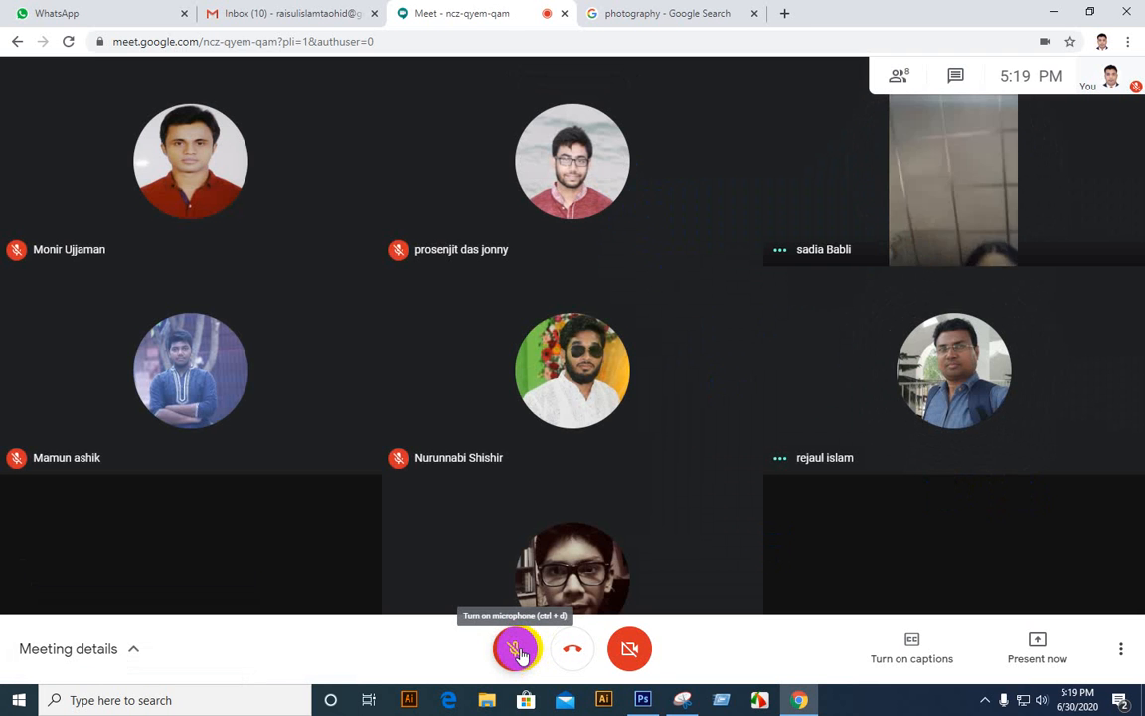
# Turn on the microphone in the Google Meet call.
pyautogui.click(518, 651)
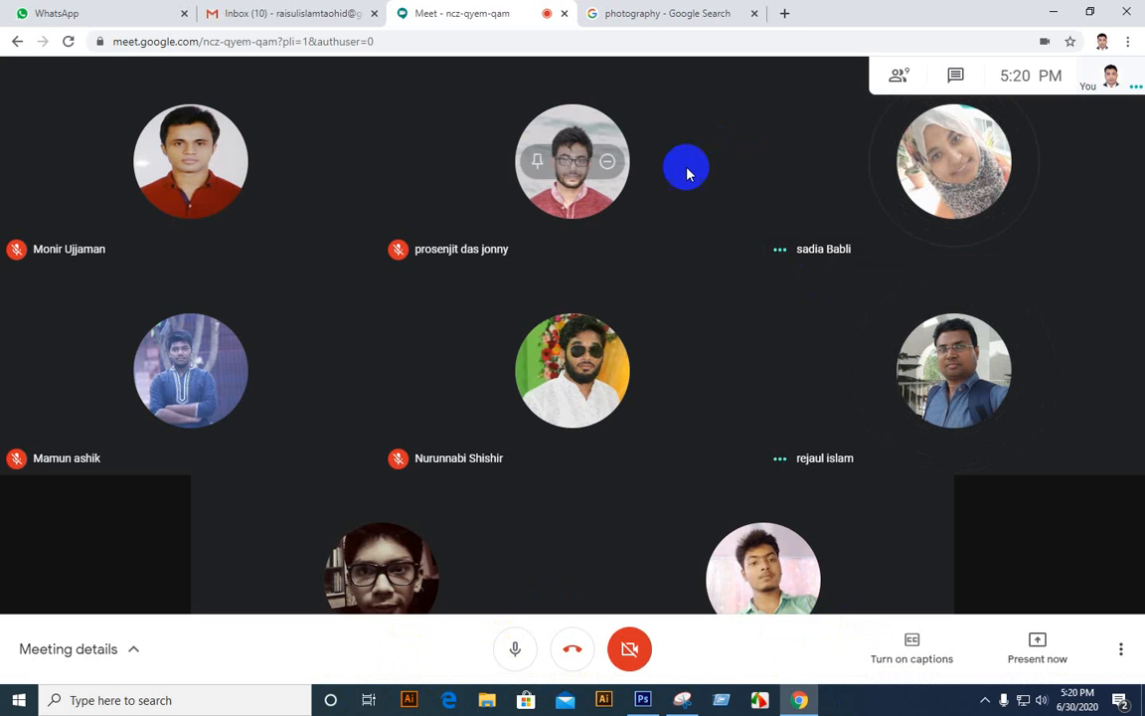
# Search Google for "design crowd" from the photography search page and open the DesignCrowd homepage from the results.
pyautogui.click(670, 13)
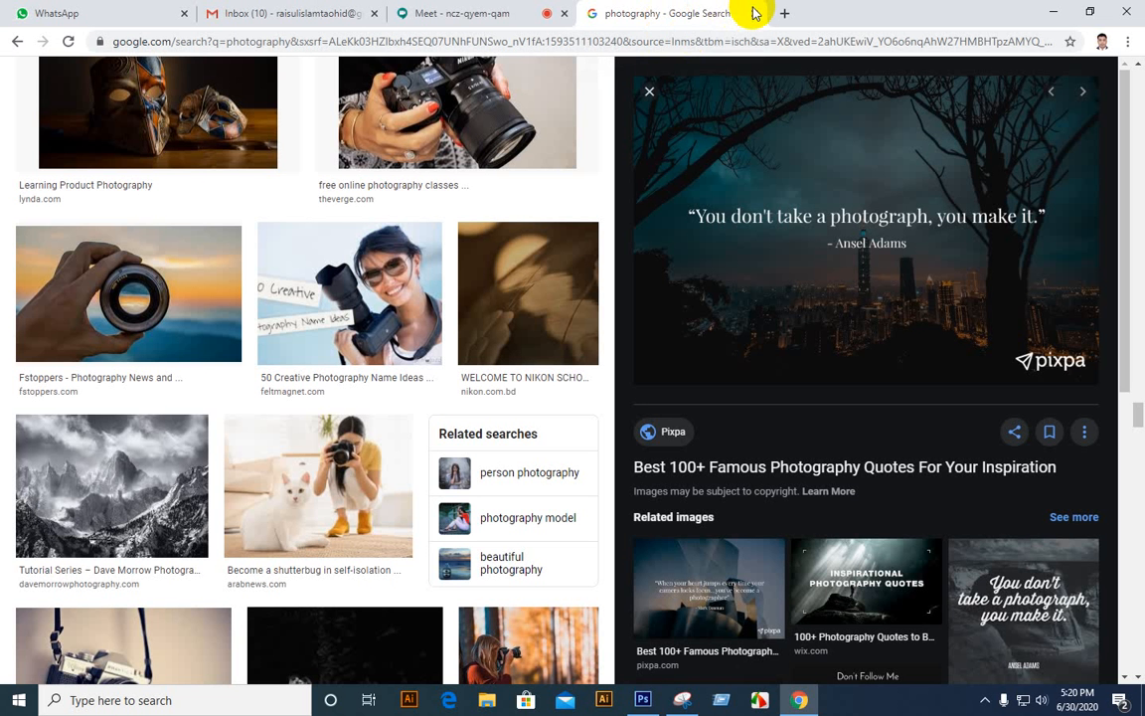
pyautogui.click(509, 41)
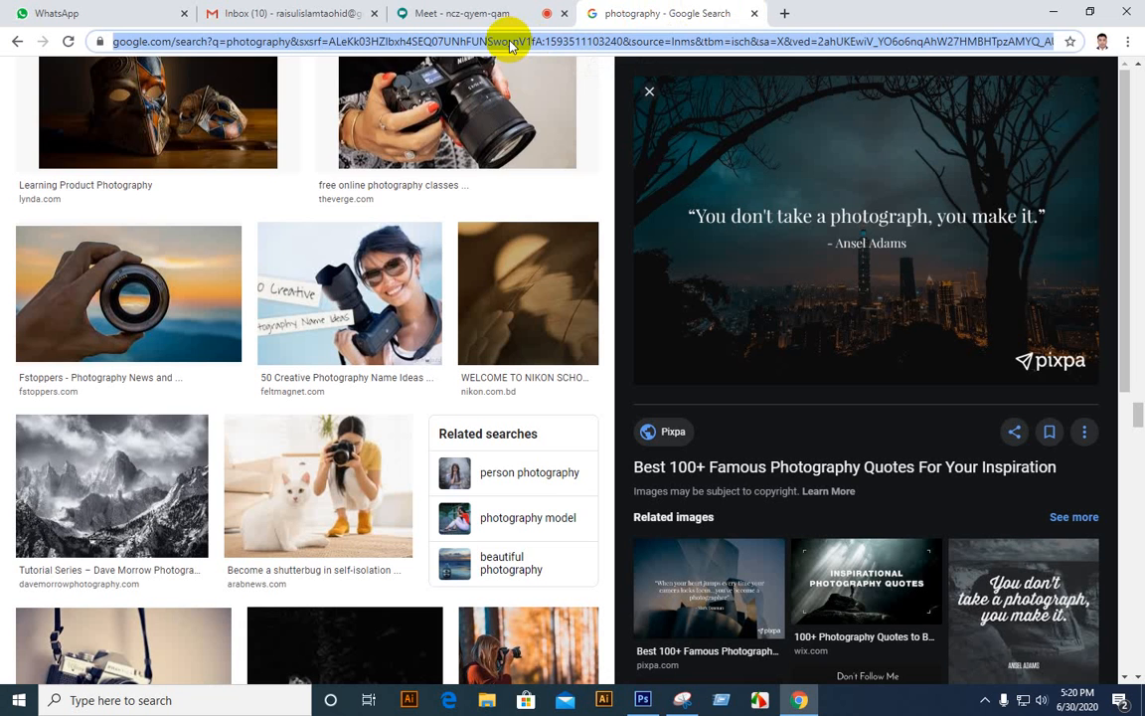
pyautogui.write('desig')
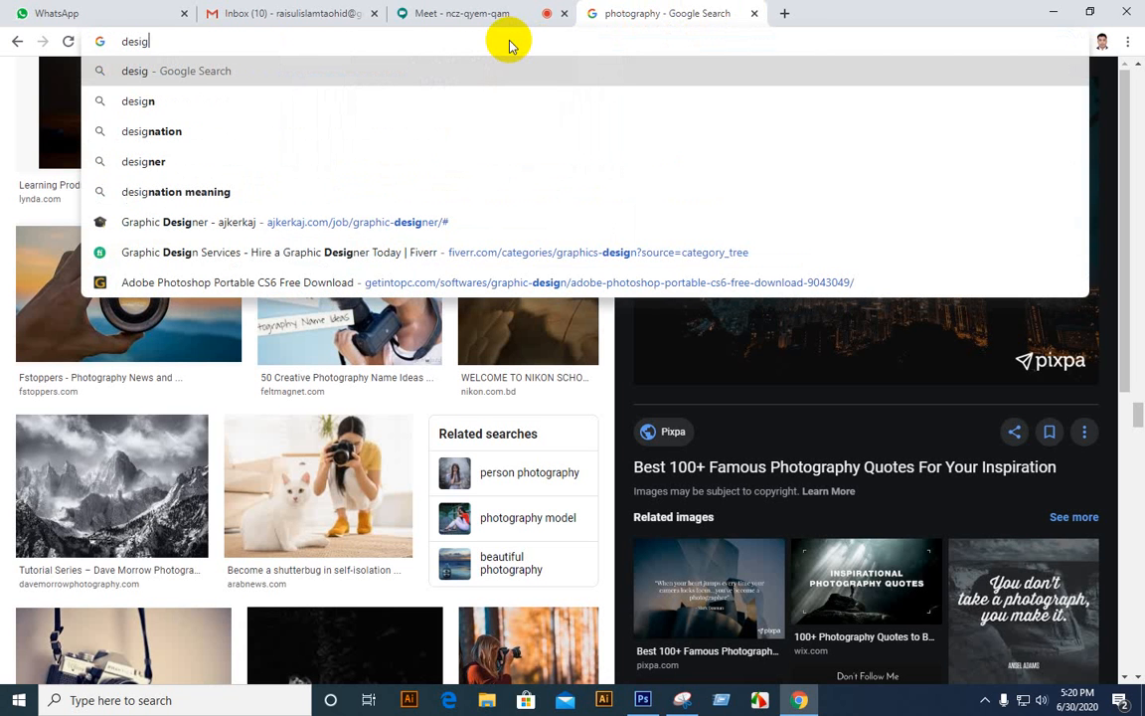
pyautogui.write('n')
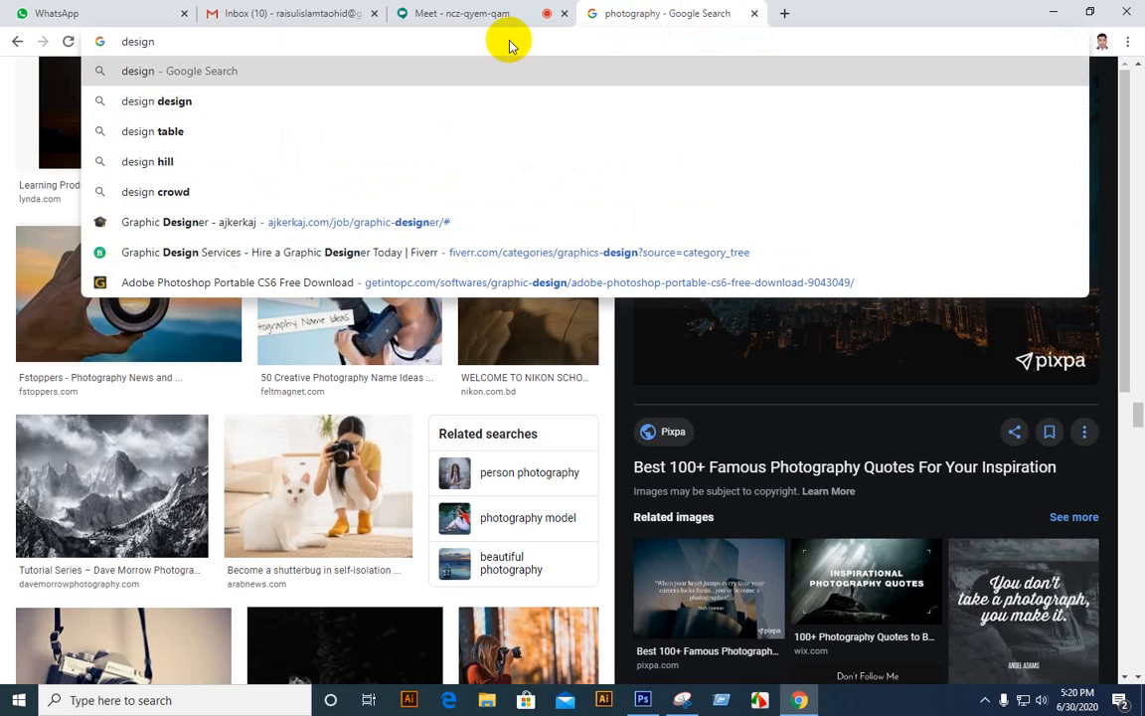
pyautogui.press('Down')
pyautogui.press('Down')
pyautogui.press('Down')
pyautogui.press('Down')
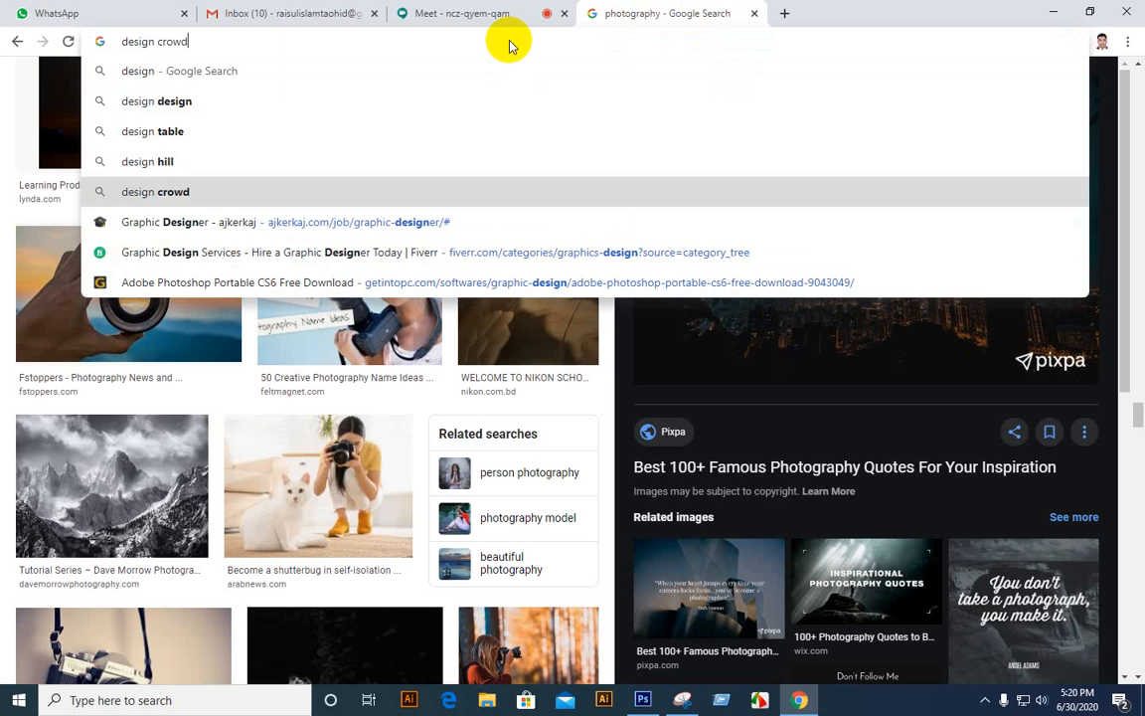
pyautogui.press('Return')
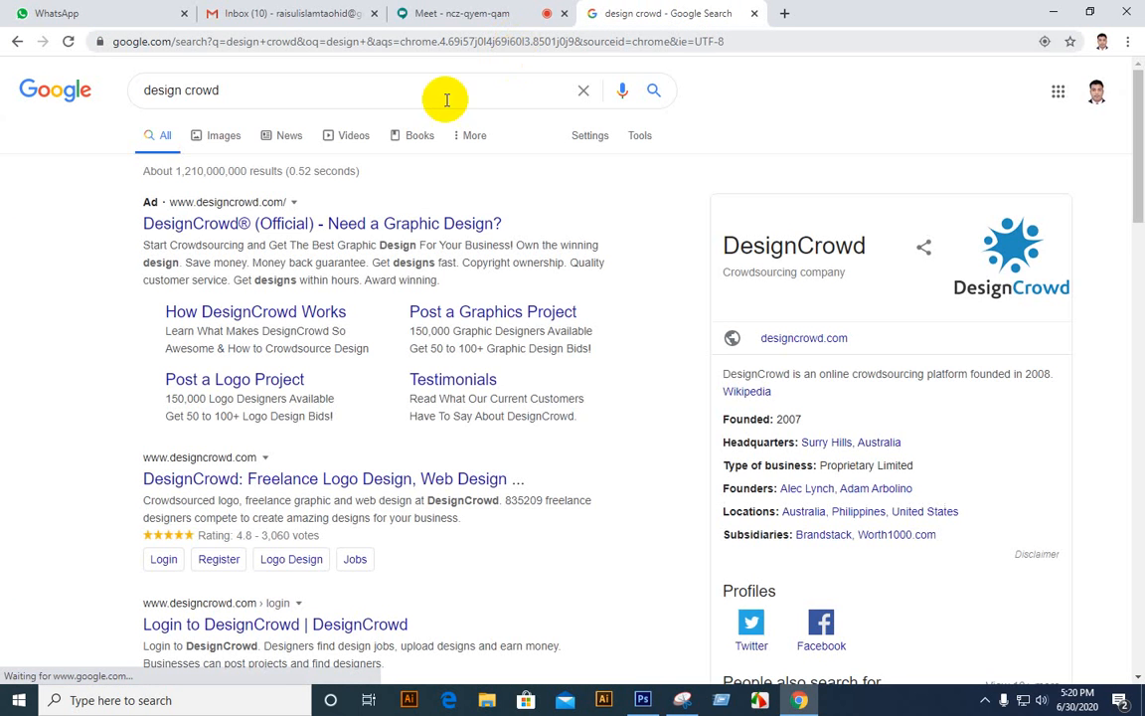
pyautogui.click(319, 478)
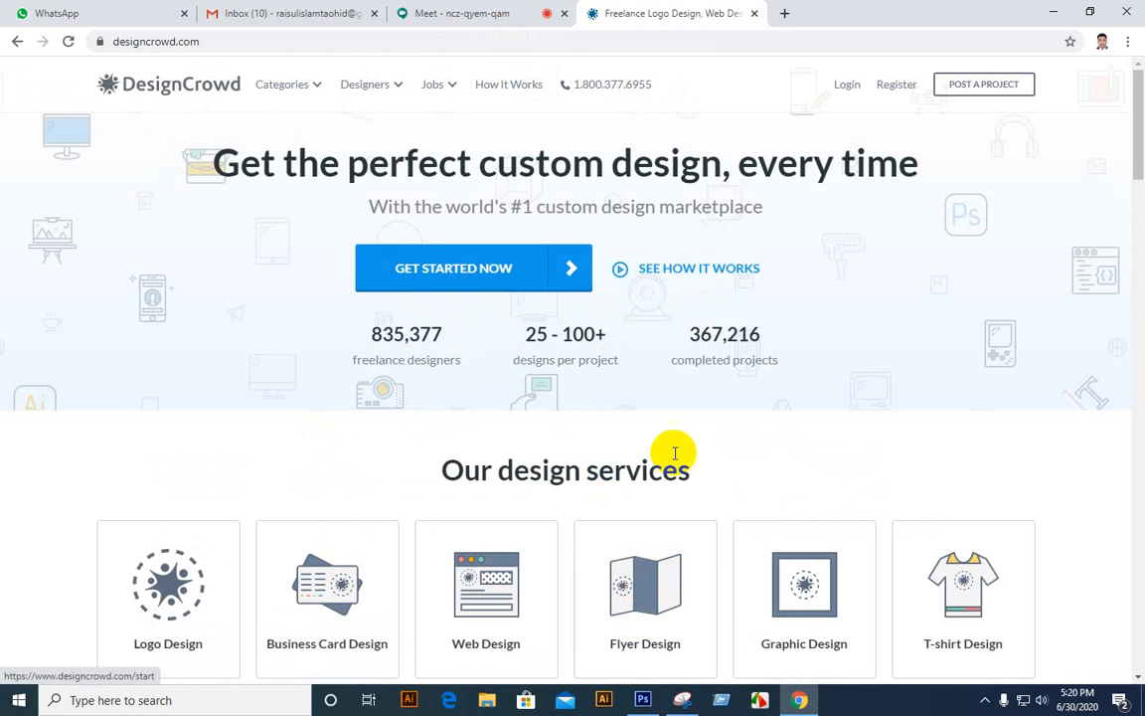
# Look through the design services and the "Get inspired by beautiful design" gallery on the DesignCrowd homepage.
pyautogui.scroll(-4, 672, 454)
pyautogui.scroll(-1, 402, 403)
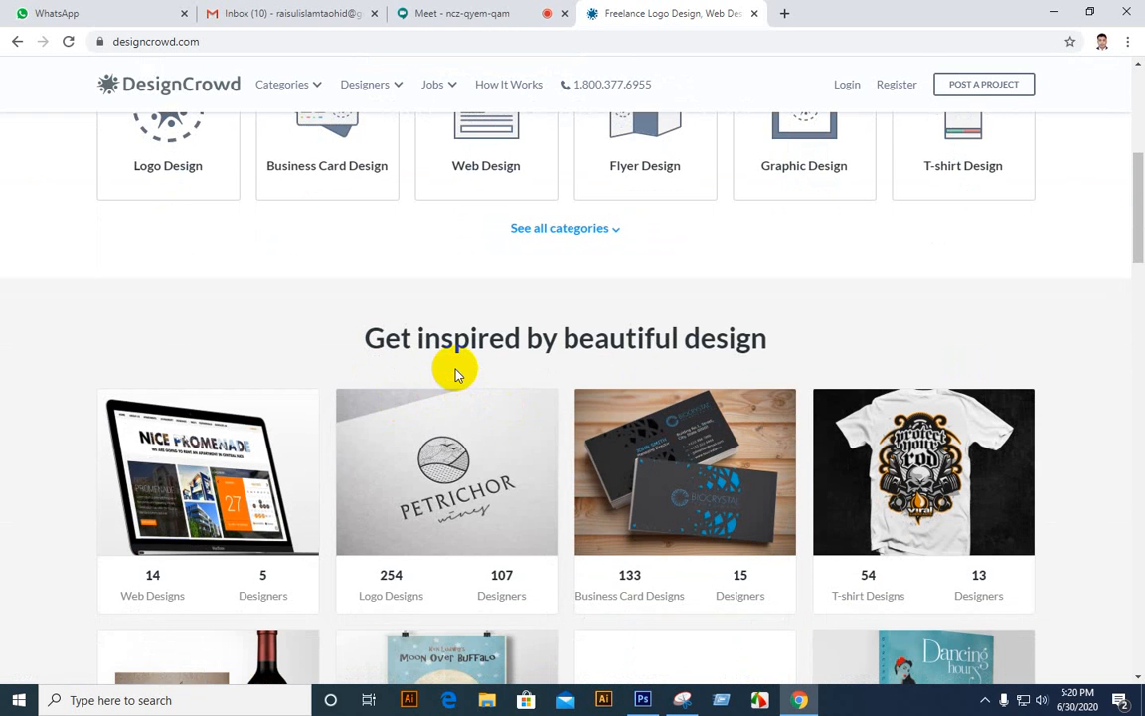
pyautogui.scroll(-3, 402, 532)
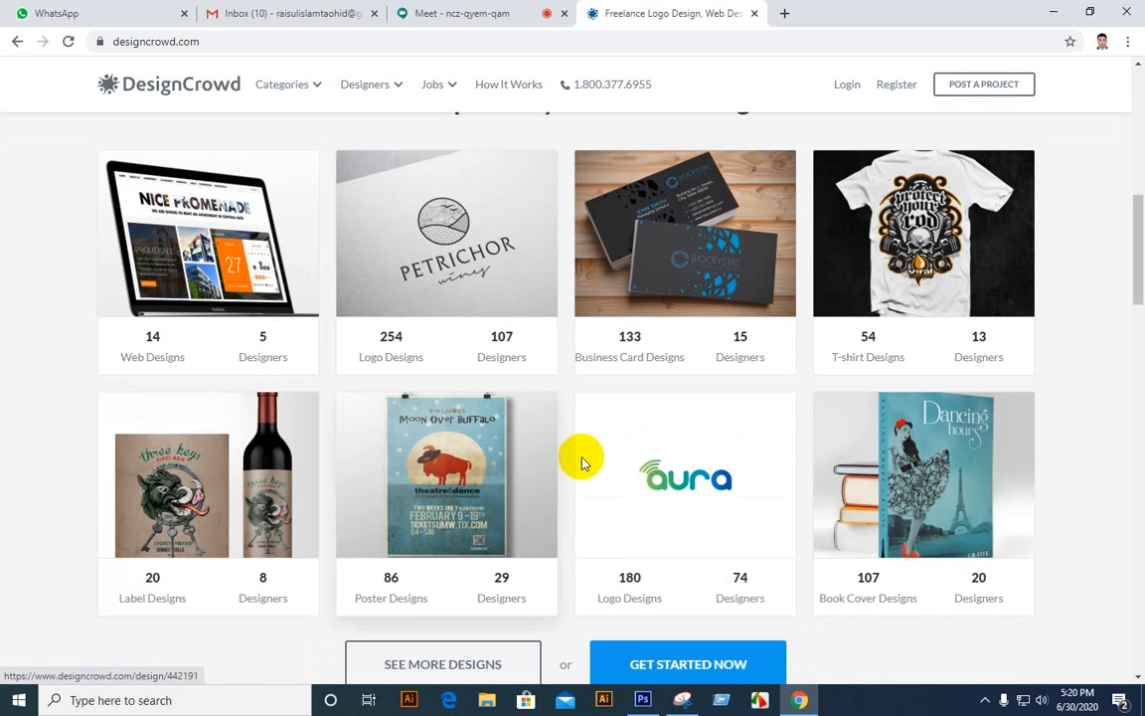
pyautogui.scroll(-3, 548, 444)
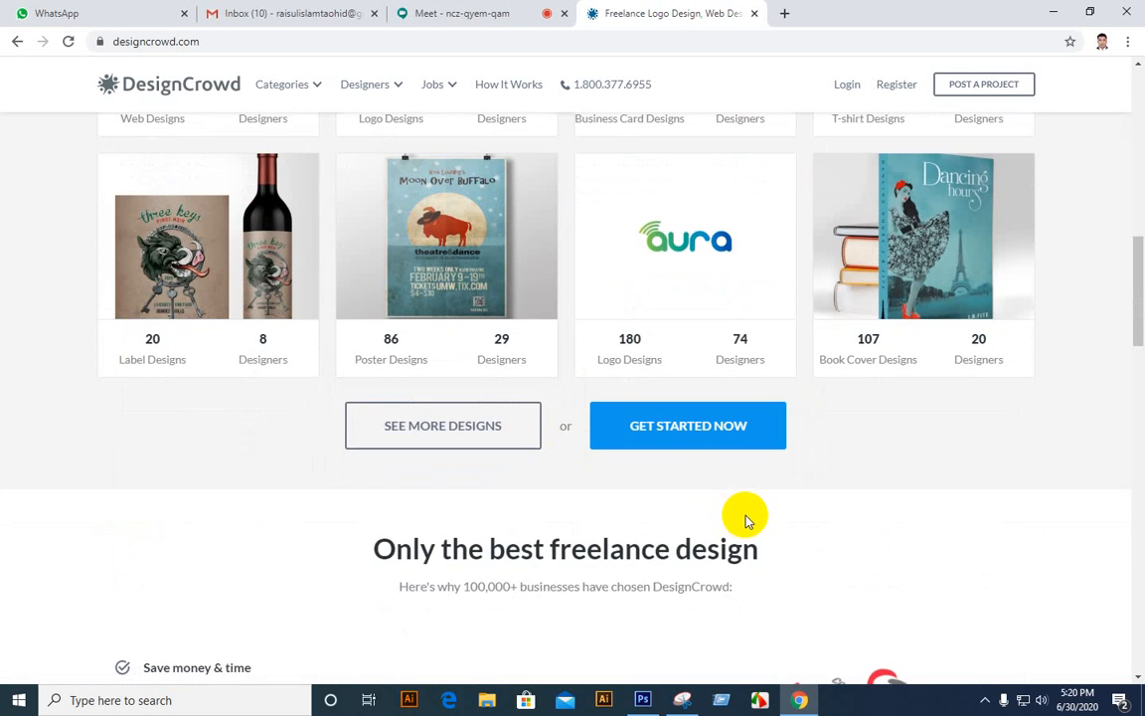
pyautogui.scroll(5, 748, 519)
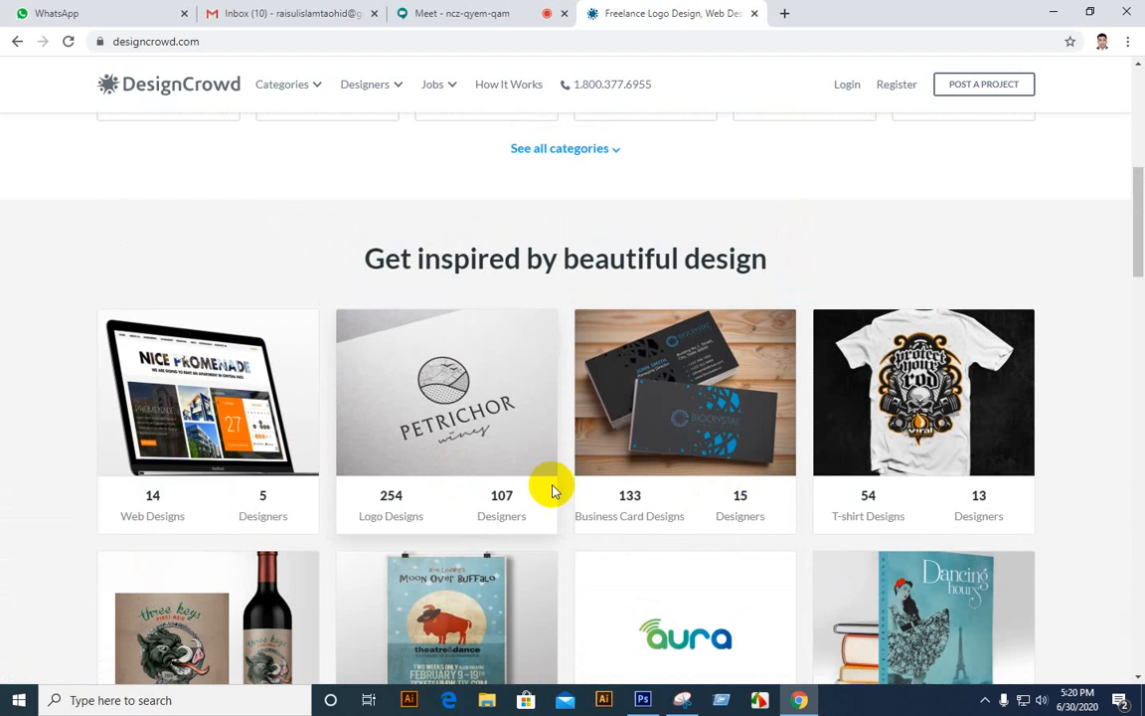
# Present the entire screen in the Google Meet call, return to the DesignCrowd page and dismiss the presenting notification.
pyautogui.click(798, 702)
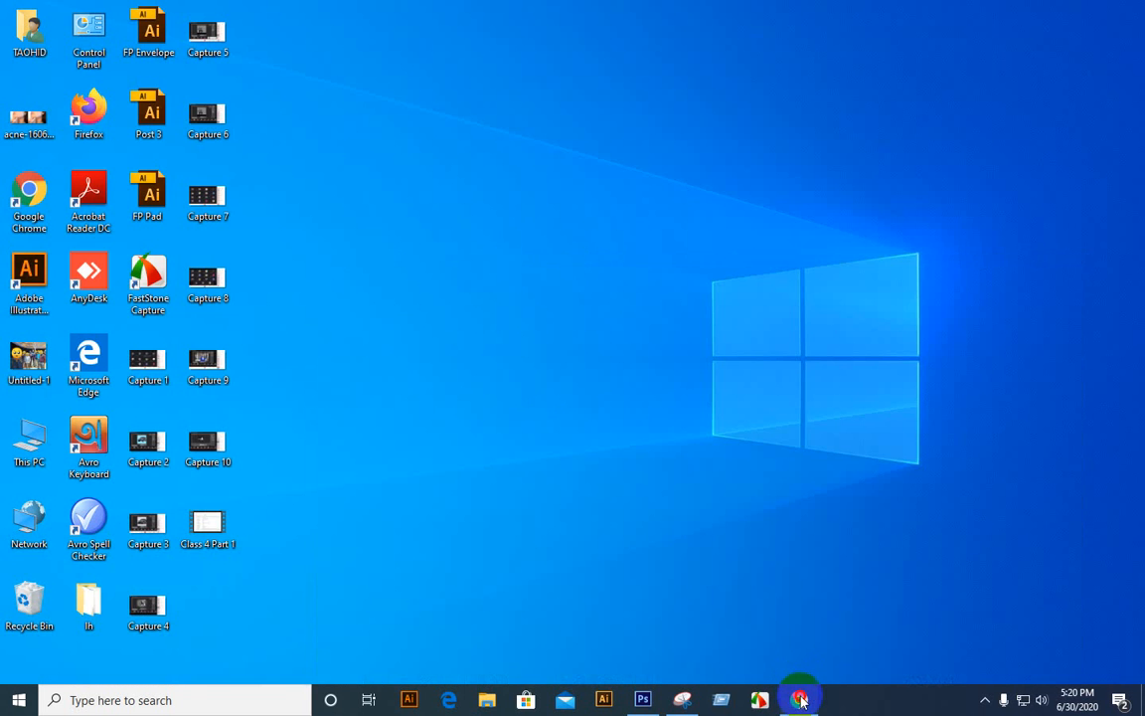
pyautogui.click(799, 702)
pyautogui.click(455, 15)
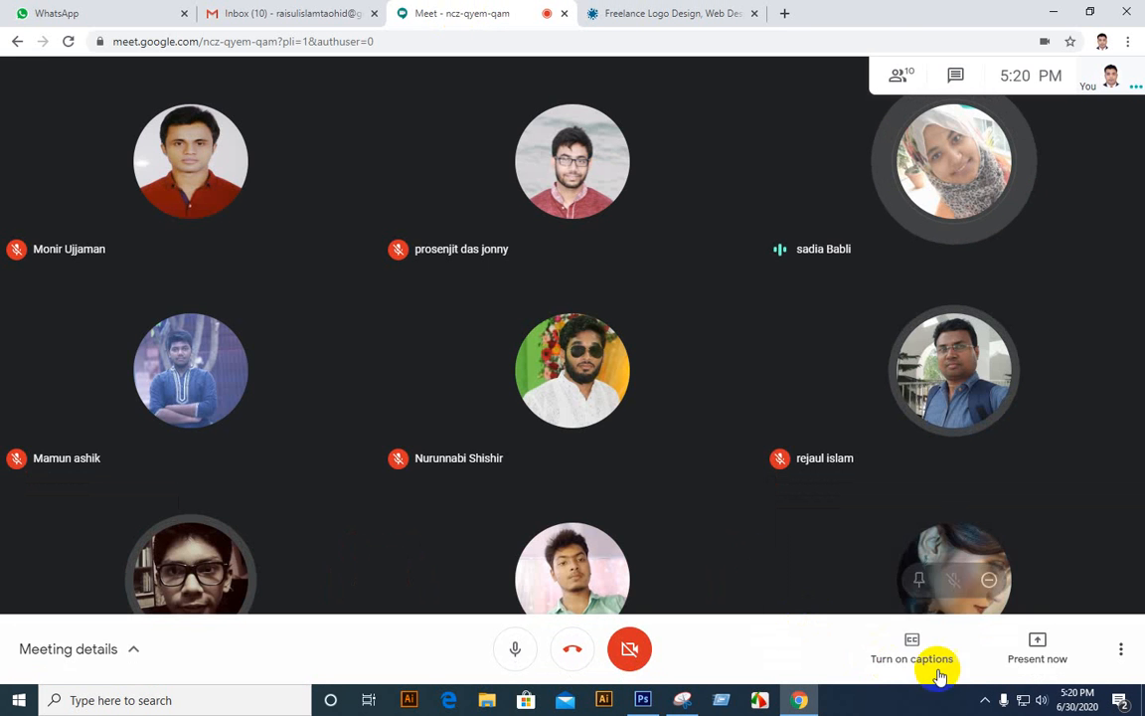
pyautogui.click(1029, 659)
pyautogui.click(1004, 511)
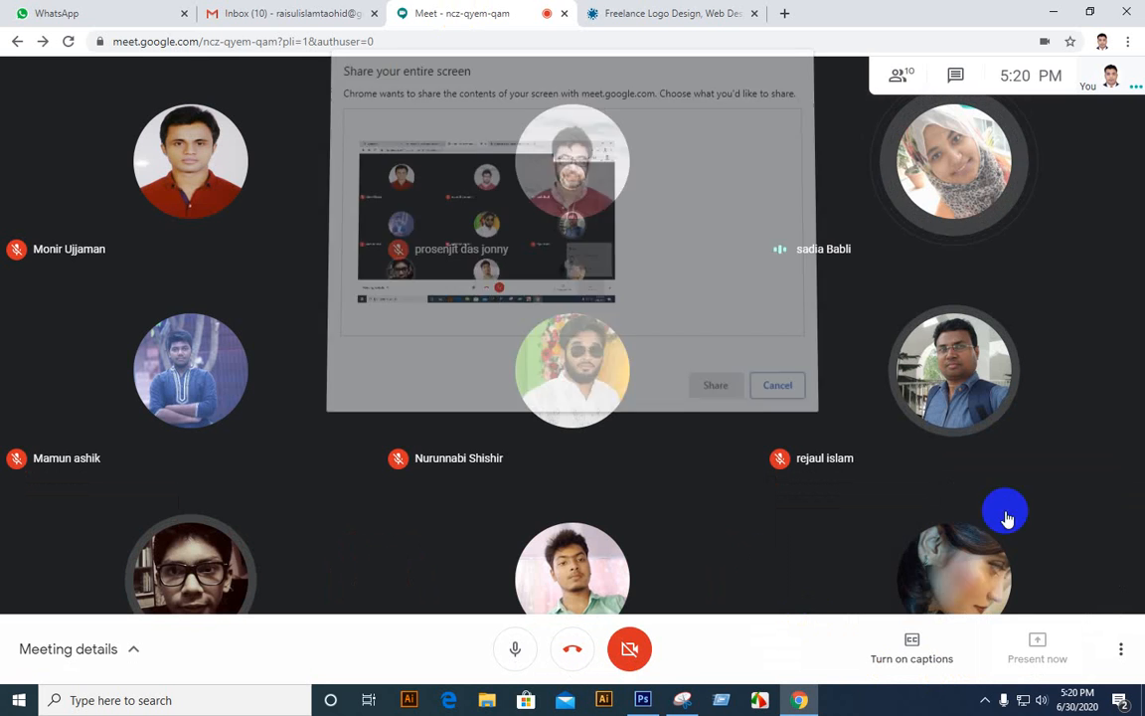
pyautogui.click(504, 215)
pyautogui.click(713, 383)
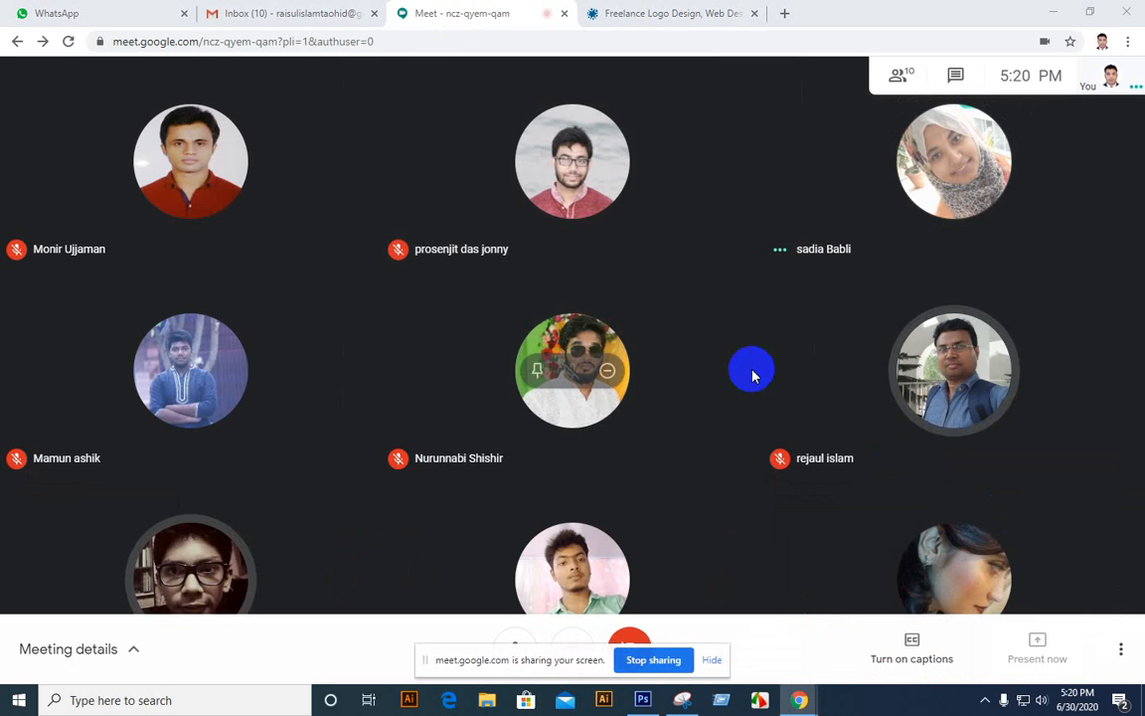
pyautogui.click(656, 8)
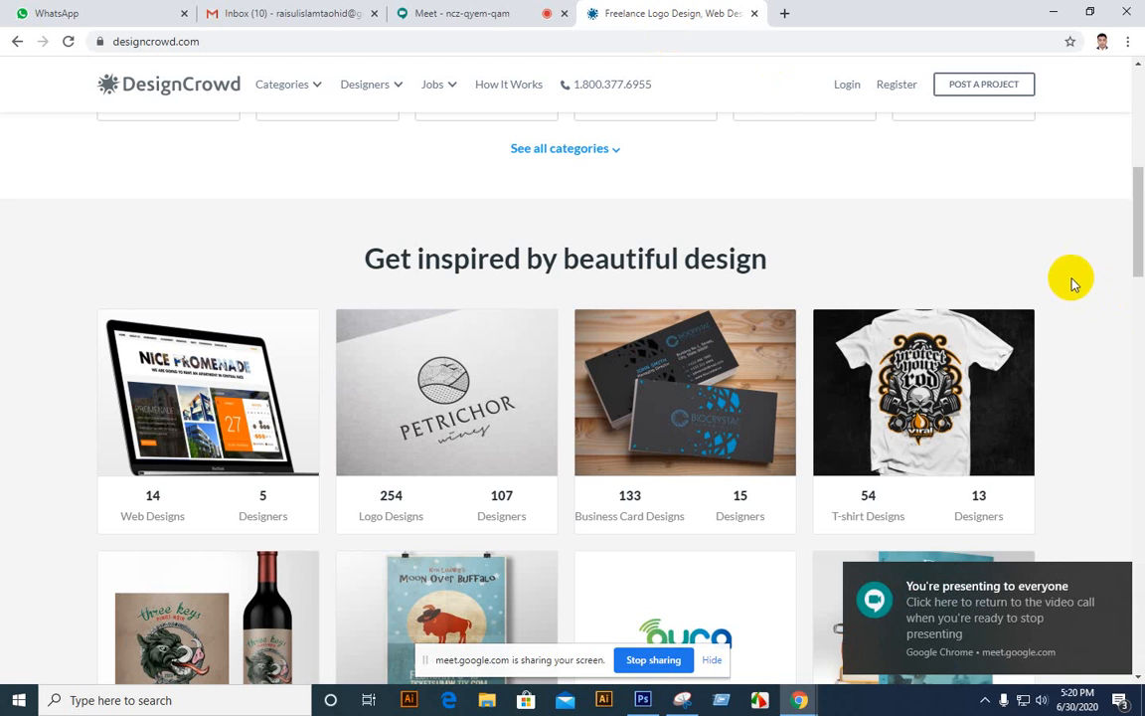
pyautogui.click(1120, 577)
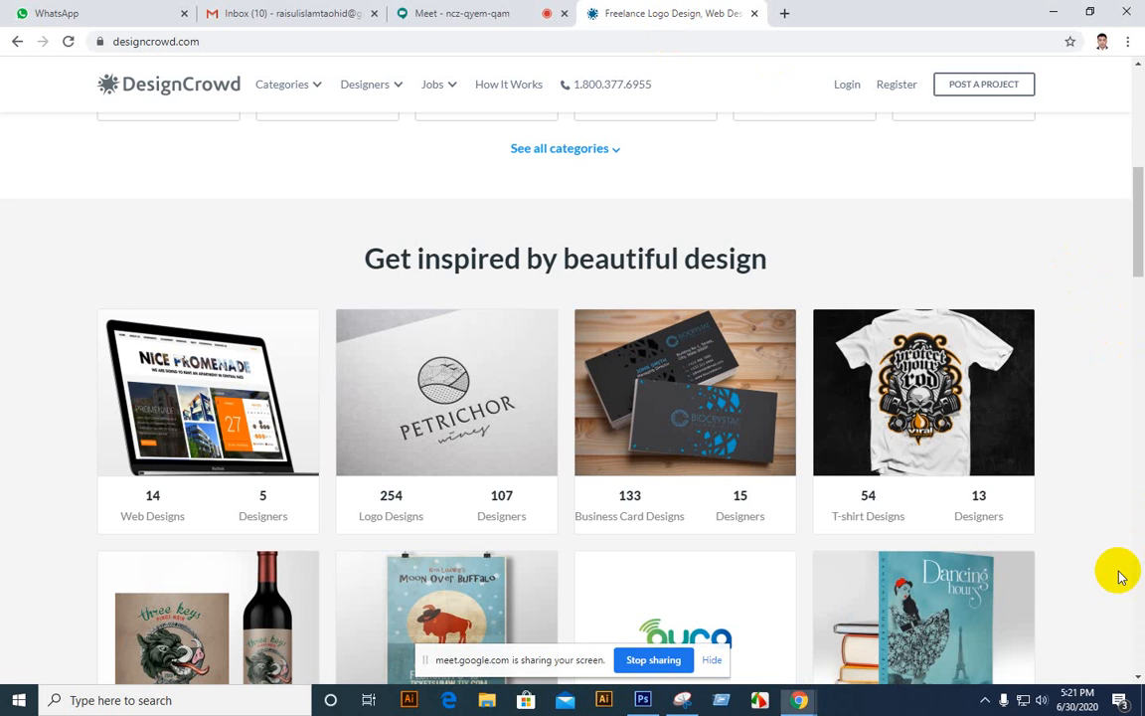
# Raise the speaker volume to 72.
pyautogui.click(1037, 705)
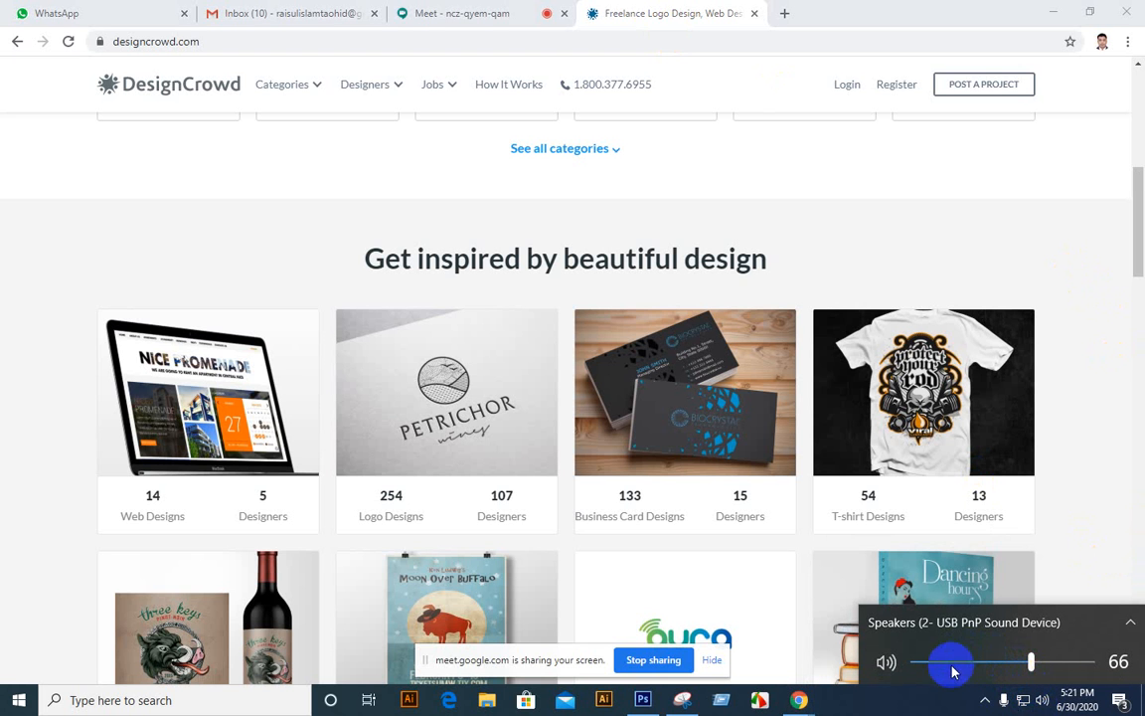
pyautogui.scroll(3, 898, 662)
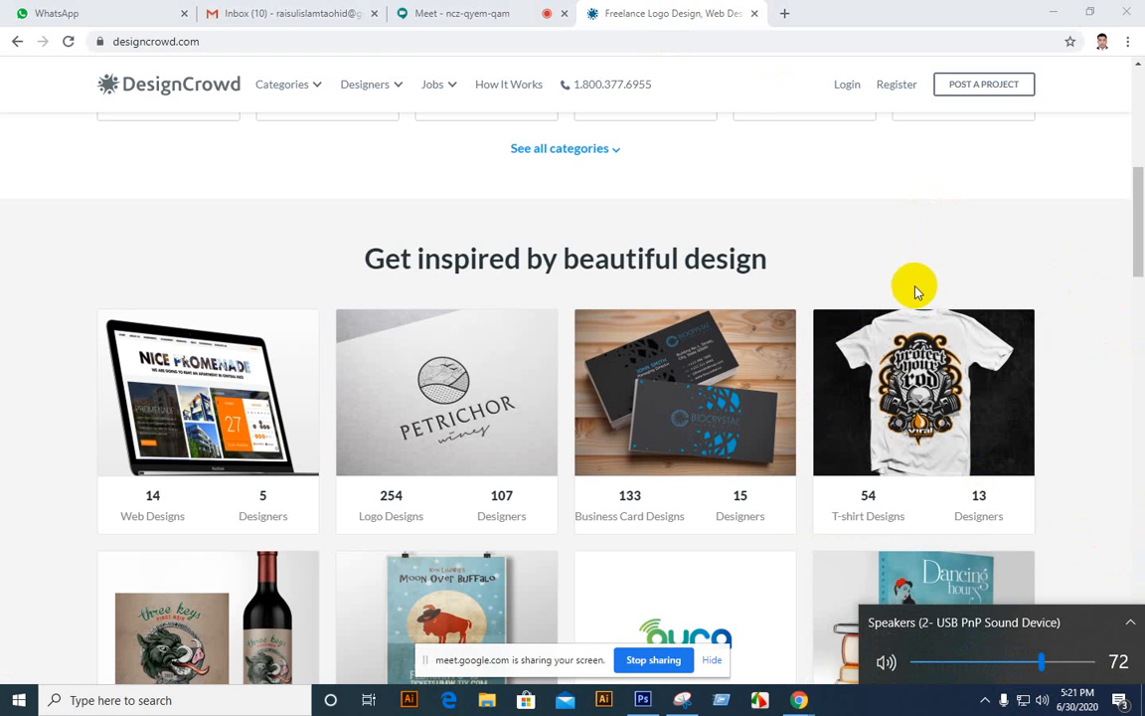
pyautogui.click(939, 183)
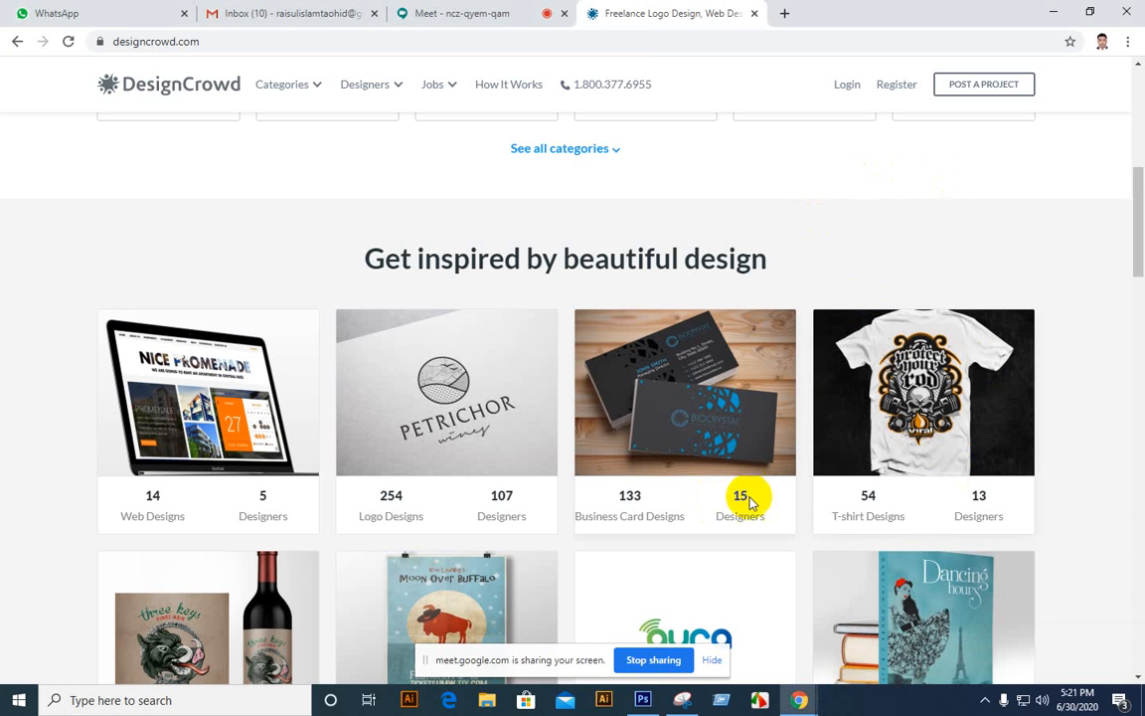
# Show the design service categories and the inspiration gallery on the shared DesignCrowd homepage.
pyautogui.scroll(4, 821, 489)
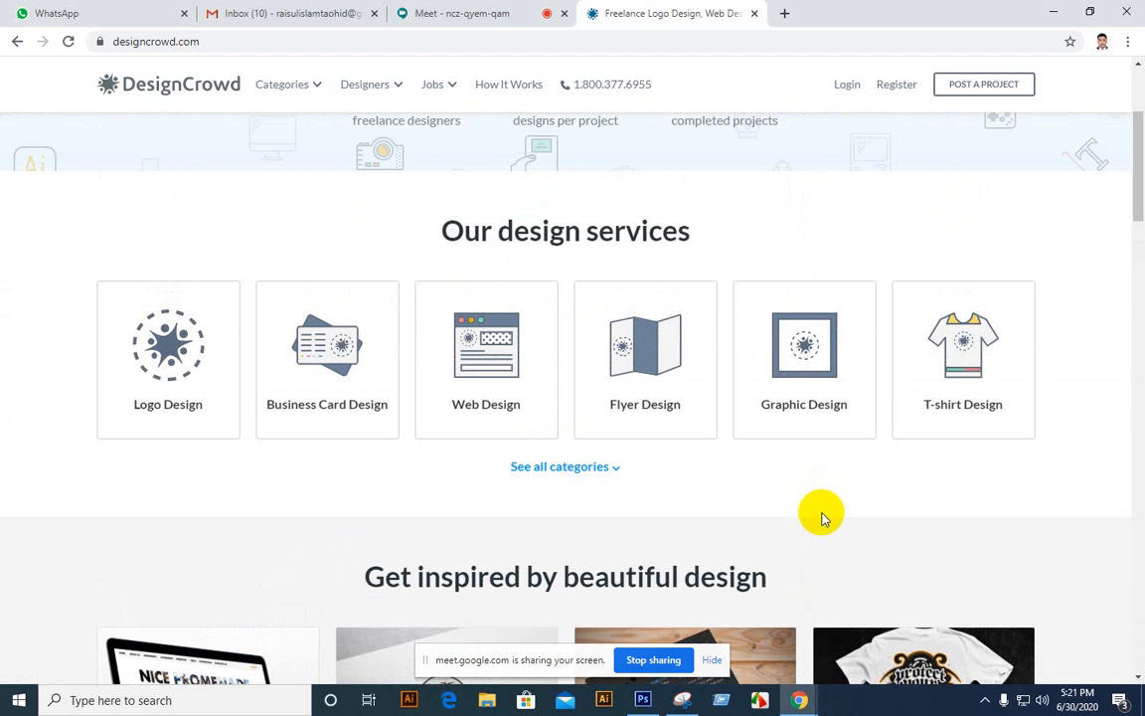
pyautogui.scroll(-1, 821, 515)
pyautogui.scroll(-1, 821, 515)
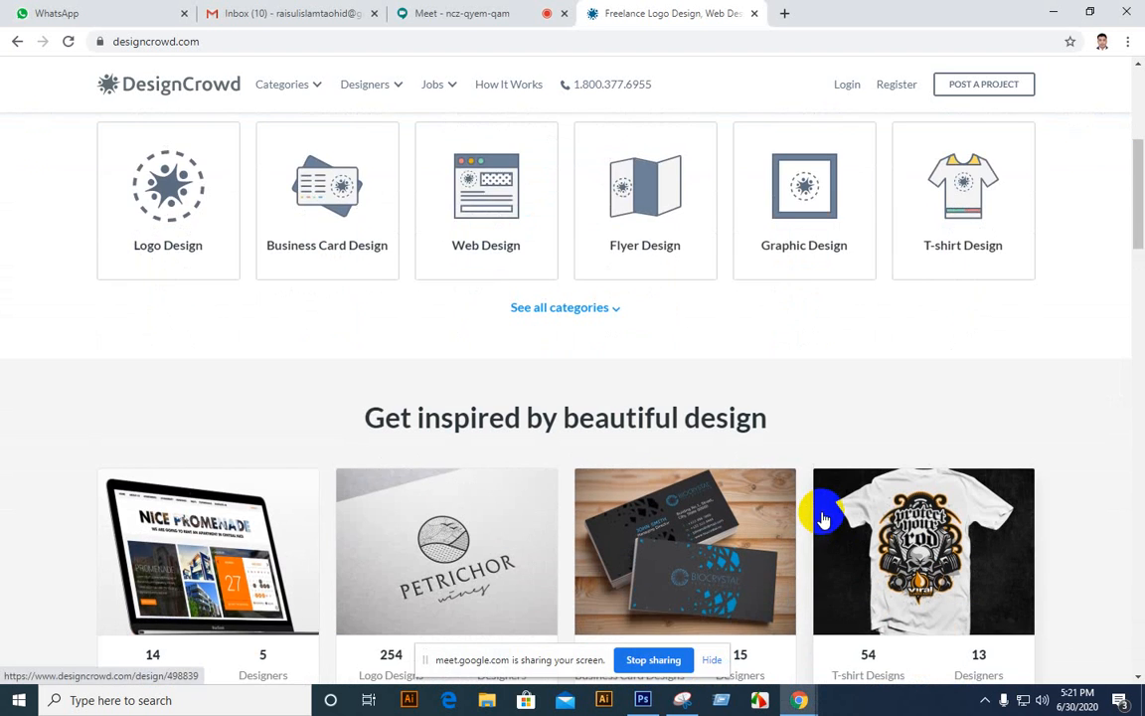
pyautogui.scroll(-2, 822, 505)
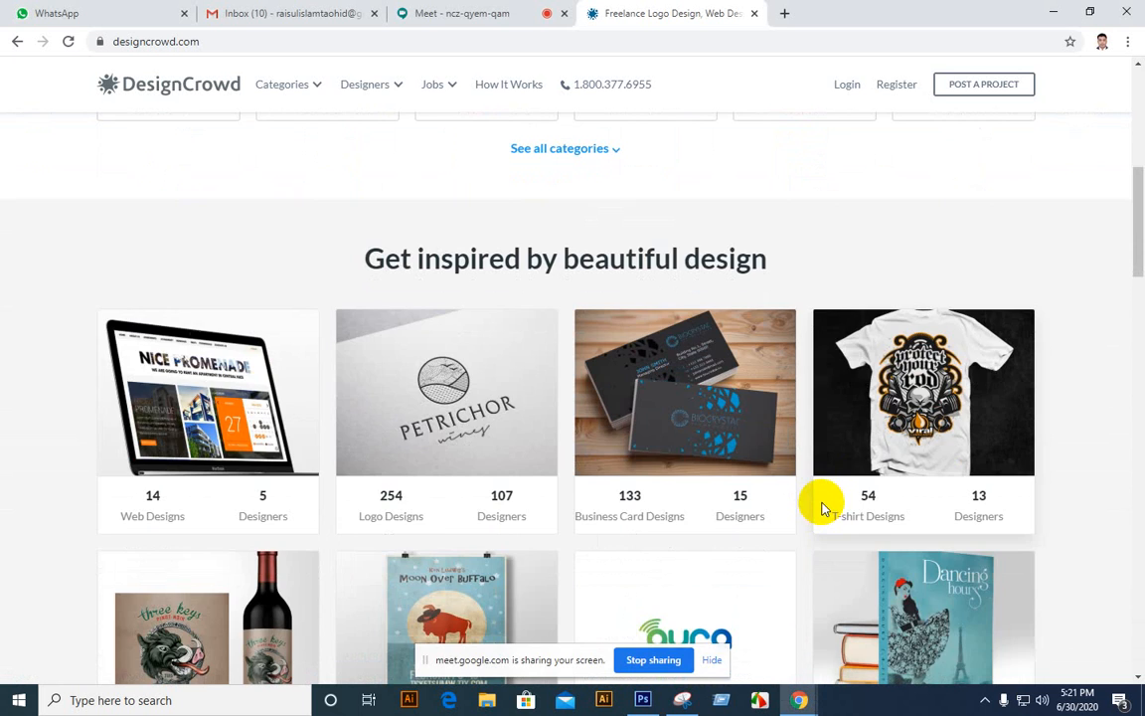
pyautogui.scroll(6, 822, 507)
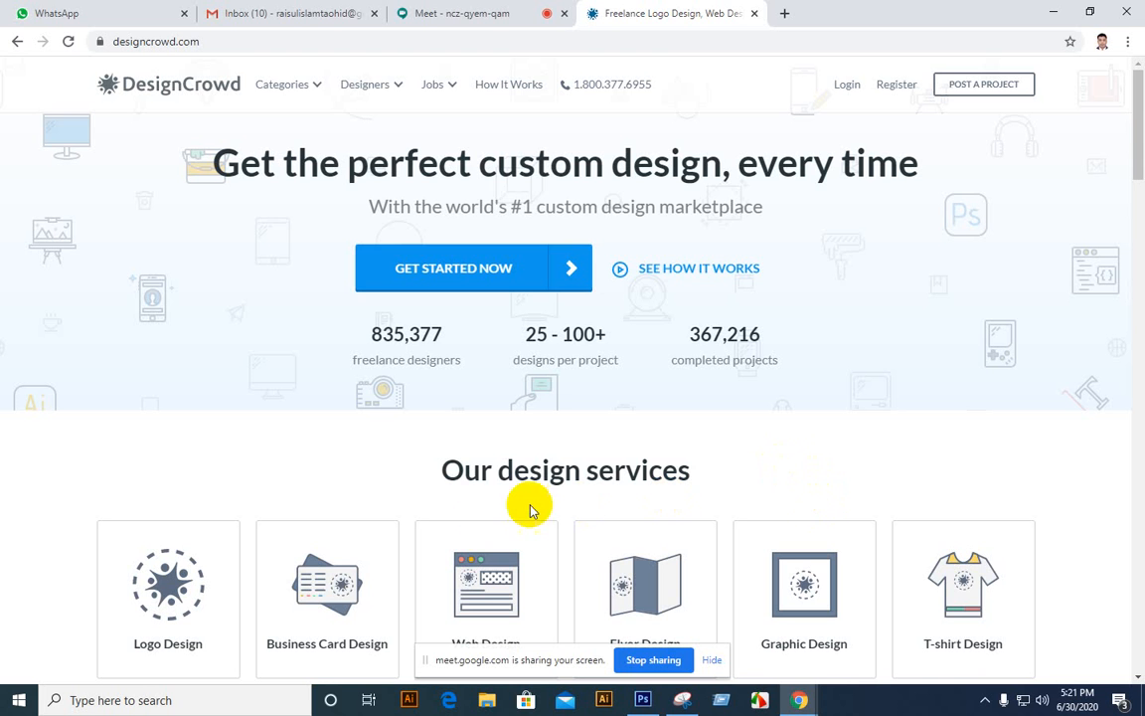
# Highlight the "Our design services" heading to point it out, and clear the text selection.
pyautogui.moveTo(440, 470)
pyautogui.mouseDown()
pyautogui.moveTo(710, 473)
pyautogui.moveTo(414, 467)
pyautogui.moveTo(429, 457)
pyautogui.moveTo(725, 476)
pyautogui.moveTo(430, 460)
pyautogui.mouseUp()
pyautogui.click(708, 471)
pyautogui.click(724, 476)
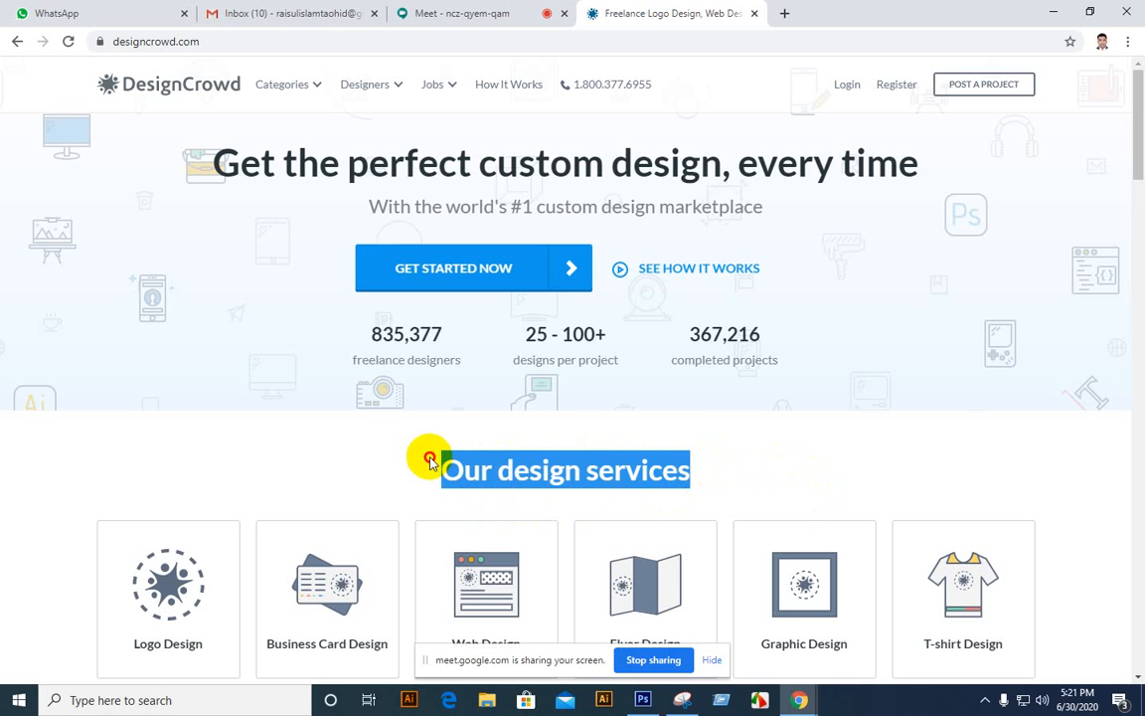
pyautogui.click(418, 454)
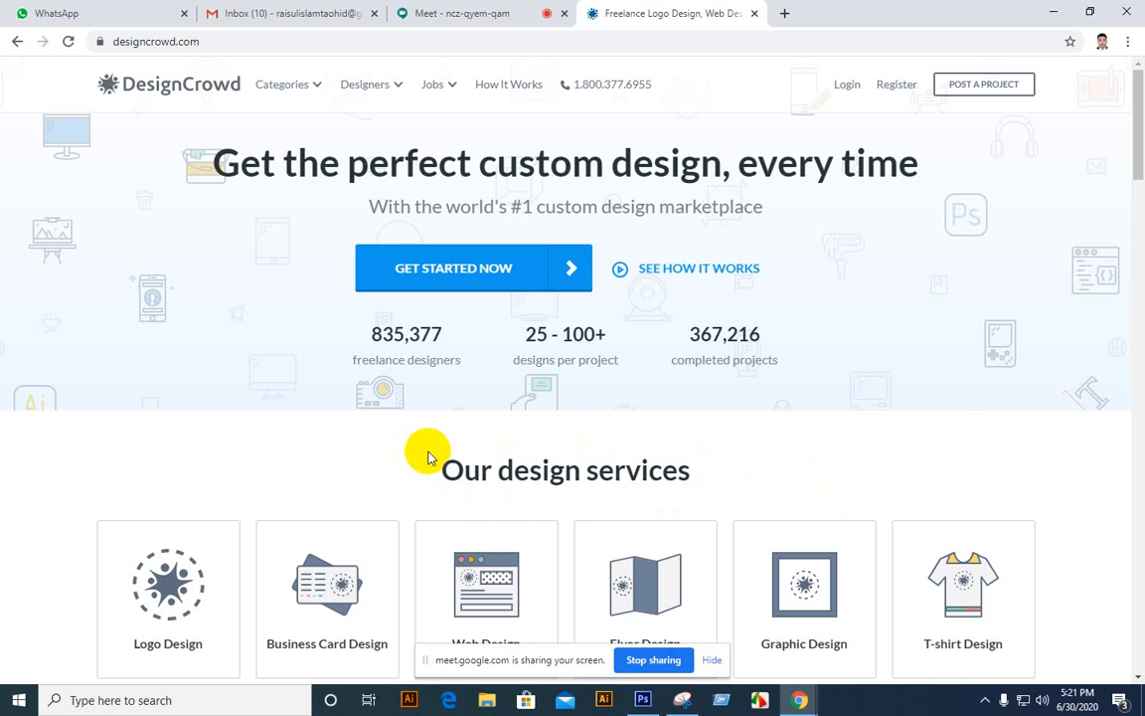
pyautogui.moveTo(461, 456); pyautogui.dragTo(695, 487)
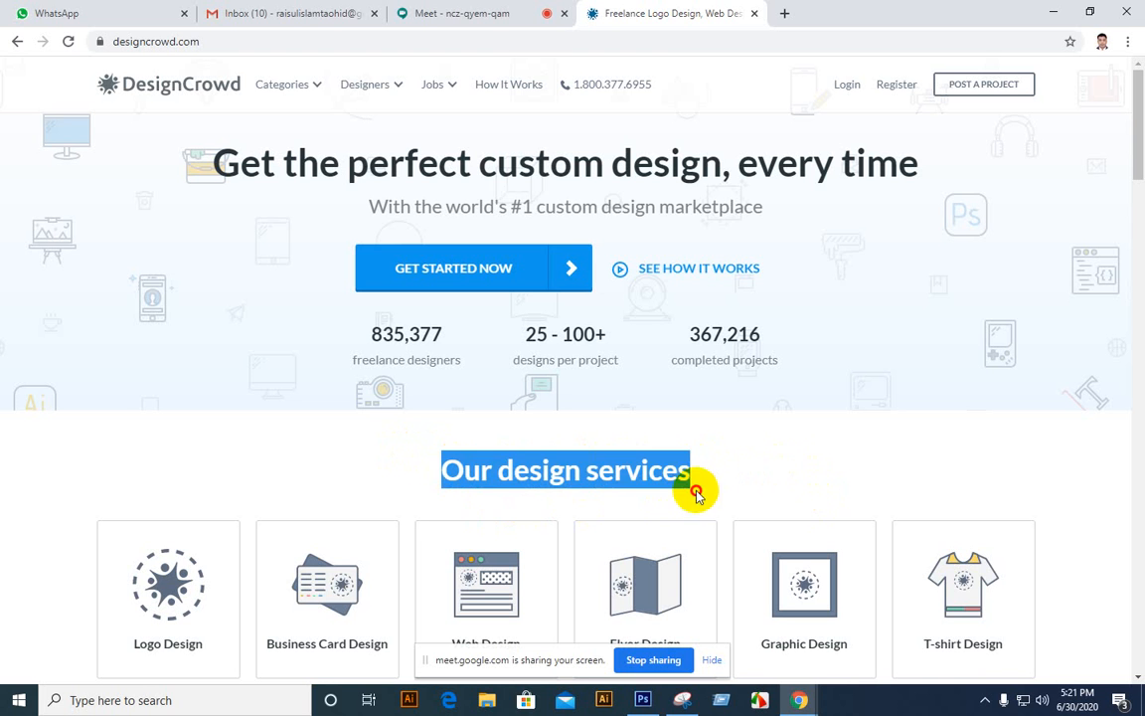
pyautogui.click(711, 479)
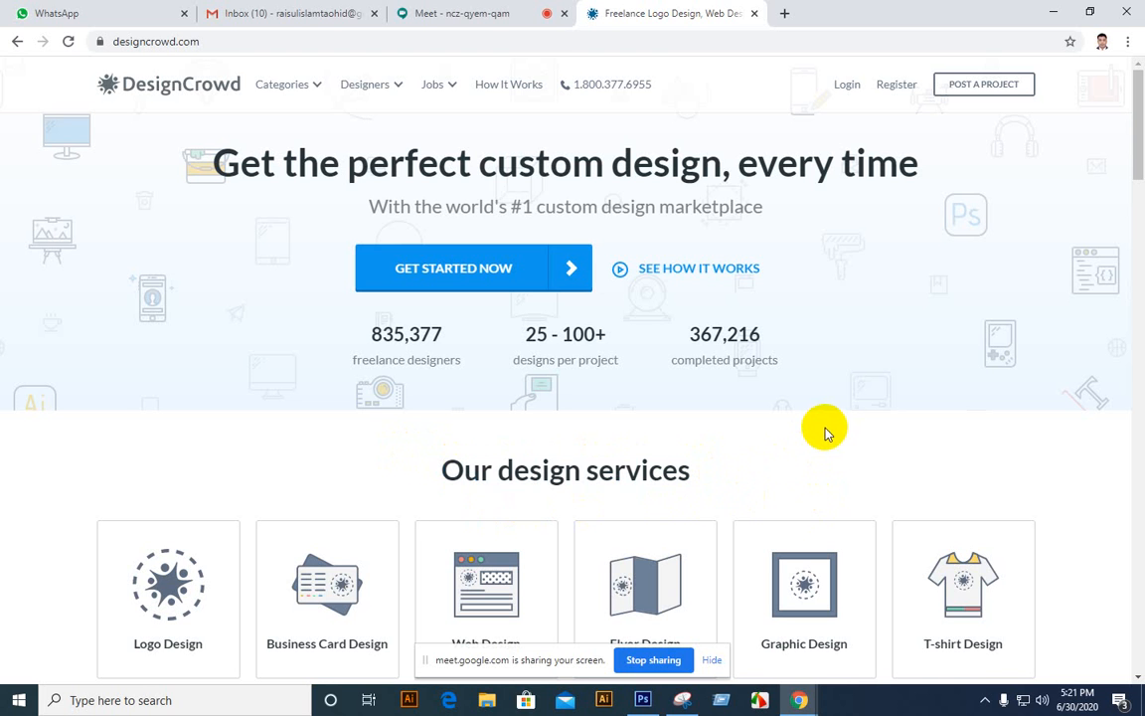
# Review the design service cards and open the Get Started Now sign-up dialog.
pyautogui.scroll(-1, 822, 453)
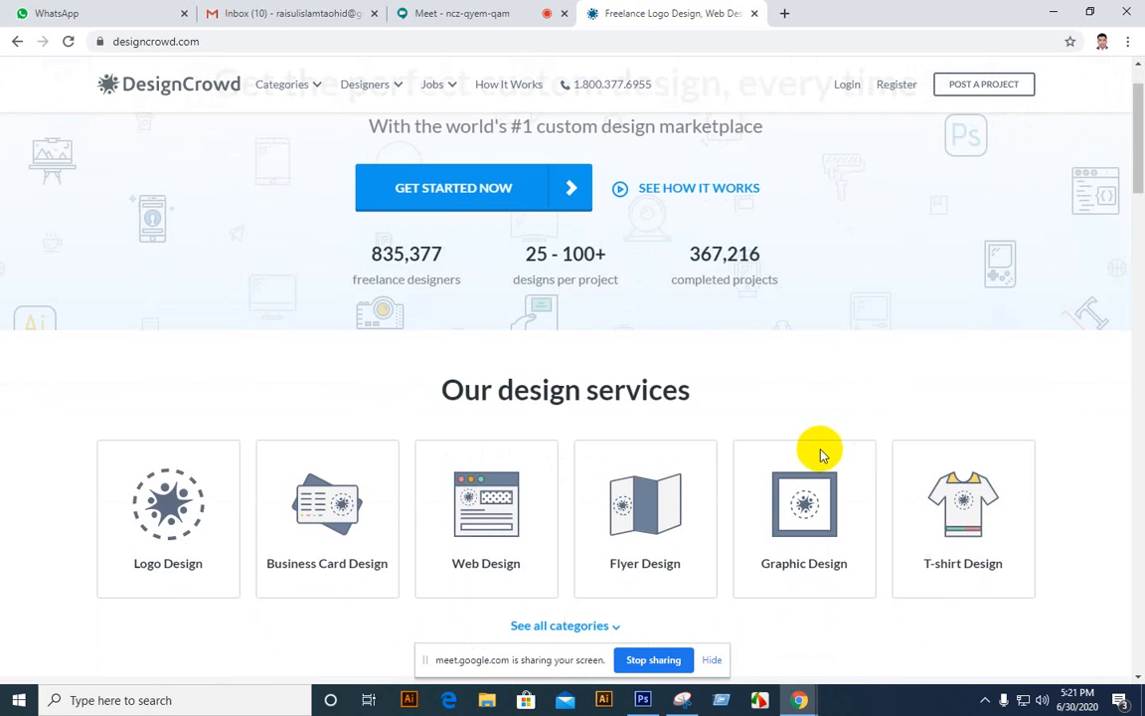
pyautogui.scroll(-1, 824, 457)
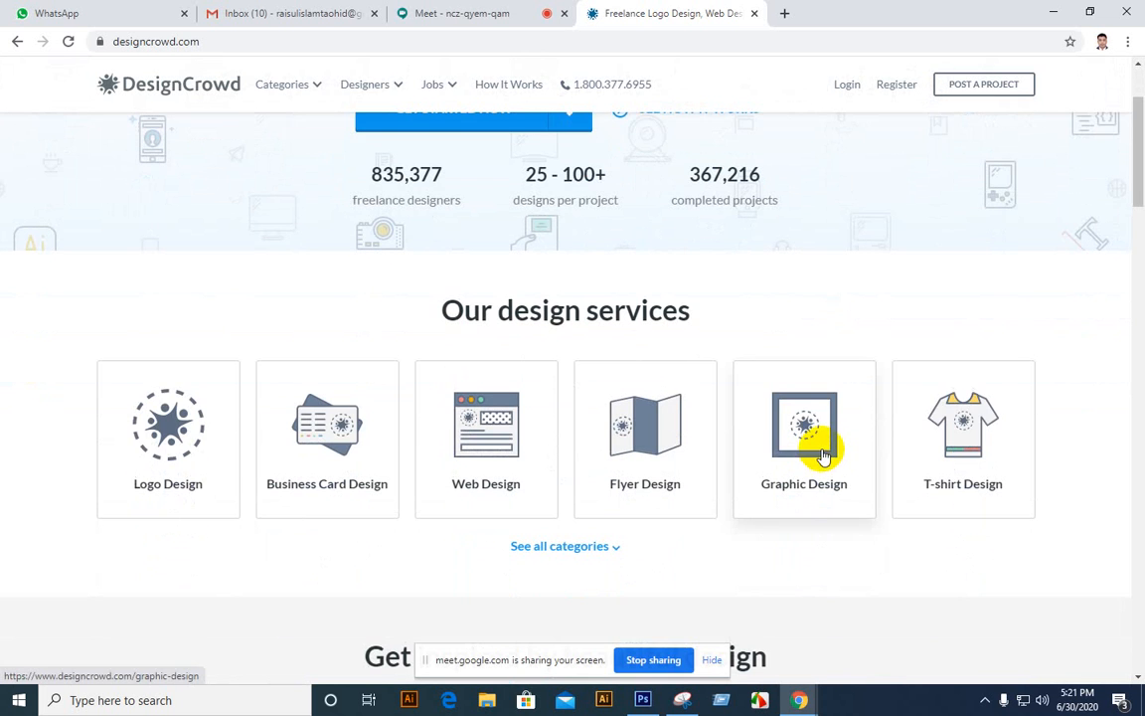
pyautogui.scroll(2, 823, 455)
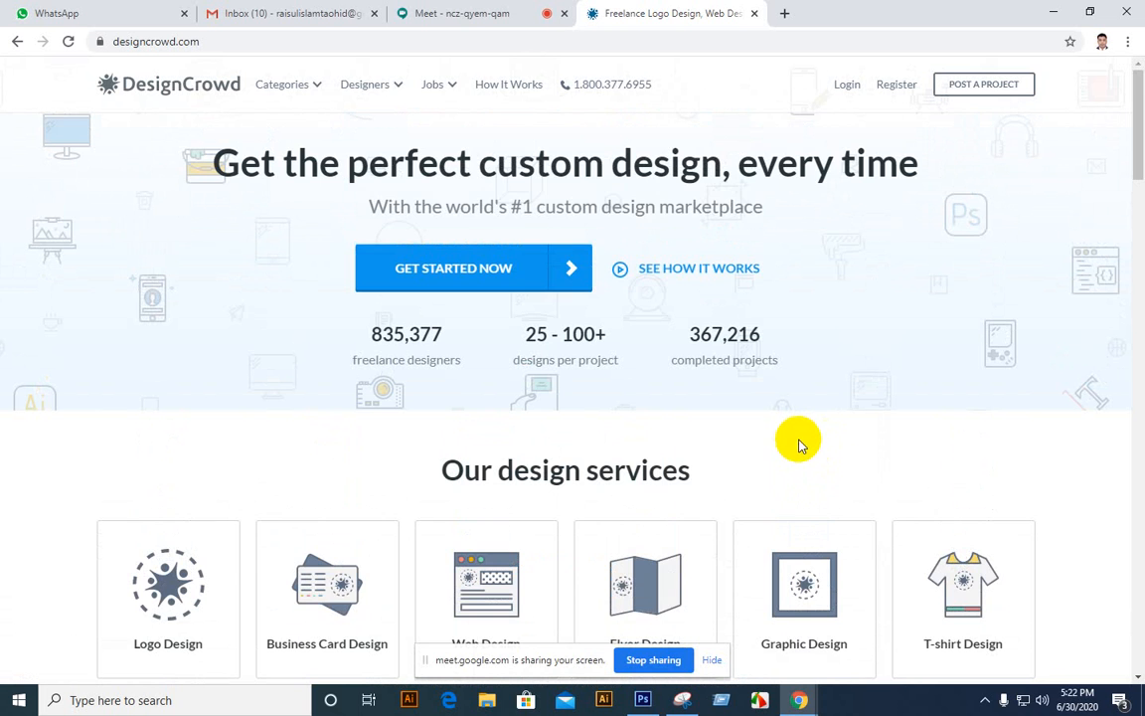
pyautogui.scroll(-2, 801, 447)
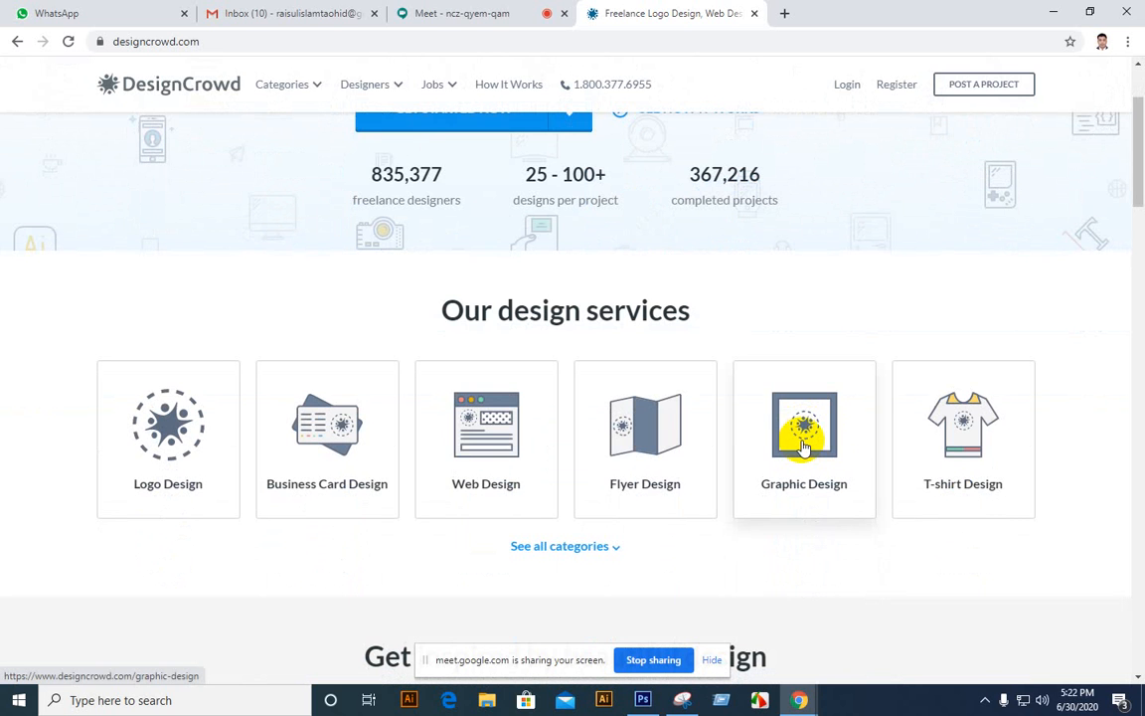
pyautogui.scroll(2, 356, 402)
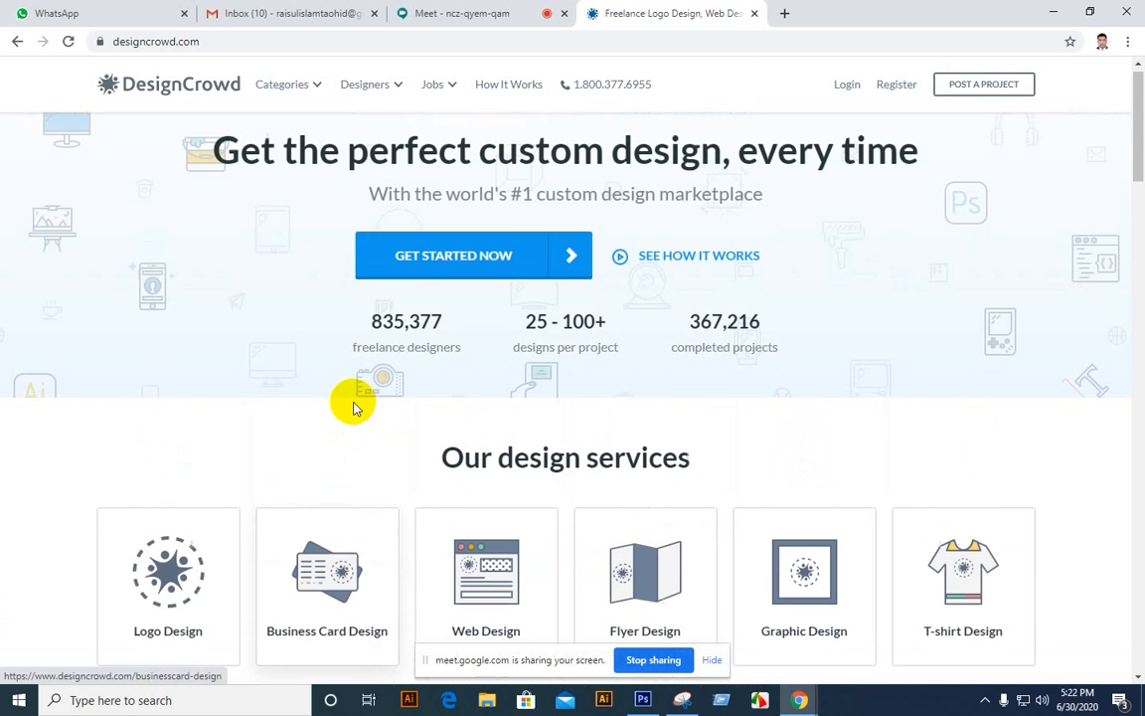
pyautogui.click(567, 271)
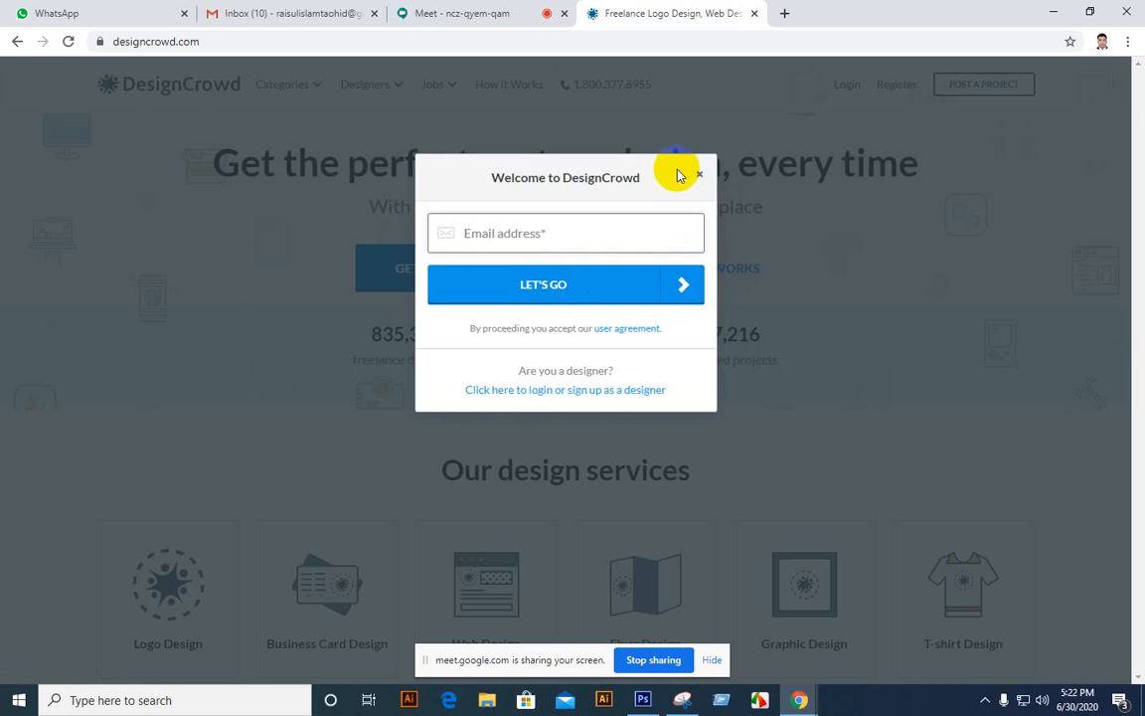
# Close the sign-up dialog and highlight the "Our design services" heading to point it out, leaving no text selected.
pyautogui.click(703, 177)
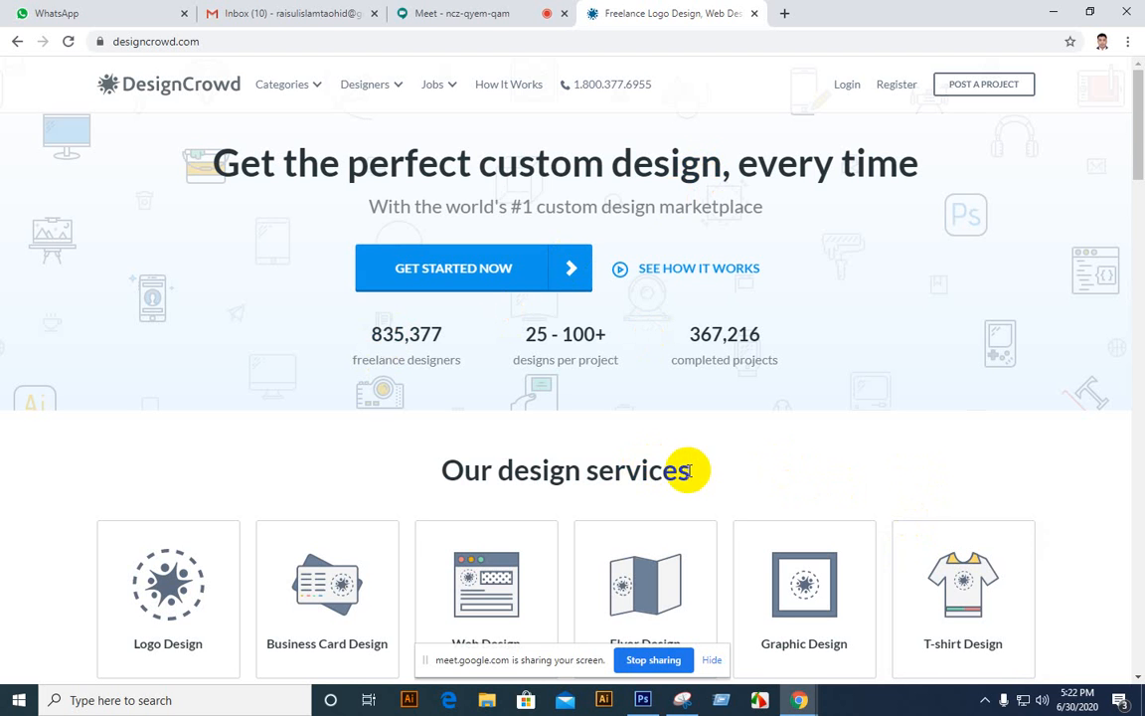
pyautogui.moveTo(690, 471); pyautogui.dragTo(442, 462)
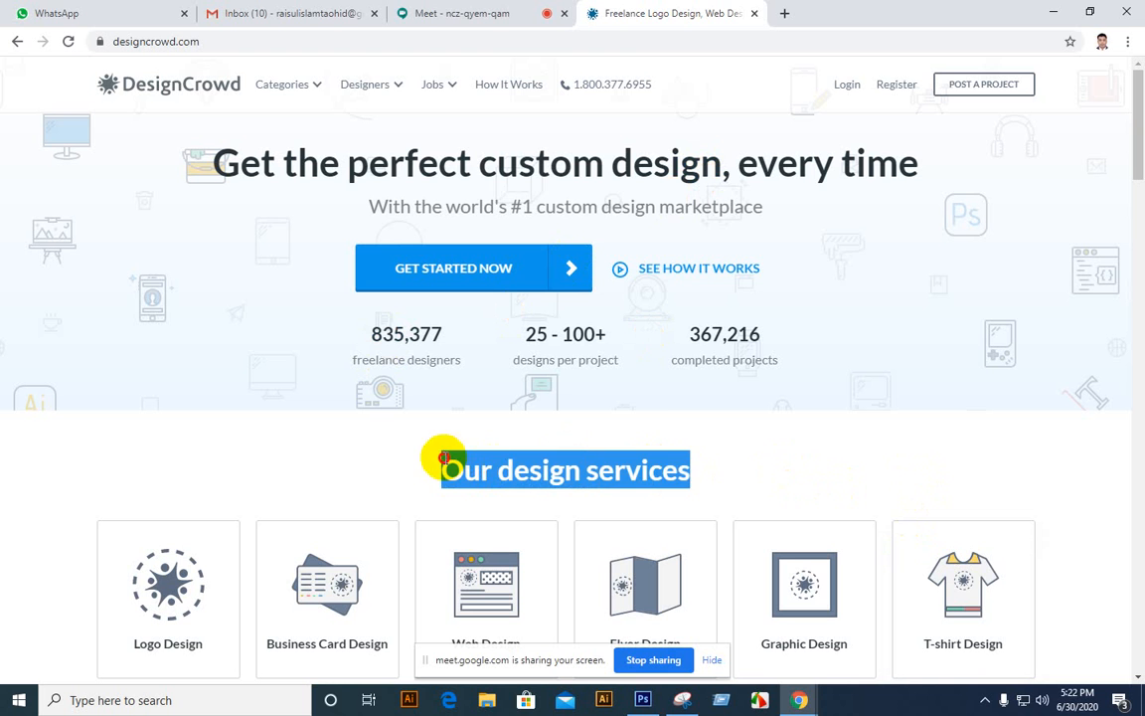
pyautogui.click(778, 447)
pyautogui.moveTo(689, 471); pyautogui.dragTo(442, 460)
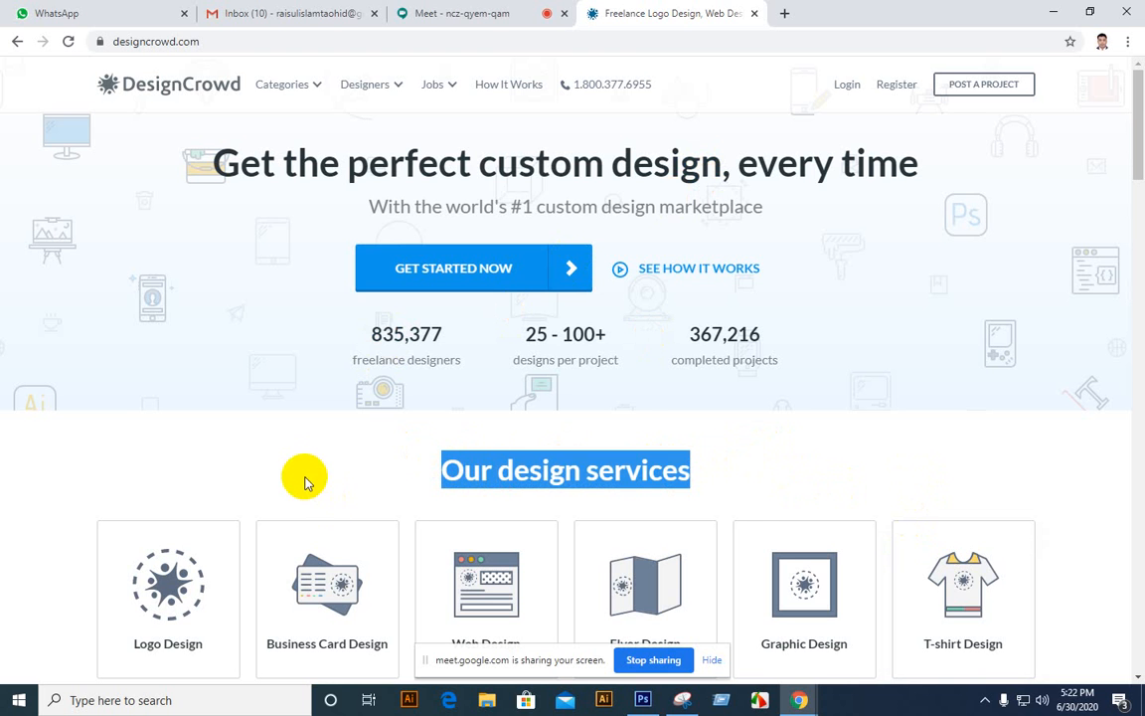
pyautogui.click(753, 497)
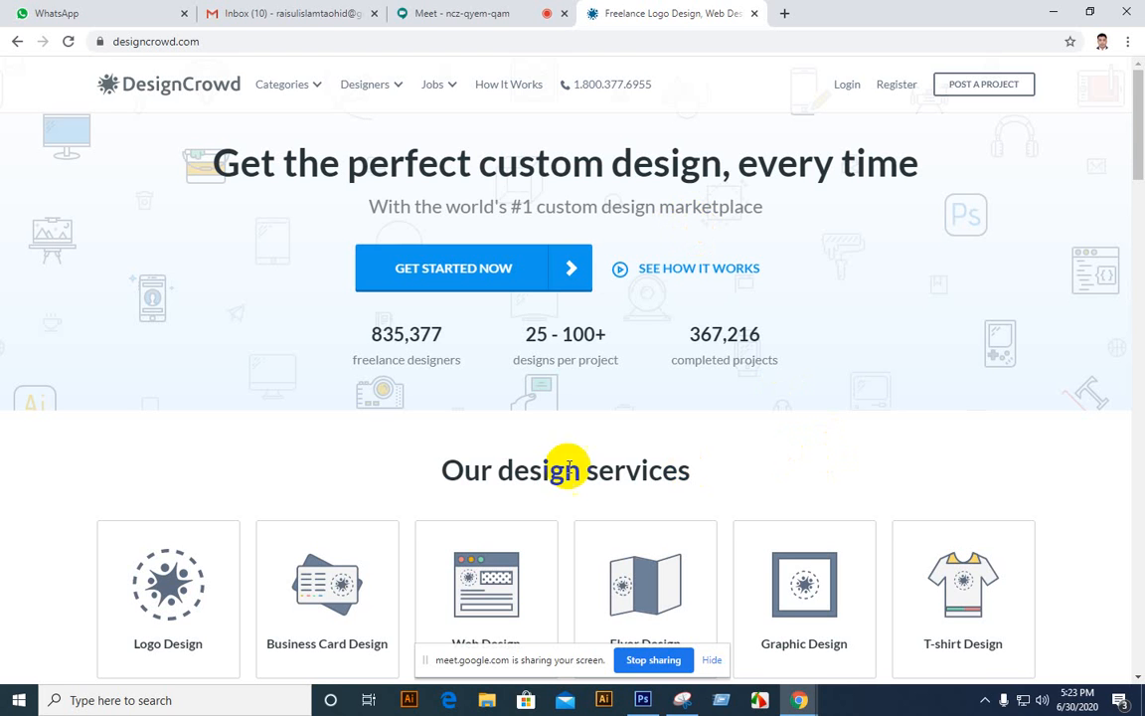
pyautogui.moveTo(442, 470); pyautogui.dragTo(721, 473)
pyautogui.click(741, 462)
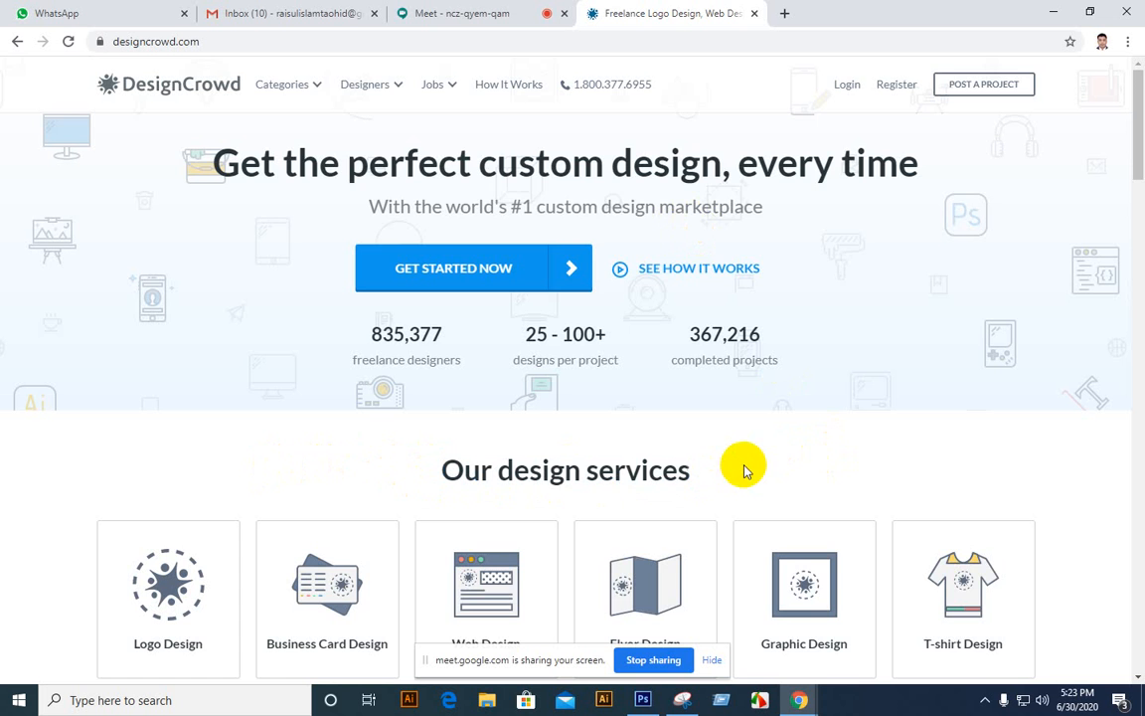
# Examine the homepage sections from the design service cards through the inspiration gallery and freelance benefits to the customer ratings.
pyautogui.scroll(-1, 756, 487)
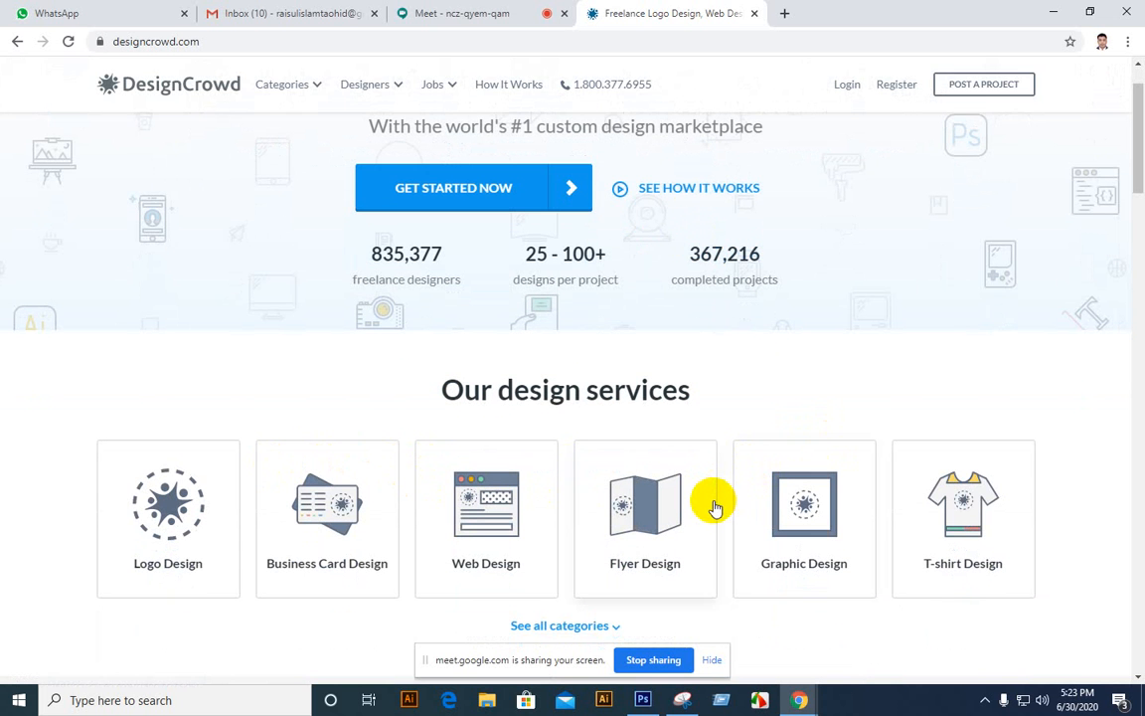
pyautogui.scroll(-2, 715, 512)
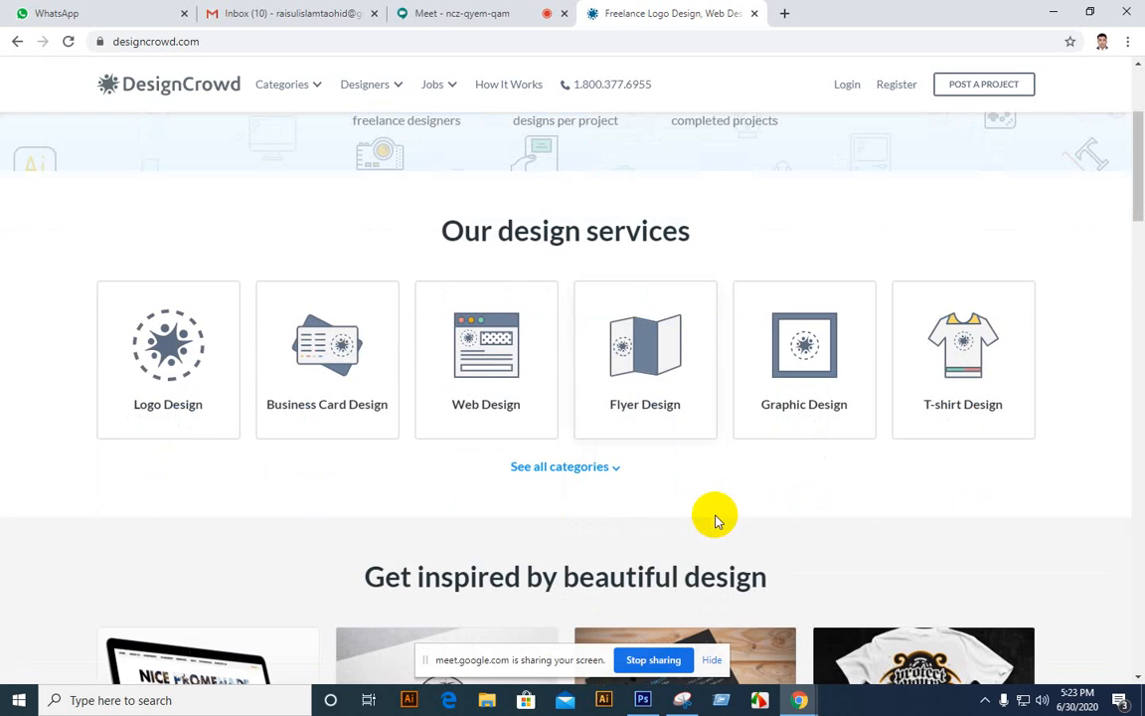
pyautogui.scroll(-2, 800, 512)
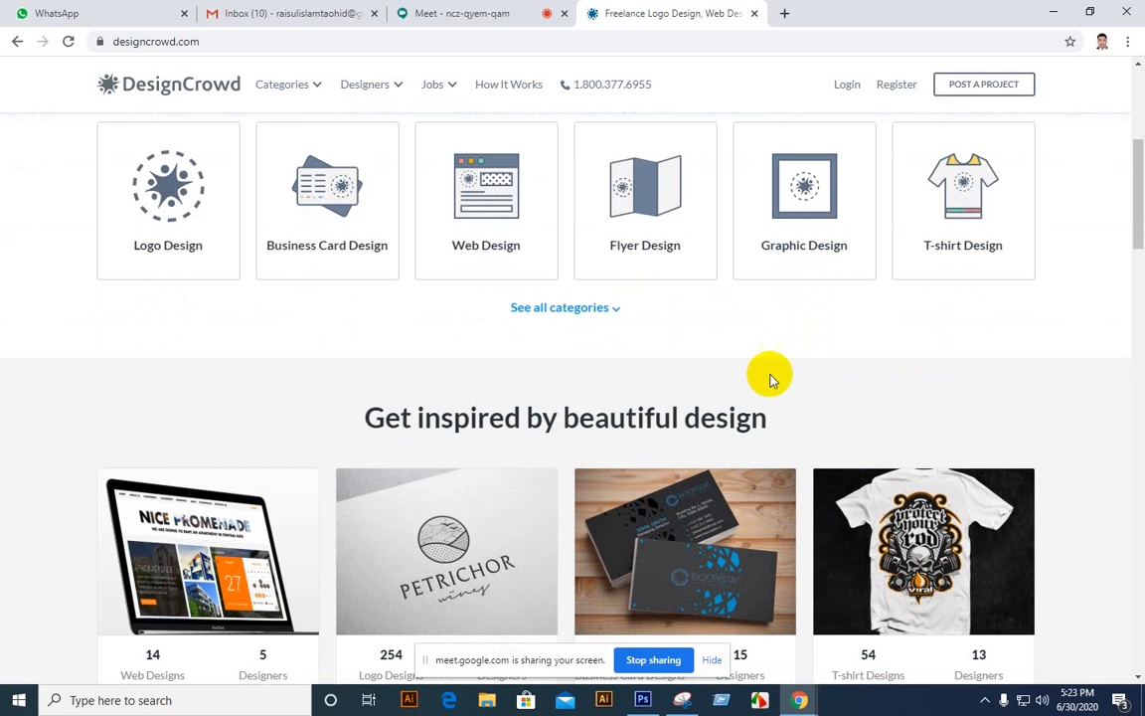
pyautogui.scroll(-5, 769, 377)
pyautogui.scroll(-2, 979, 613)
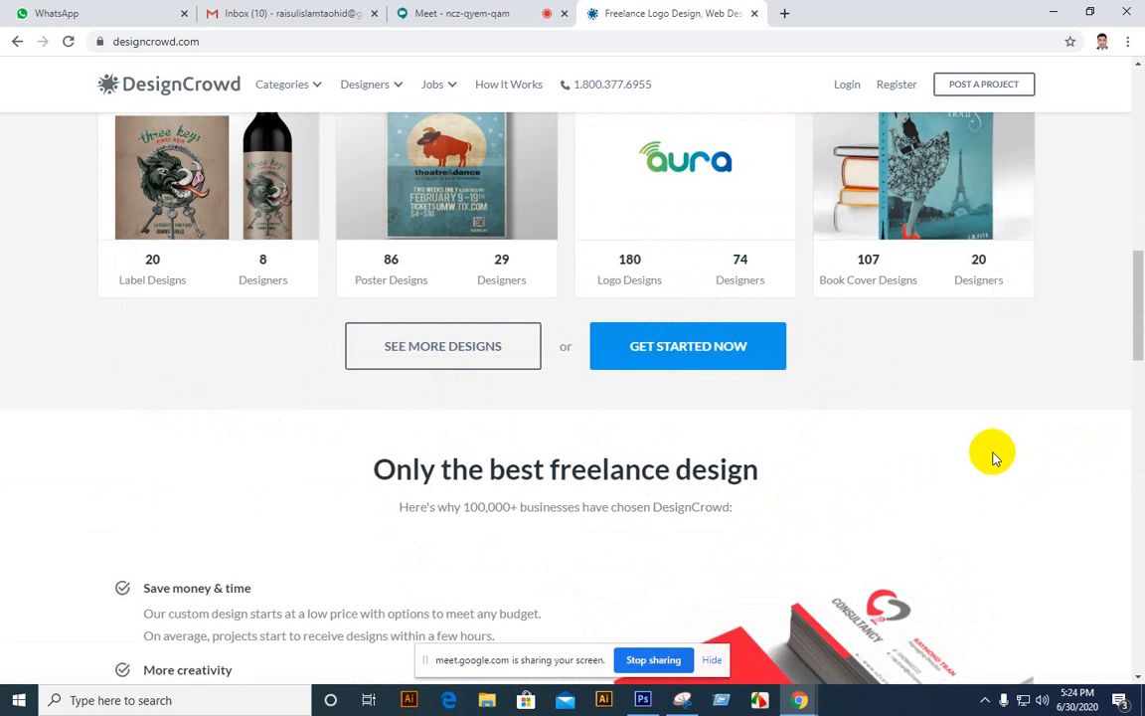
pyautogui.scroll(-3, 995, 457)
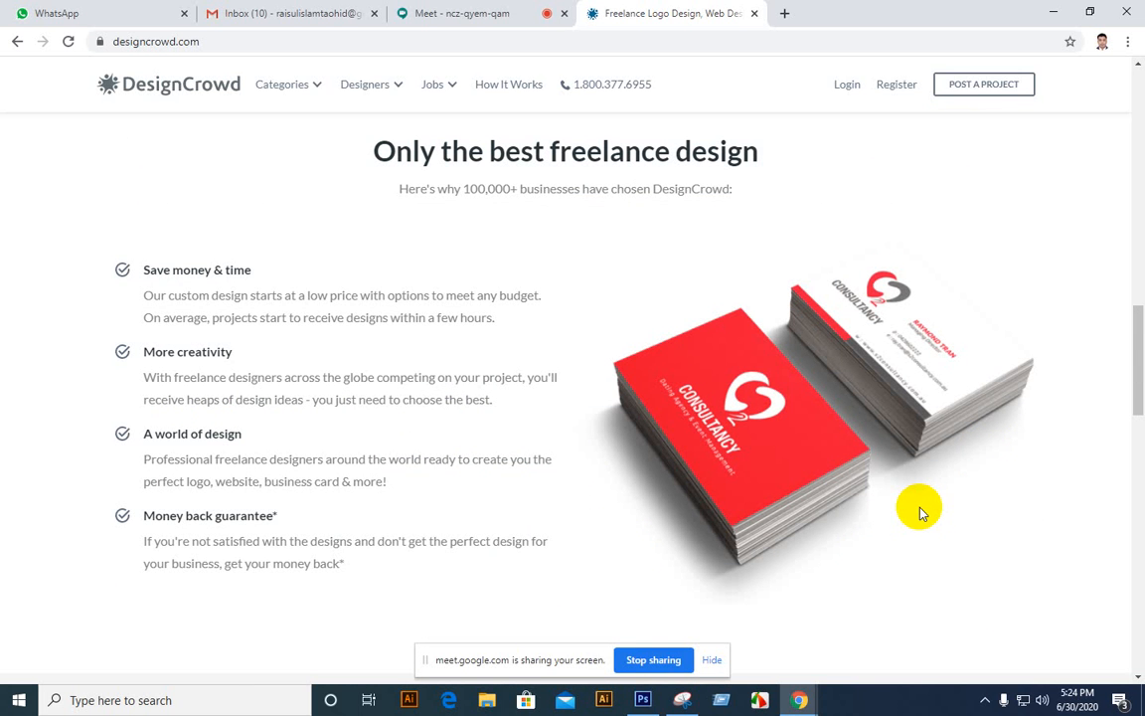
pyautogui.scroll(-5, 883, 495)
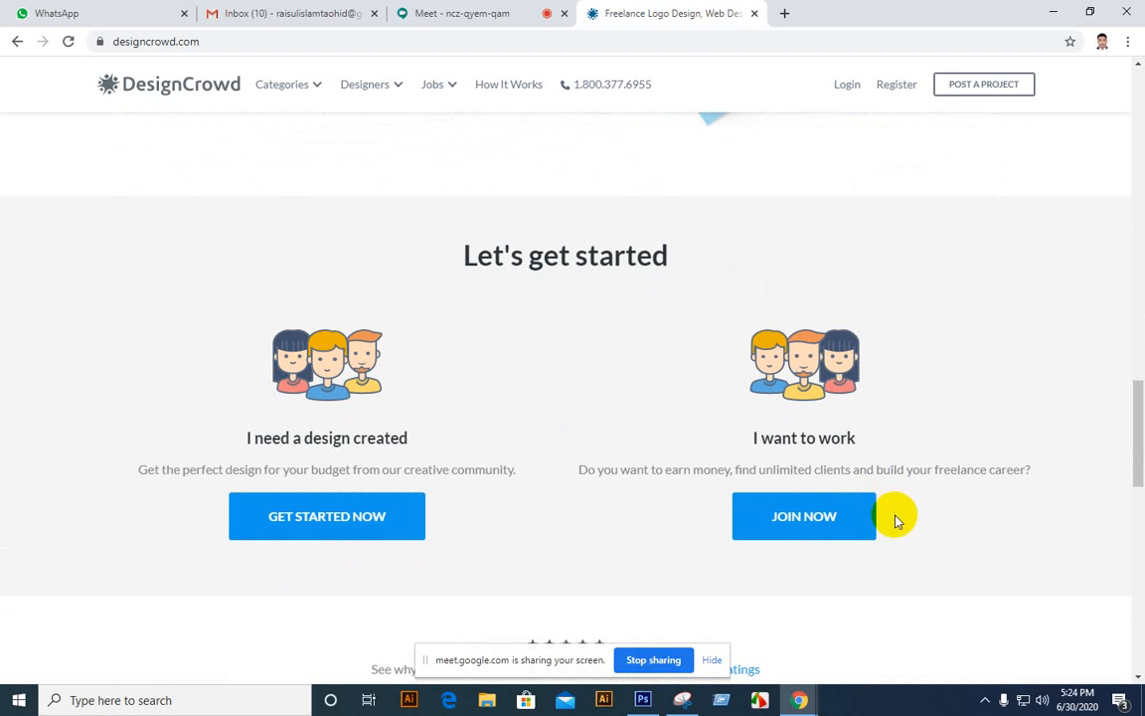
pyautogui.scroll(-3, 898, 519)
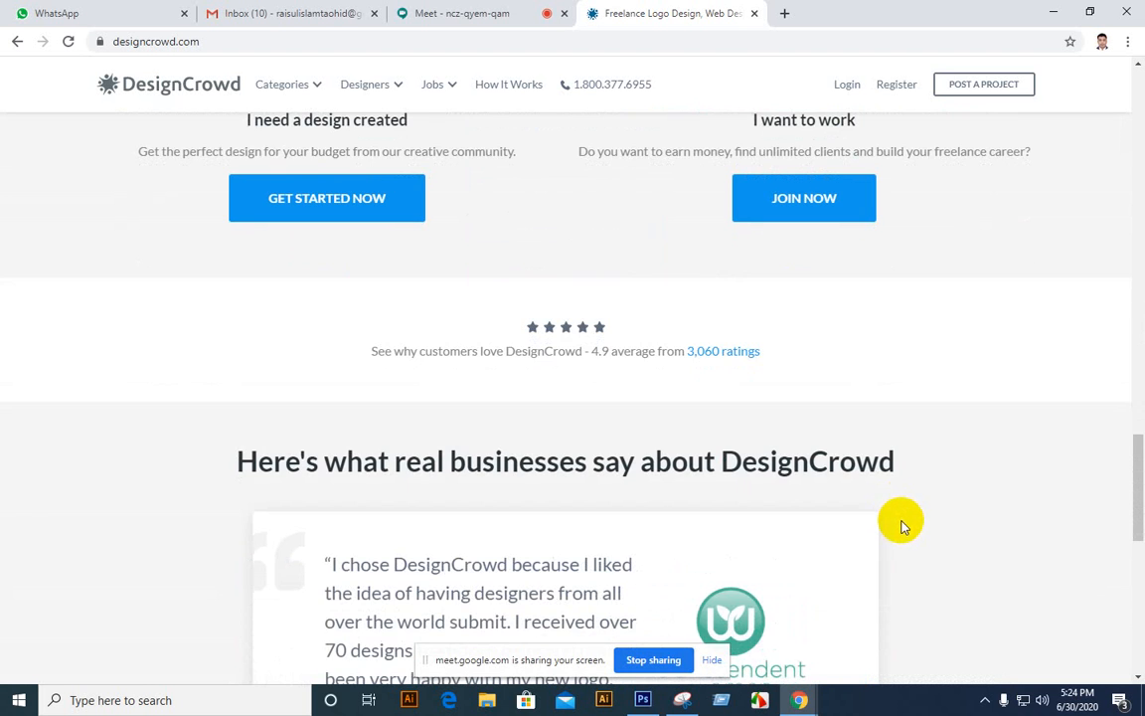
# Review the "Let's get started" options, the inspiration gallery and the design services on the way back to the page's start.
pyautogui.scroll(1, 903, 525)
pyautogui.scroll(2, 902, 527)
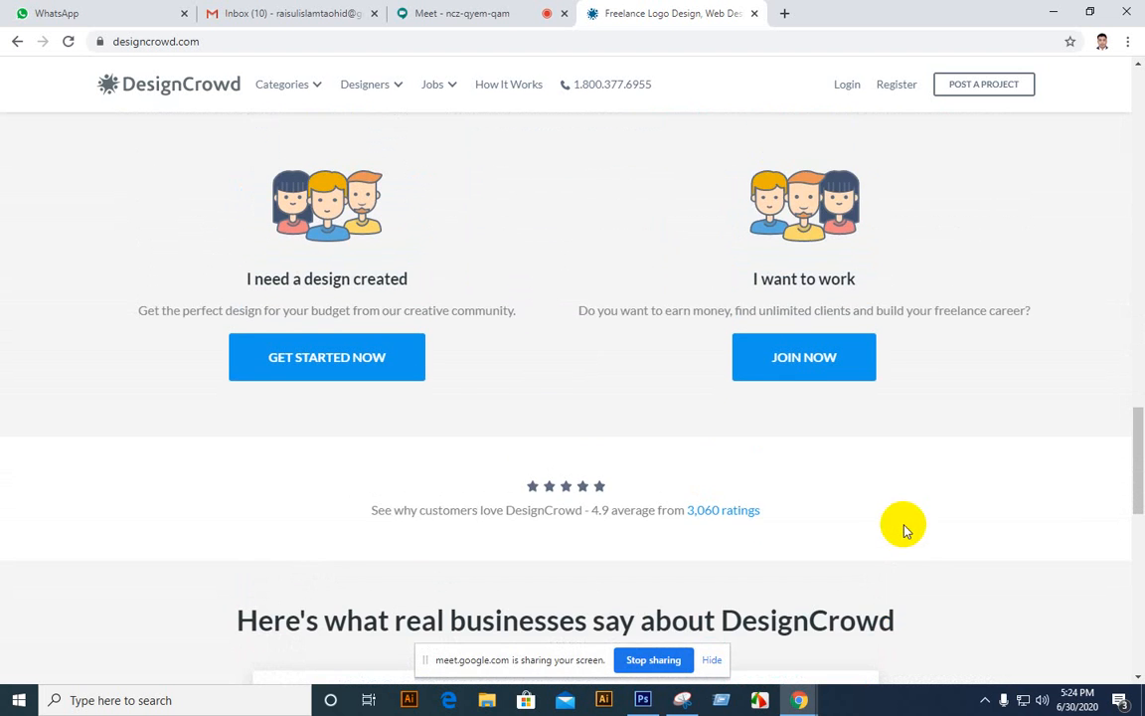
pyautogui.scroll(2, 951, 492)
pyautogui.scroll(4, 951, 502)
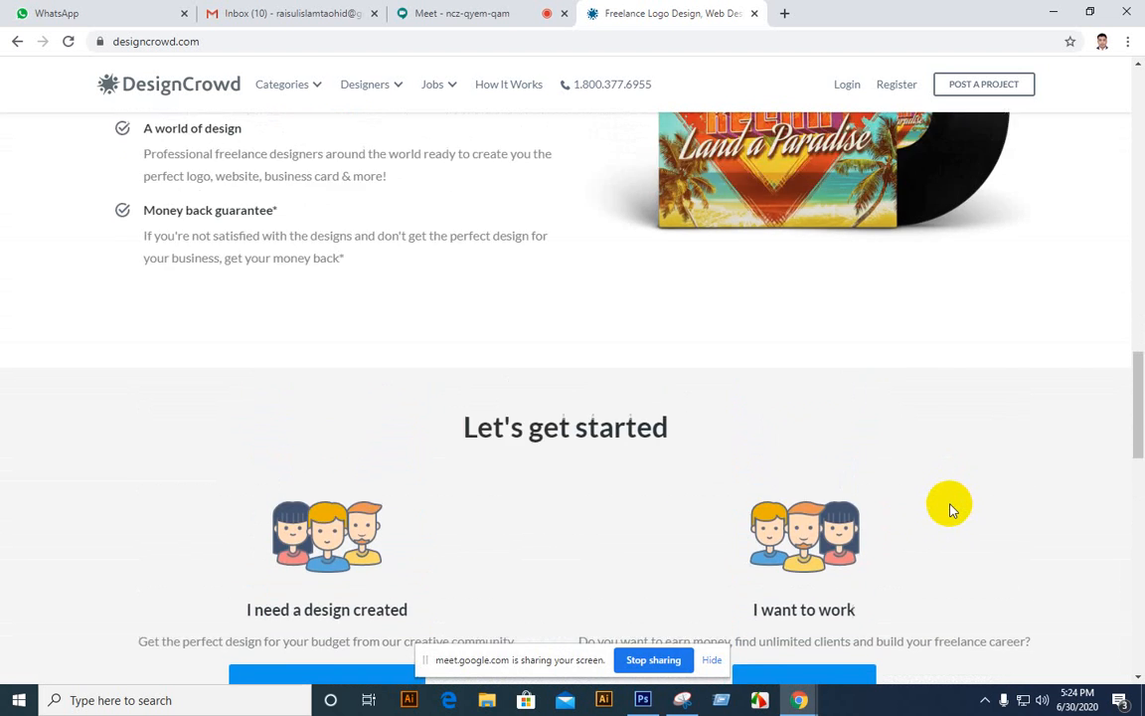
pyautogui.scroll(5, 947, 508)
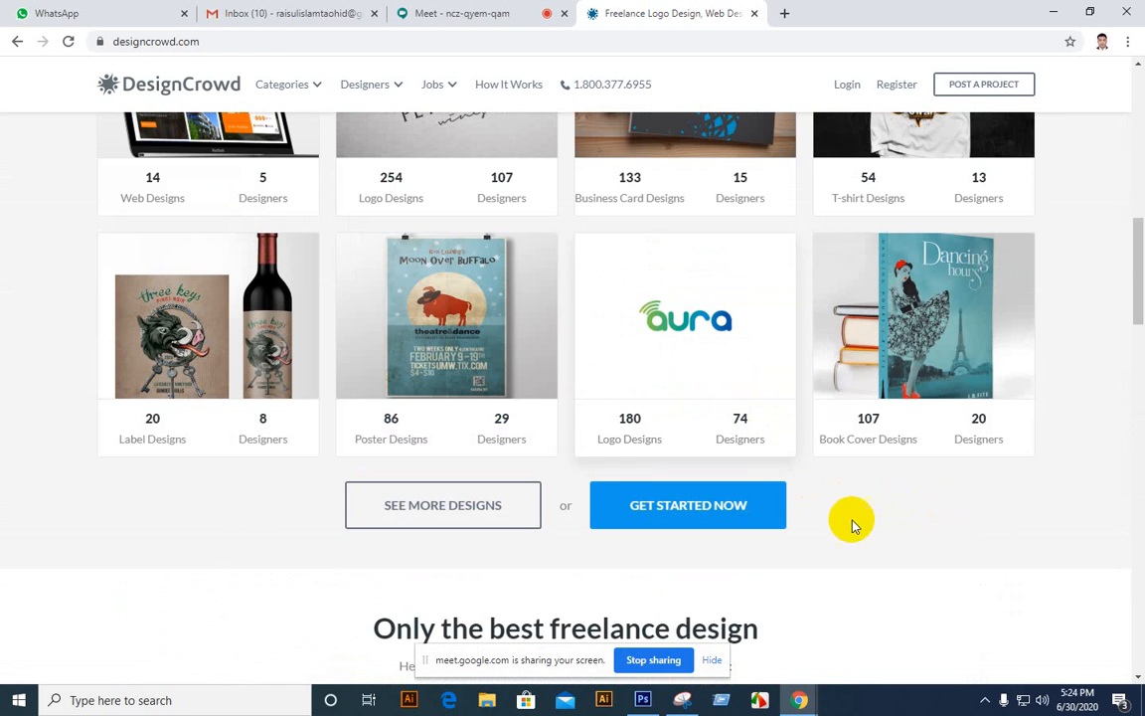
pyautogui.scroll(3, 853, 525)
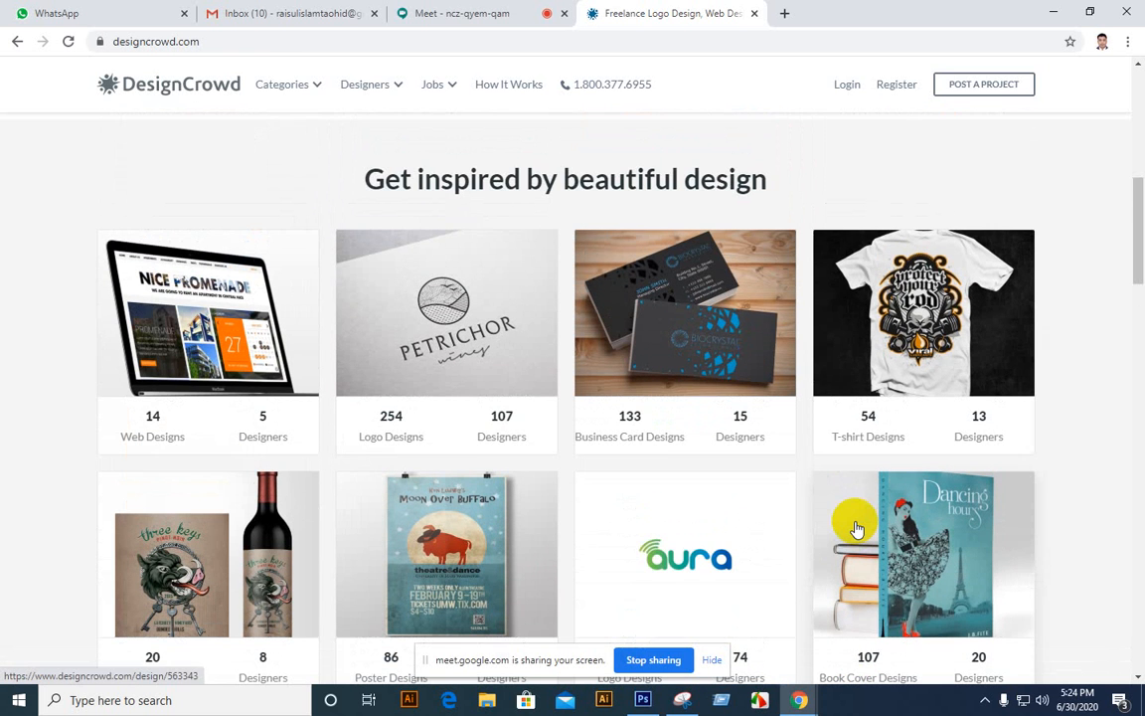
pyautogui.scroll(4, 854, 527)
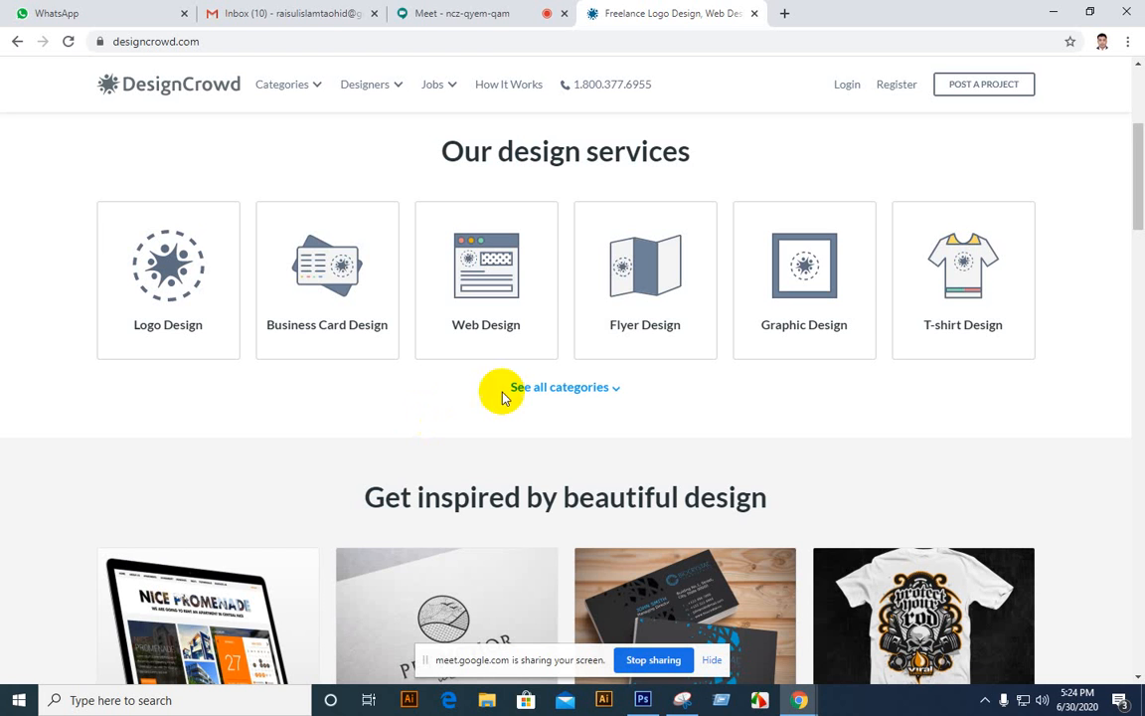
pyautogui.scroll(3, 929, 579)
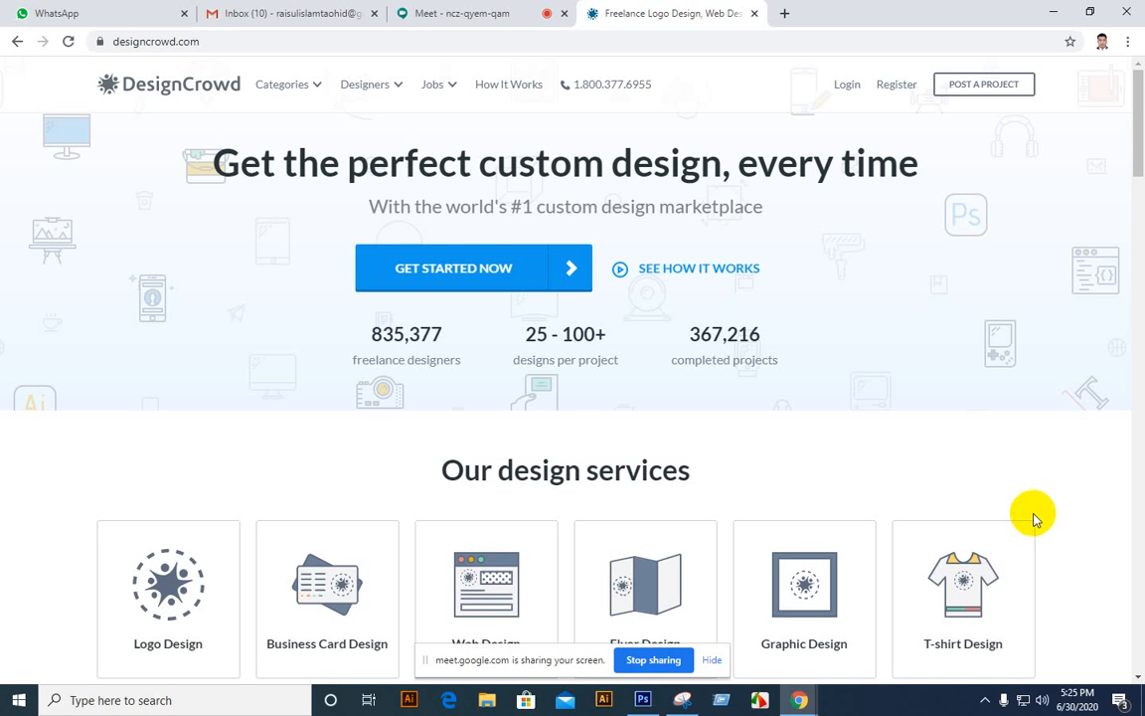
# Show the design service cards again and repeatedly highlight the "Our design services" heading, clearing the selection at the end.
pyautogui.scroll(-1, 1035, 516)
pyautogui.scroll(-1, 1036, 512)
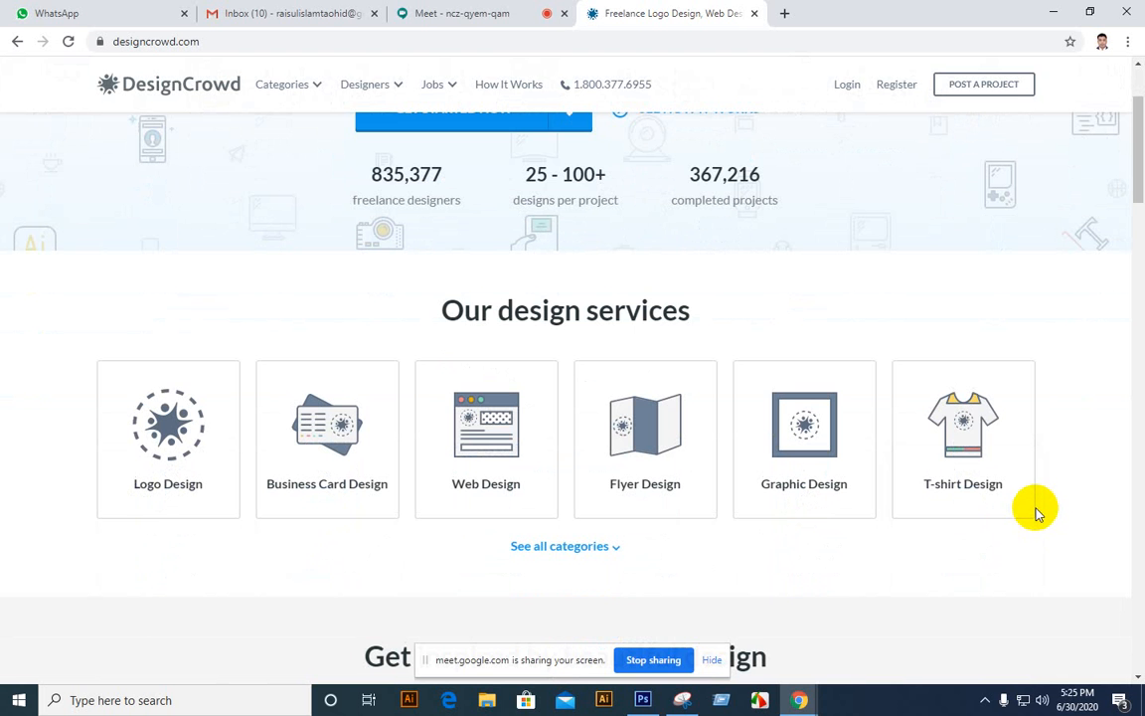
pyautogui.scroll(2, 1036, 512)
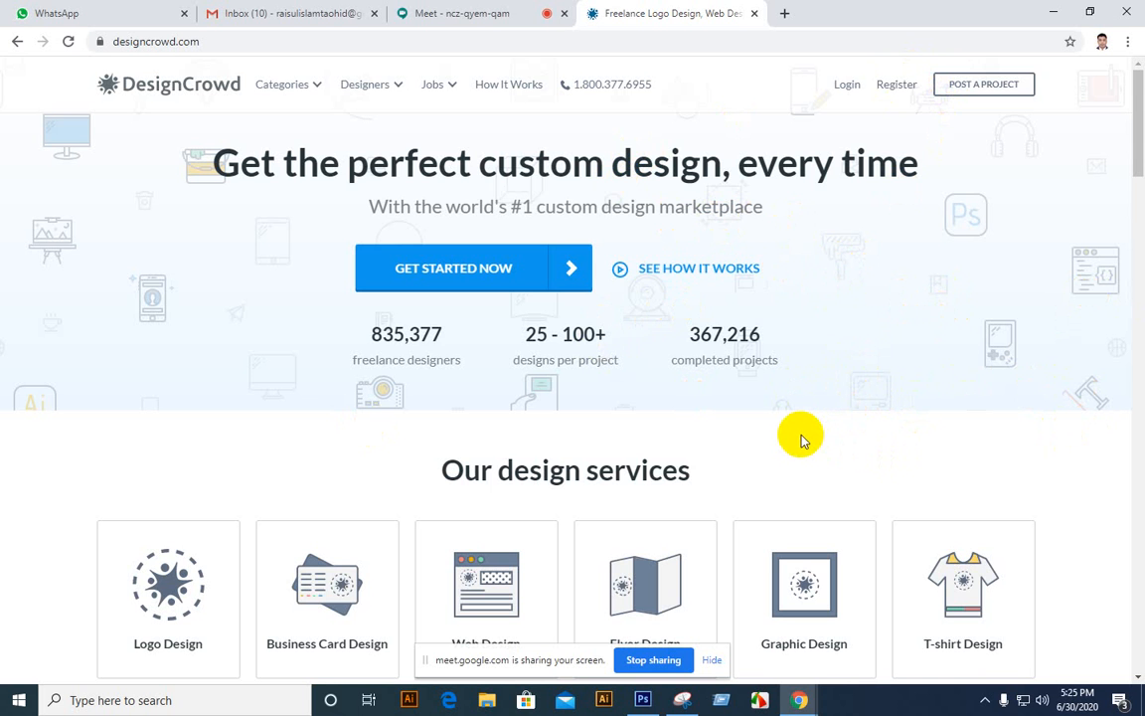
pyautogui.scroll(-3, 801, 435)
pyautogui.scroll(3, 810, 426)
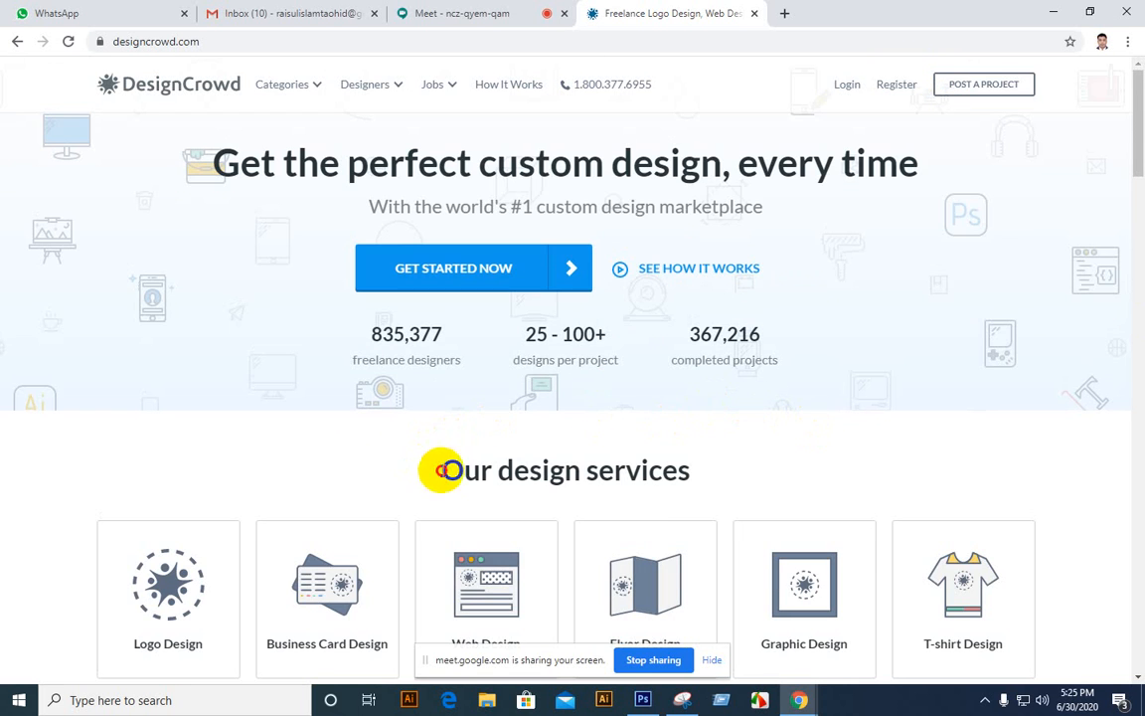
pyautogui.moveTo(440, 470); pyautogui.dragTo(686, 477)
pyautogui.click(705, 467)
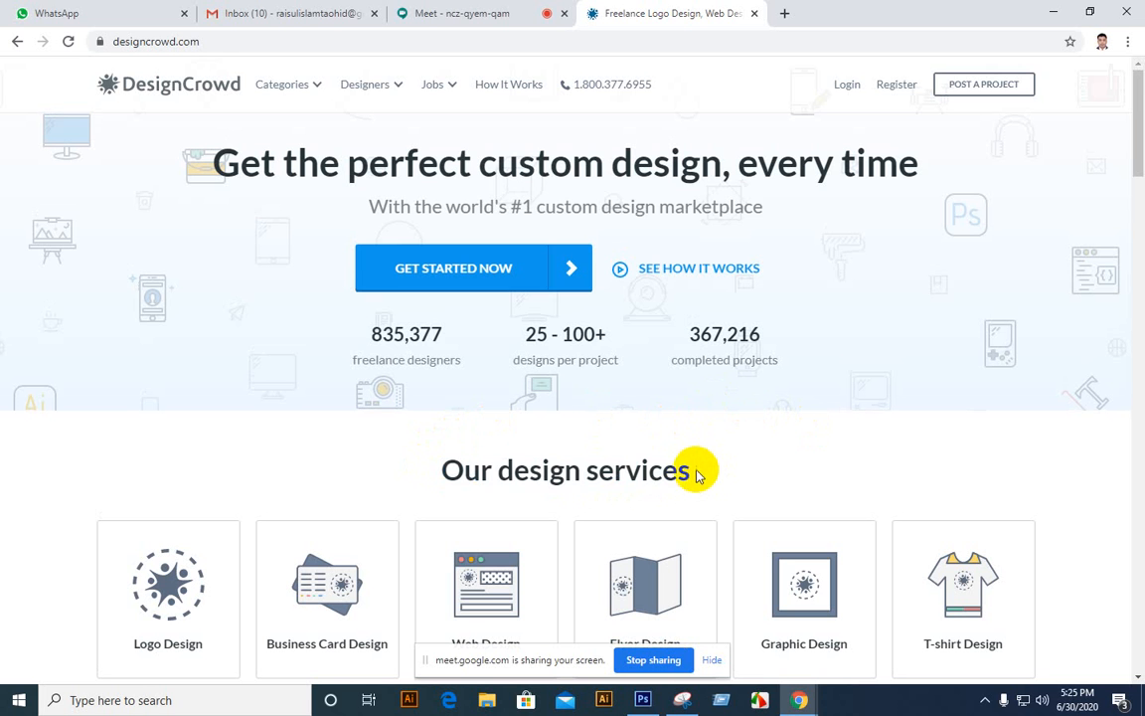
pyautogui.moveTo(685, 467); pyautogui.dragTo(743, 508)
pyautogui.click(432, 445)
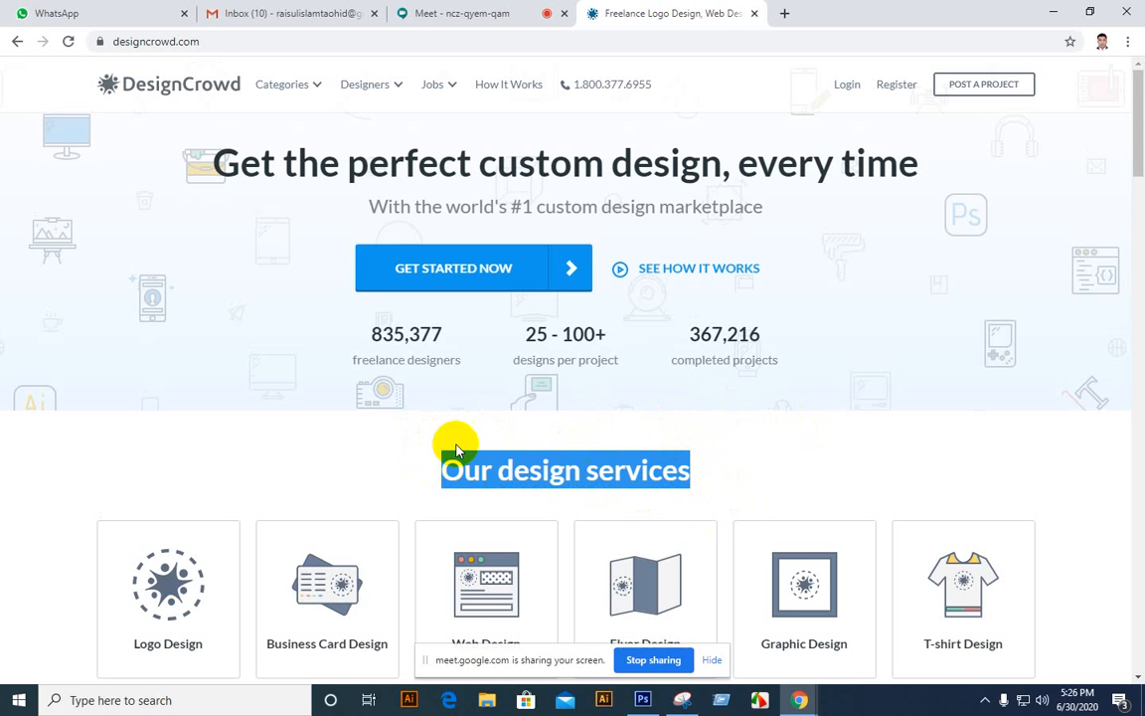
pyautogui.click(441, 476)
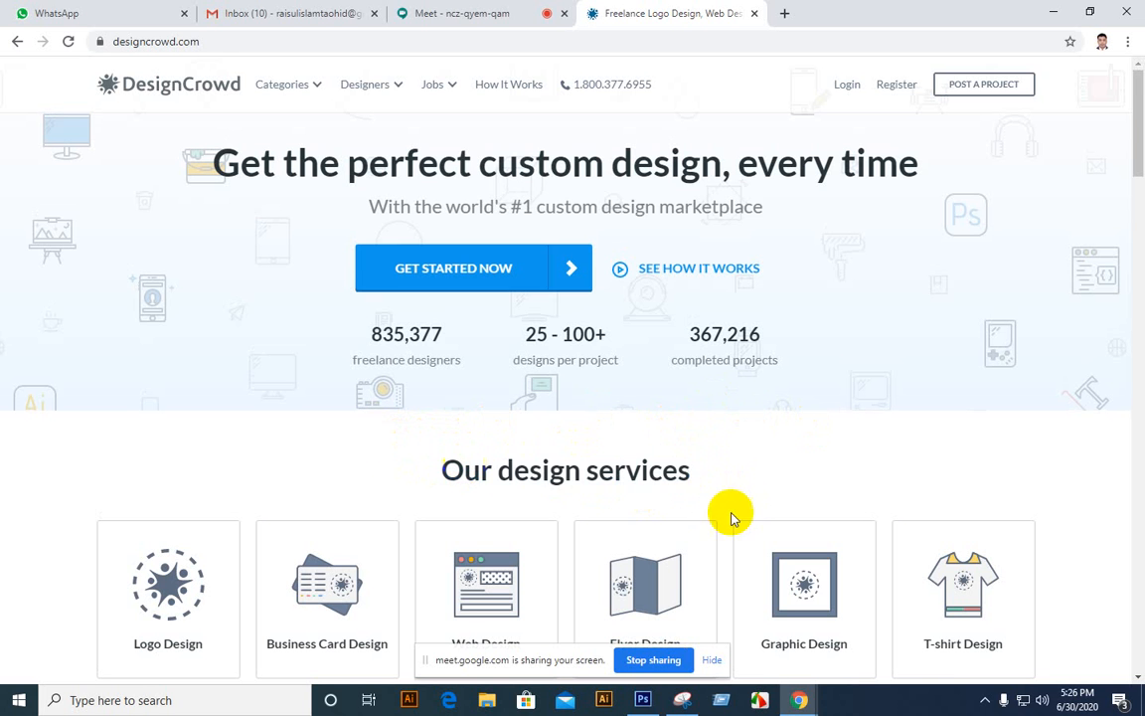
pyautogui.moveTo(685, 470); pyautogui.dragTo(439, 467)
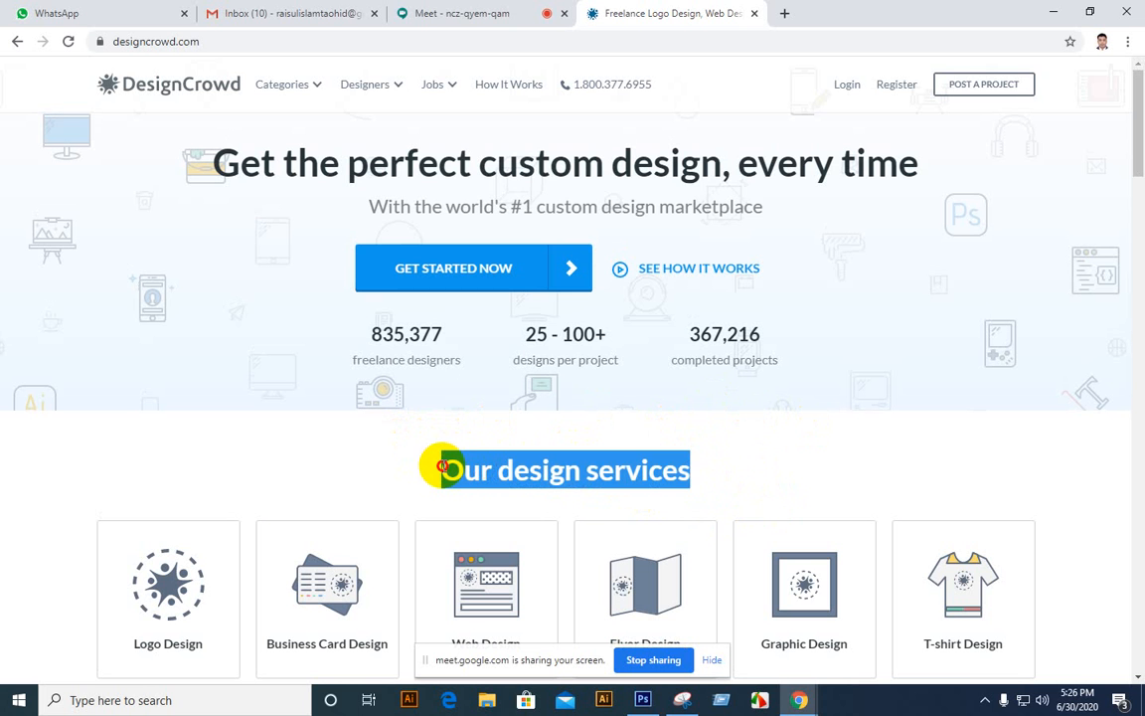
pyautogui.click(907, 457)
# Present the inspiration gallery and the "Only the best freelance design" section with its list of benefits.
pyautogui.scroll(-1, 676, 464)
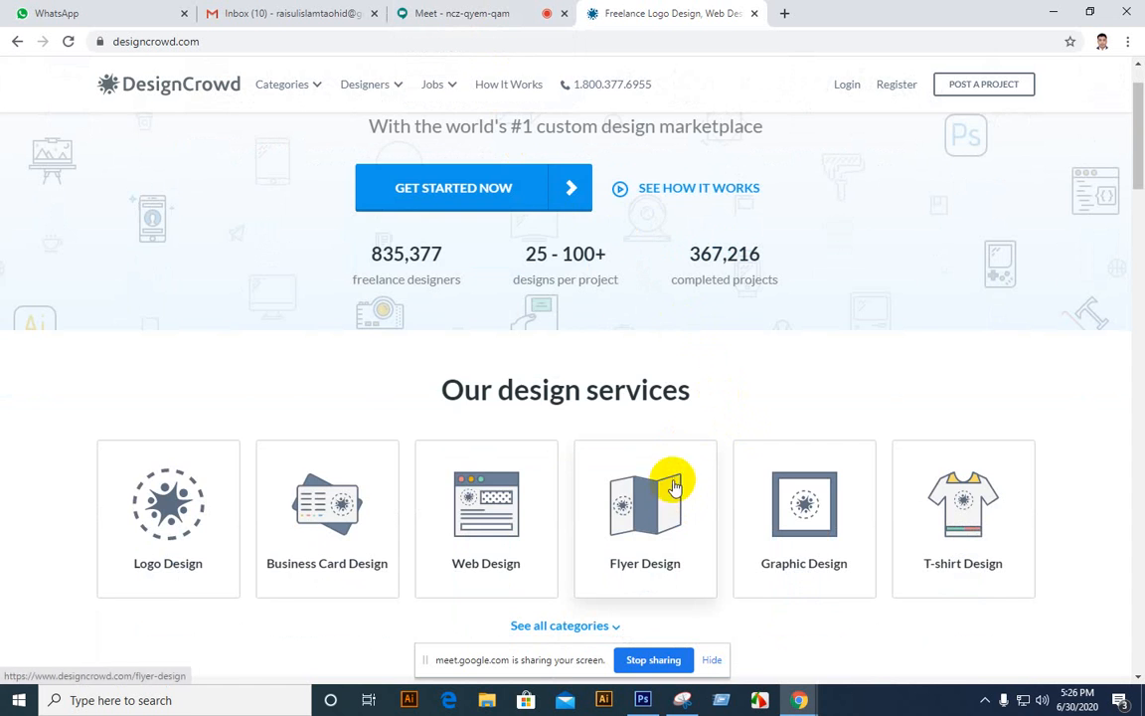
pyautogui.scroll(1, 491, 501)
pyautogui.scroll(-7, 590, 519)
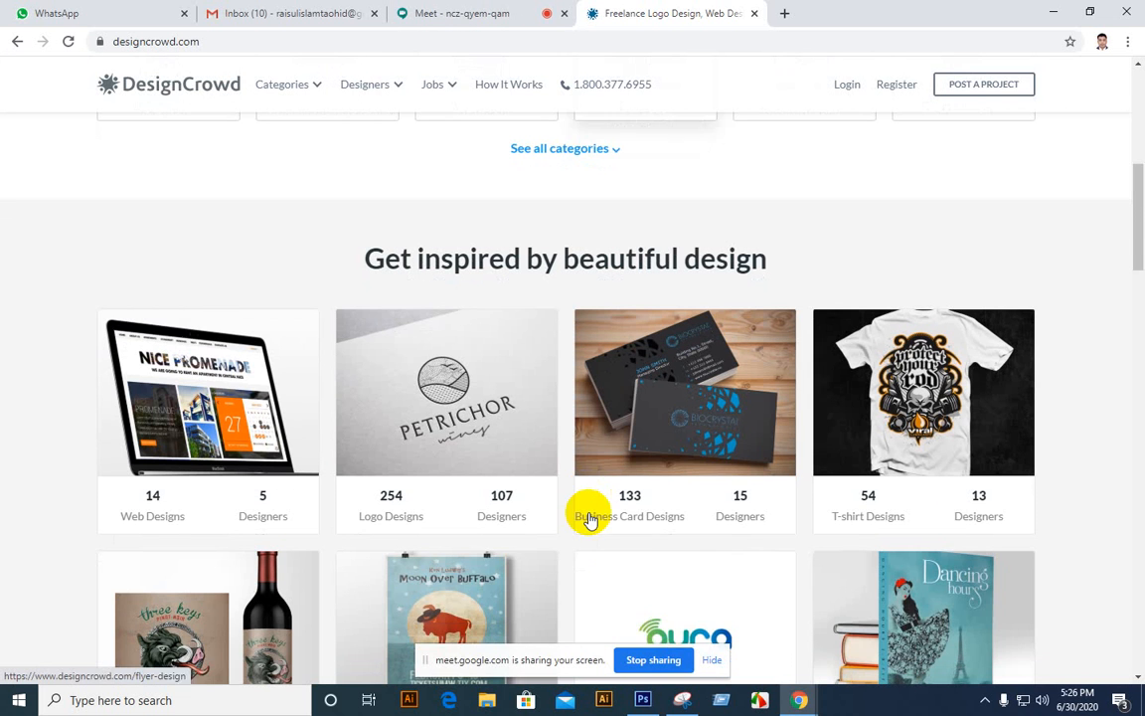
pyautogui.scroll(-1, 587, 511)
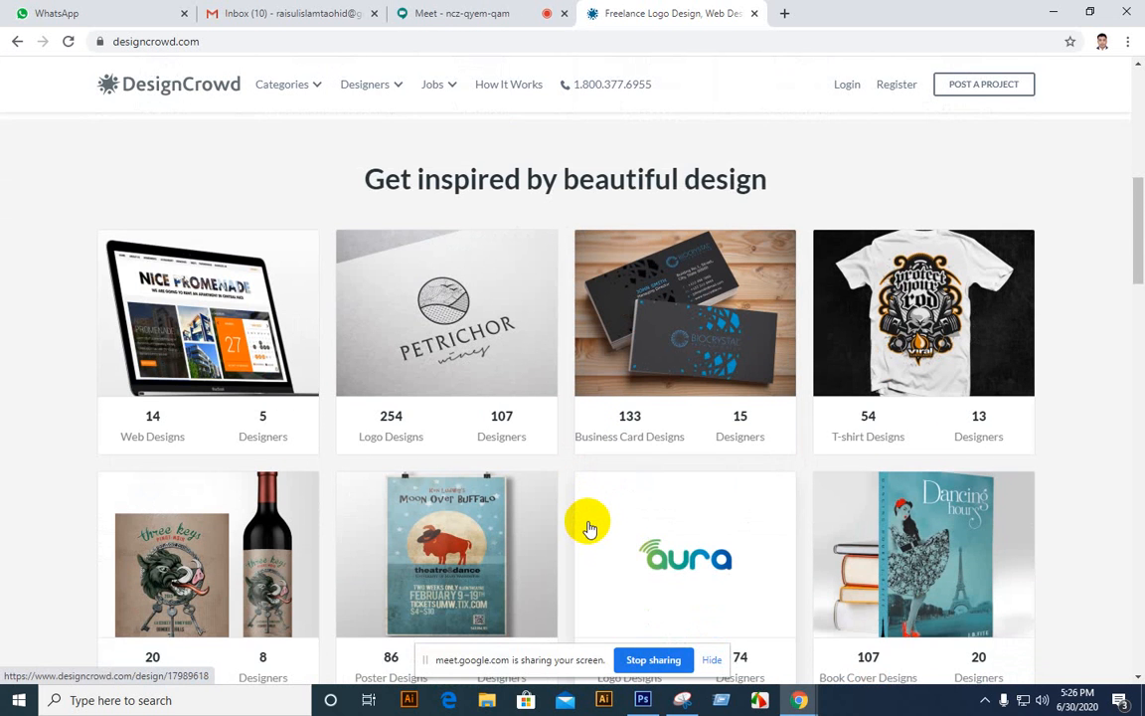
pyautogui.scroll(-1, 589, 531)
pyautogui.scroll(-4, 588, 533)
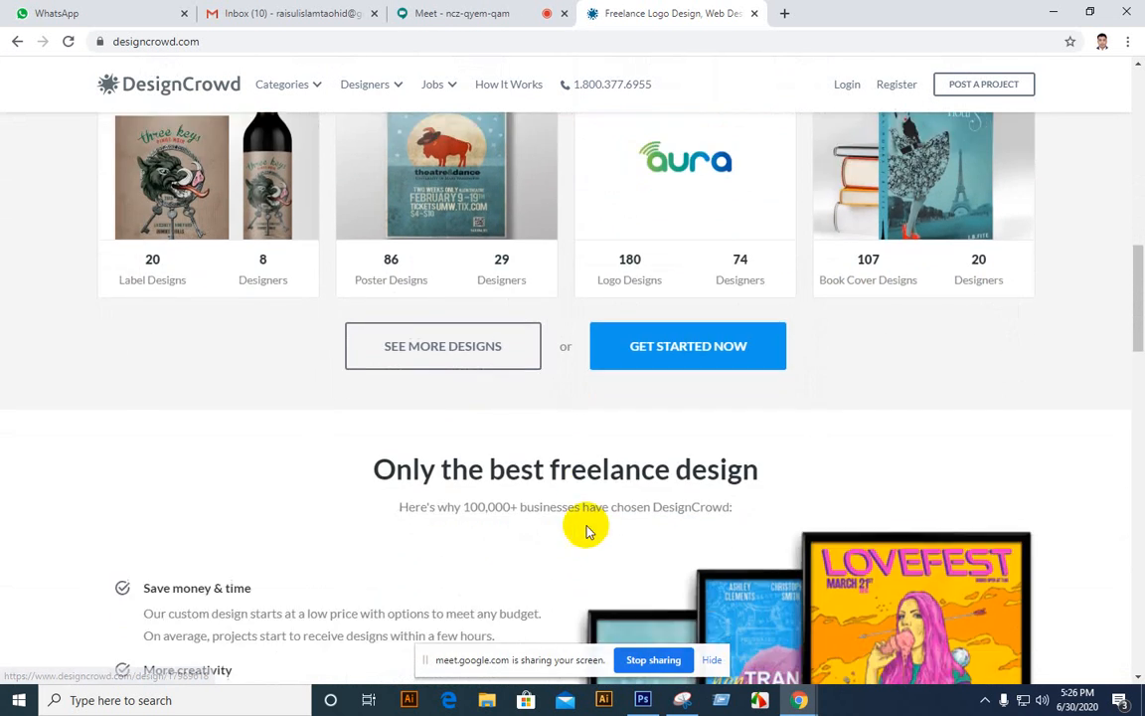
pyautogui.scroll(-2, 587, 539)
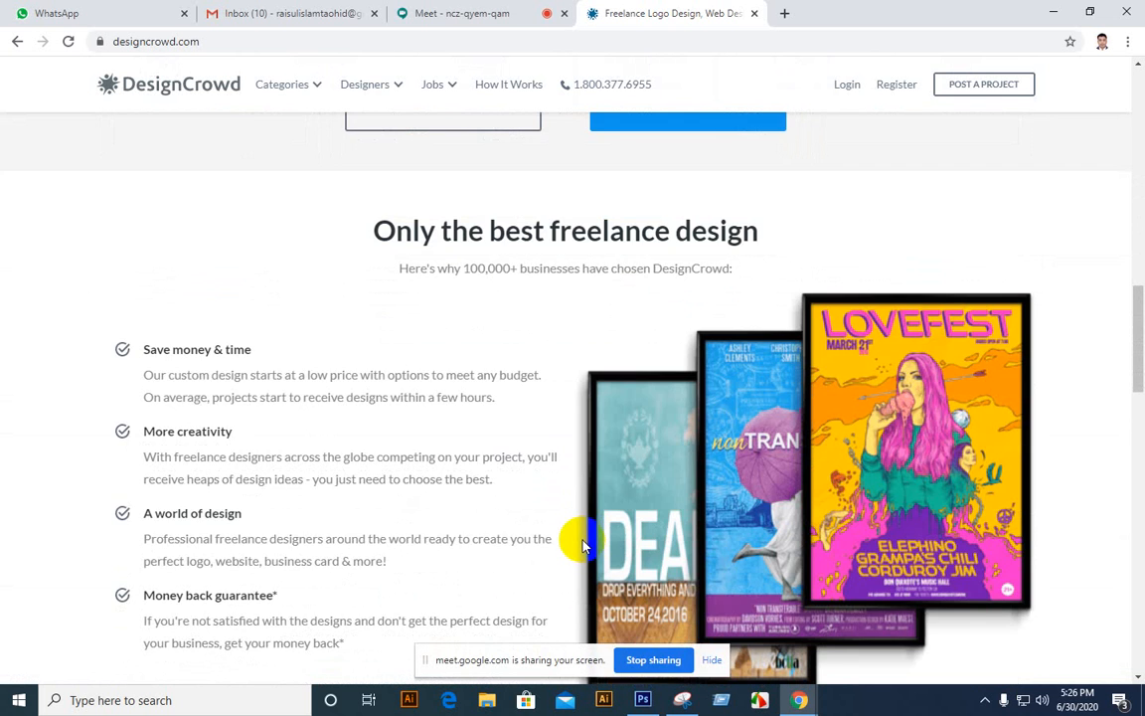
pyautogui.scroll(-3, 585, 543)
pyautogui.scroll(1, 584, 545)
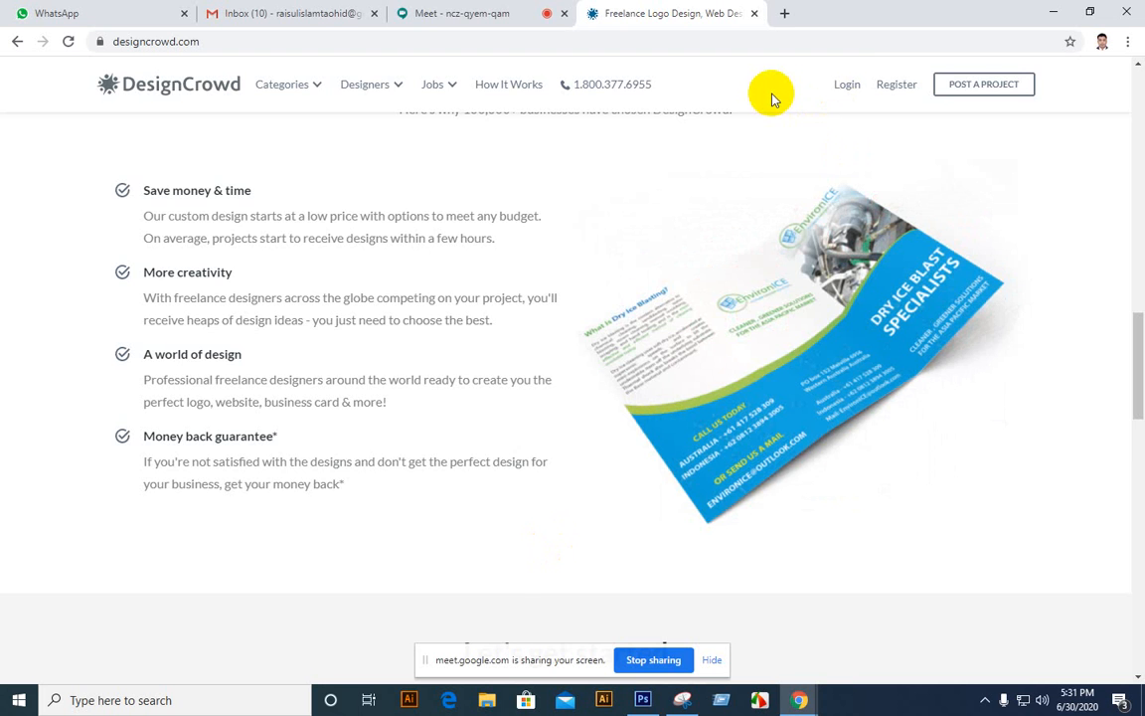
# Close the DesignCrowd page and switch to the bird image open in Photoshop.
pyautogui.hotkey('ctrl', 'w')
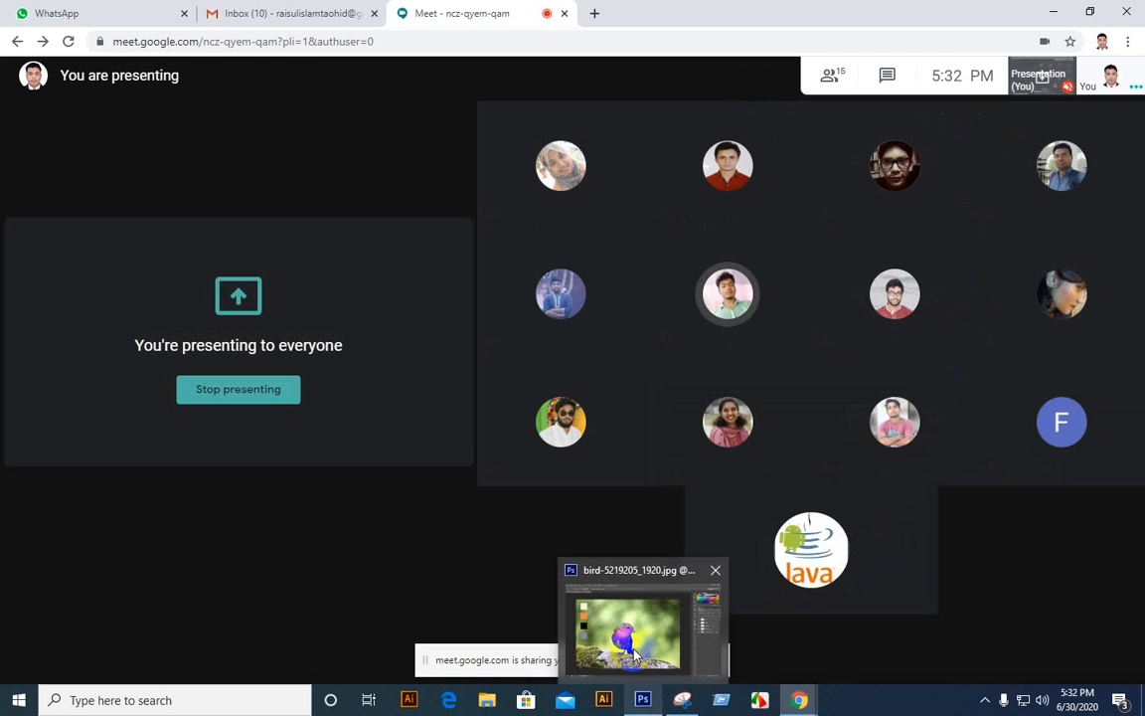
pyautogui.click(634, 654)
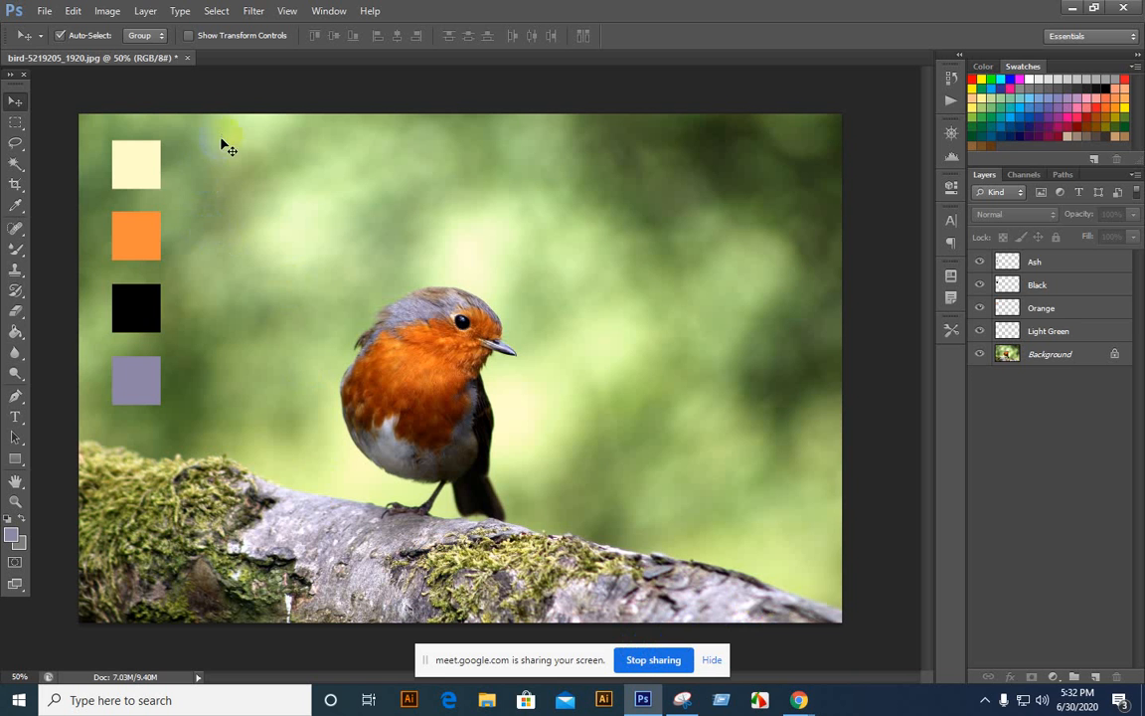
# Select the four colour swatch layers Ash, Black, Orange and Light Green together on the bird image.
pyautogui.moveTo(223, 130); pyautogui.dragTo(103, 460)
pyautogui.click(447, 391)
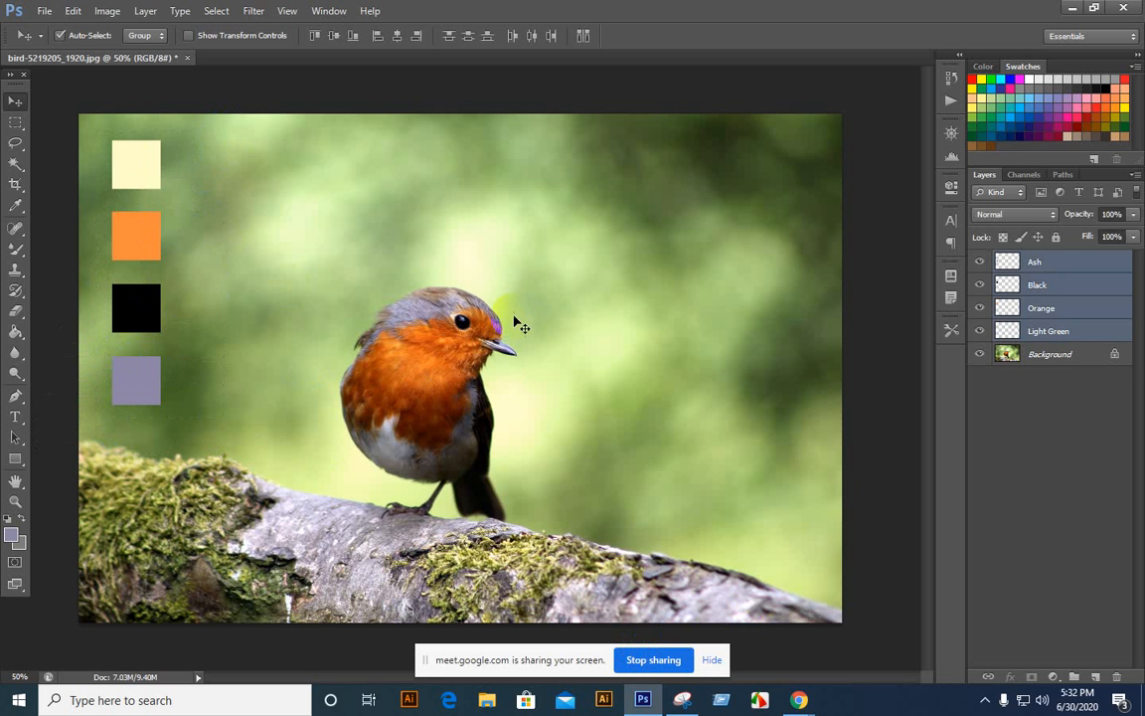
pyautogui.moveTo(315, 121); pyautogui.dragTo(84, 493)
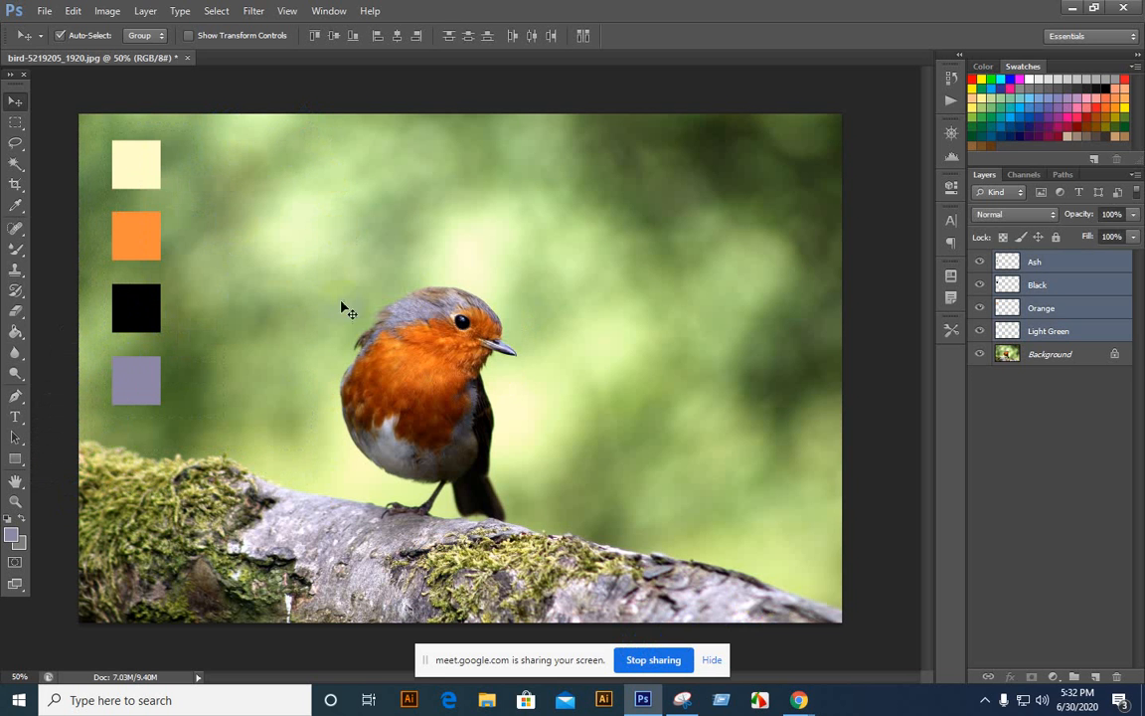
# Marquee around the four colour swatches on the bird image to point them out, and clear the layer selection.
pyautogui.moveTo(299, 141); pyautogui.dragTo(31, 467)
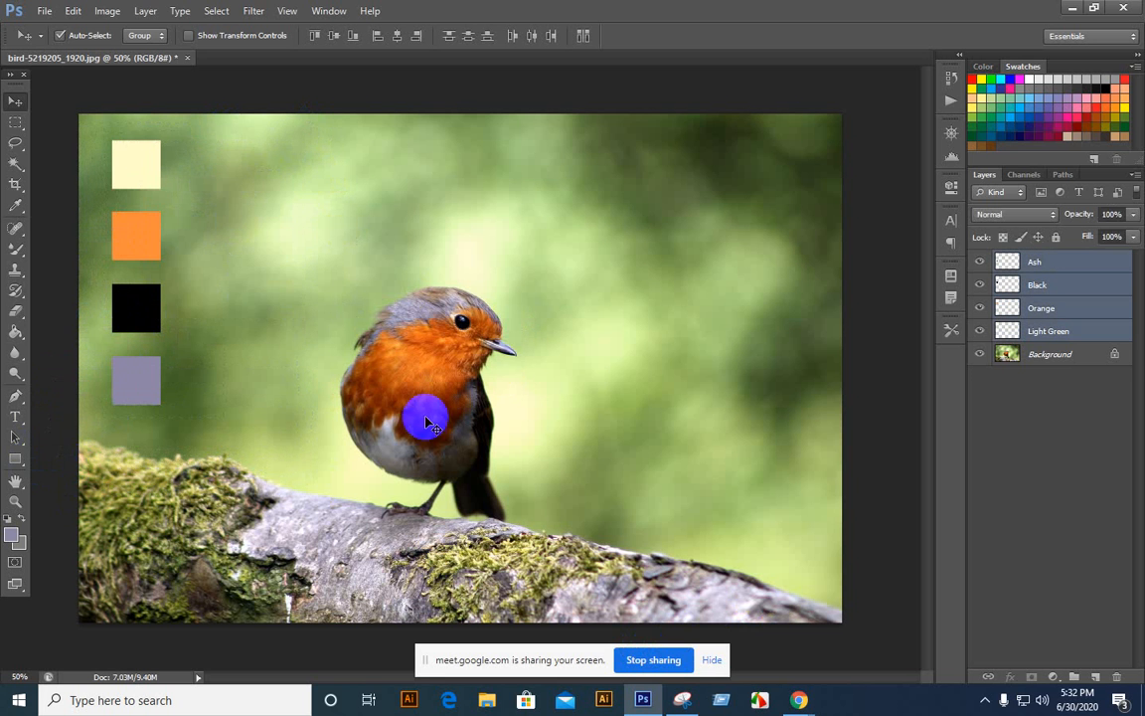
pyautogui.click(428, 409)
pyautogui.moveTo(65, 134); pyautogui.dragTo(598, 537)
pyautogui.click(598, 537)
pyautogui.moveTo(190, 136); pyautogui.dragTo(105, 397)
pyautogui.click(929, 347)
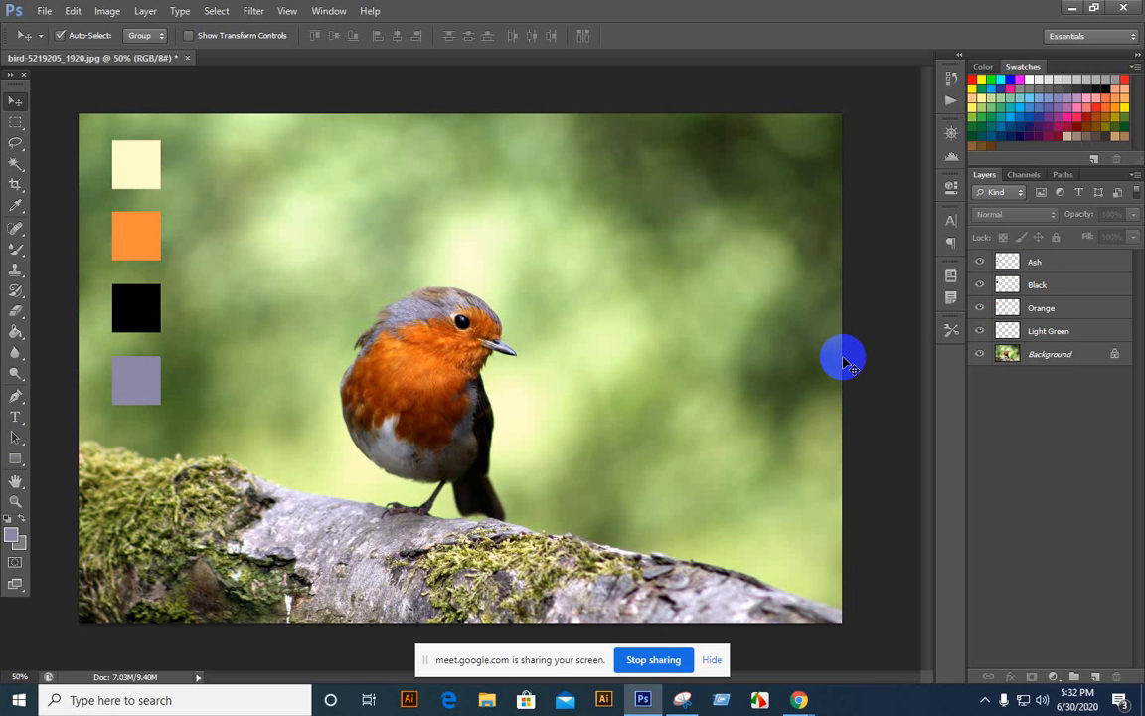
# Switch to the Google Meet call and stop presenting the screen.
pyautogui.moveTo(801, 695)
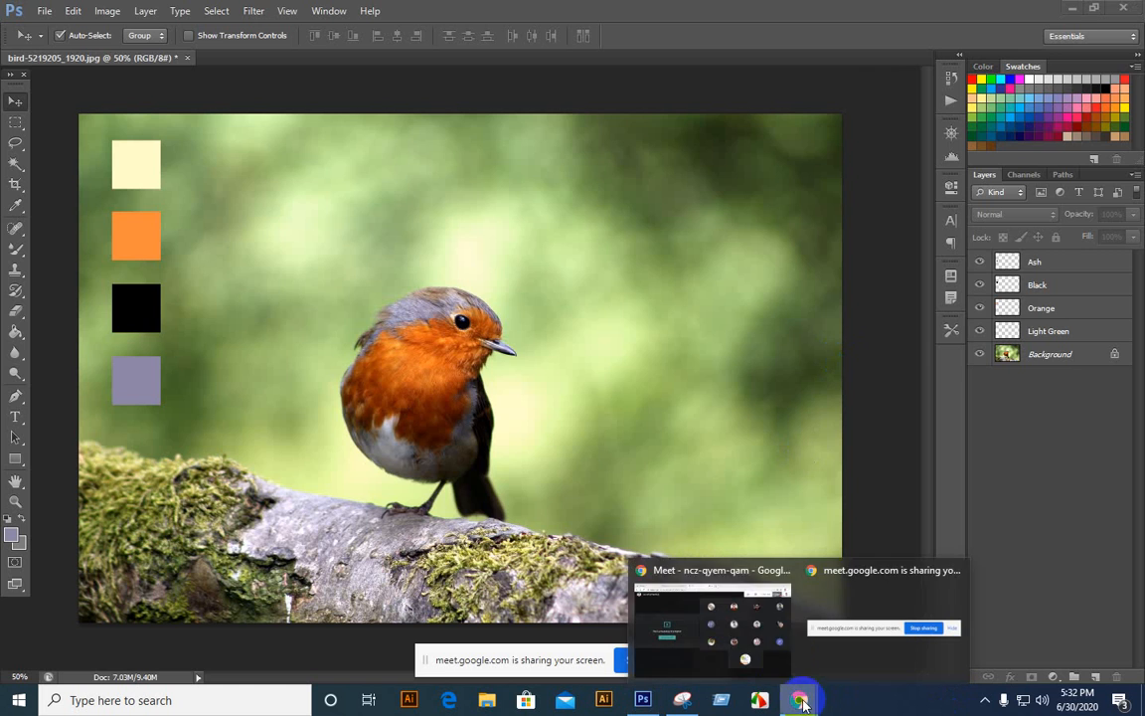
pyautogui.click(765, 639)
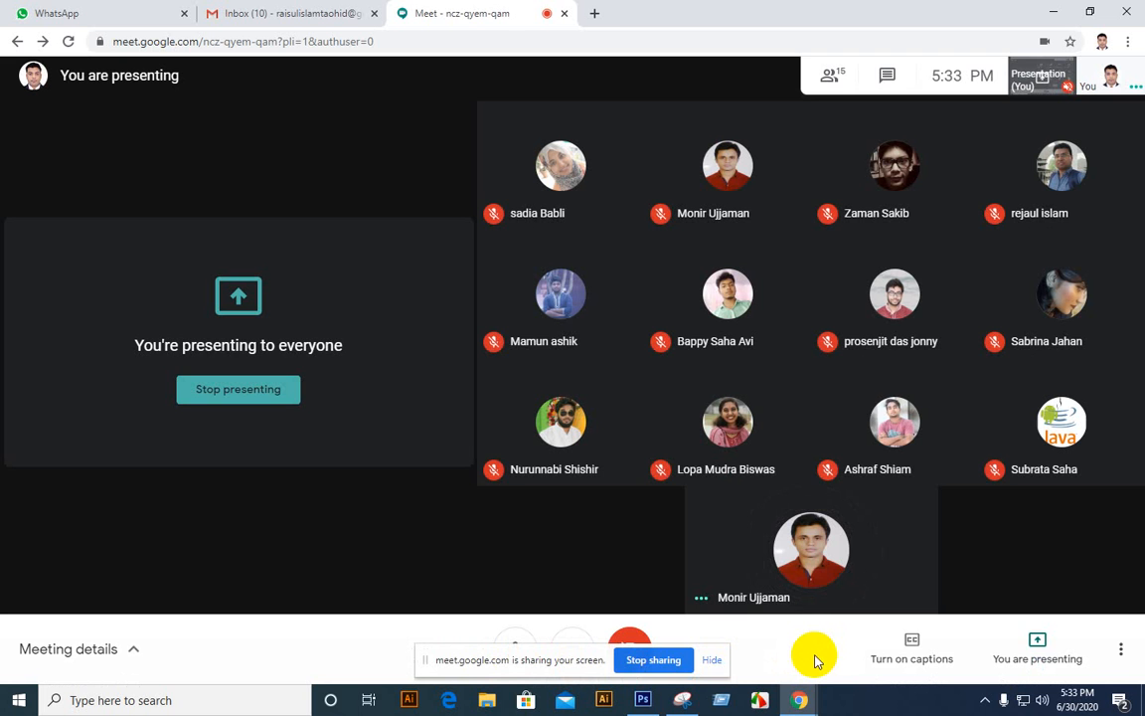
pyautogui.click(813, 660)
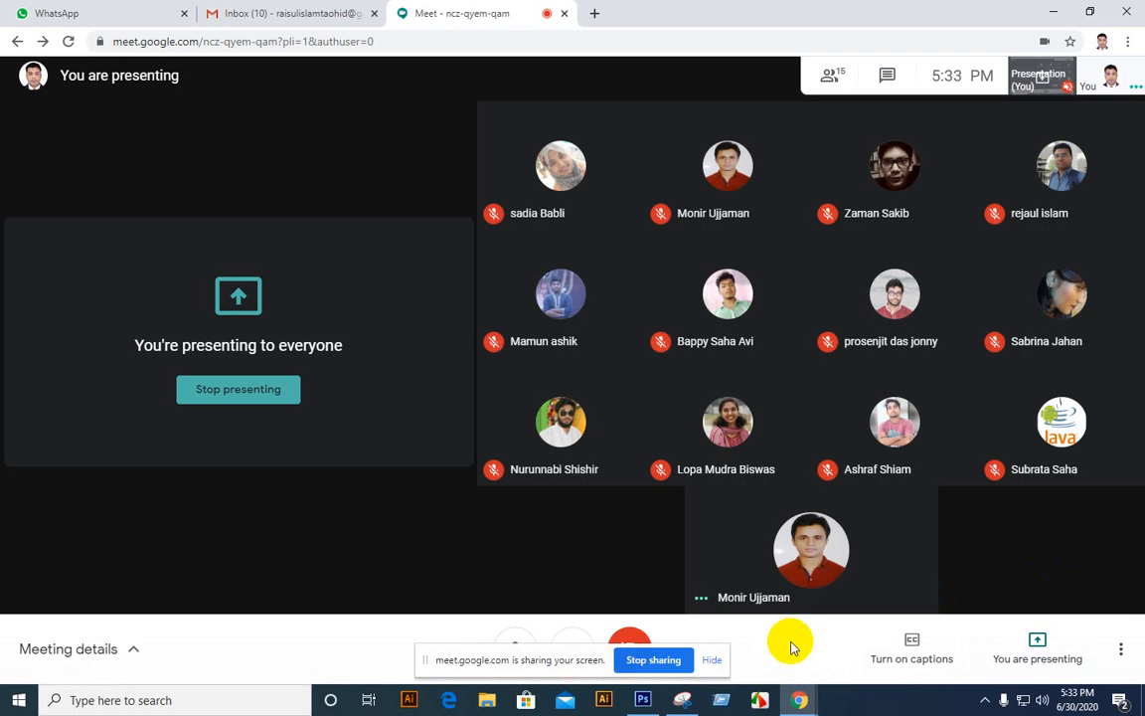
pyautogui.click(793, 646)
pyautogui.moveTo(1039, 650)
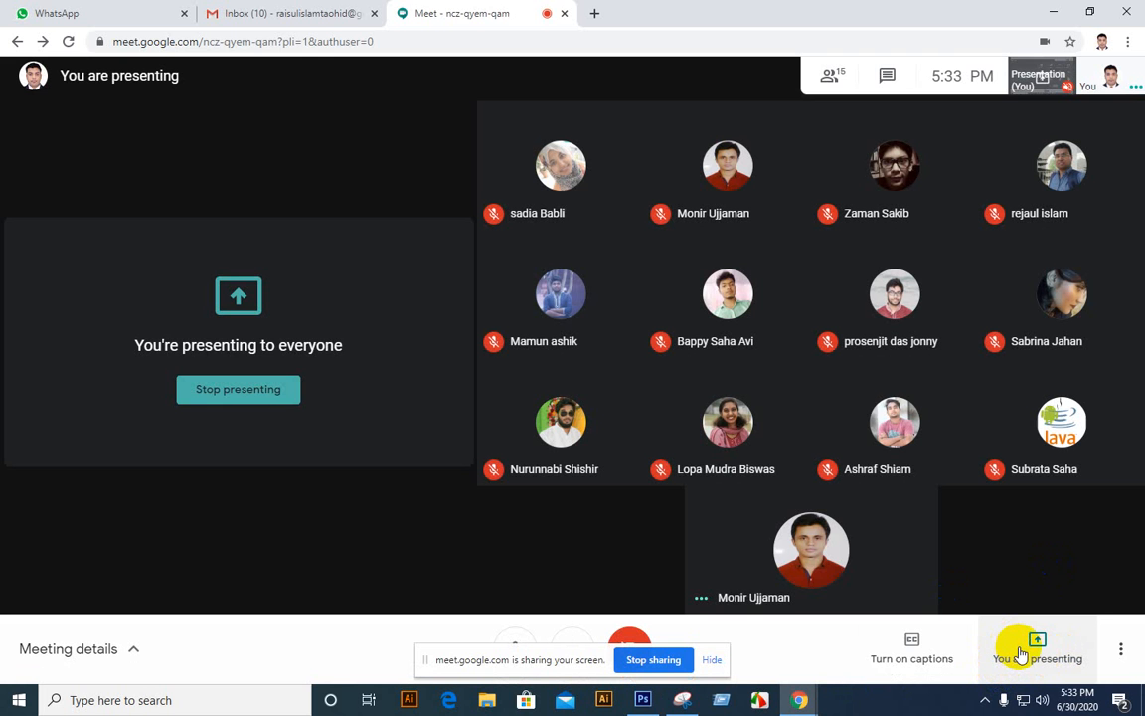
pyautogui.click(1020, 653)
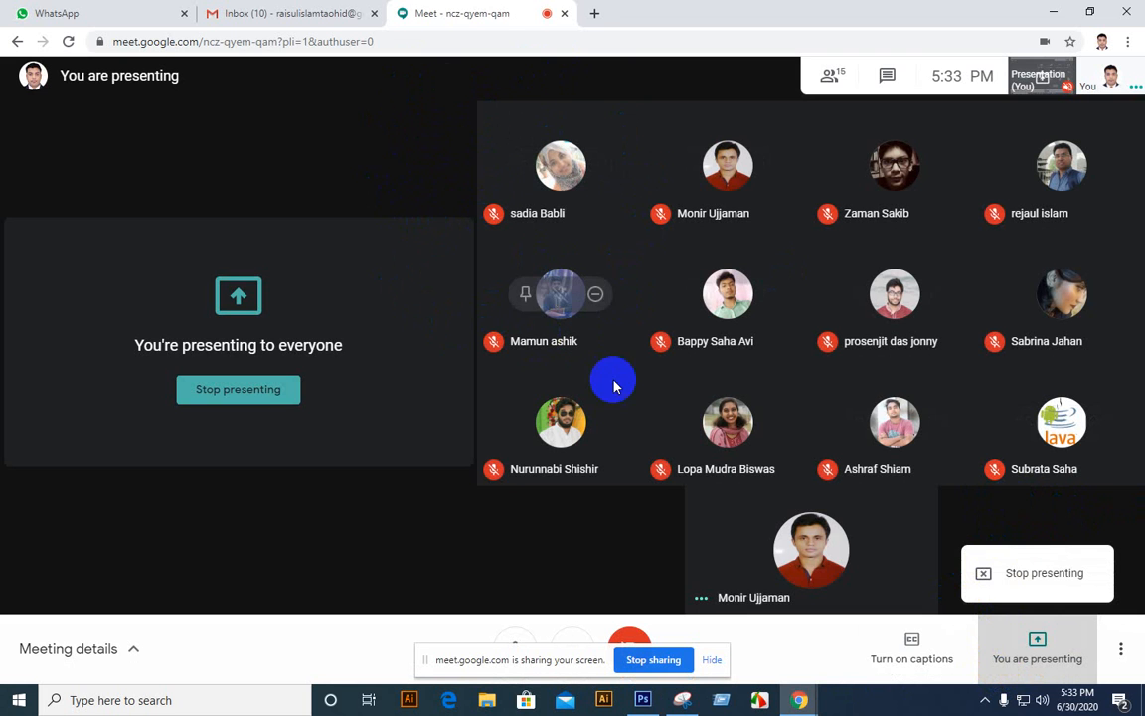
pyautogui.click(516, 639)
pyautogui.click(357, 643)
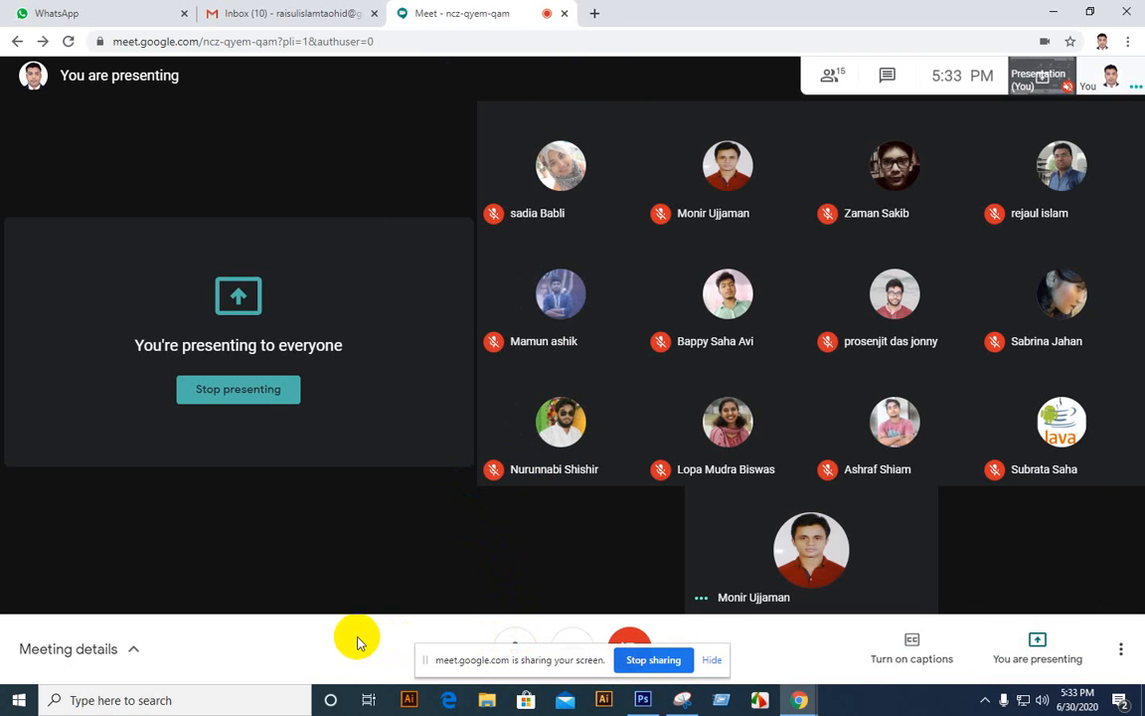
pyautogui.click(1042, 661)
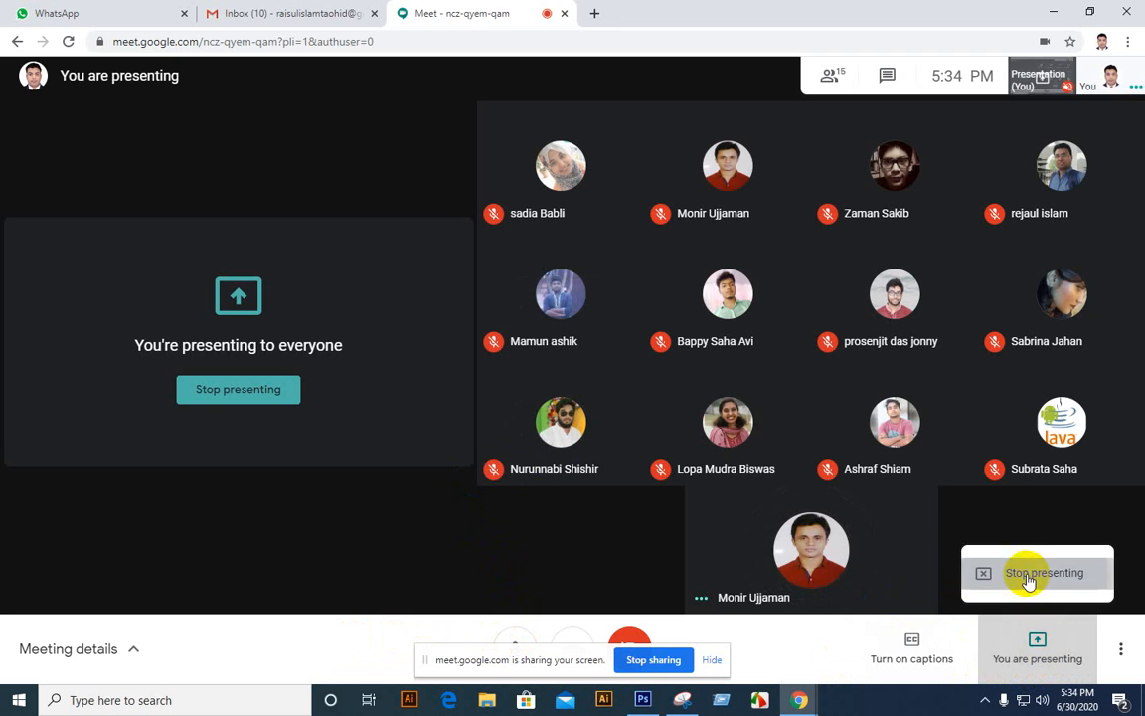
pyautogui.click(1032, 574)
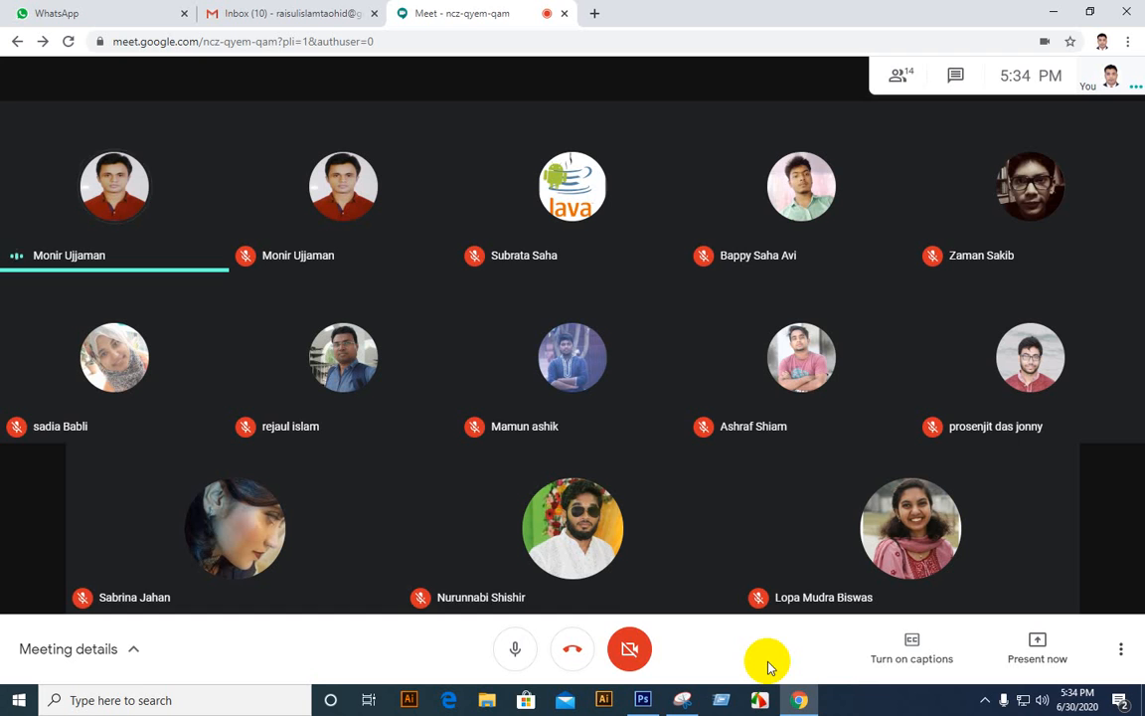
pyautogui.click(767, 664)
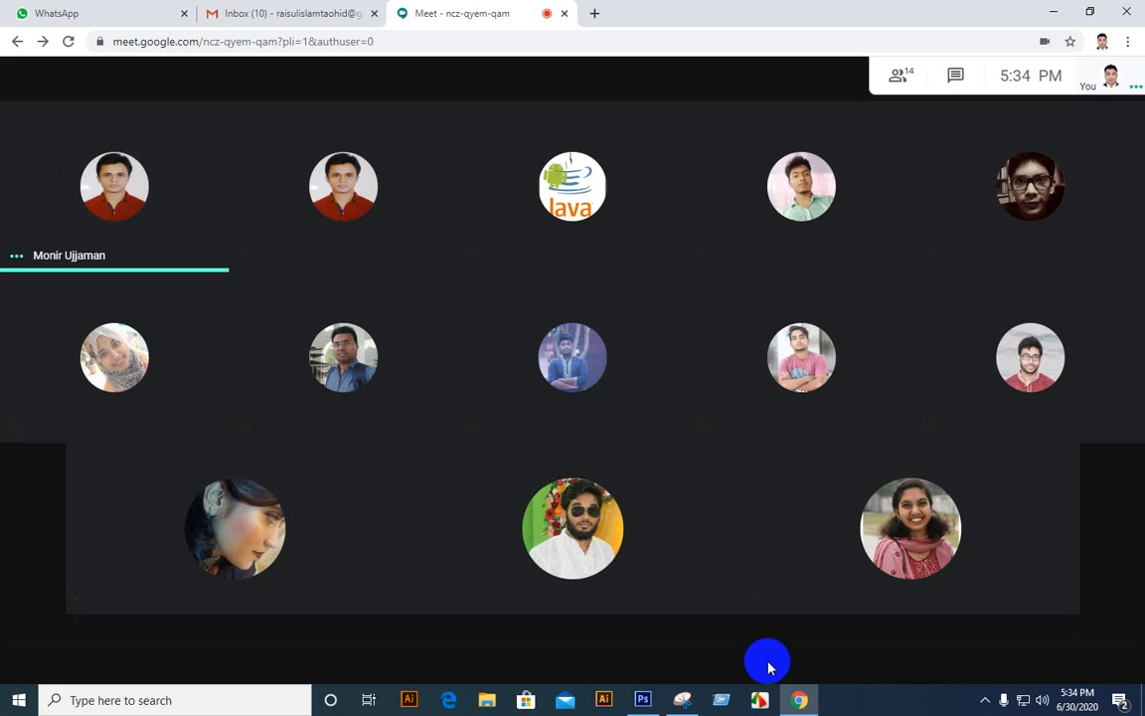
pyautogui.moveTo(992, 613)
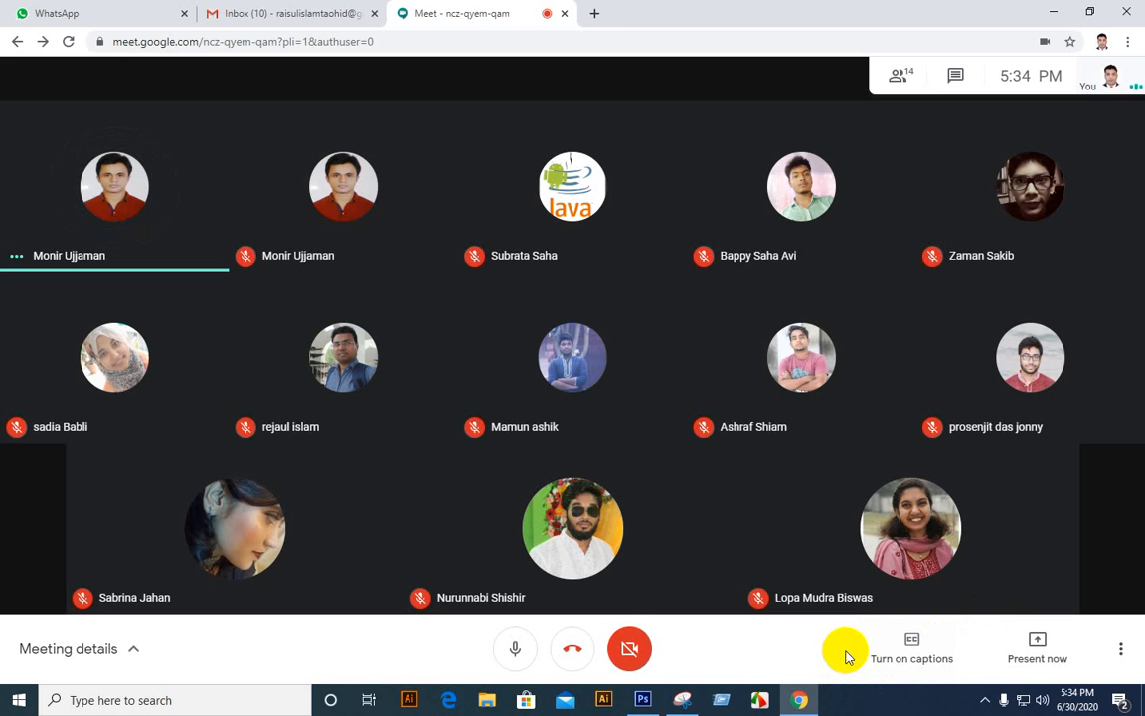
pyautogui.moveTo(763, 636)
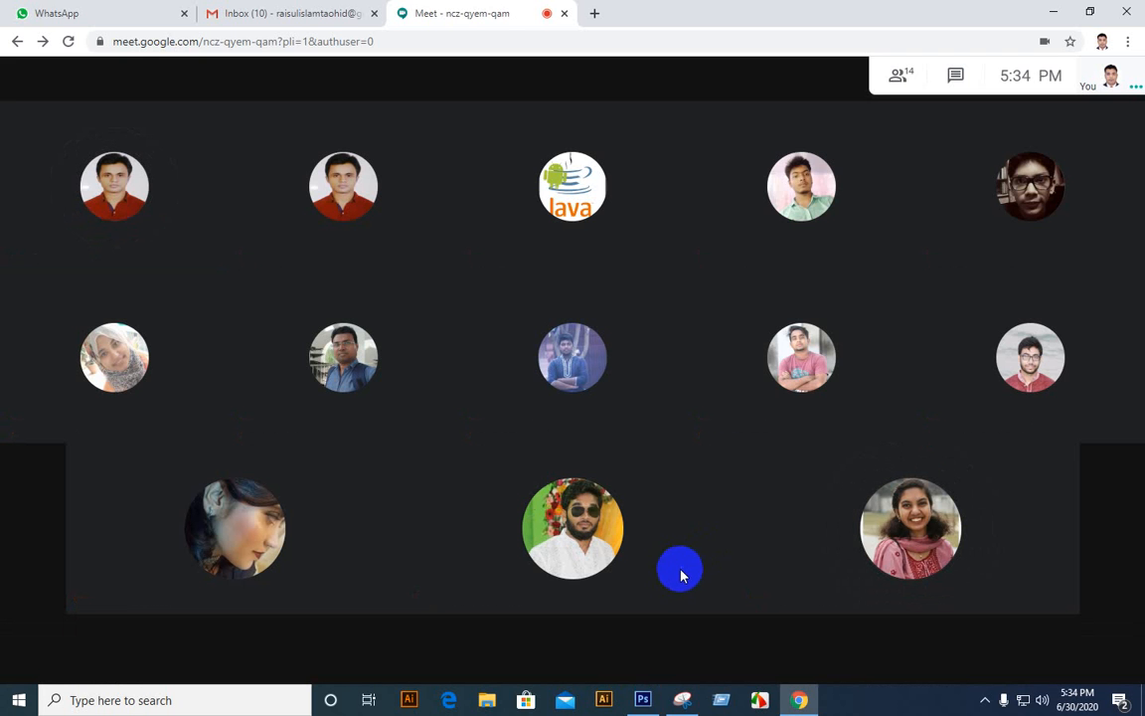
# Capture the whole Meet call area showing the student's boat image presentation with a new snip in Snipping Tool.
pyautogui.moveTo(667, 623)
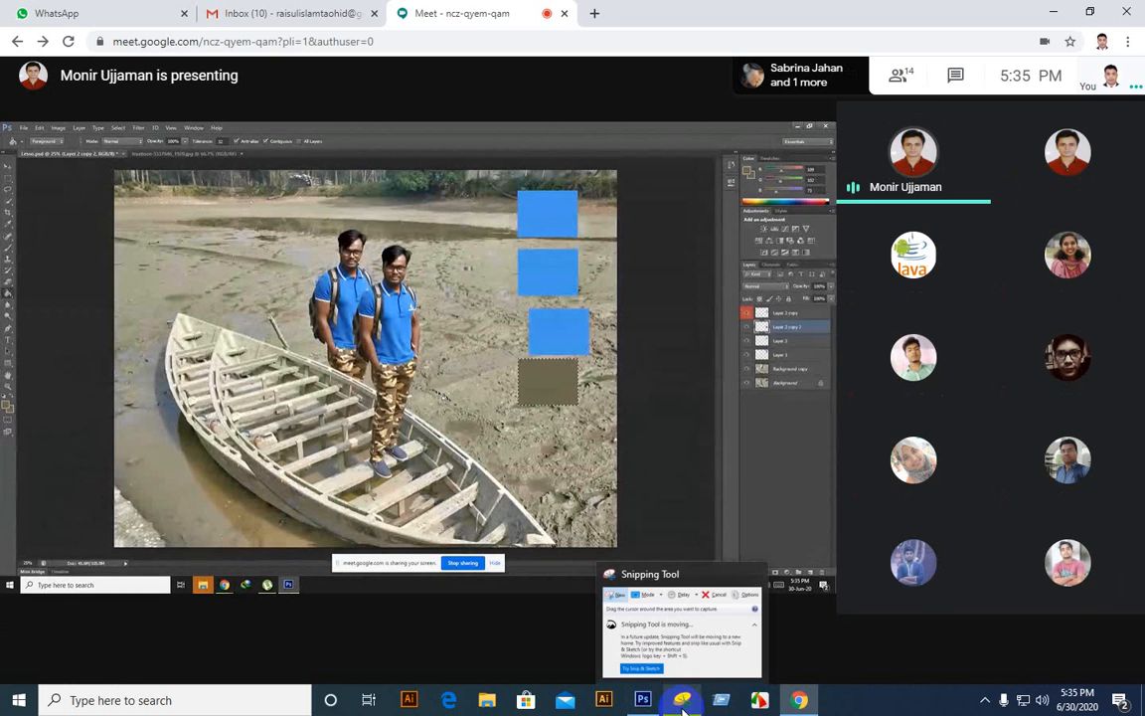
pyautogui.click(682, 710)
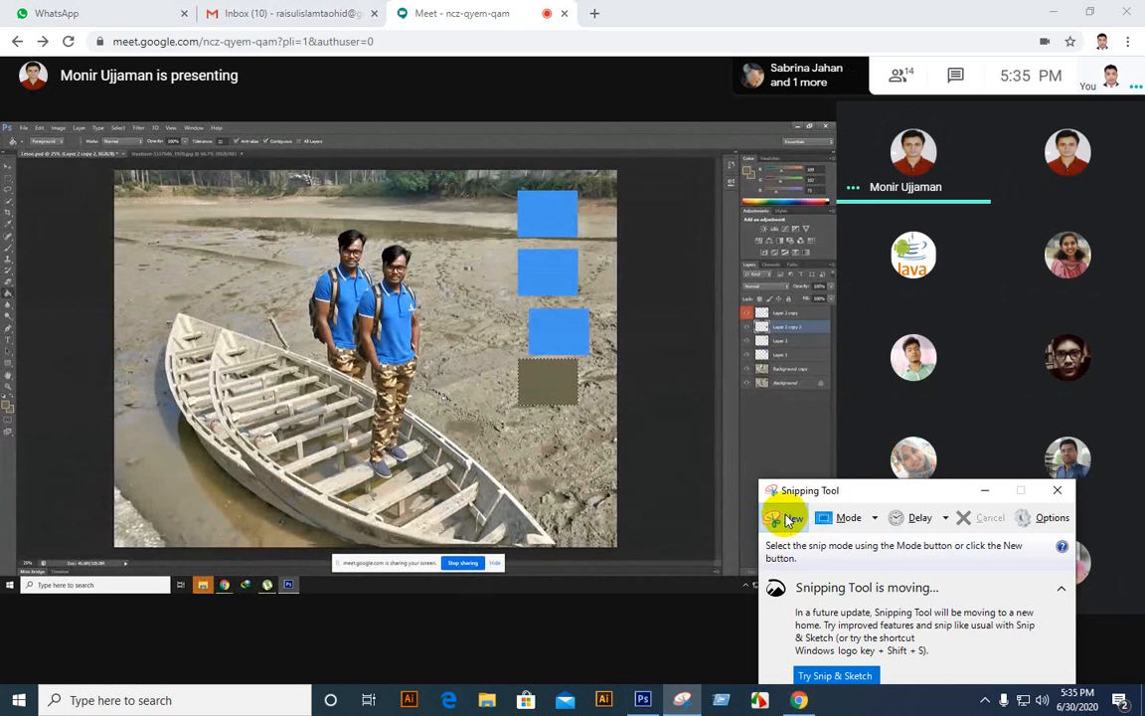
pyautogui.click(788, 518)
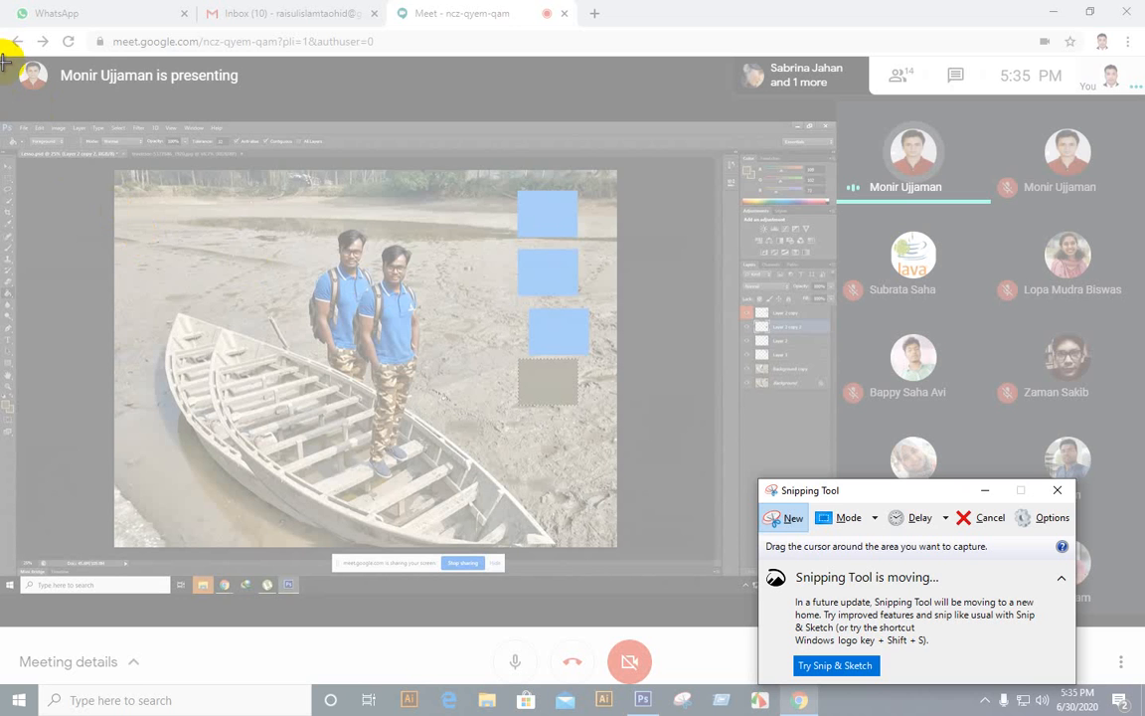
pyautogui.moveTo(5, 62)
pyautogui.mouseDown()
pyautogui.moveTo(57, 128)
pyautogui.moveTo(1031, 523)
pyautogui.moveTo(1031, 545)
pyautogui.moveTo(1136, 637)
pyautogui.moveTo(1136, 682)
pyautogui.mouseUp()
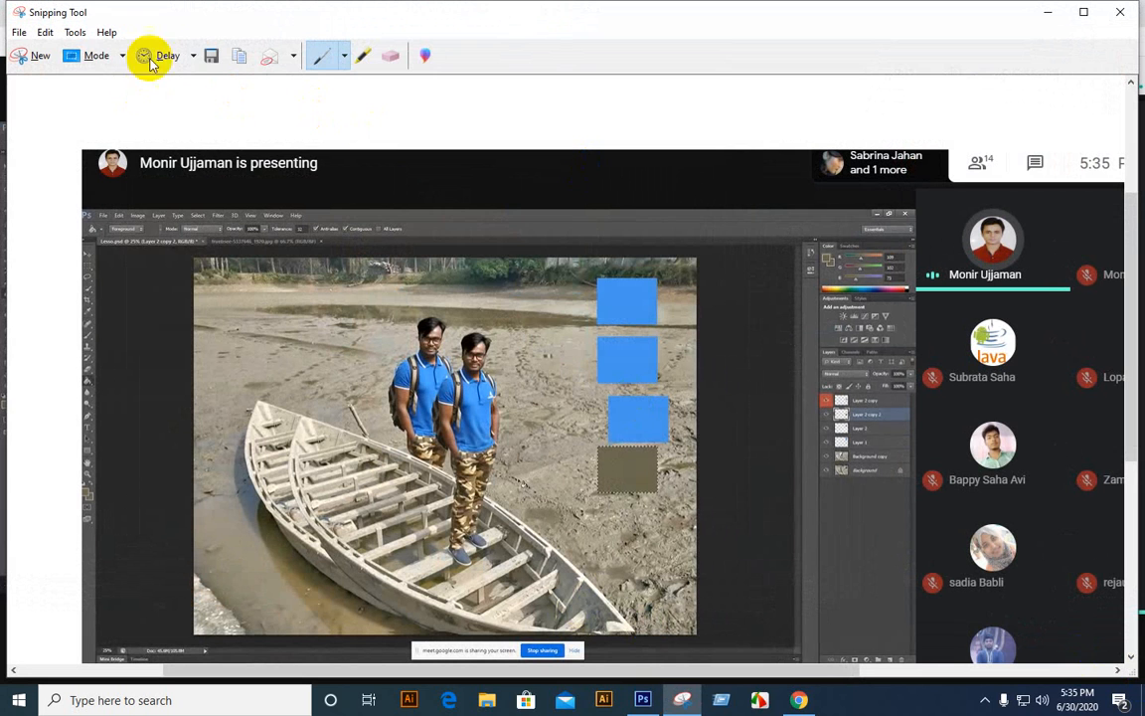
# Save the snip to the Desktop as the JPEG file "Capture 11" and close Snipping Tool.
pyautogui.click(210, 54)
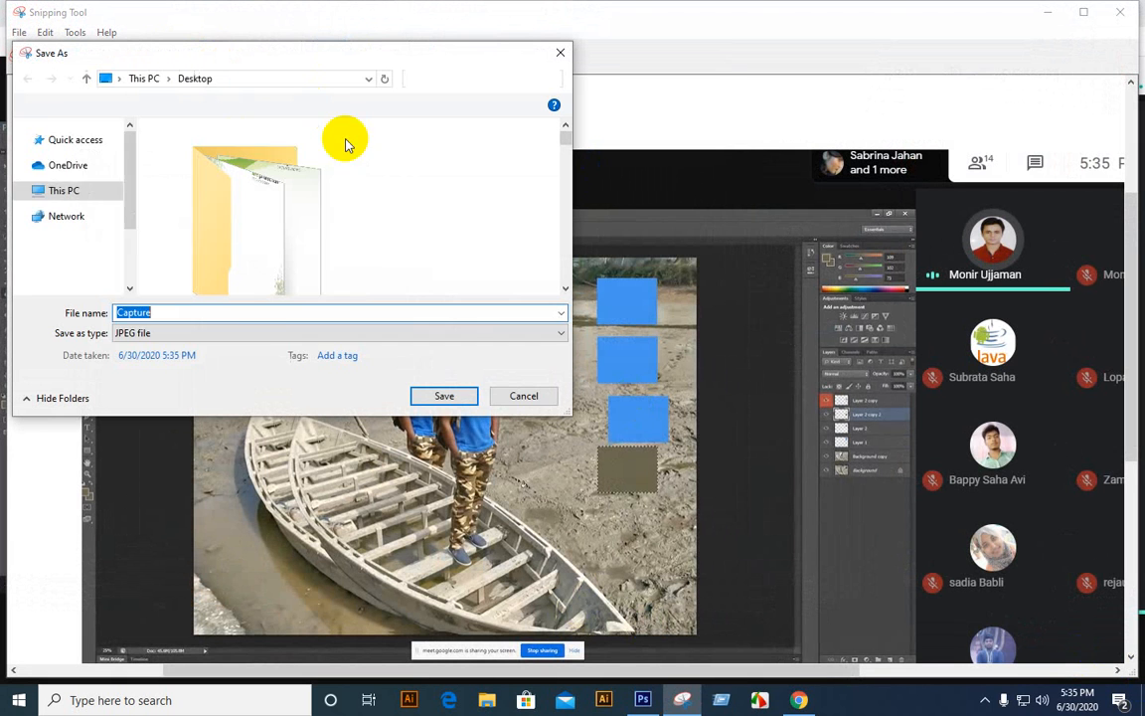
pyautogui.click(243, 314)
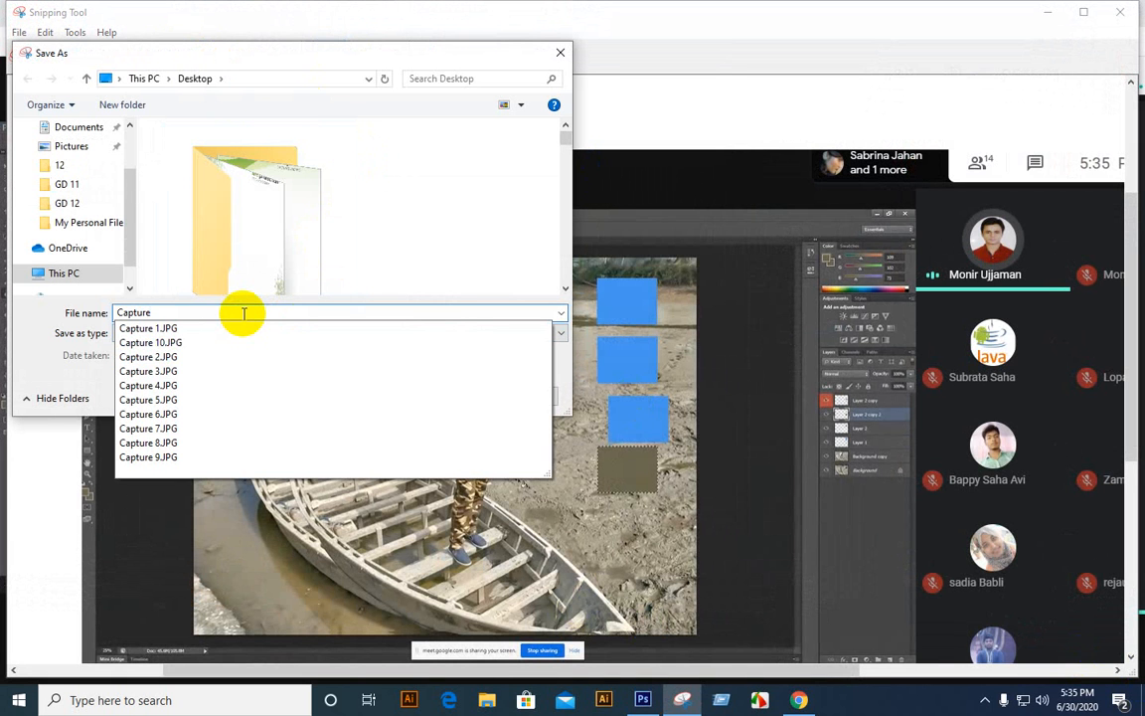
pyautogui.write('1')
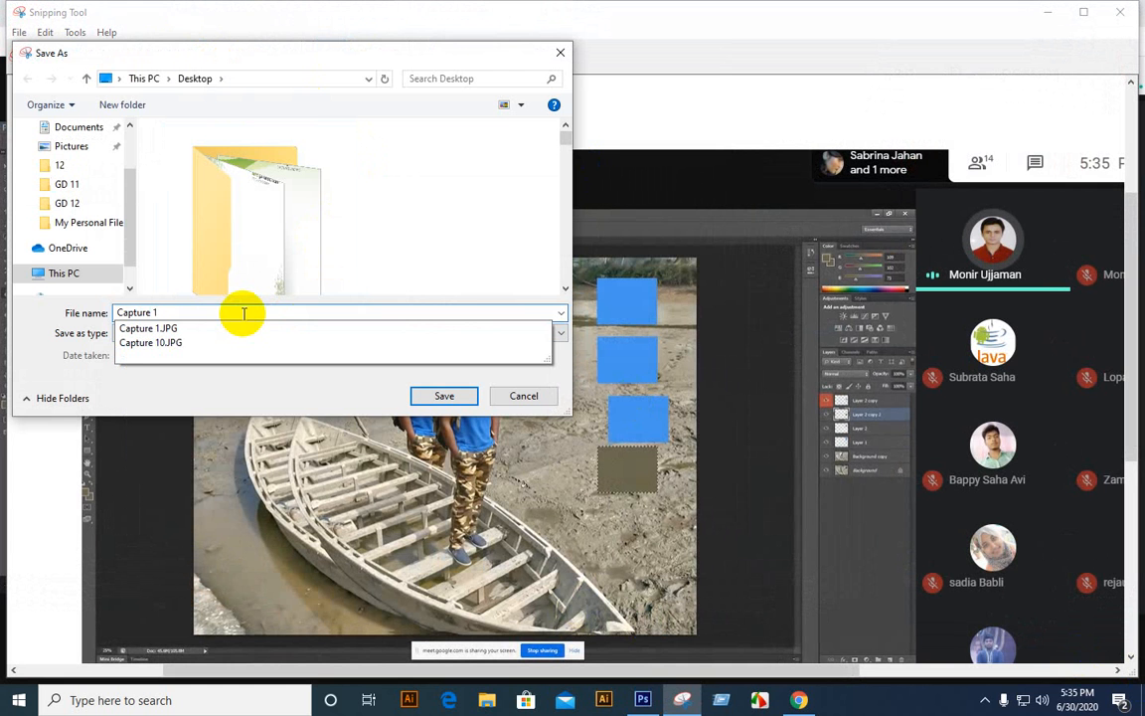
pyautogui.press('Return')
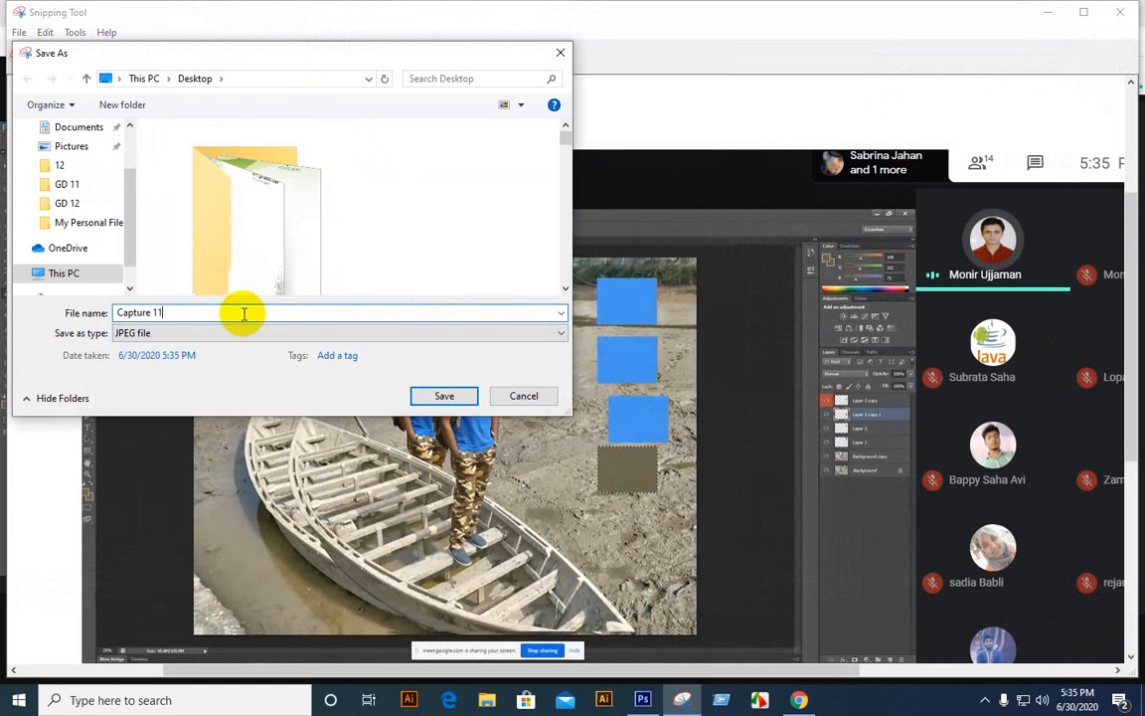
pyautogui.click(1123, 12)
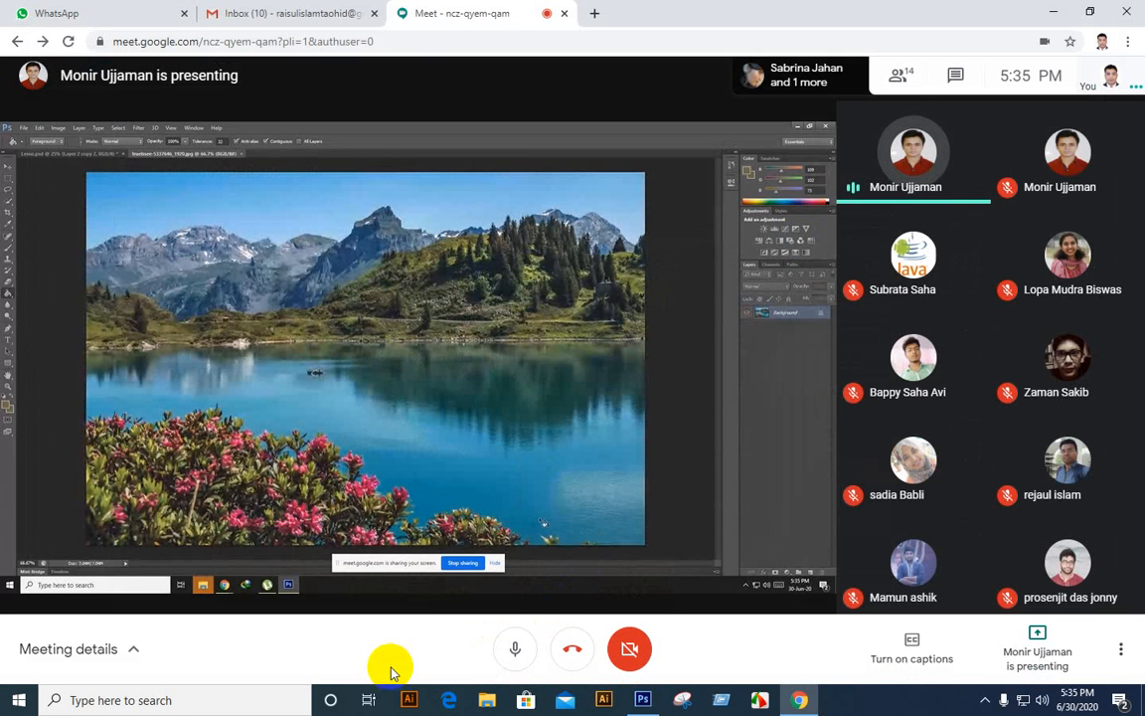
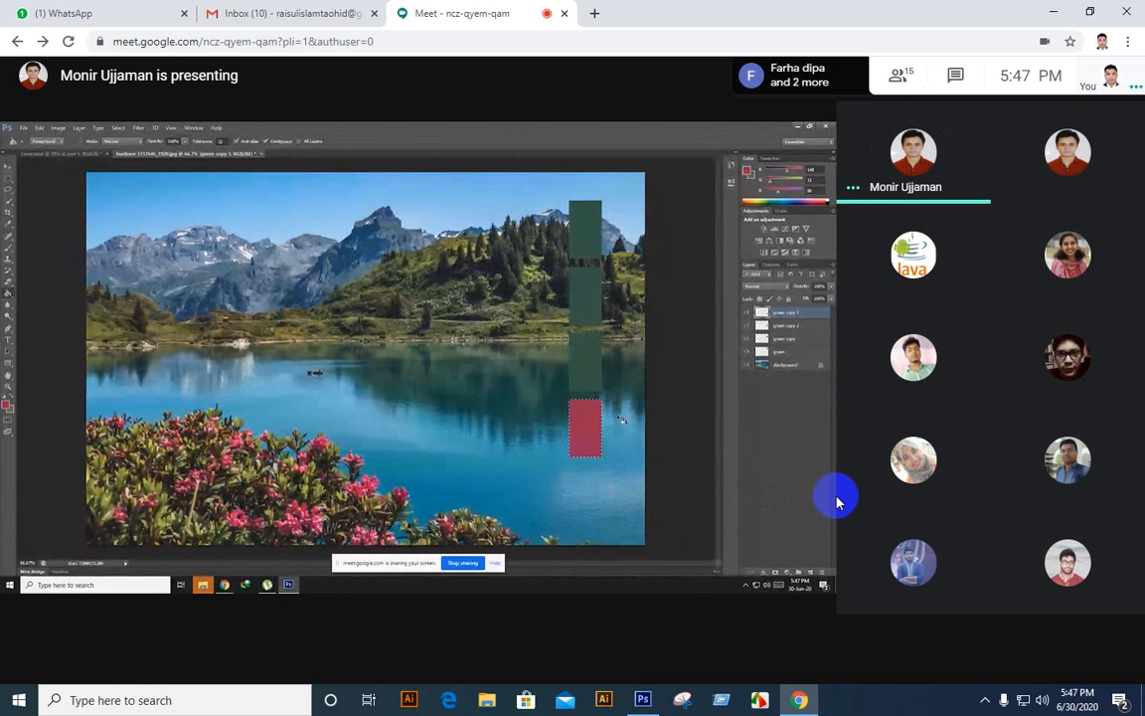
pyautogui.moveTo(851, 478)
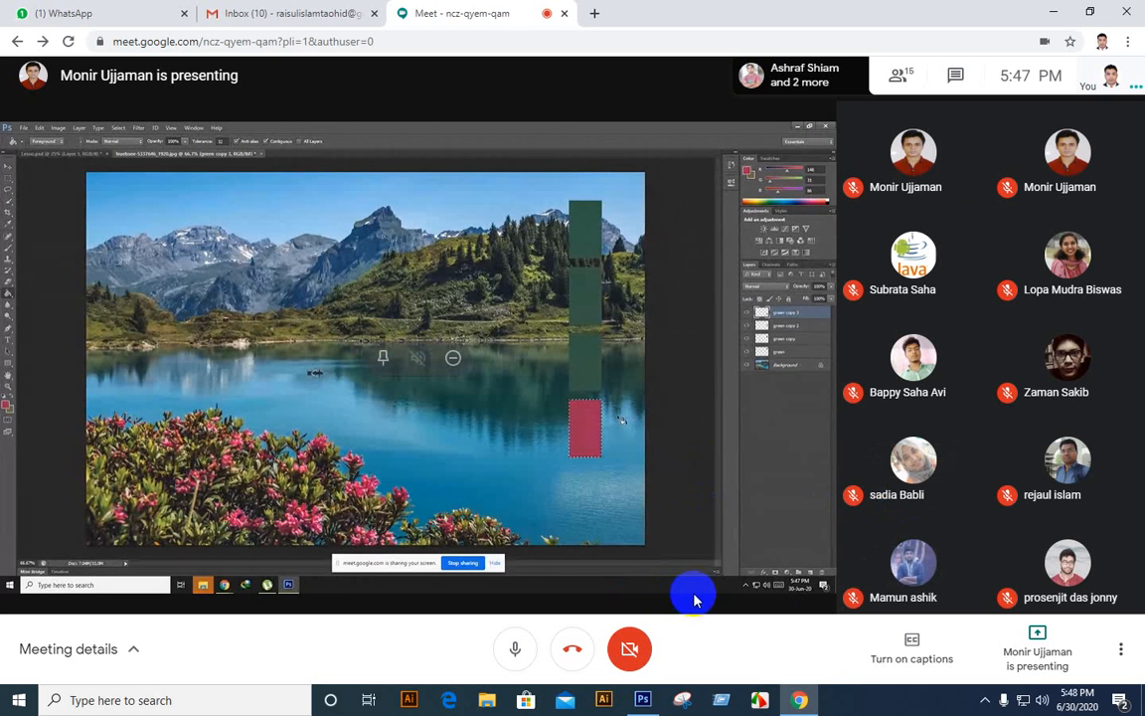
pyautogui.click(682, 695)
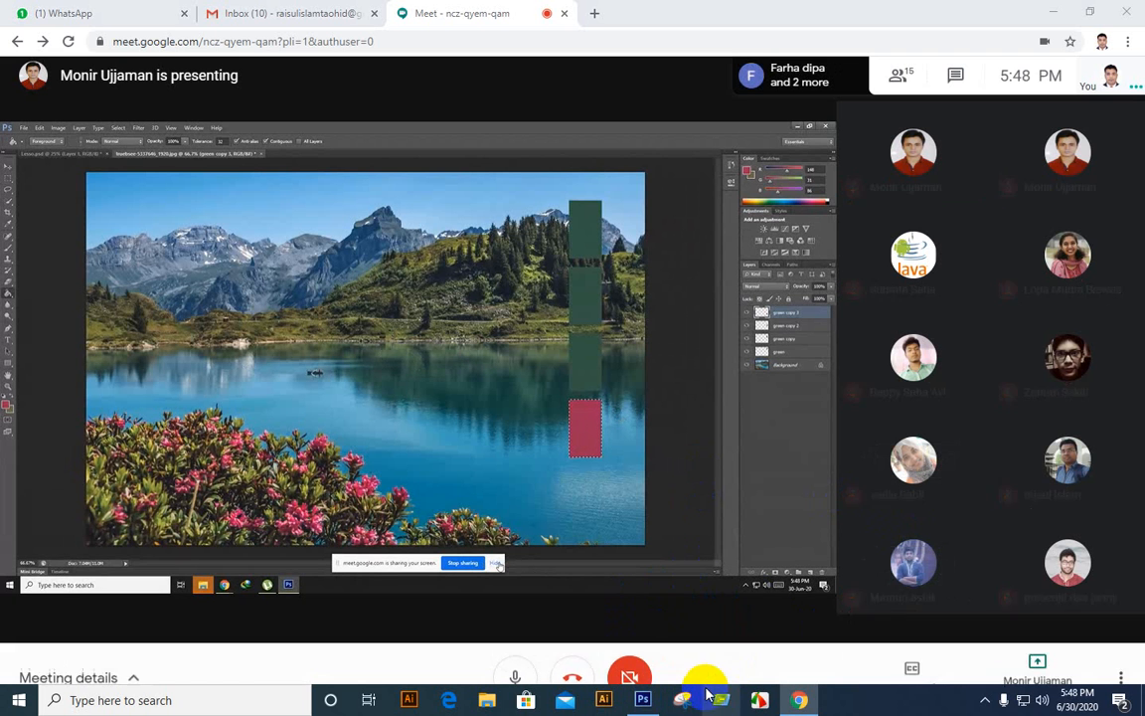
pyautogui.click(716, 598)
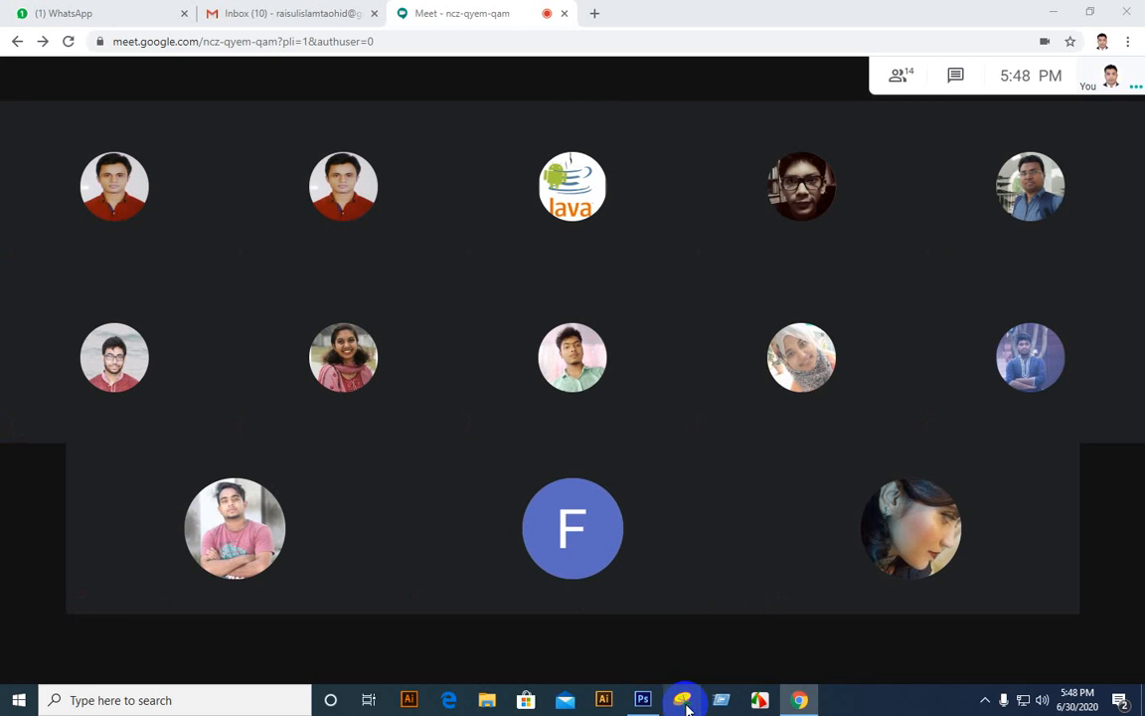
pyautogui.moveTo(619, 534)
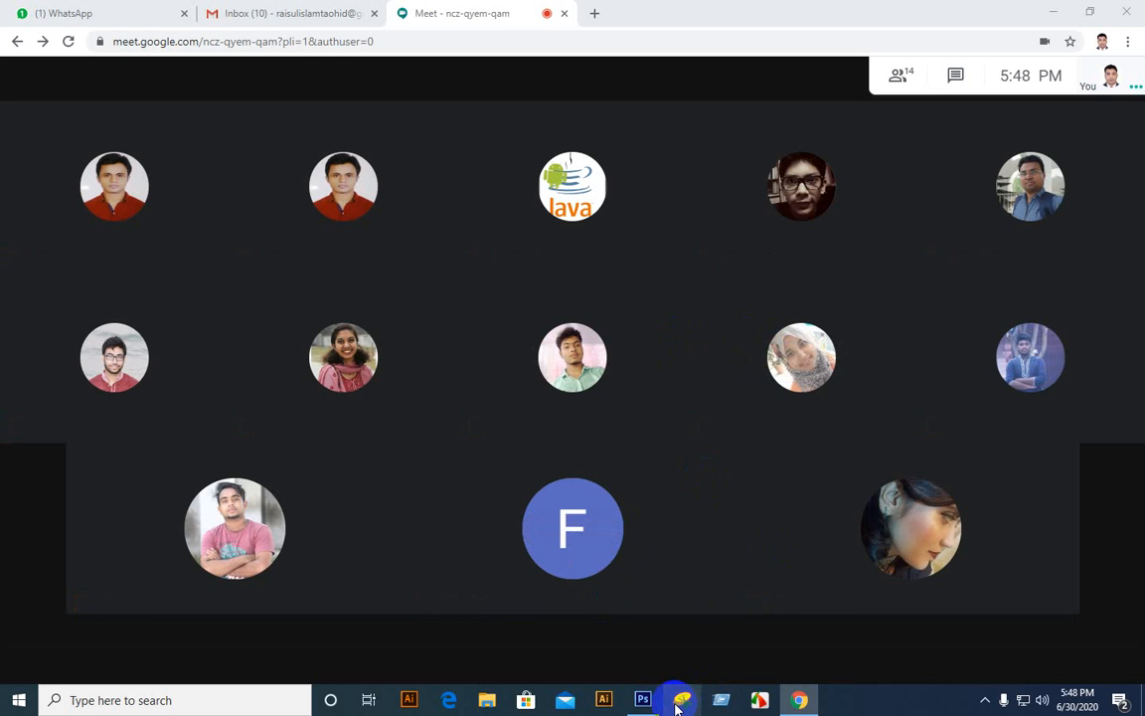
# Switch to Photoshop and move the four colour swatches together to the right side of the bird image, clearing the layer selection.
pyautogui.click(636, 702)
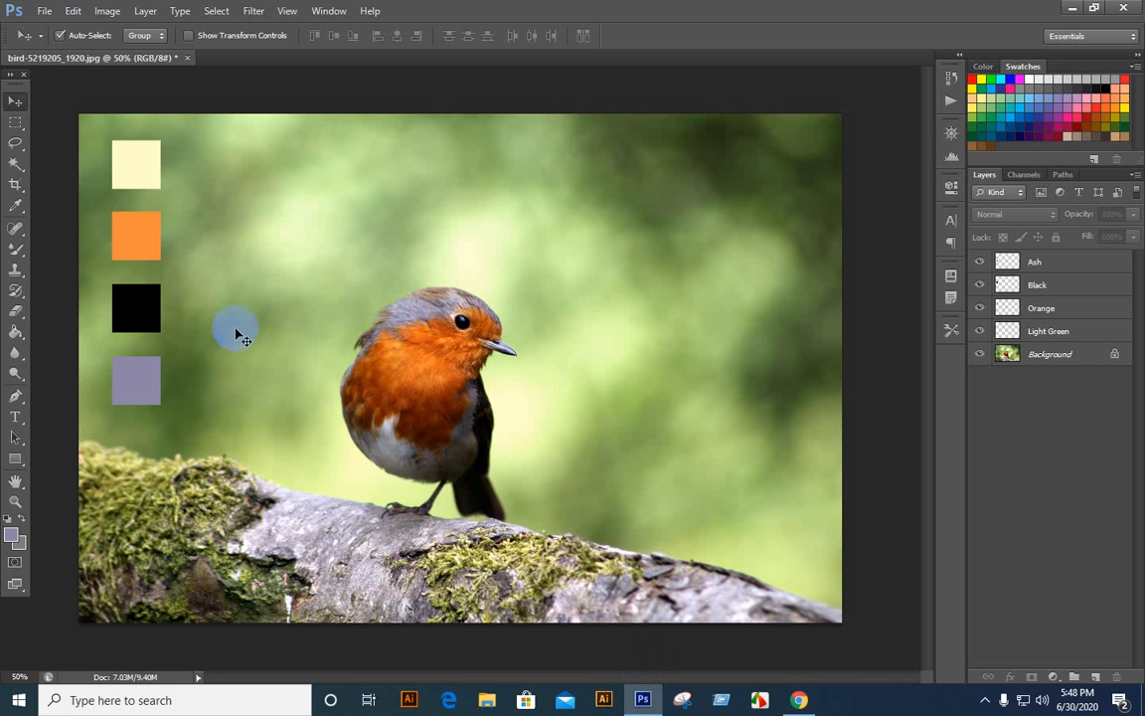
pyautogui.moveTo(188, 143)
pyautogui.mouseDown()
pyautogui.moveTo(132, 279)
pyautogui.moveTo(122, 416)
pyautogui.mouseUp()
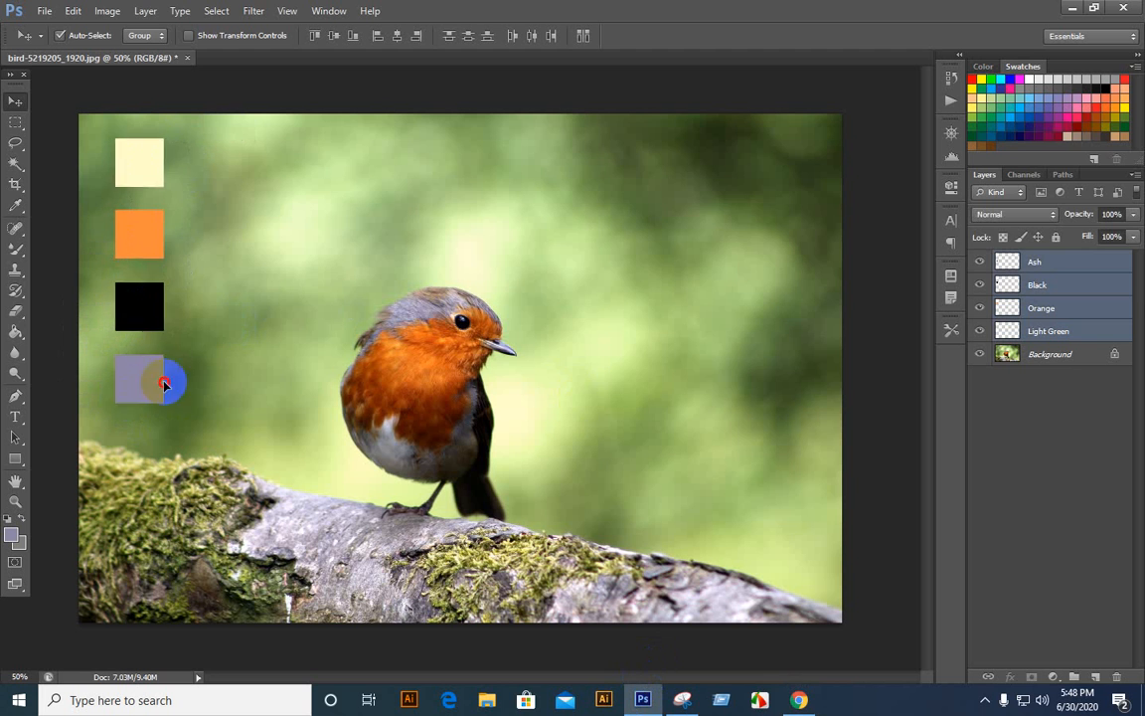
pyautogui.moveTo(169, 378); pyautogui.dragTo(768, 538)
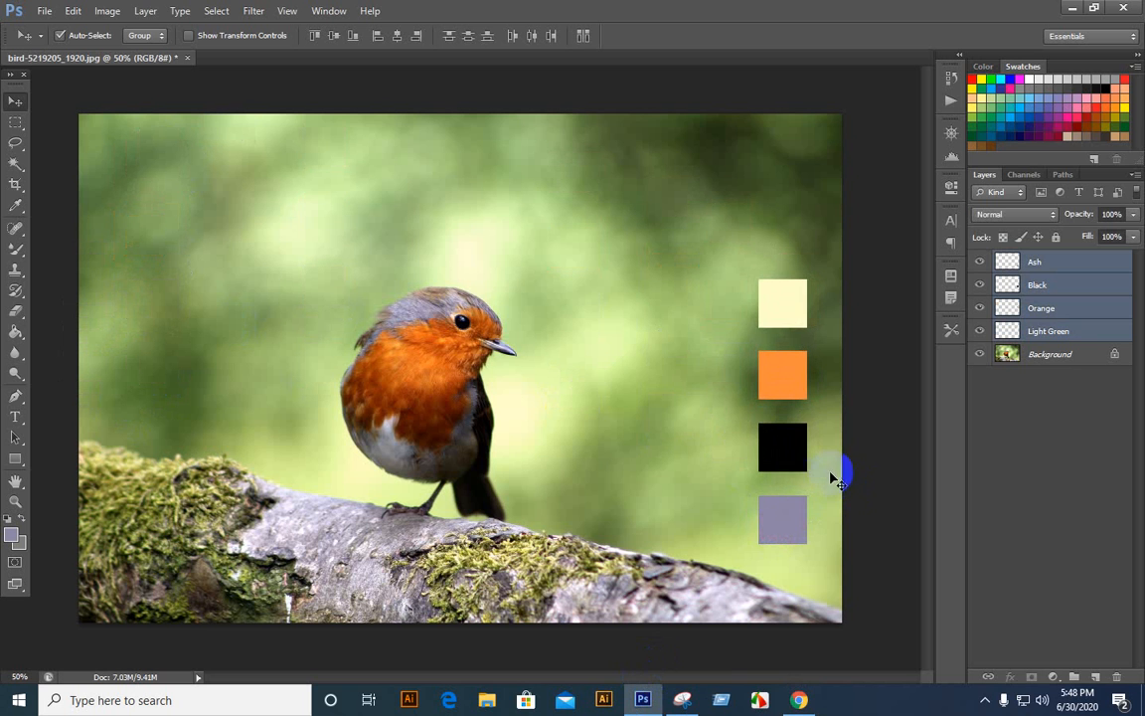
pyautogui.moveTo(784, 308); pyautogui.dragTo(789, 306)
pyautogui.click(884, 403)
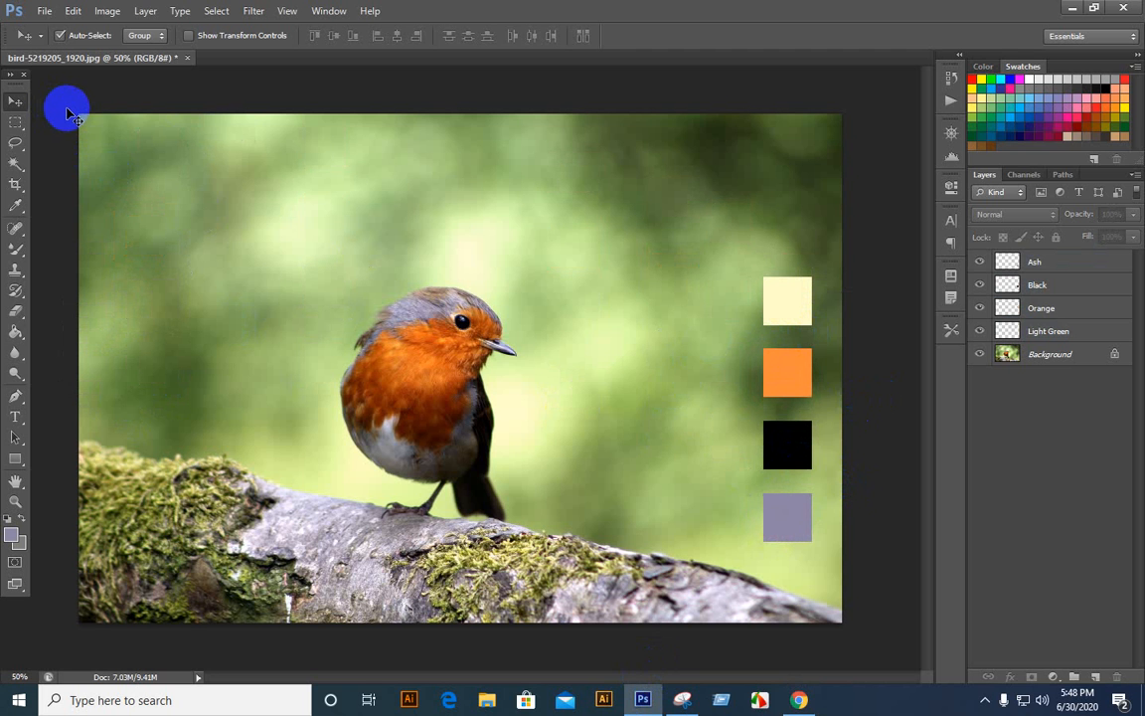
# Select the Ash, Black, Orange and Light Green swatch layers together again by marquee on the bird image.
pyautogui.moveTo(61, 108); pyautogui.dragTo(863, 634)
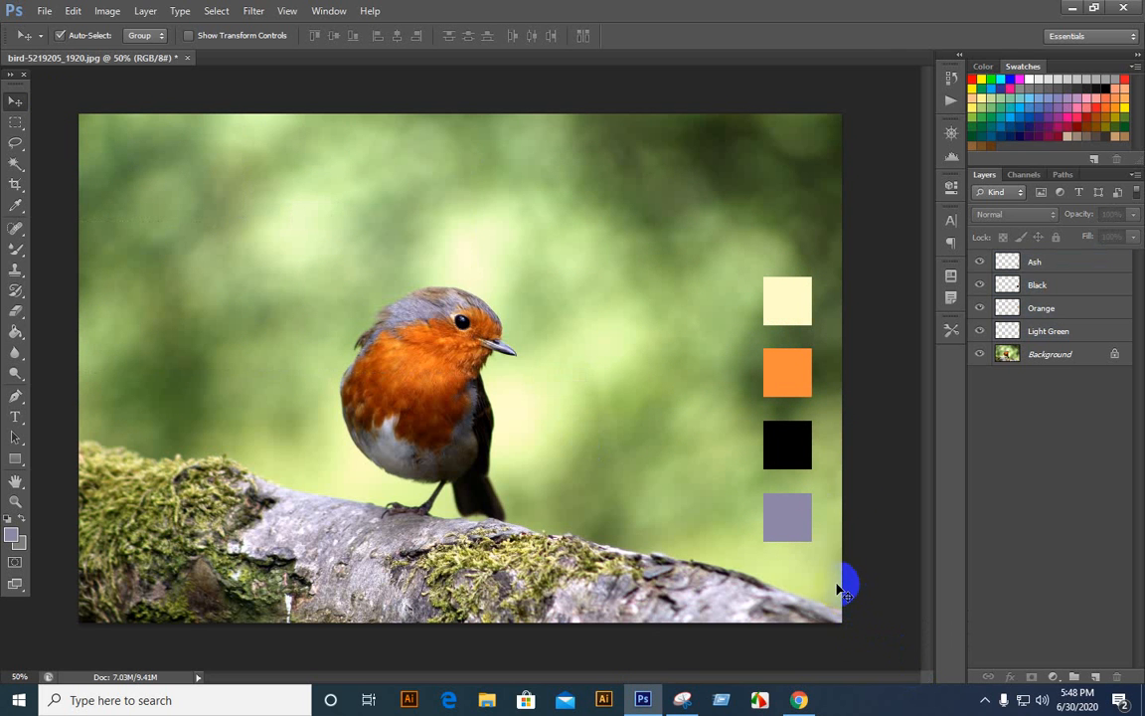
pyautogui.moveTo(678, 255); pyautogui.dragTo(876, 601)
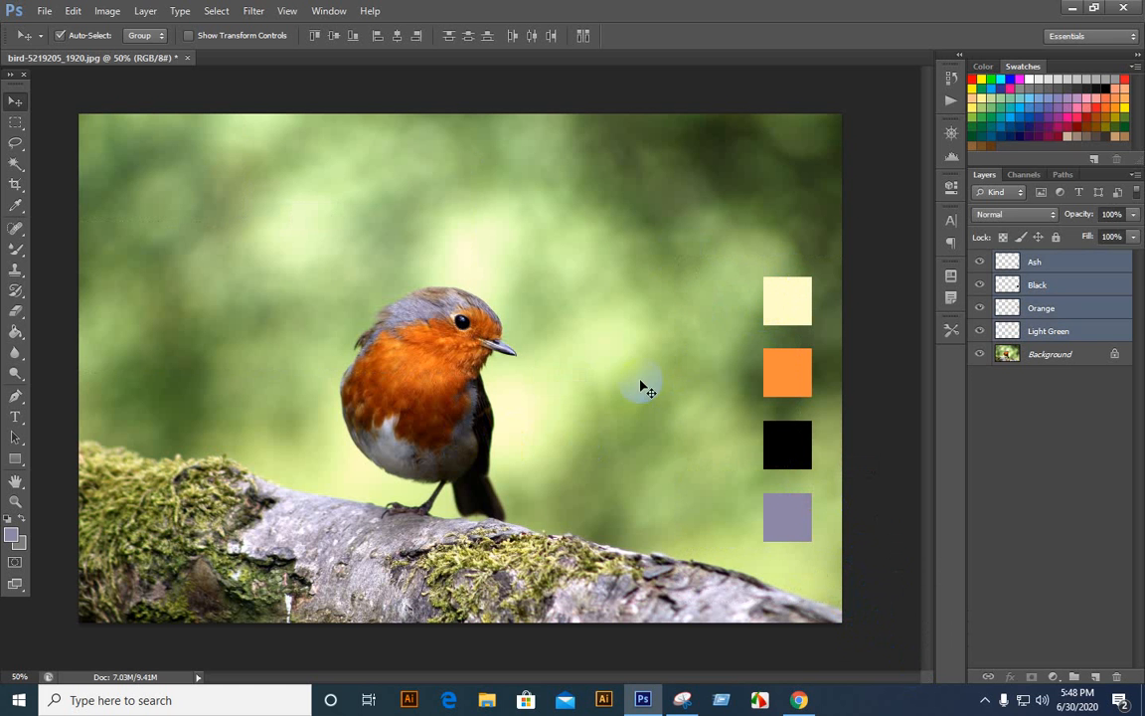
pyautogui.moveTo(685, 243); pyautogui.dragTo(851, 591)
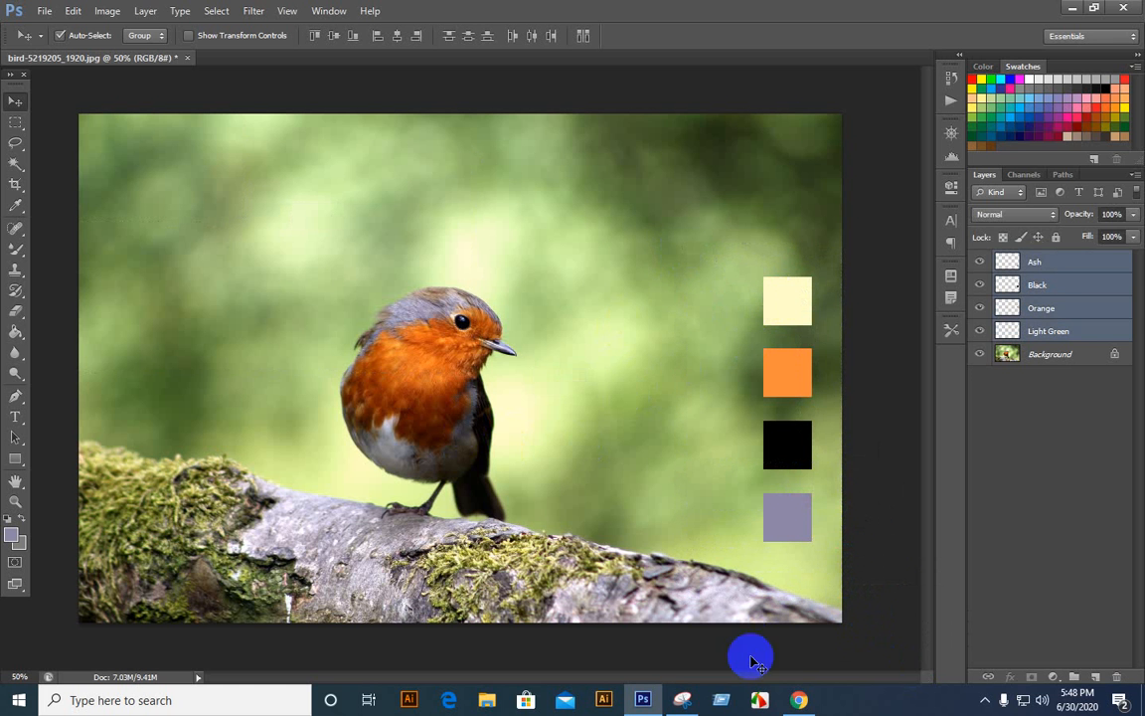
# Switch to the Google Meet call, present the entire screen to everyone, and return to the bird image in Photoshop.
pyautogui.click(799, 698)
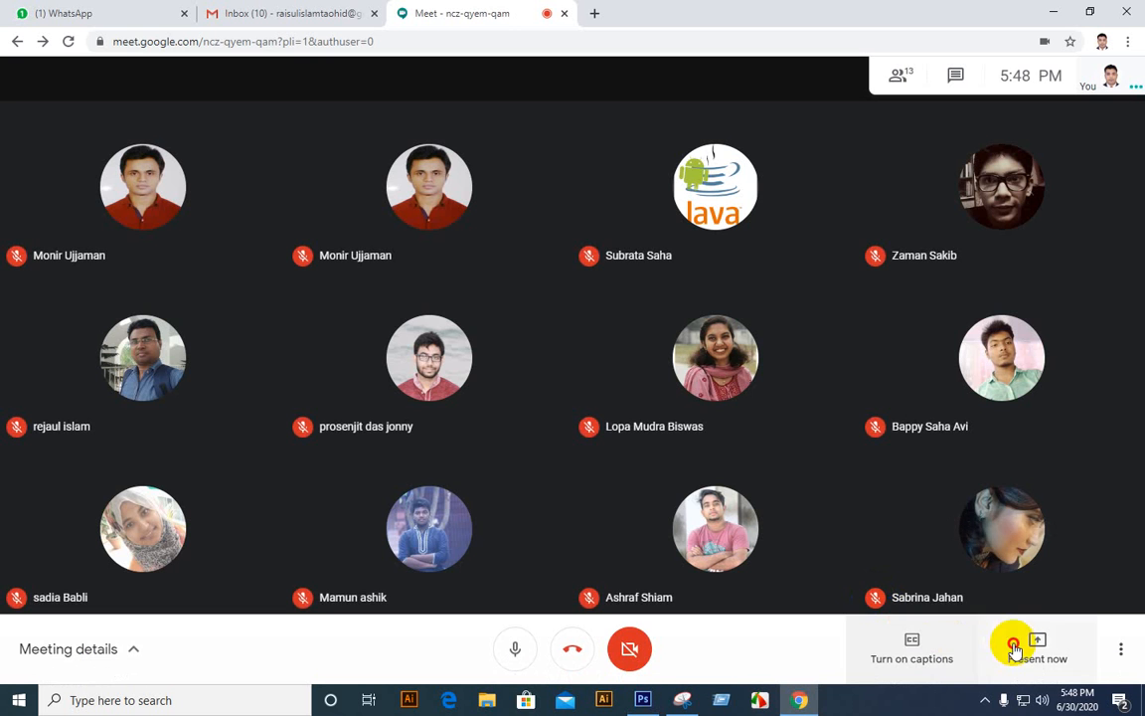
pyautogui.click(1014, 642)
pyautogui.click(1018, 509)
pyautogui.click(545, 235)
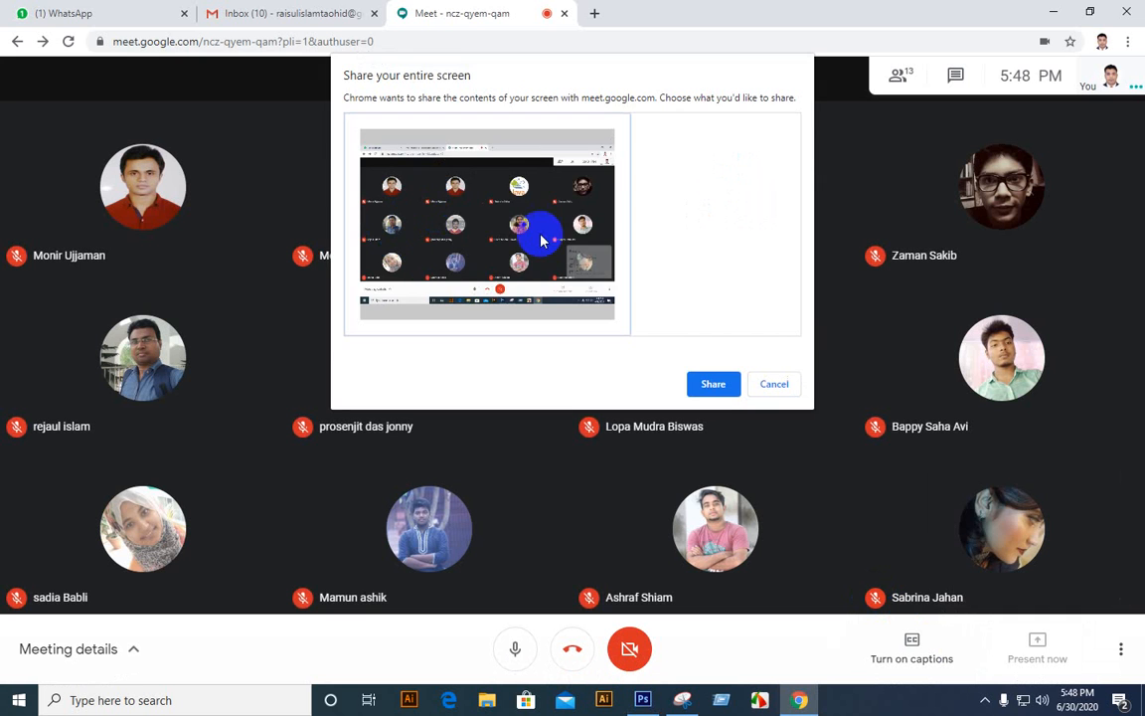
pyautogui.click(718, 383)
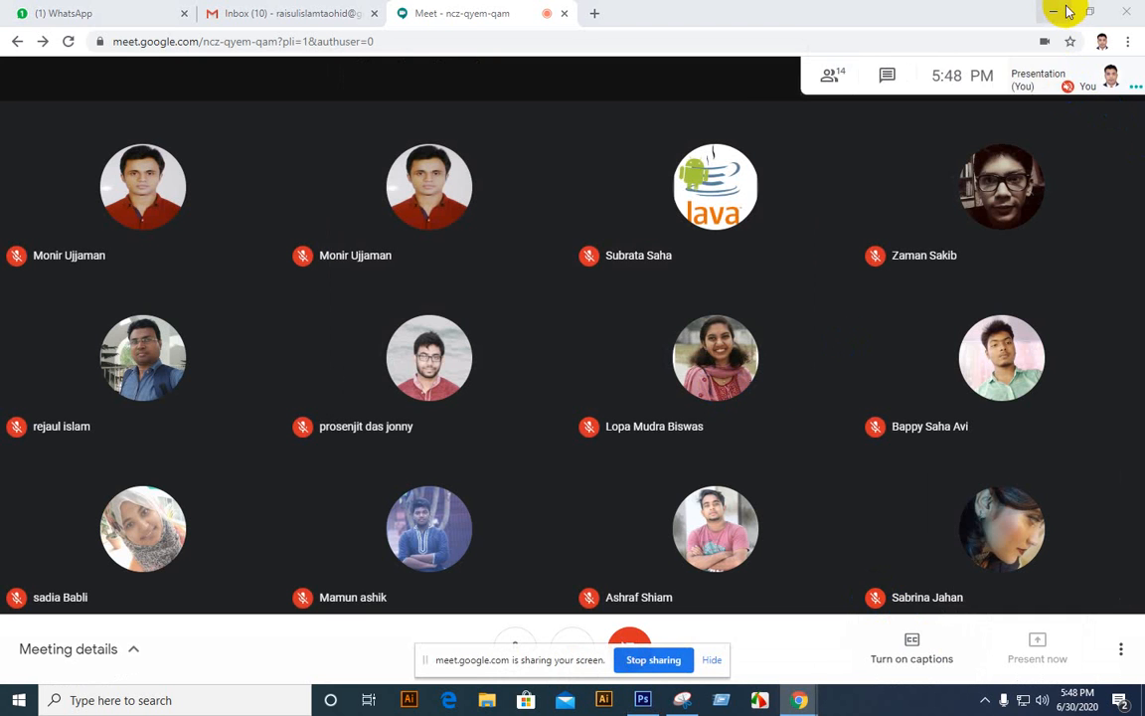
pyautogui.click(1059, 10)
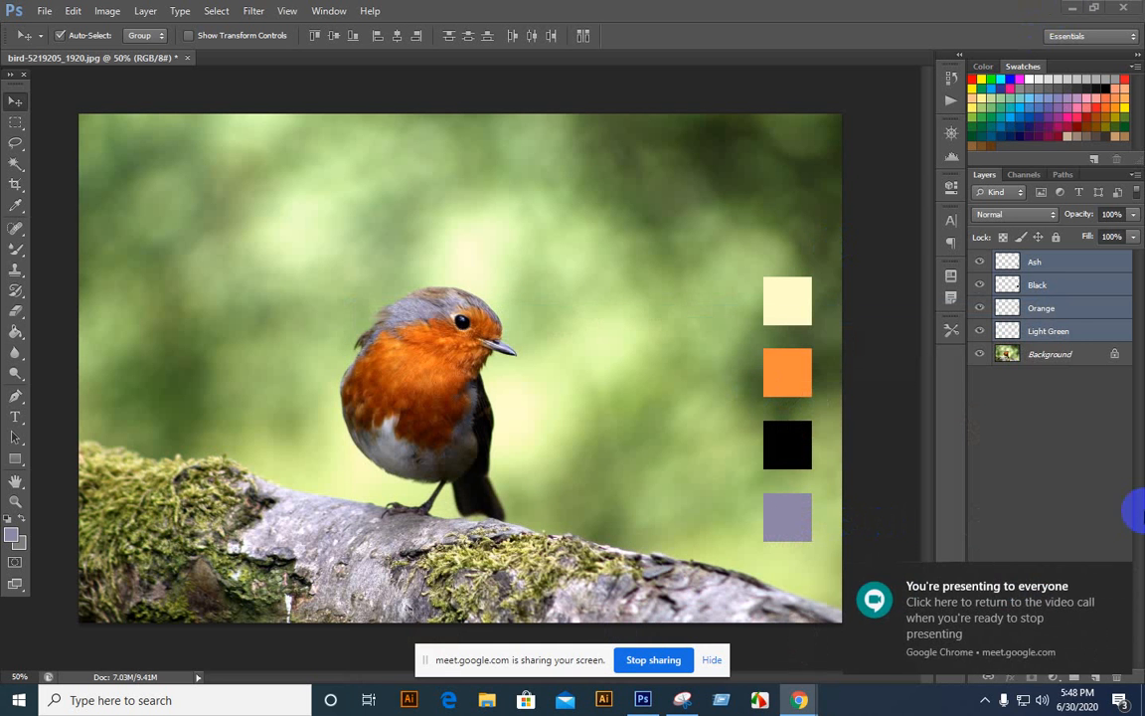
# Clear the layer selection, and hide and reshow each swatch layer in turn from Ash down to Light Green.
pyautogui.click(1015, 532)
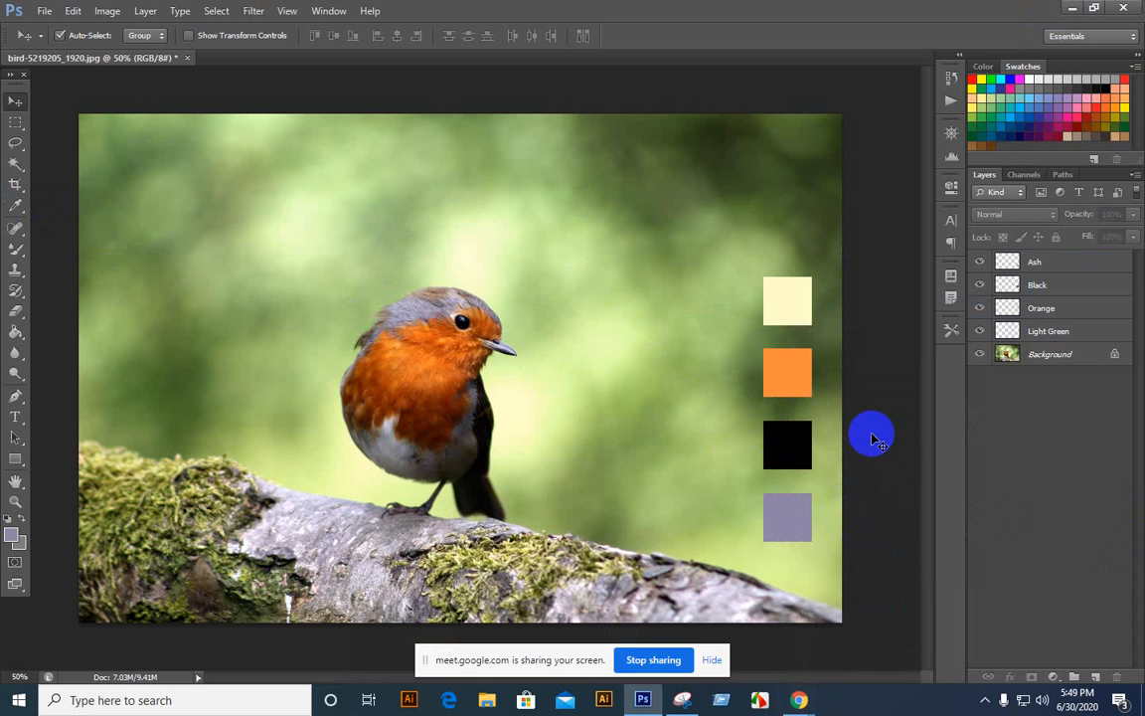
pyautogui.moveTo(85, 115); pyautogui.dragTo(937, 651)
pyautogui.click(771, 511)
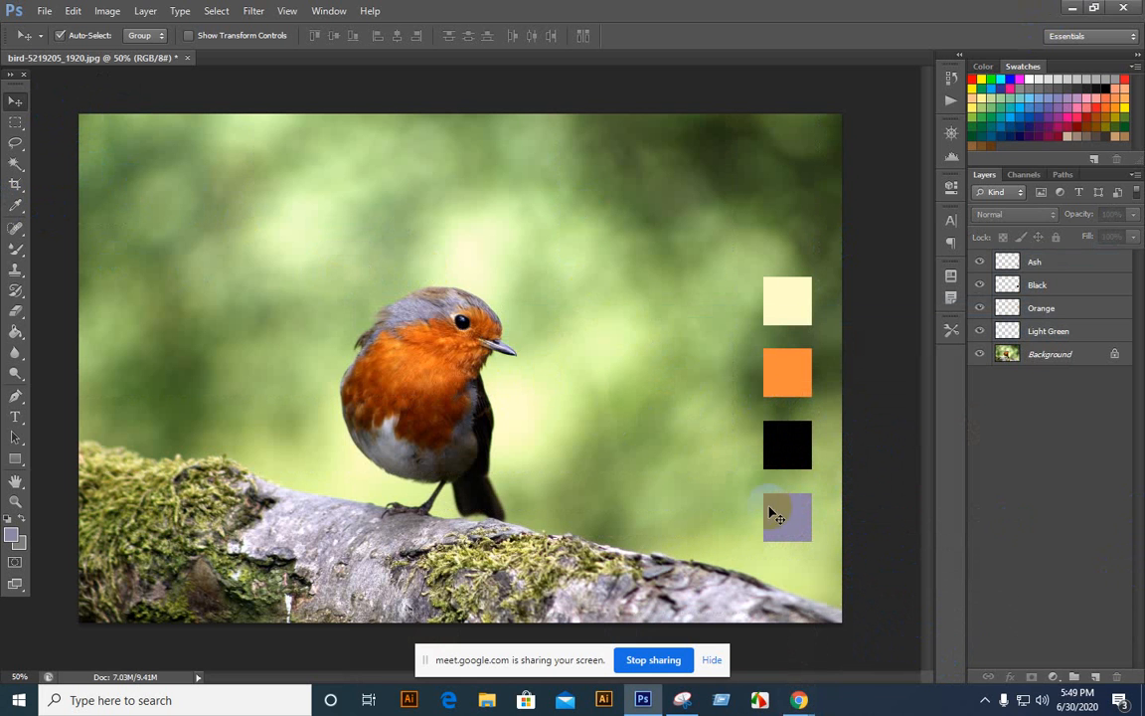
pyautogui.click(979, 261)
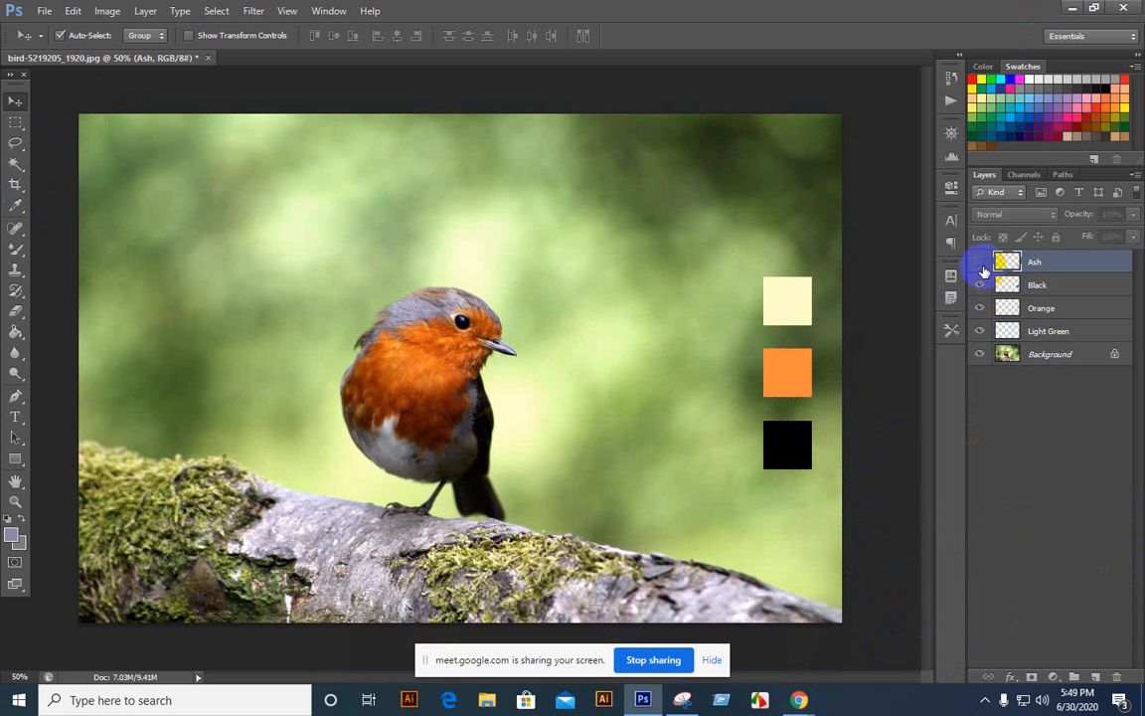
pyautogui.click(979, 261)
pyautogui.click(979, 285)
pyautogui.click(979, 286)
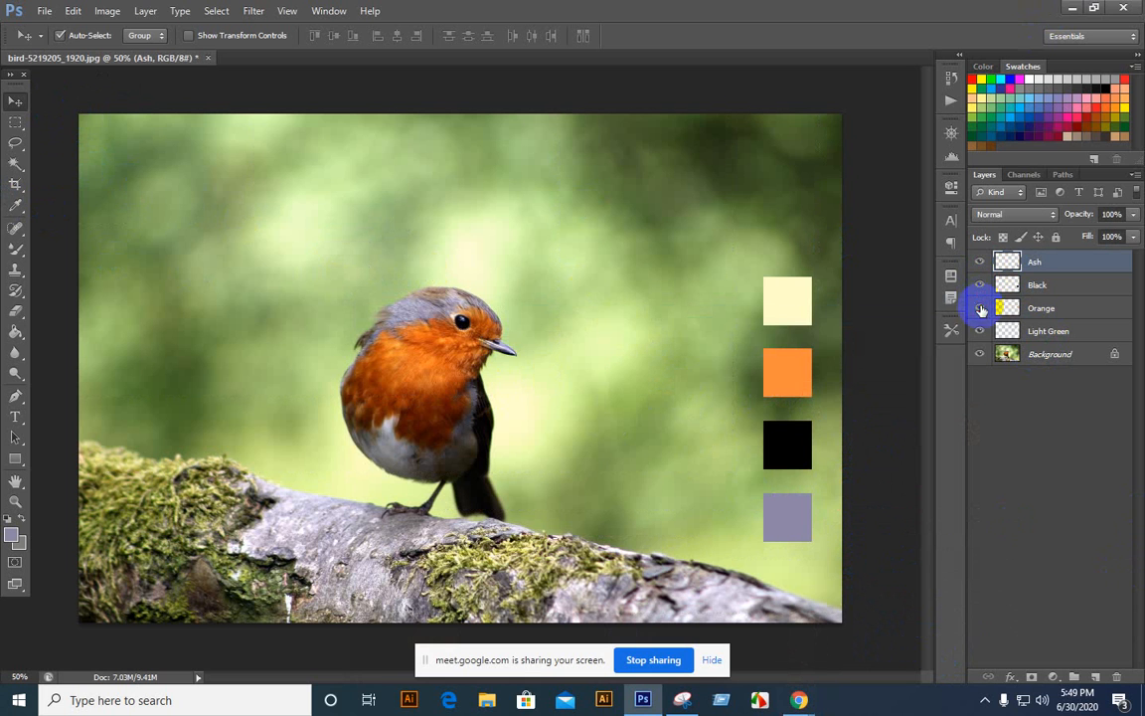
pyautogui.click(979, 309)
pyautogui.click(979, 308)
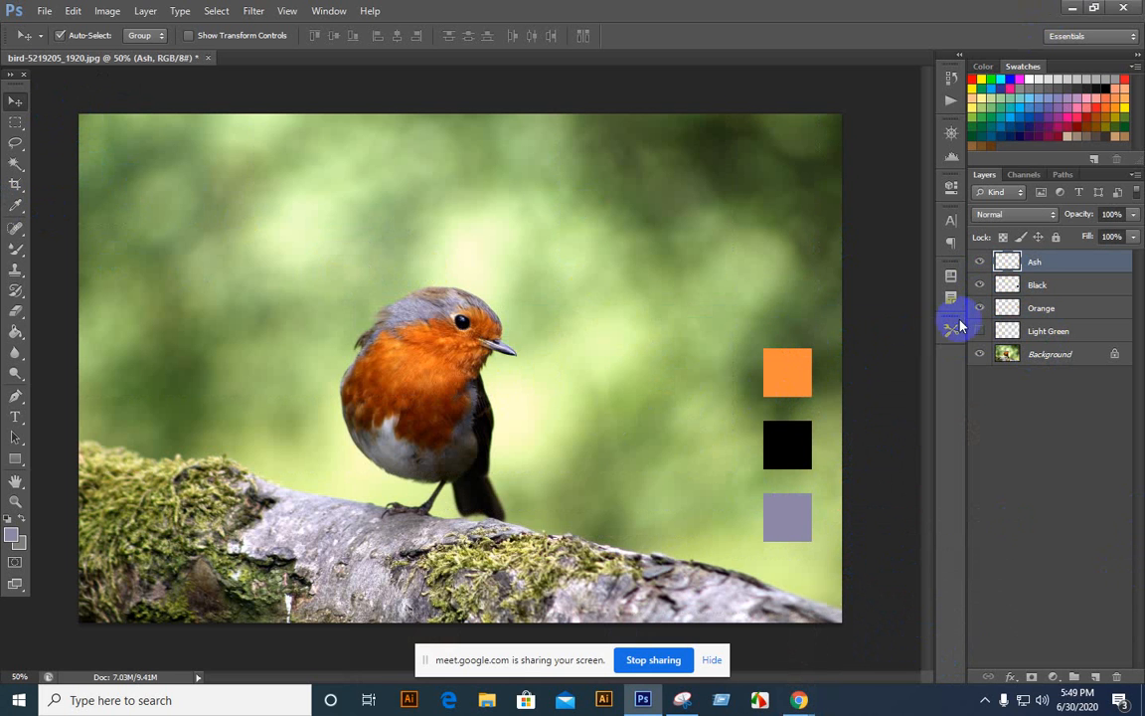
pyautogui.click(980, 332)
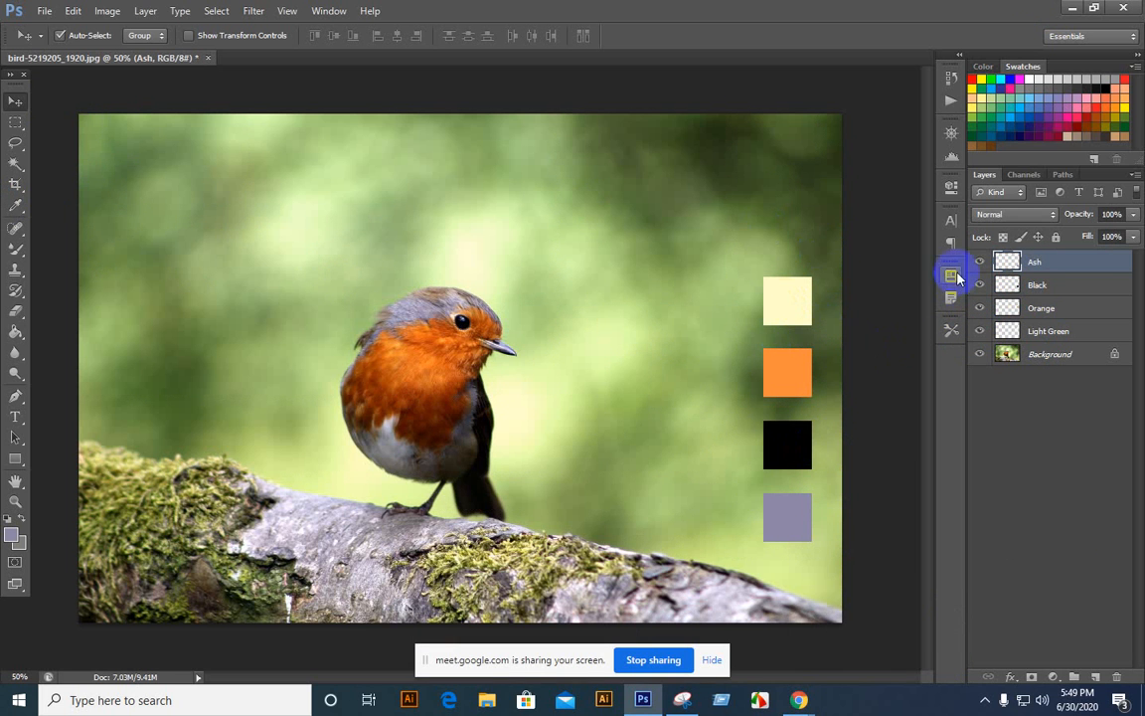
# Toggle each swatch layer's visibility off and on again in reverse order, from Light Green up to Ash.
pyautogui.click(980, 332)
pyautogui.click(980, 332)
pyautogui.click(980, 308)
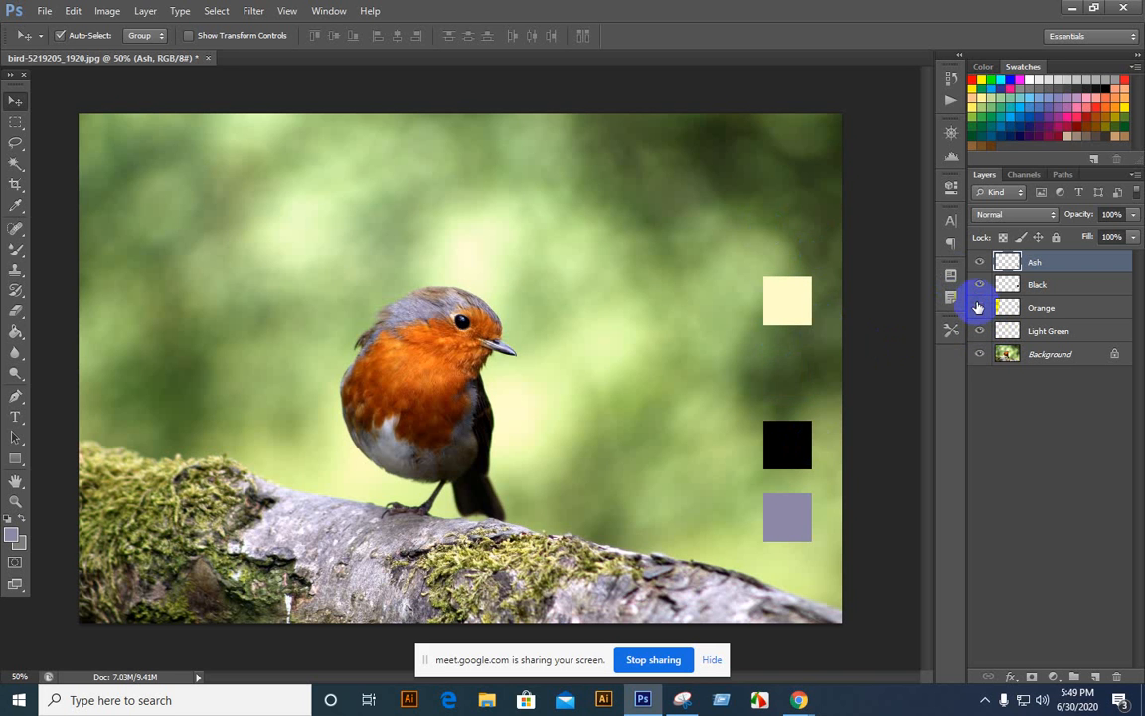
pyautogui.click(980, 308)
pyautogui.click(980, 285)
pyautogui.click(979, 285)
pyautogui.click(979, 262)
pyautogui.click(980, 261)
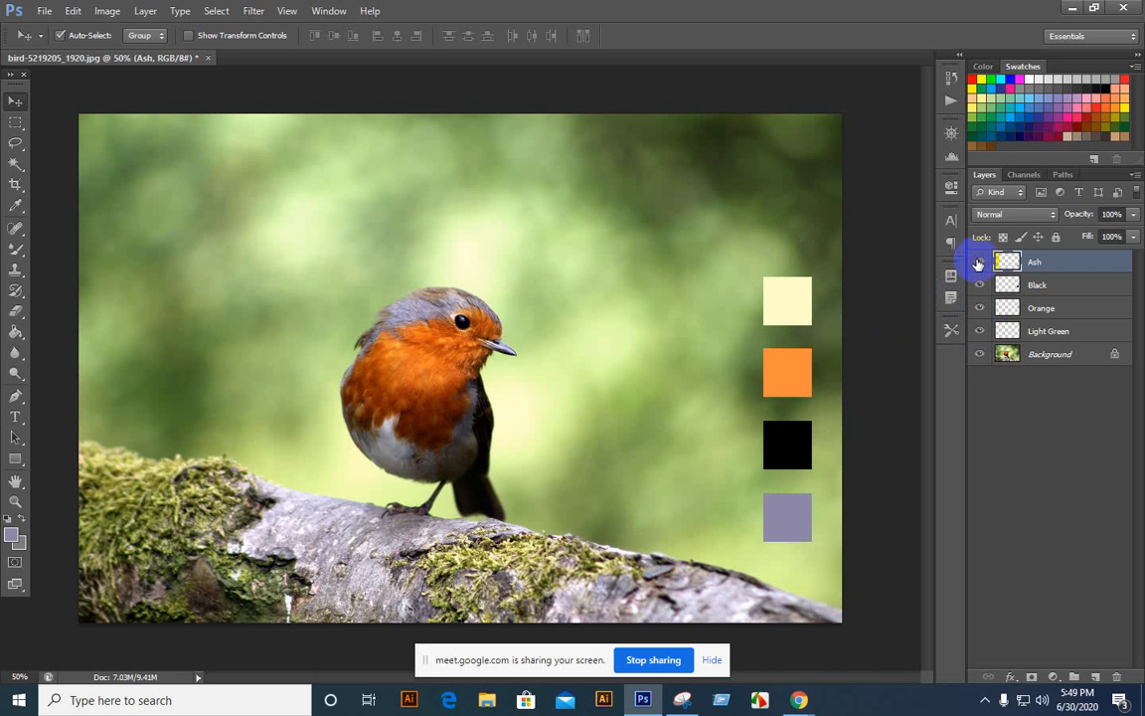
# Select the four colour swatches by marquee, move them together slightly down on the bird image, and clear the layer selection.
pyautogui.moveTo(823, 250); pyautogui.dragTo(731, 565)
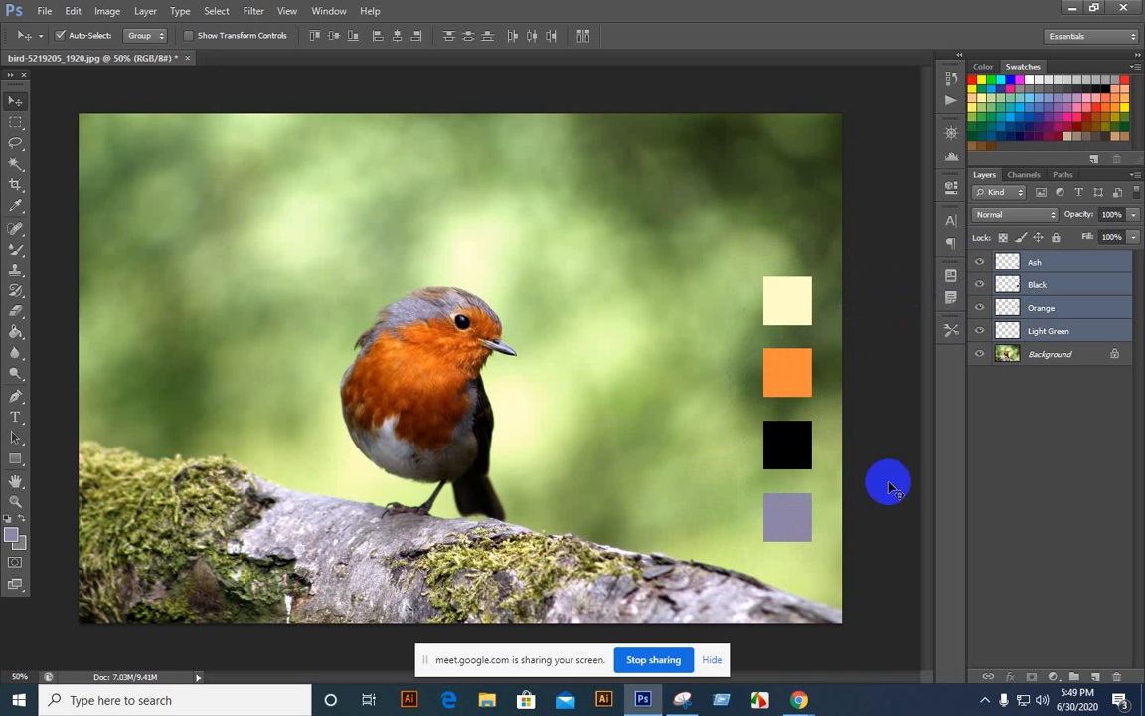
pyautogui.moveTo(810, 308)
pyautogui.mouseDown()
pyautogui.moveTo(797, 255)
pyautogui.moveTo(782, 286)
pyautogui.moveTo(810, 312)
pyautogui.mouseUp()
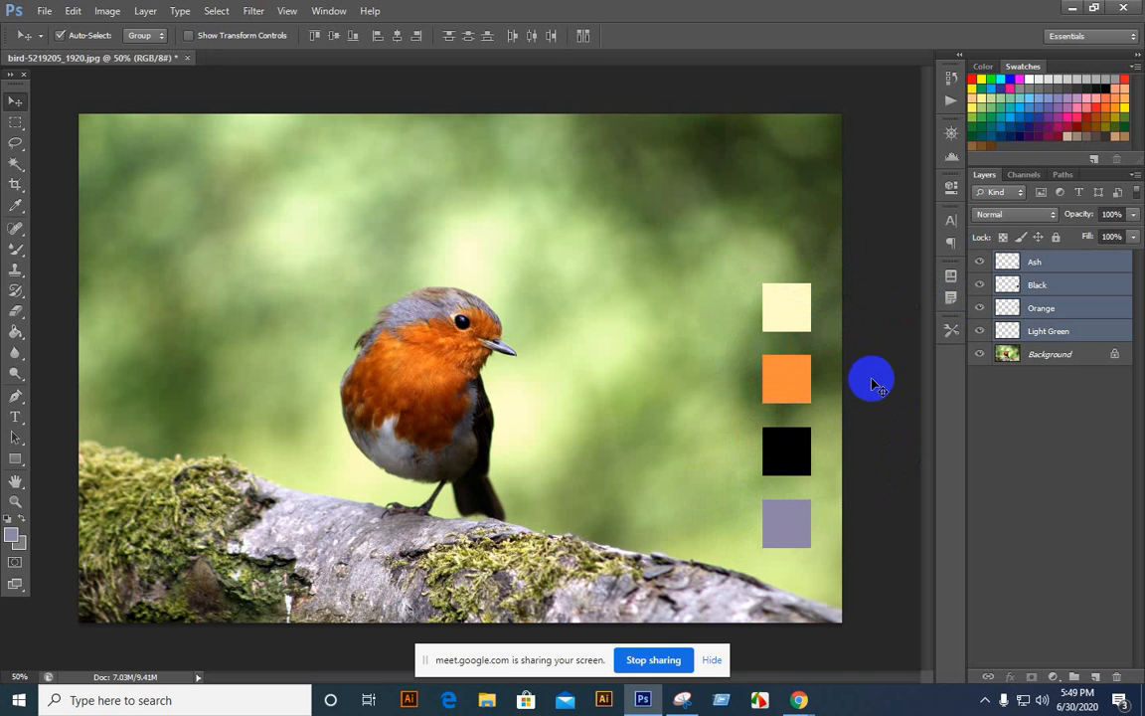
pyautogui.moveTo(844, 257); pyautogui.dragTo(634, 593)
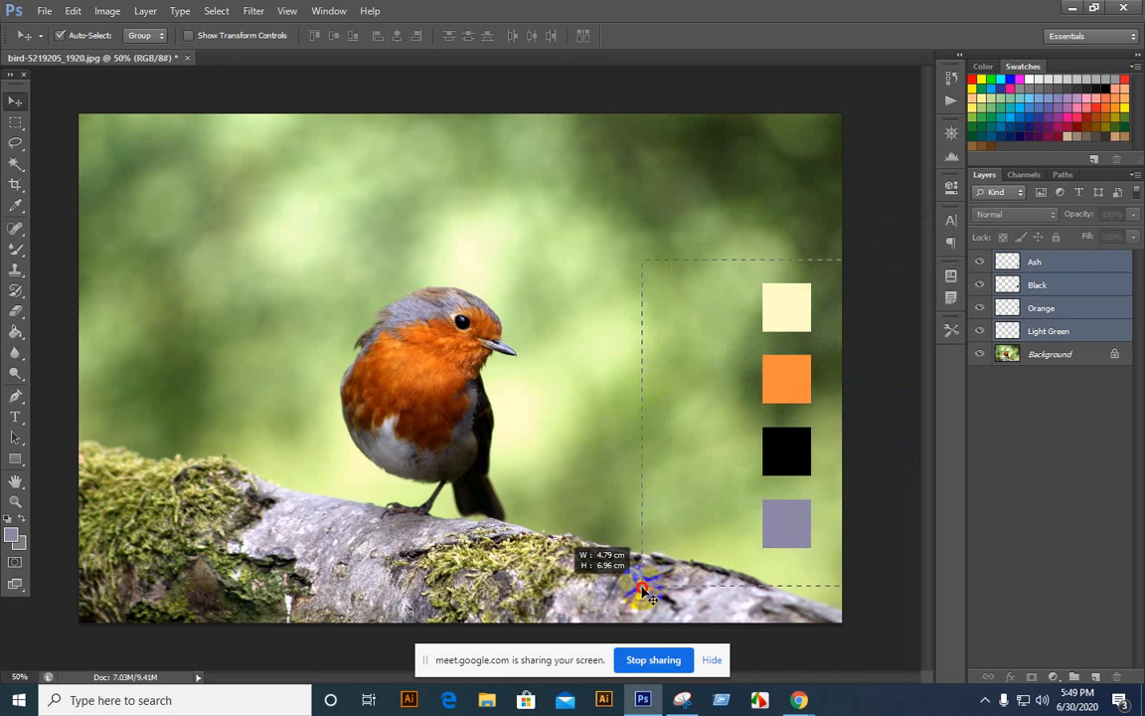
pyautogui.click(873, 573)
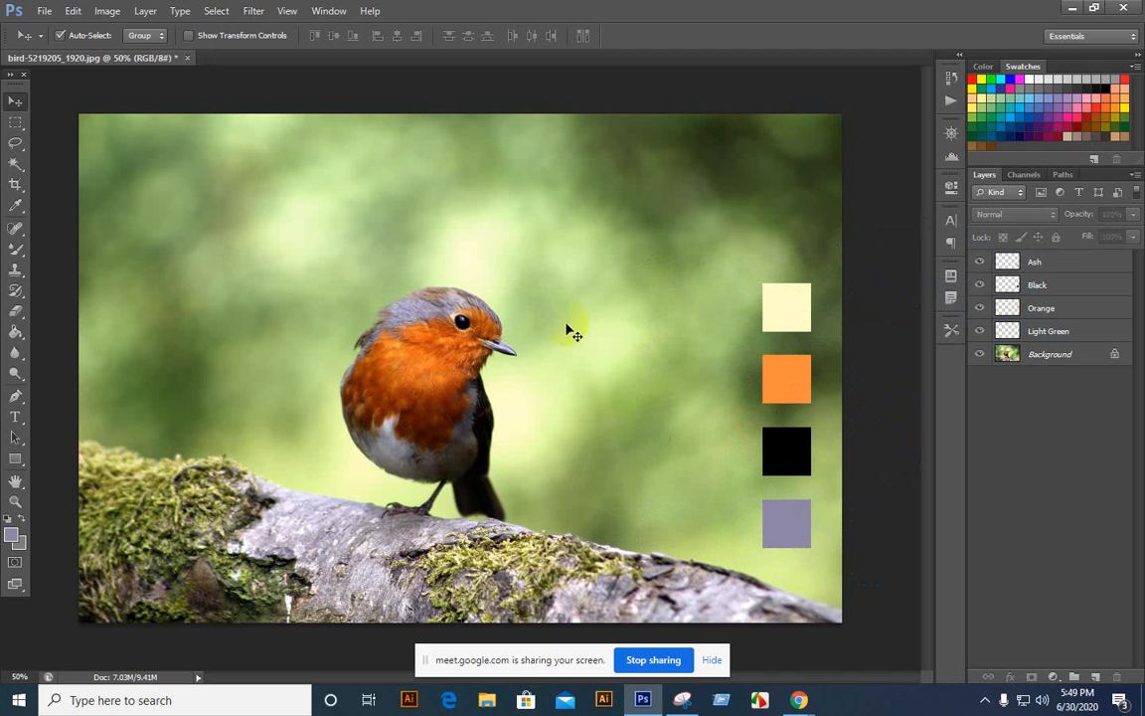
pyautogui.click(920, 310)
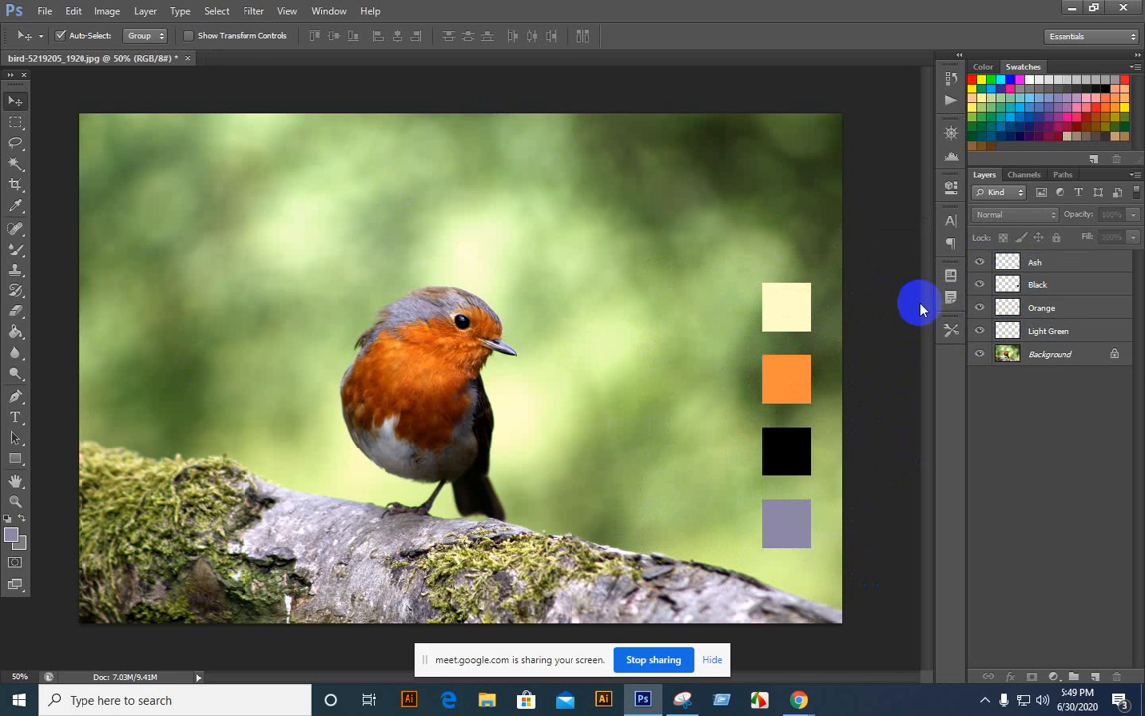
# Point out individual layers by selecting Background, Light Green, Black and Ash one after another.
pyautogui.click(1004, 358)
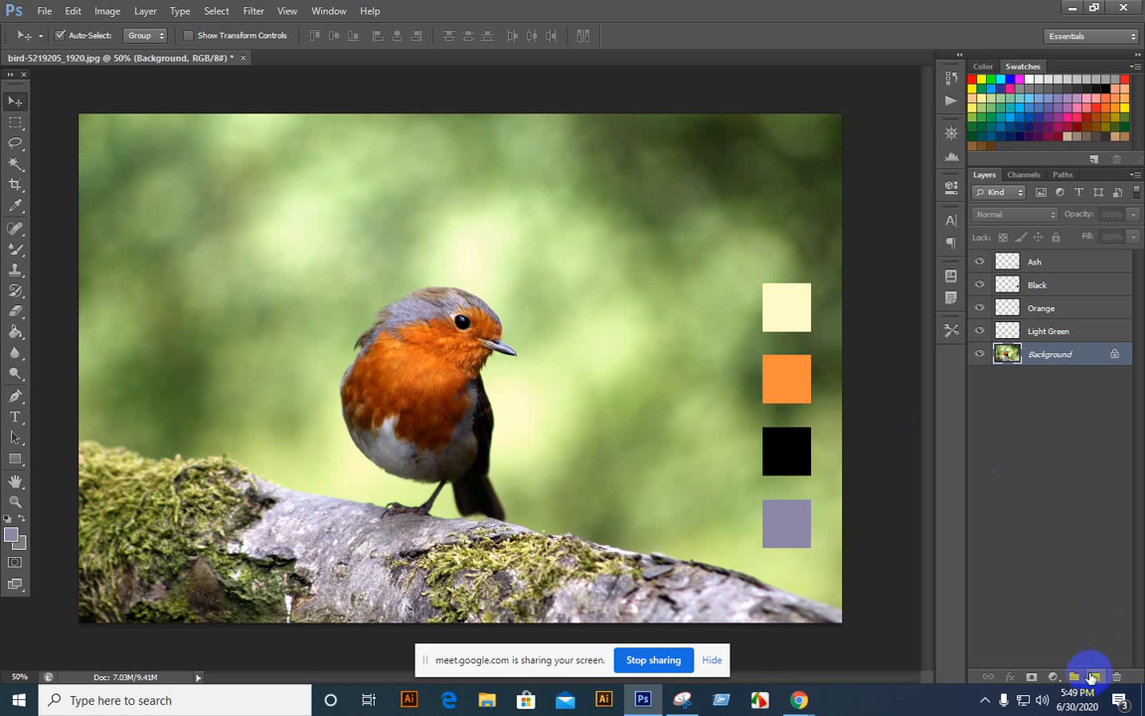
pyautogui.click(1049, 334)
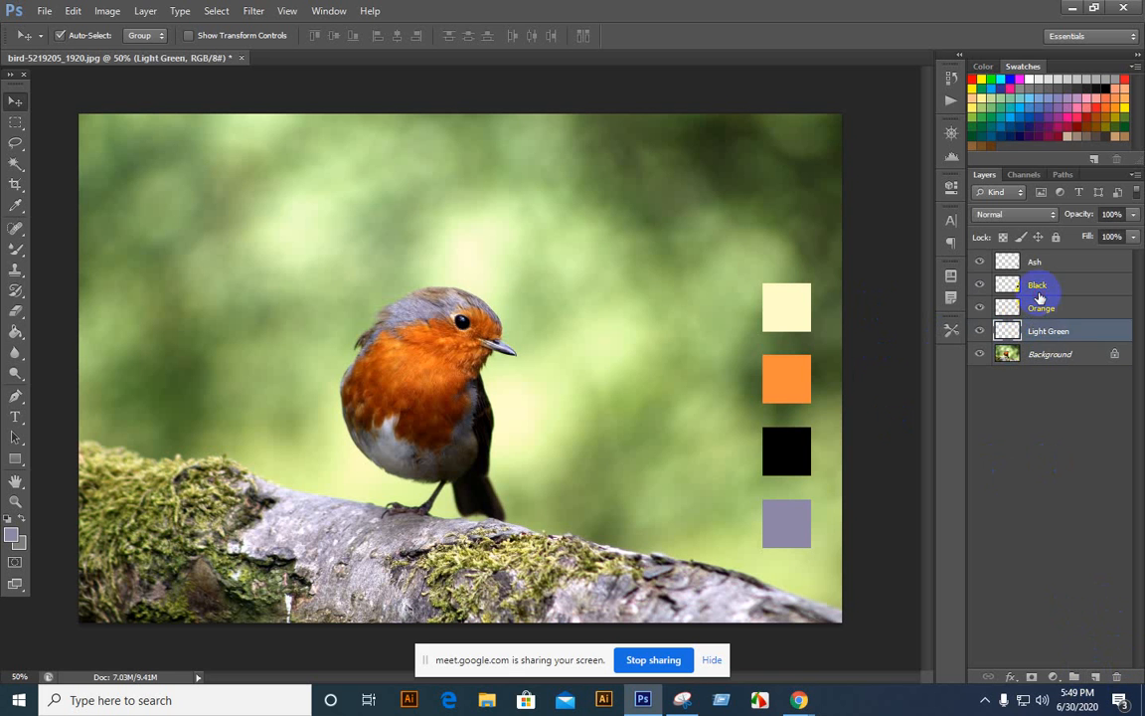
pyautogui.click(1037, 285)
pyautogui.click(1035, 262)
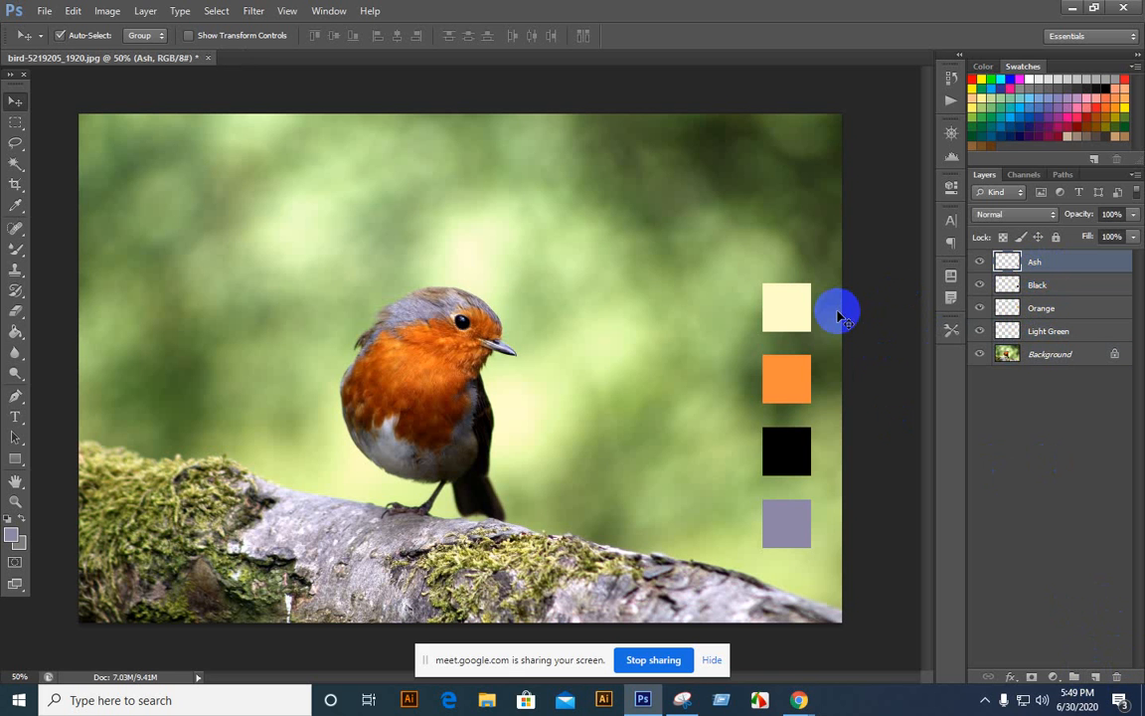
# Marquee-select all four swatches, move them together slightly up and to the left, and clear the layer selection.
pyautogui.moveTo(647, 202); pyautogui.dragTo(834, 586)
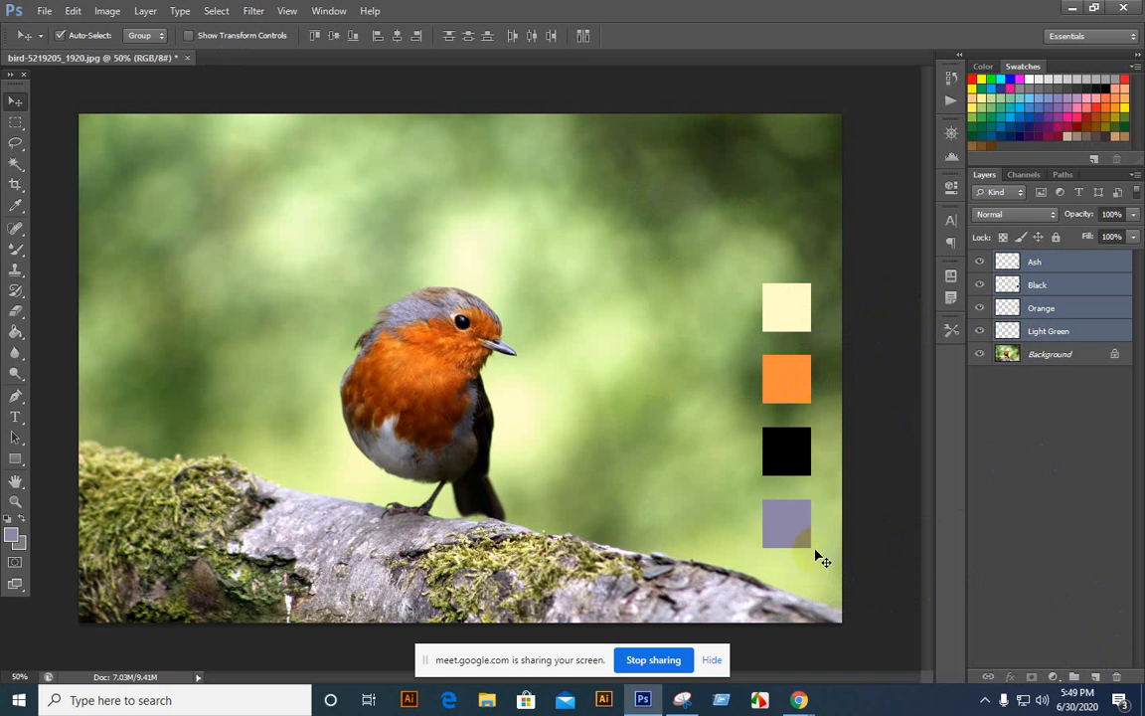
pyautogui.moveTo(815, 545); pyautogui.dragTo(794, 526)
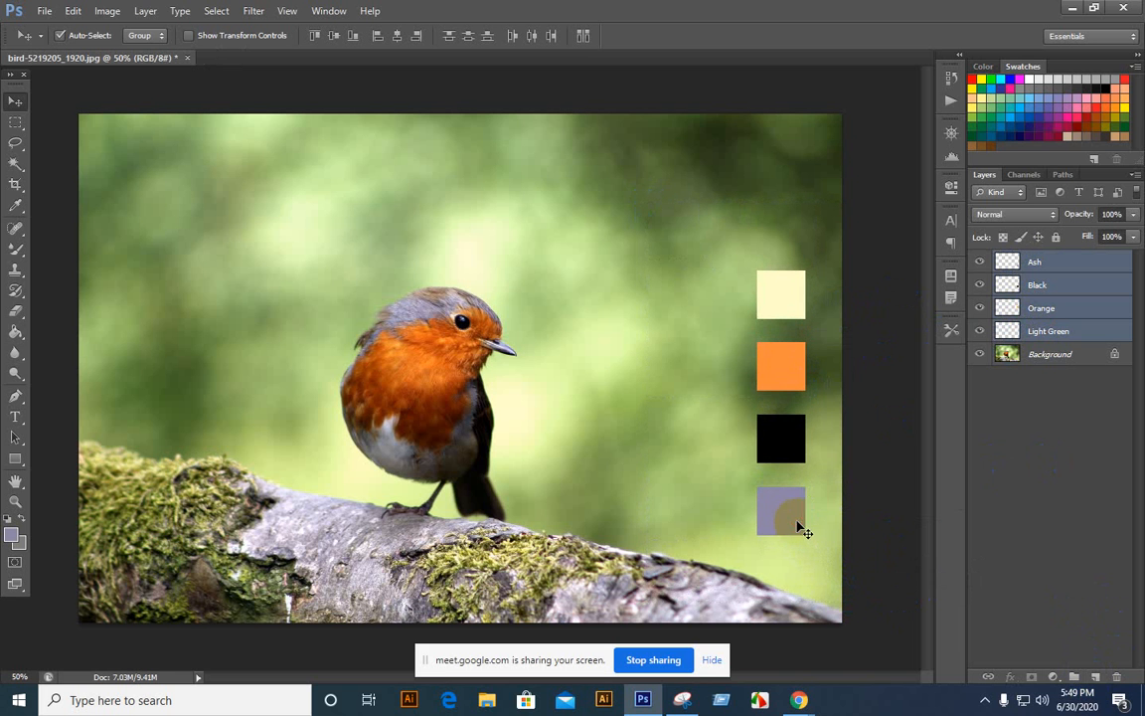
pyautogui.click(865, 513)
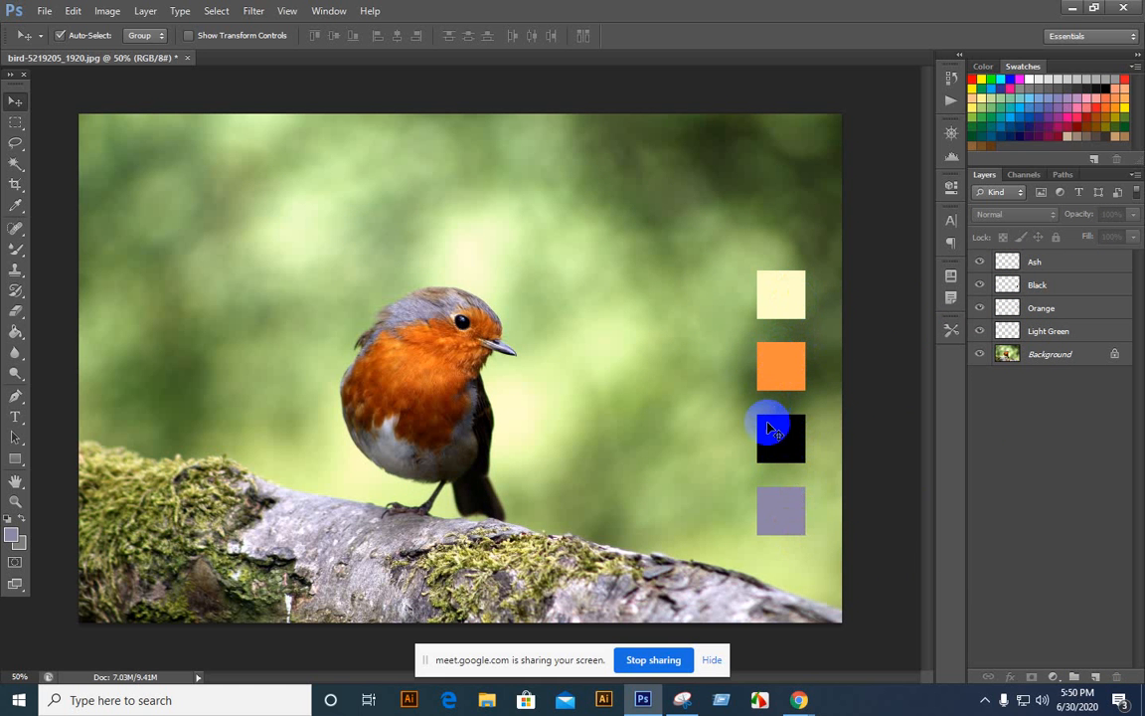
# Switch to the Chrome window with the Meet call and open Pixabay in a new tab.
pyautogui.click(798, 700)
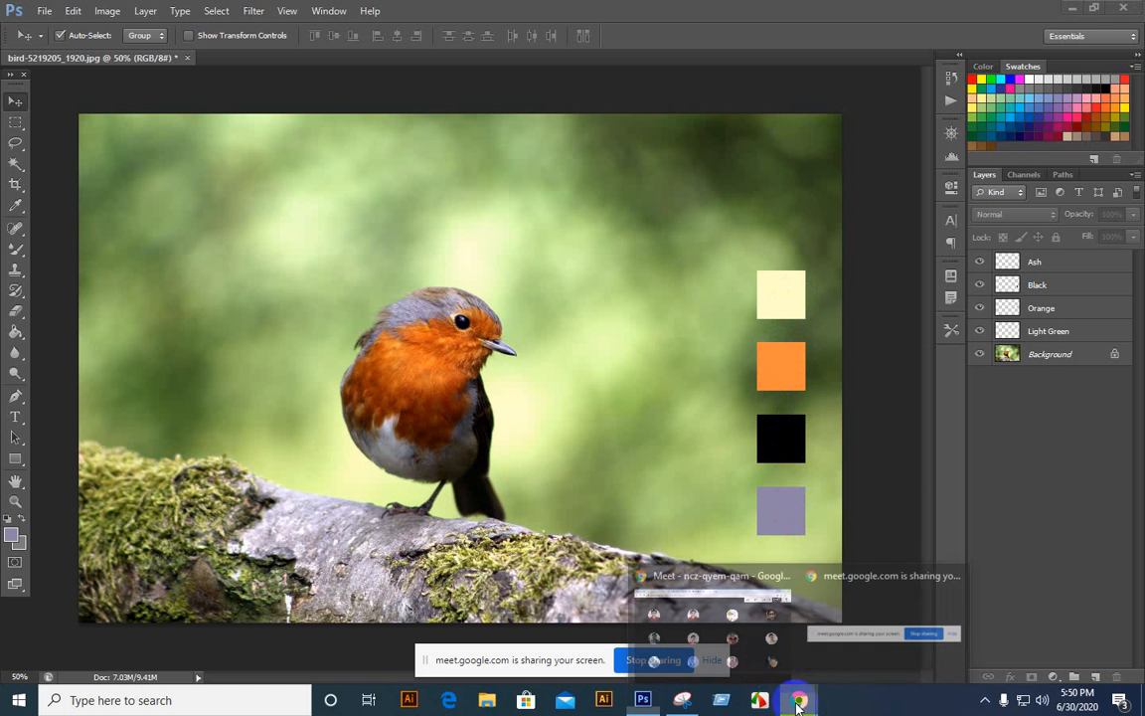
pyautogui.click(766, 626)
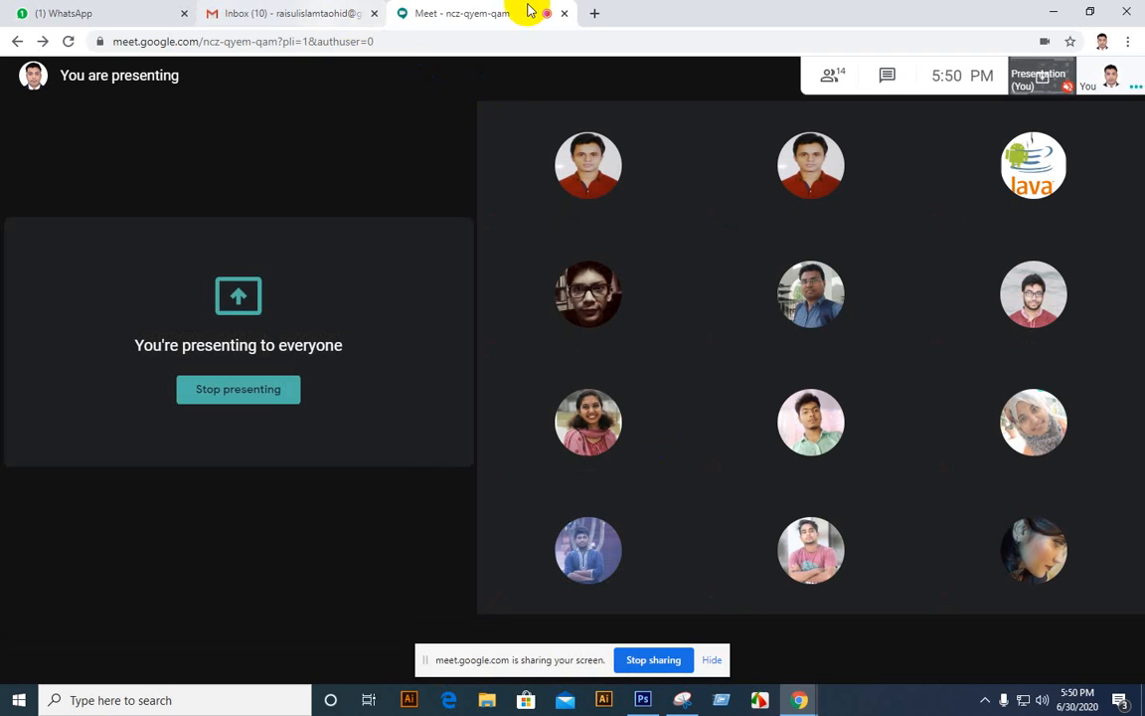
pyautogui.click(598, 11)
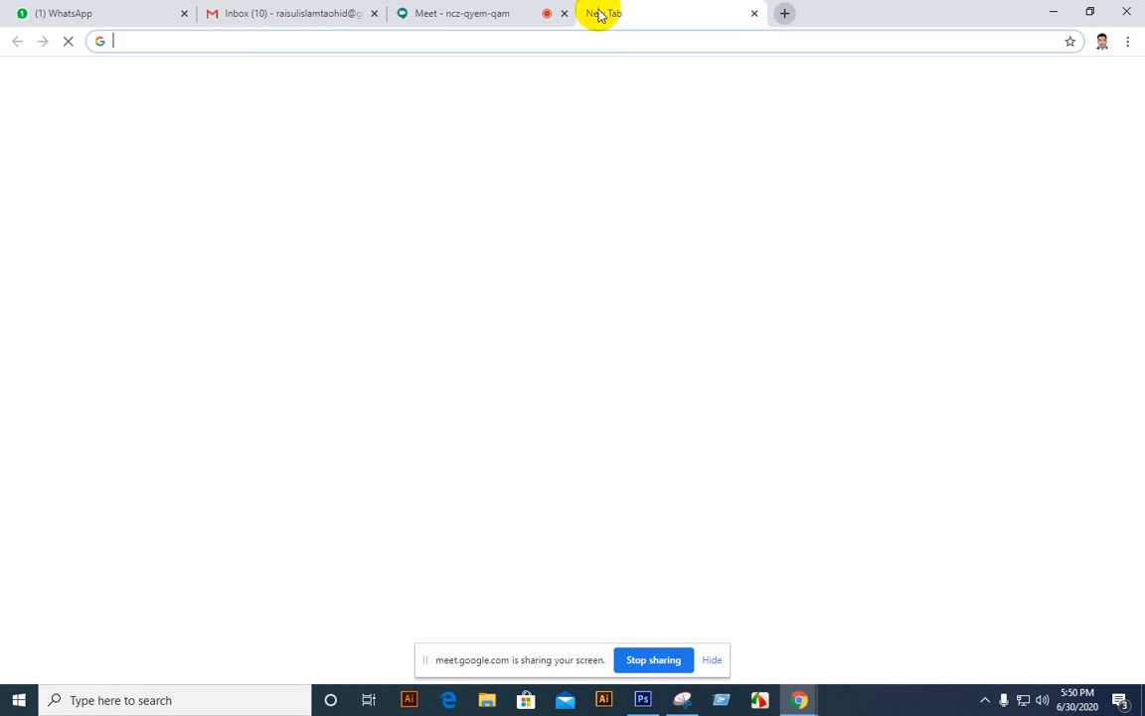
pyautogui.click(738, 408)
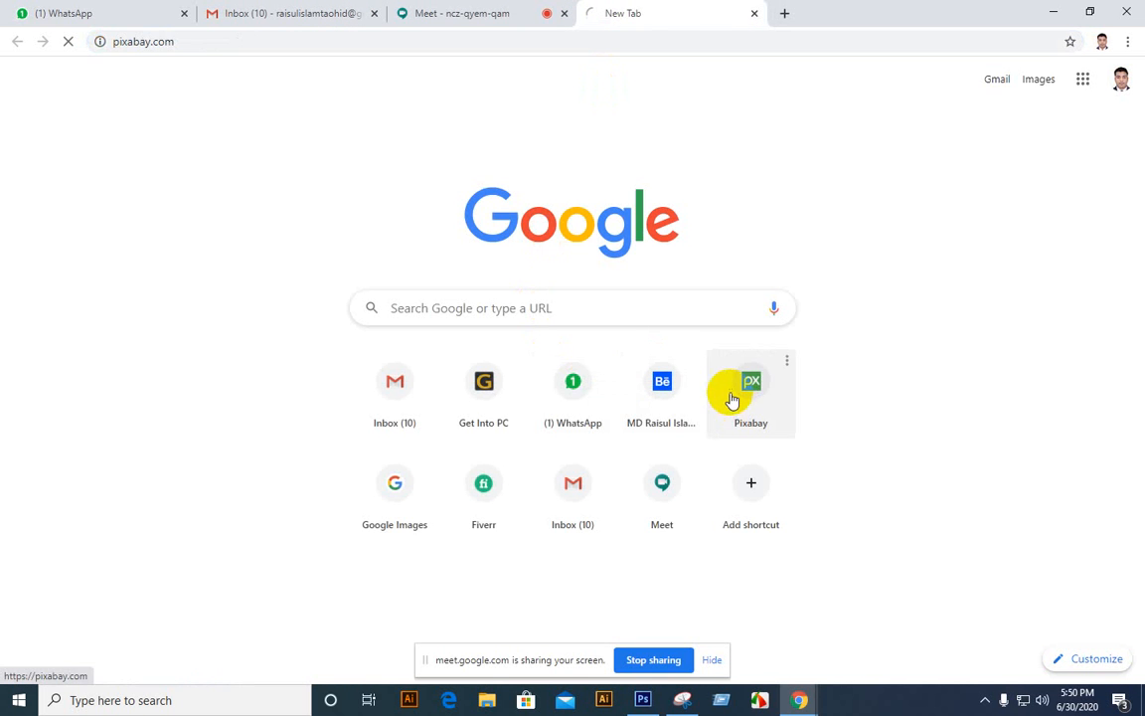
# Browse the Pixabay homepage photos and open the summer spring flowers photo with orange blossoms on a green field.
pyautogui.scroll(-3, 730, 387)
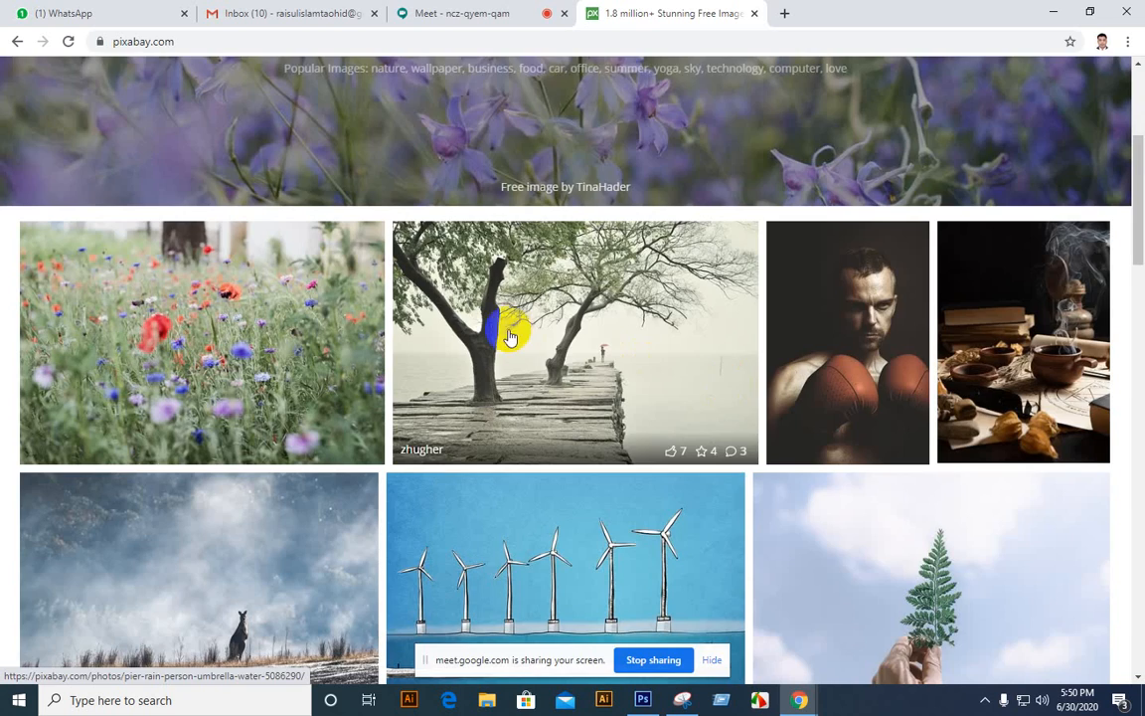
pyautogui.scroll(-6, 509, 328)
pyautogui.scroll(-5, 509, 334)
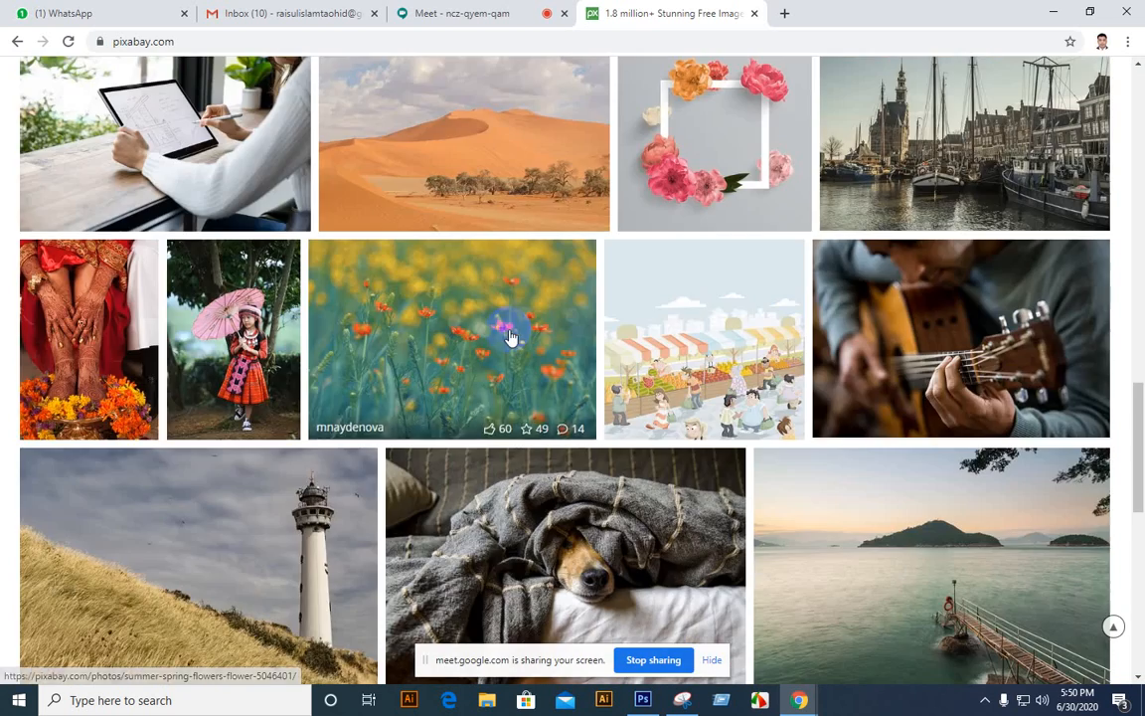
pyautogui.click(450, 326)
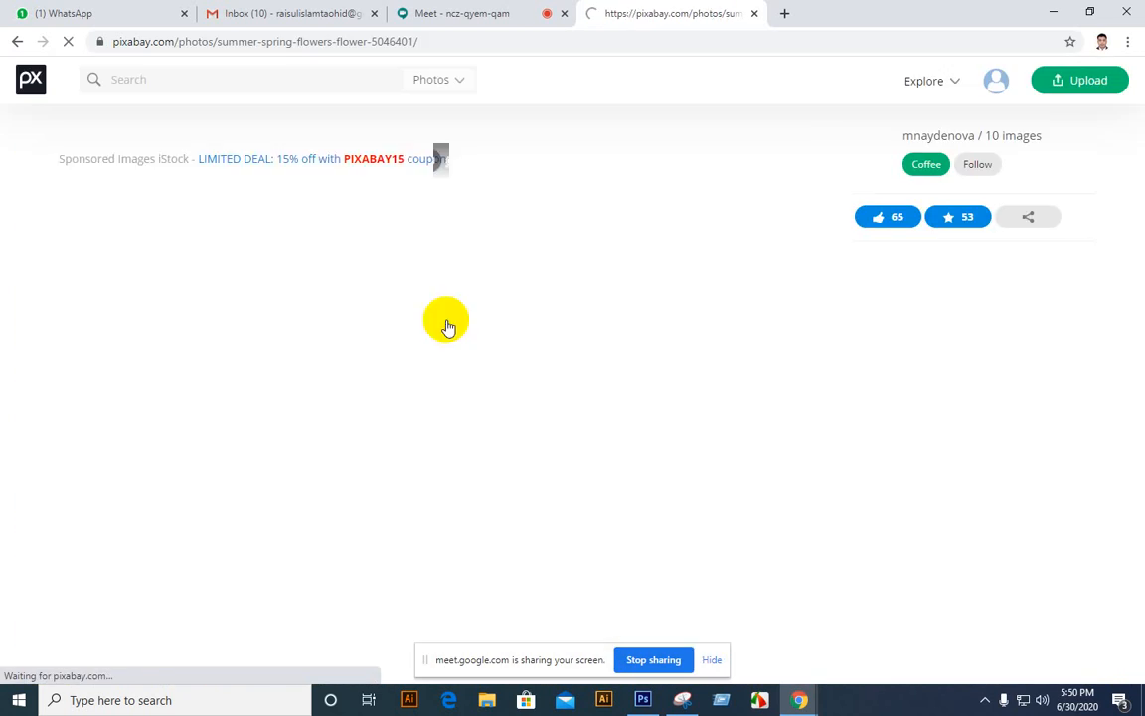
pyautogui.scroll(-2, 736, 467)
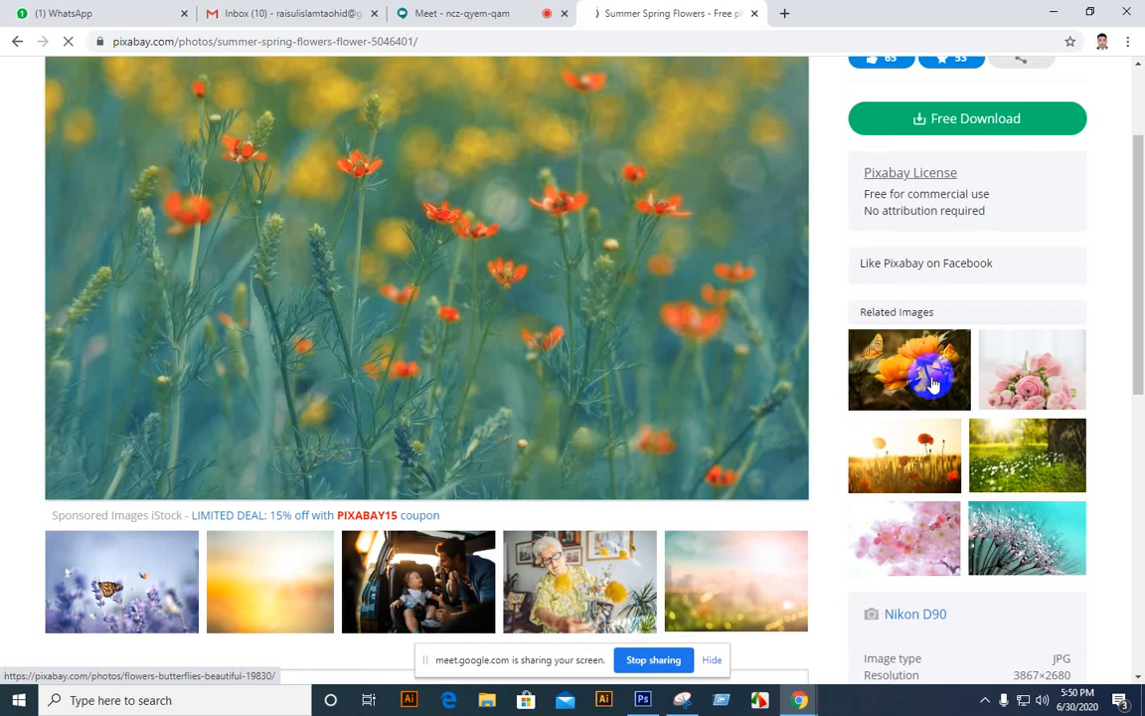
# Open the related photo of orange flowers with a butterfly, and from its related images the multicoloured rose photo.
pyautogui.click(932, 375)
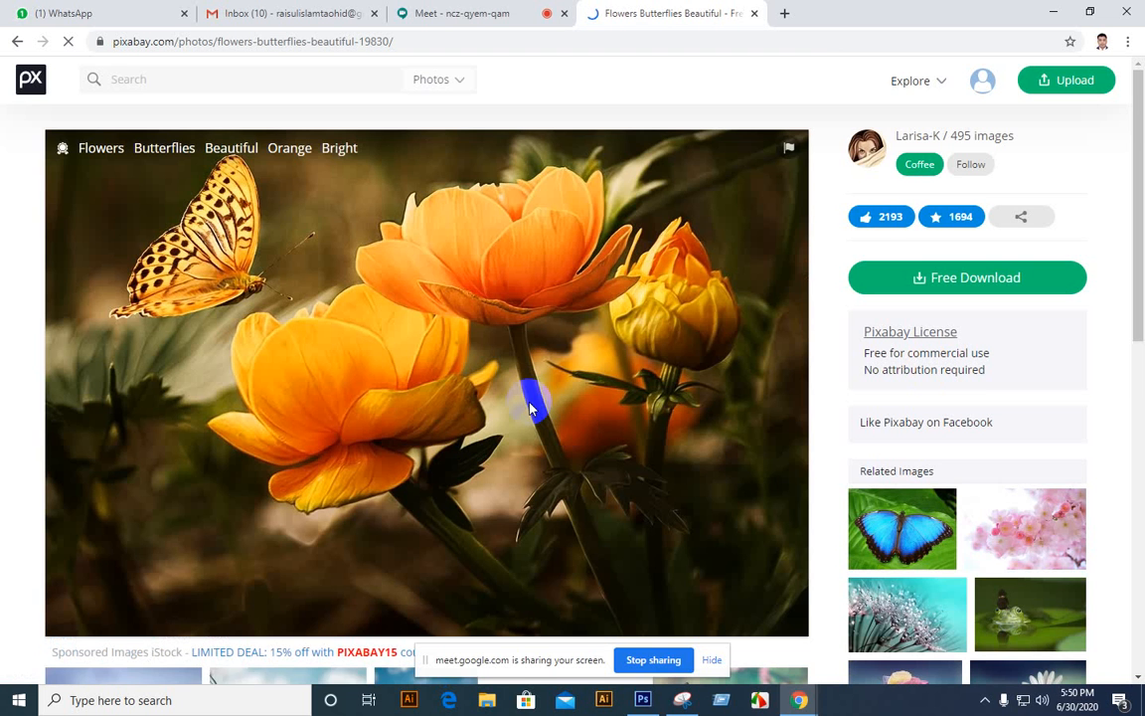
pyautogui.scroll(-2, 616, 449)
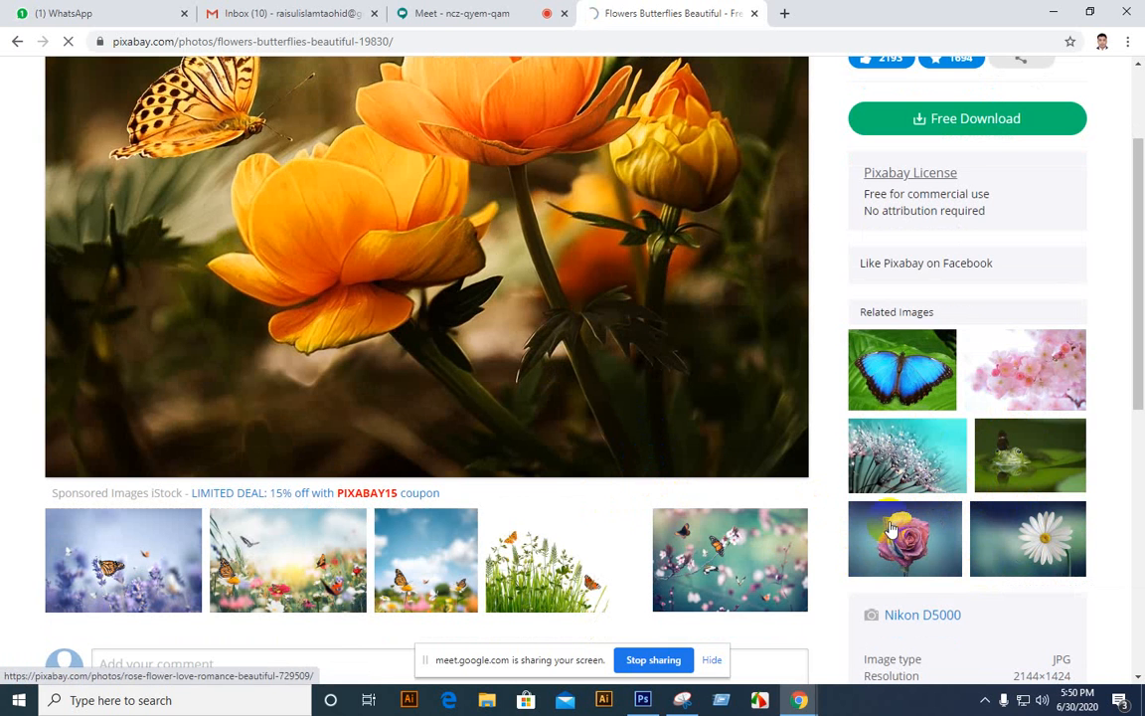
pyautogui.click(892, 532)
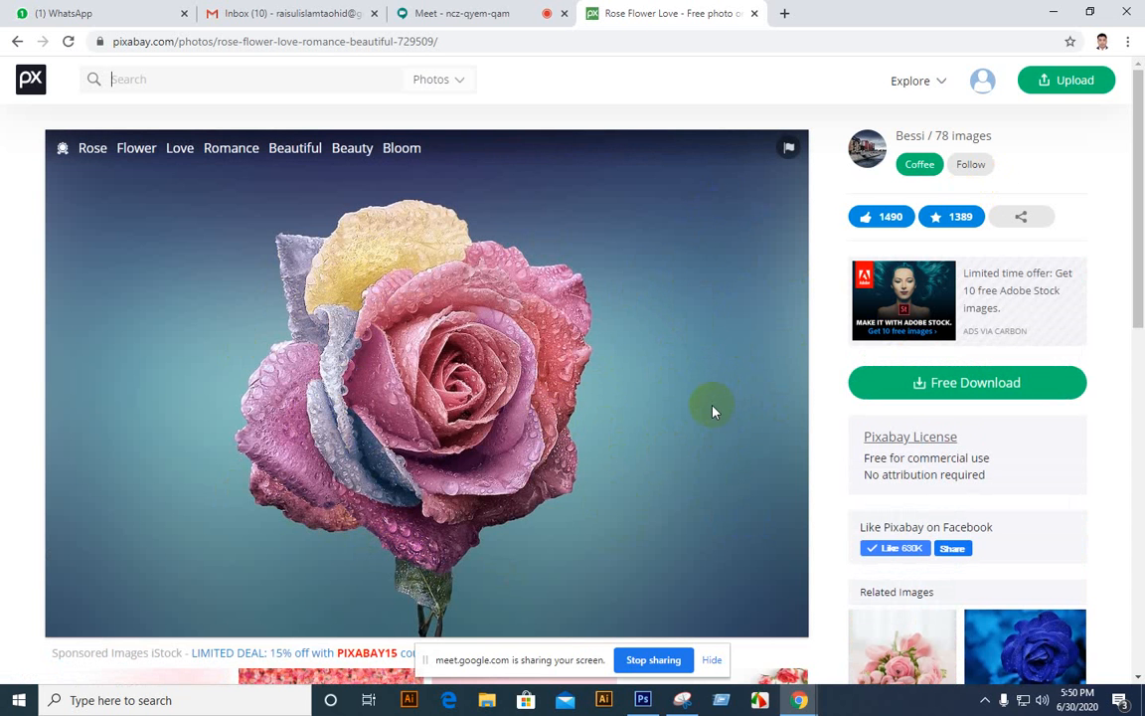
pyautogui.scroll(-2, 736, 422)
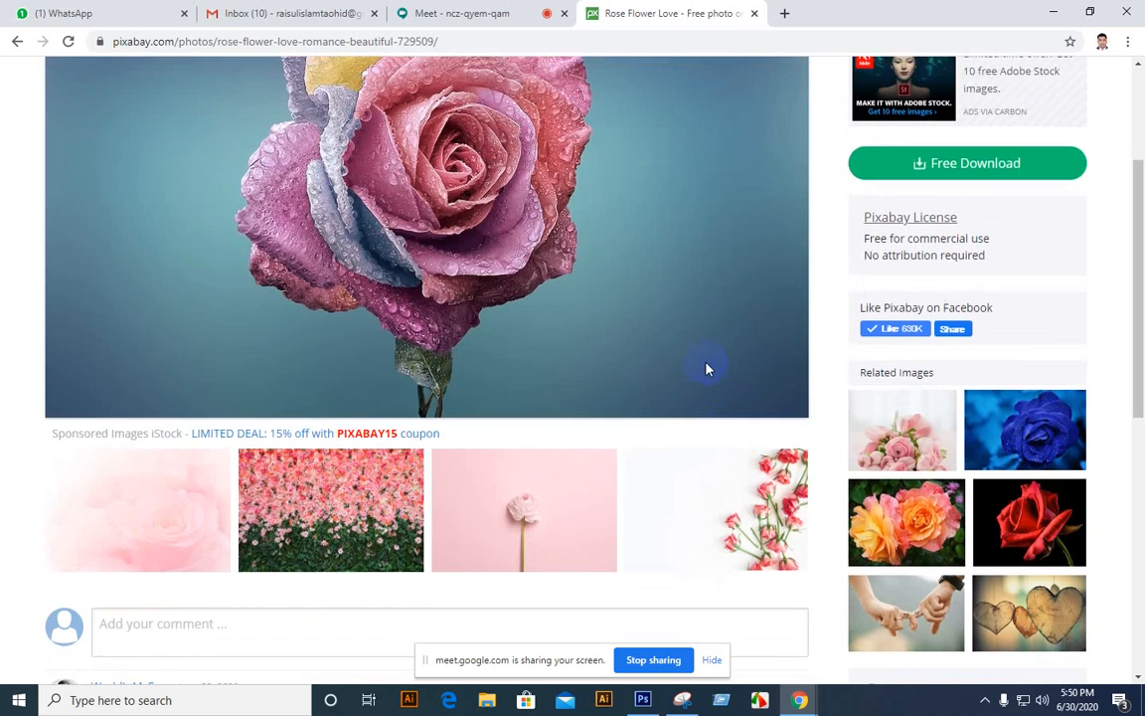
pyautogui.scroll(2, 706, 368)
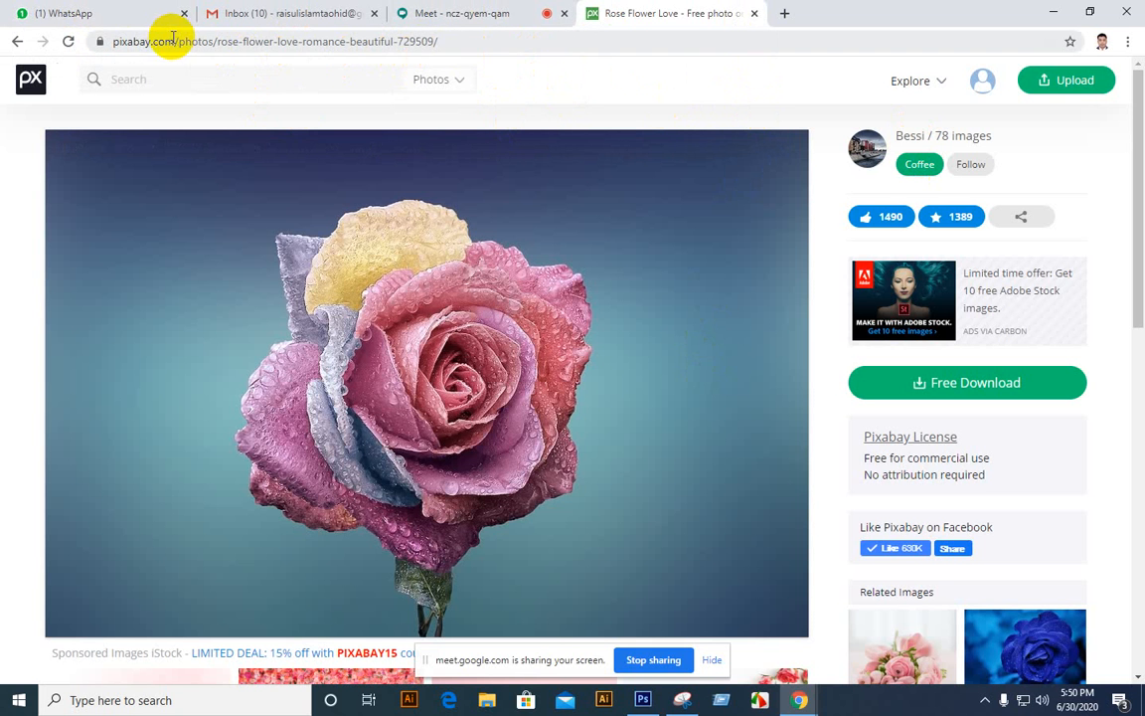
pyautogui.moveTo(175, 40); pyautogui.dragTo(112, 43)
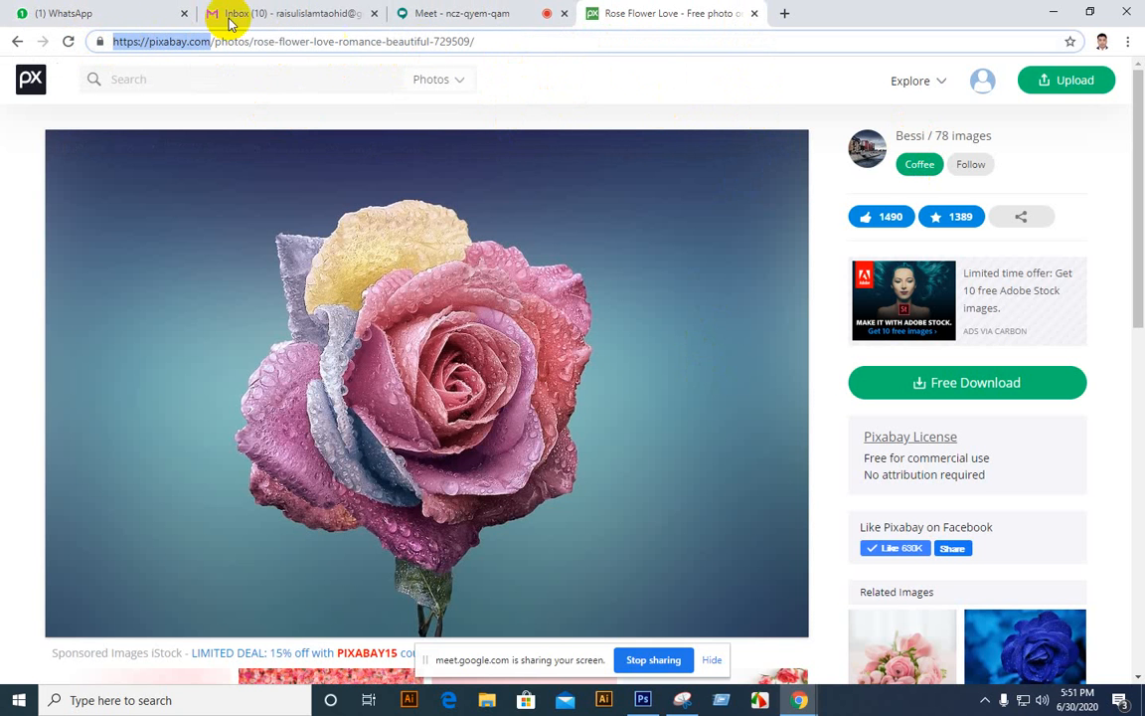
pyautogui.click(486, 12)
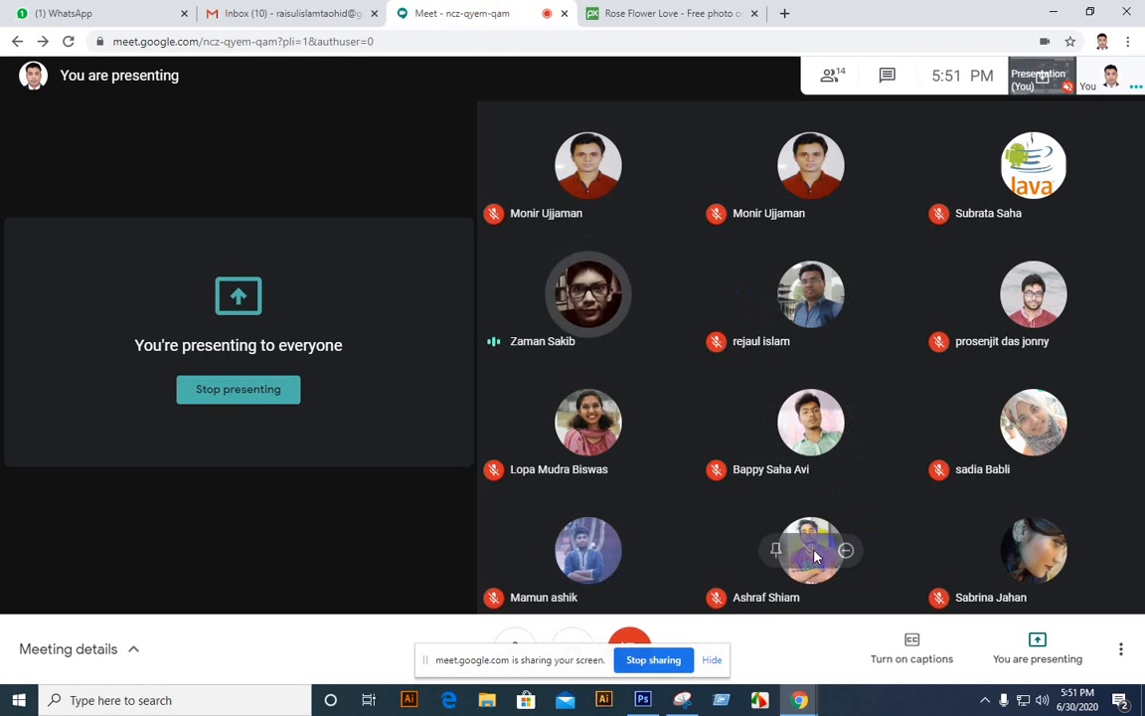
pyautogui.click(589, 14)
pyautogui.rightClick(204, 45)
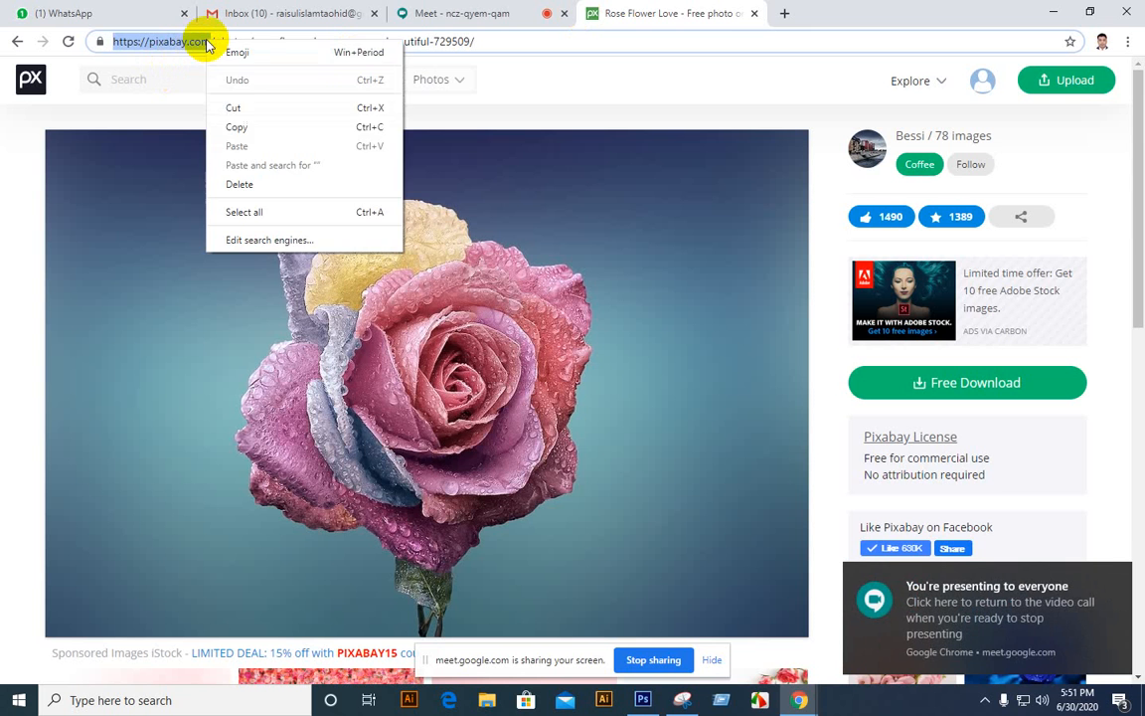
pyautogui.click(447, 62)
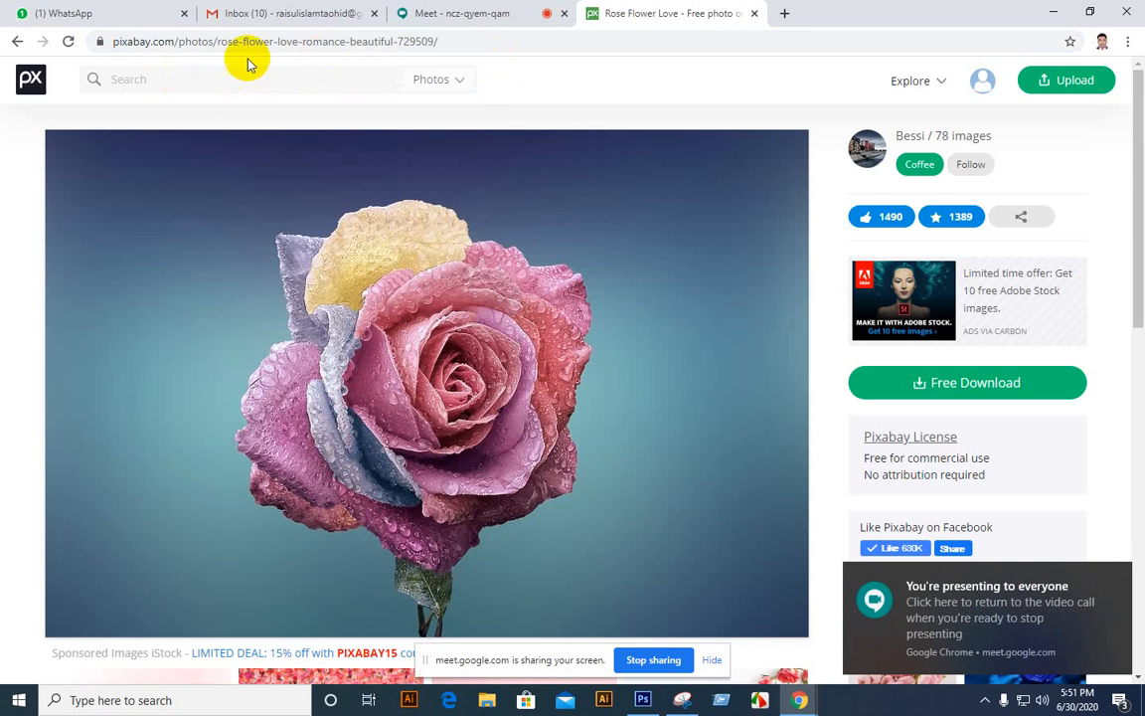
pyautogui.moveTo(174, 41); pyautogui.dragTo(94, 51)
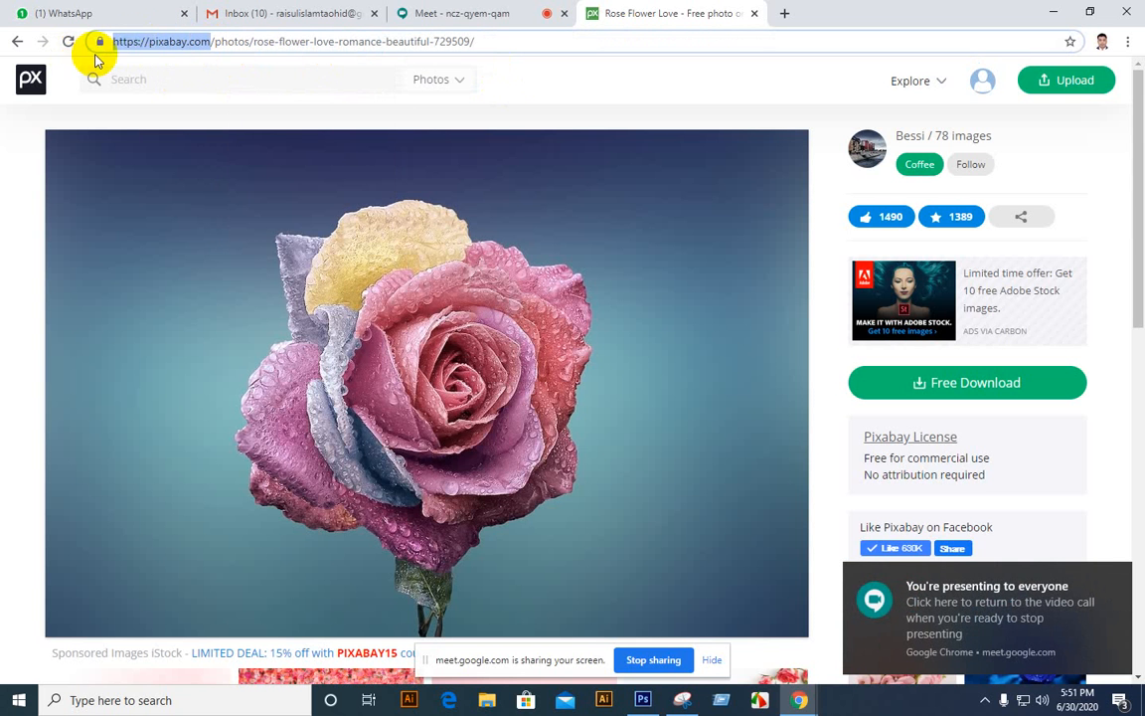
pyautogui.rightClick(131, 43)
pyautogui.click(171, 131)
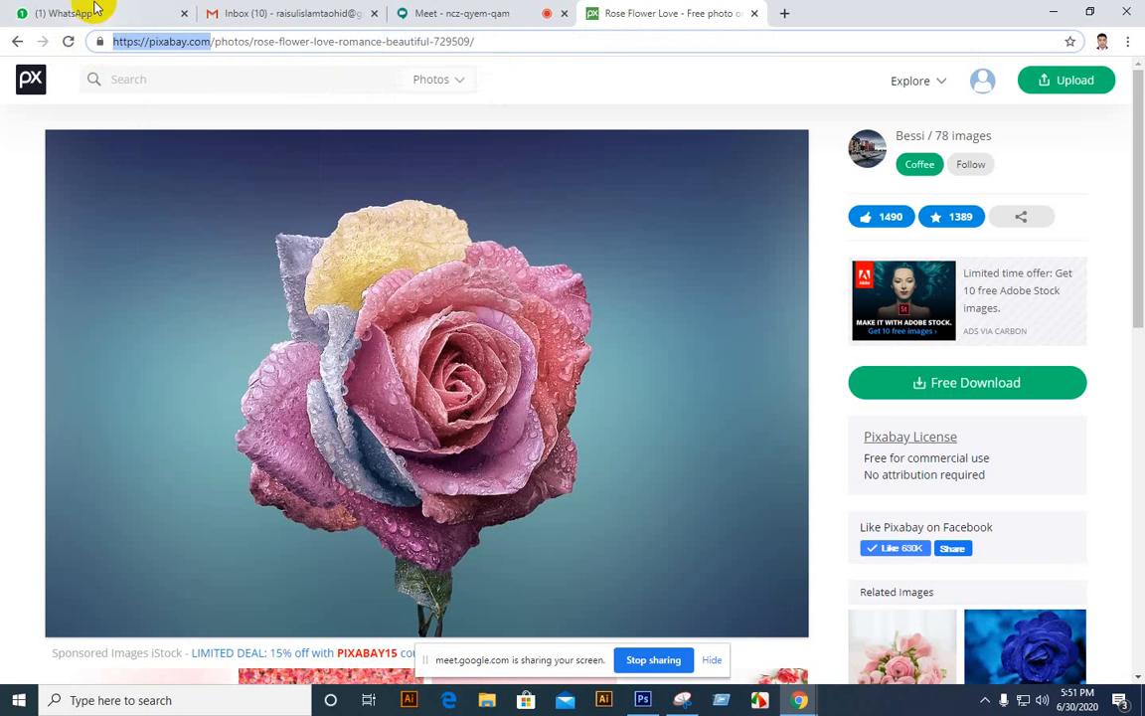
# Switch to WhatsApp Web and open the Faridpur LEDP GD-10 group chat.
pyautogui.click(92, 13)
pyautogui.click(191, 298)
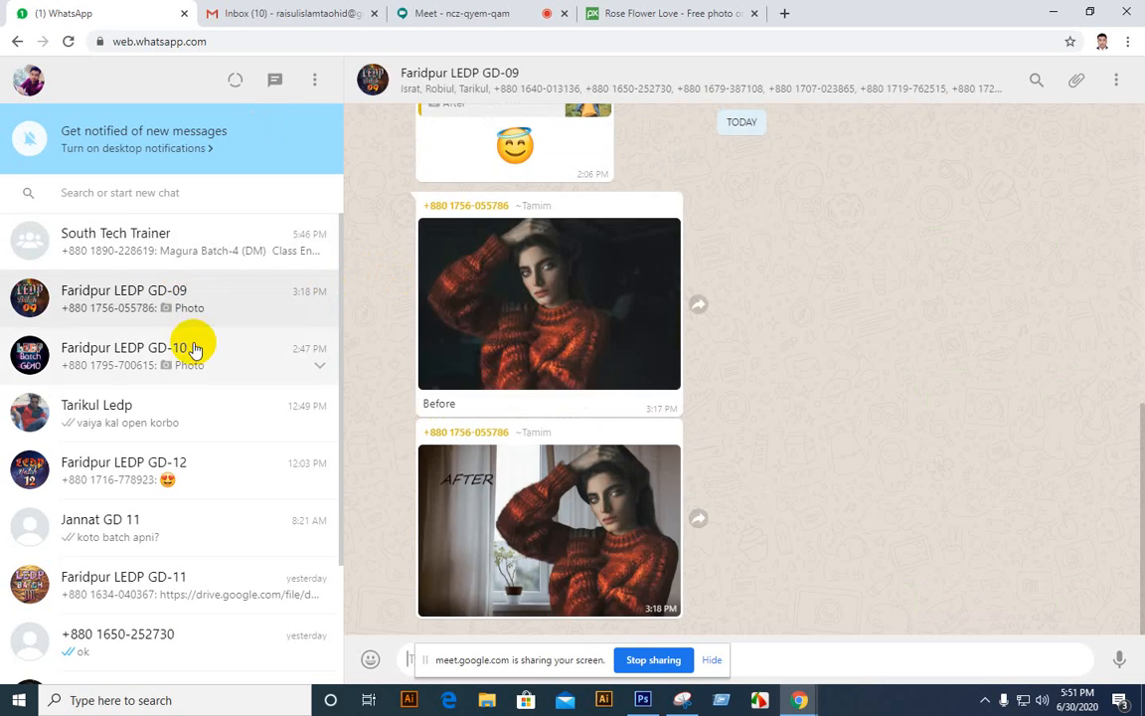
pyautogui.click(187, 353)
pyautogui.scroll(-3, 187, 545)
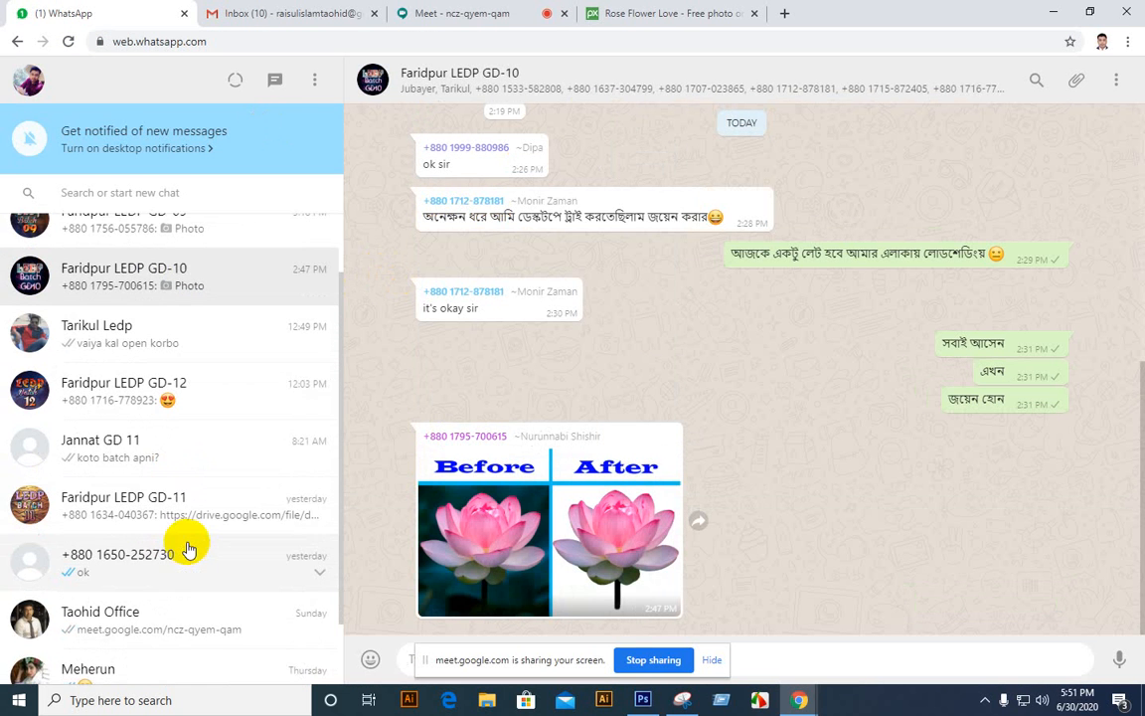
pyautogui.scroll(3, 189, 549)
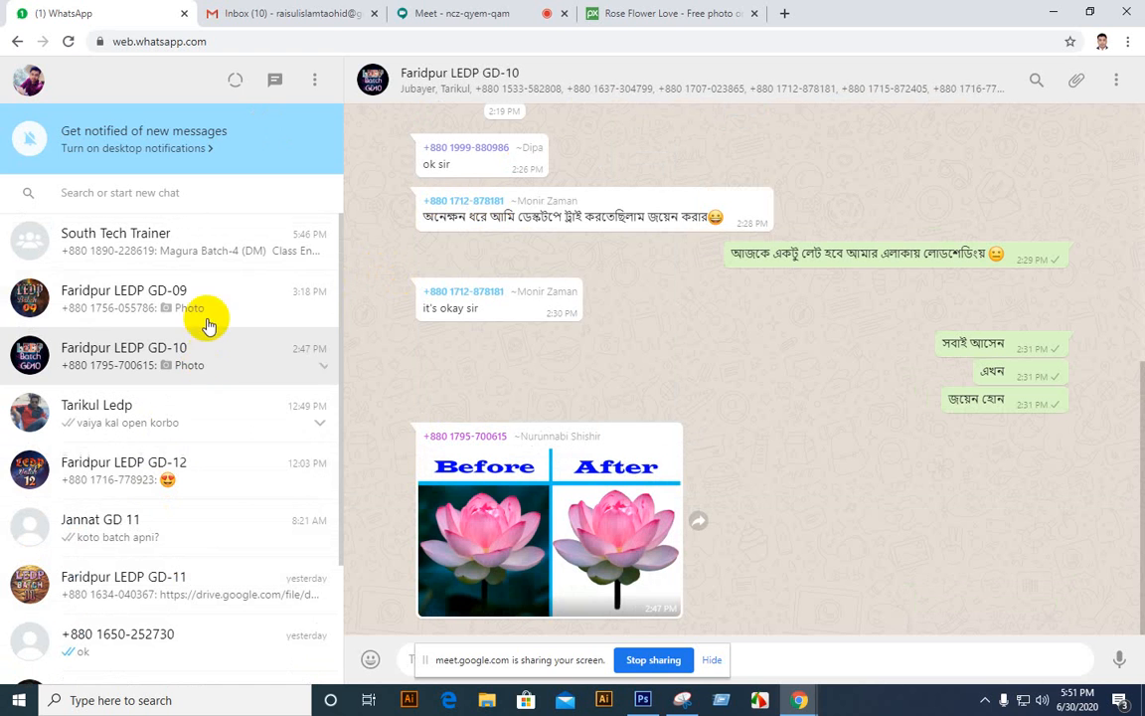
pyautogui.rightClick(862, 659)
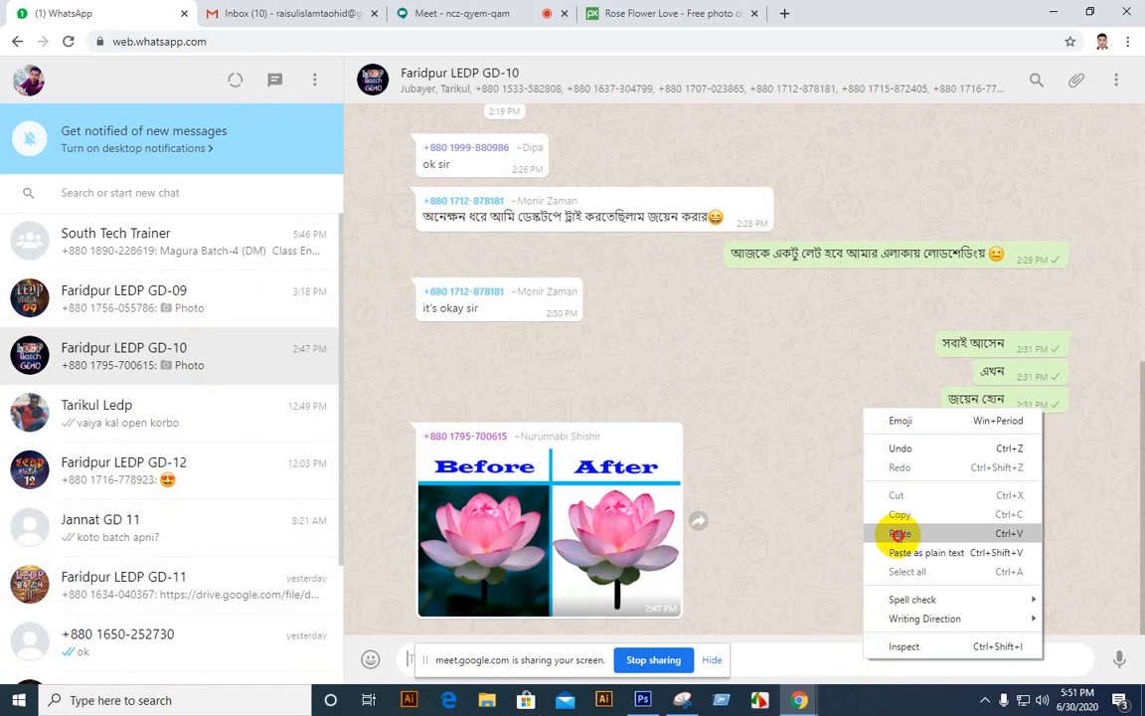
pyautogui.click(897, 532)
pyautogui.press('Return')
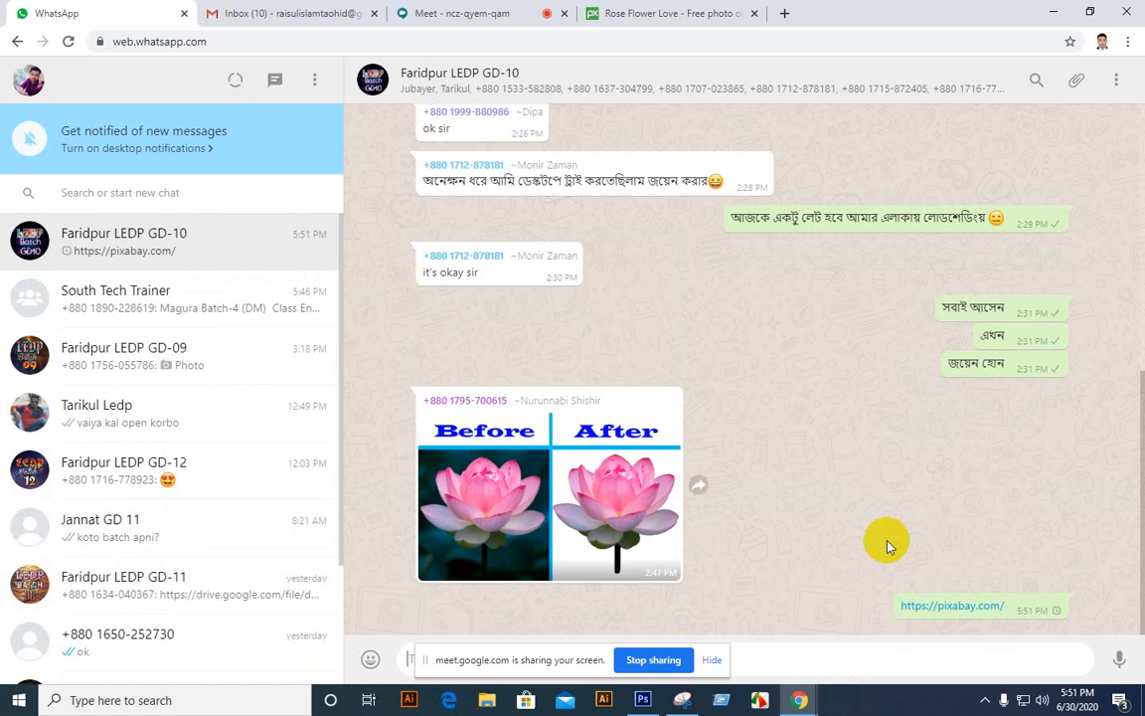
pyautogui.click(711, 659)
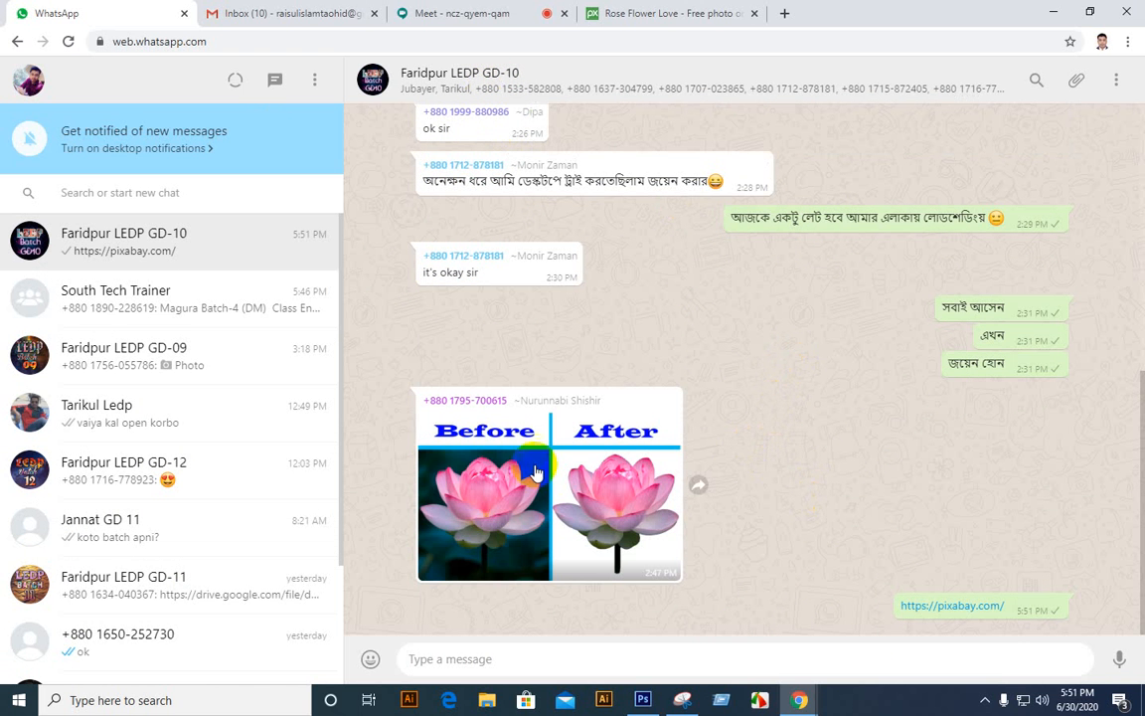
# View the lotus before-and-after image from the chat at full size, close it, and switch to the Meet call.
pyautogui.click(500, 496)
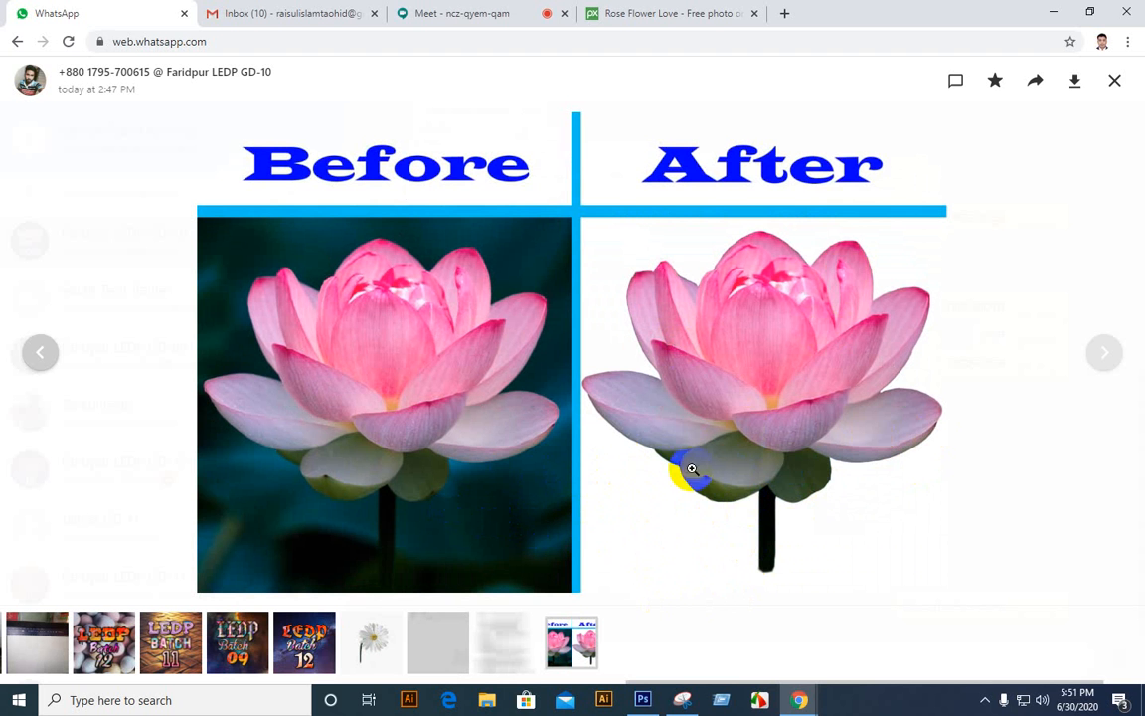
pyautogui.click(1115, 83)
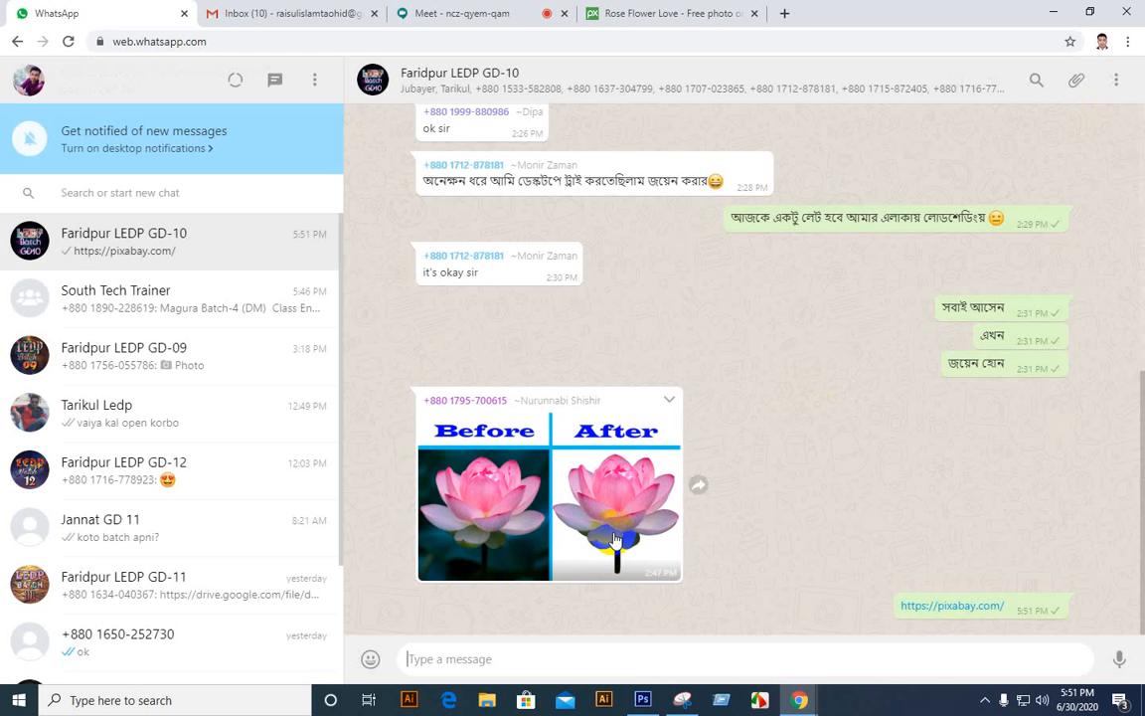
pyautogui.click(462, 13)
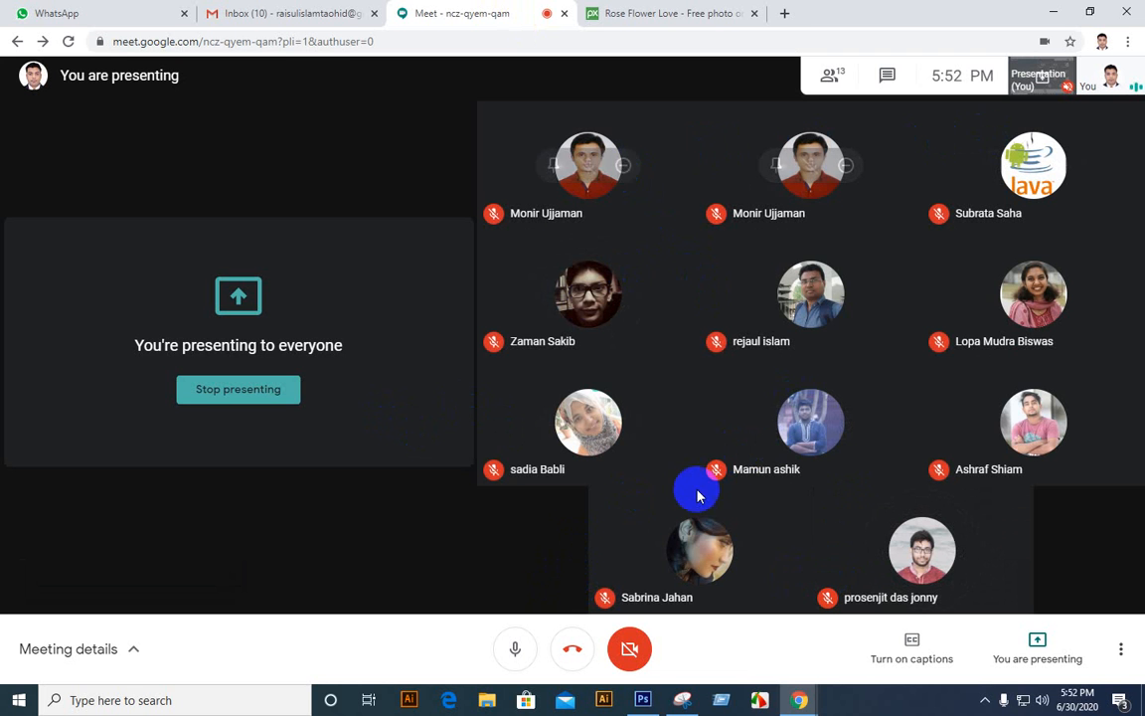
pyautogui.click(644, 700)
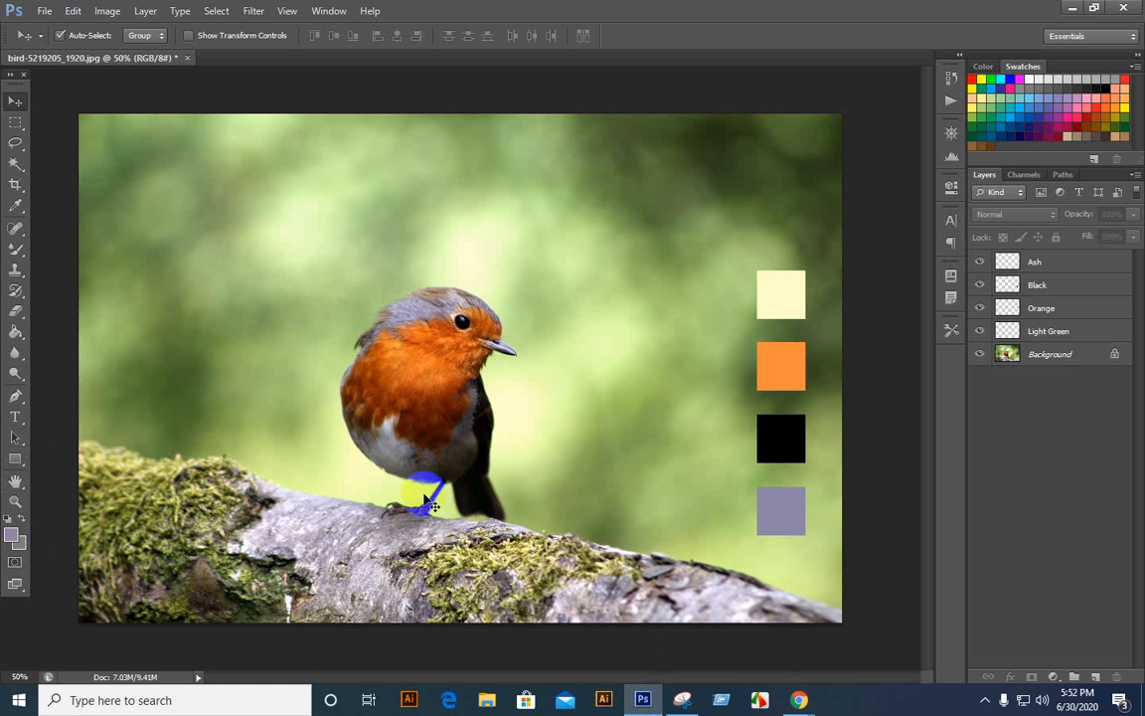
pyautogui.click(807, 698)
pyautogui.click(700, 606)
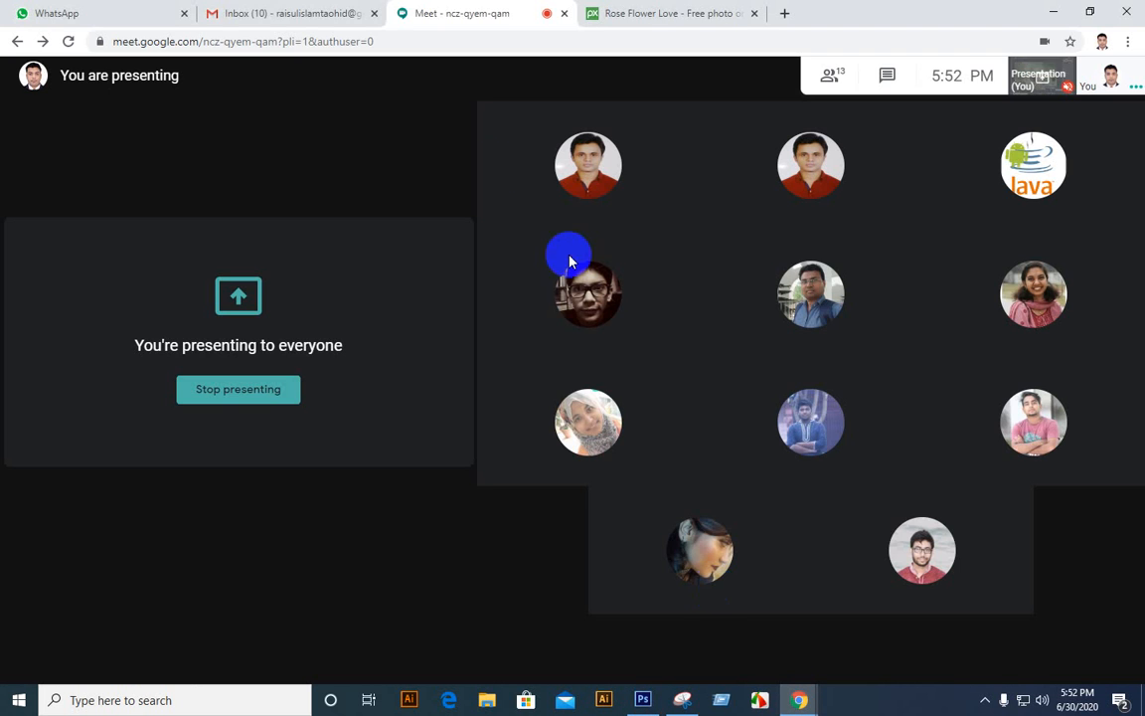
# Return to the WhatsApp chat and examine the lotus image's cut-out edges and stem enlarged, closing the image when done.
pyautogui.click(50, 11)
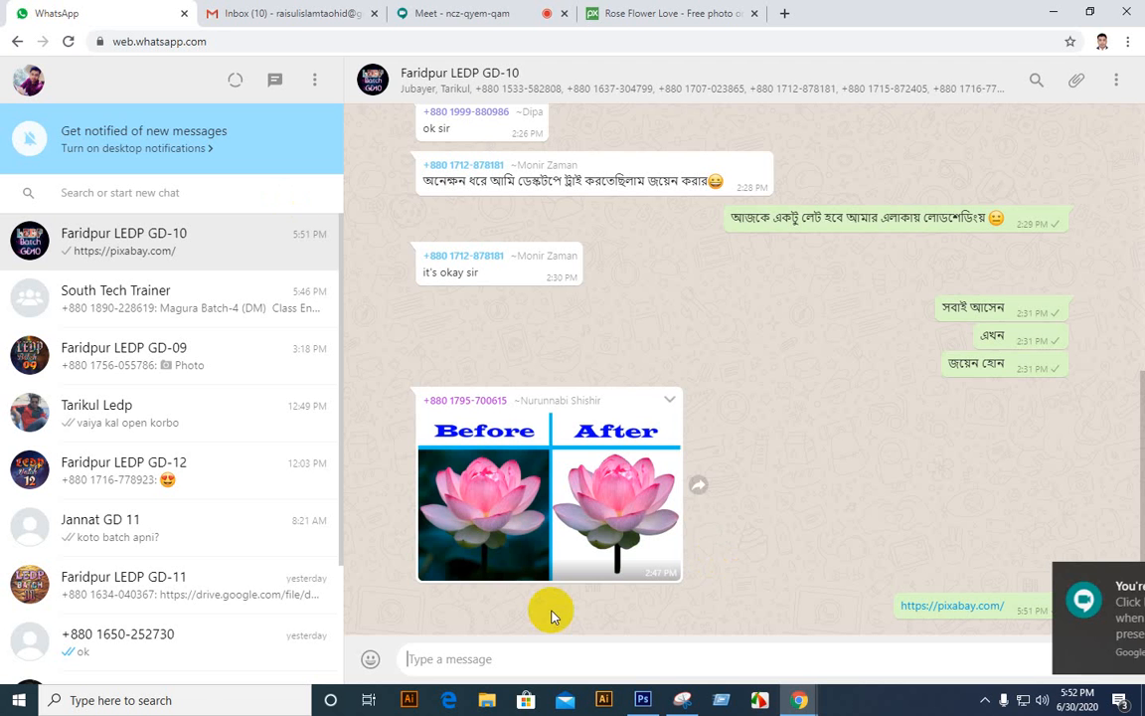
pyautogui.click(498, 547)
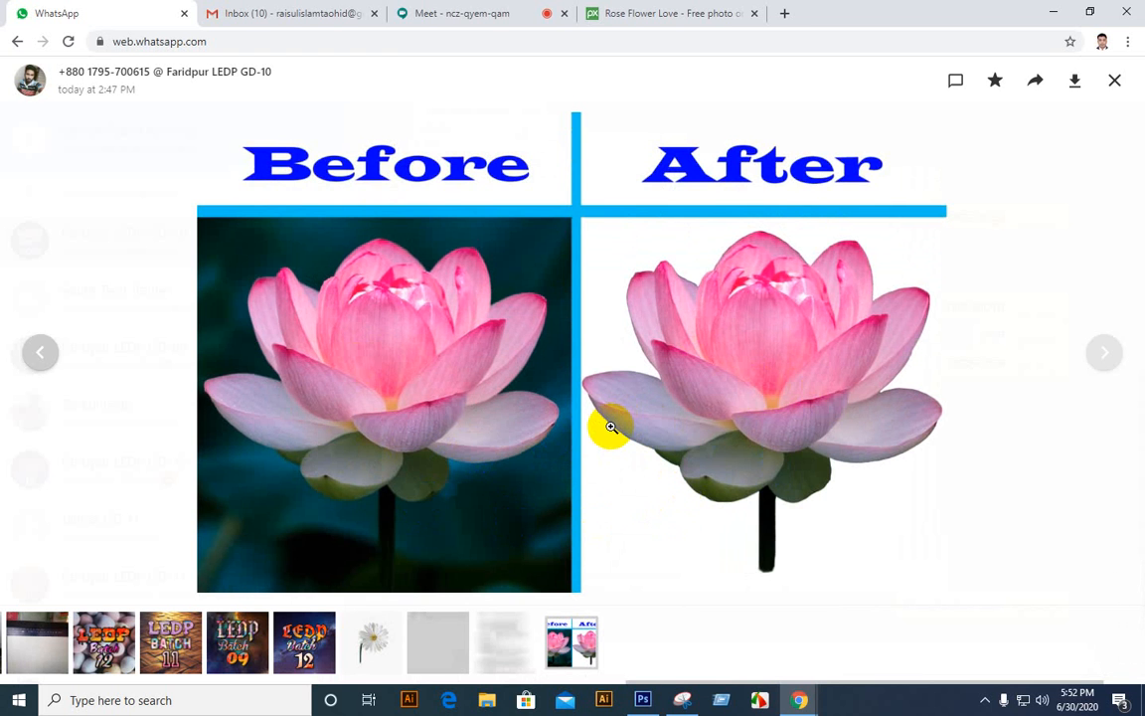
pyautogui.click(761, 504)
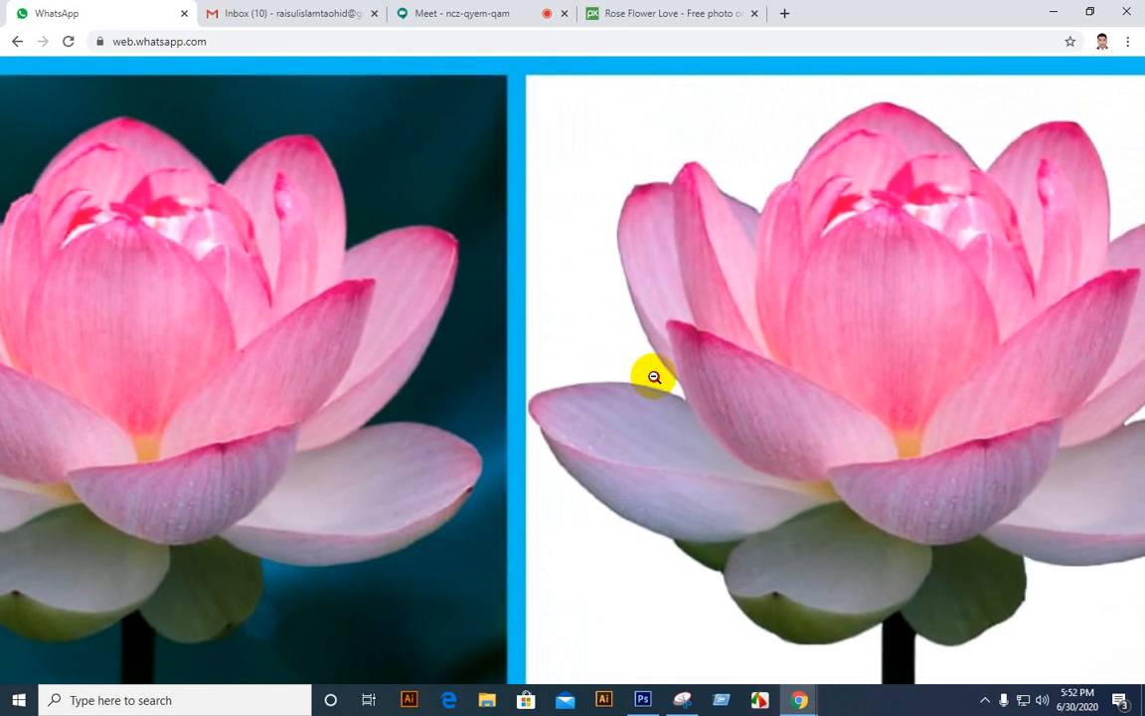
pyautogui.click(654, 376)
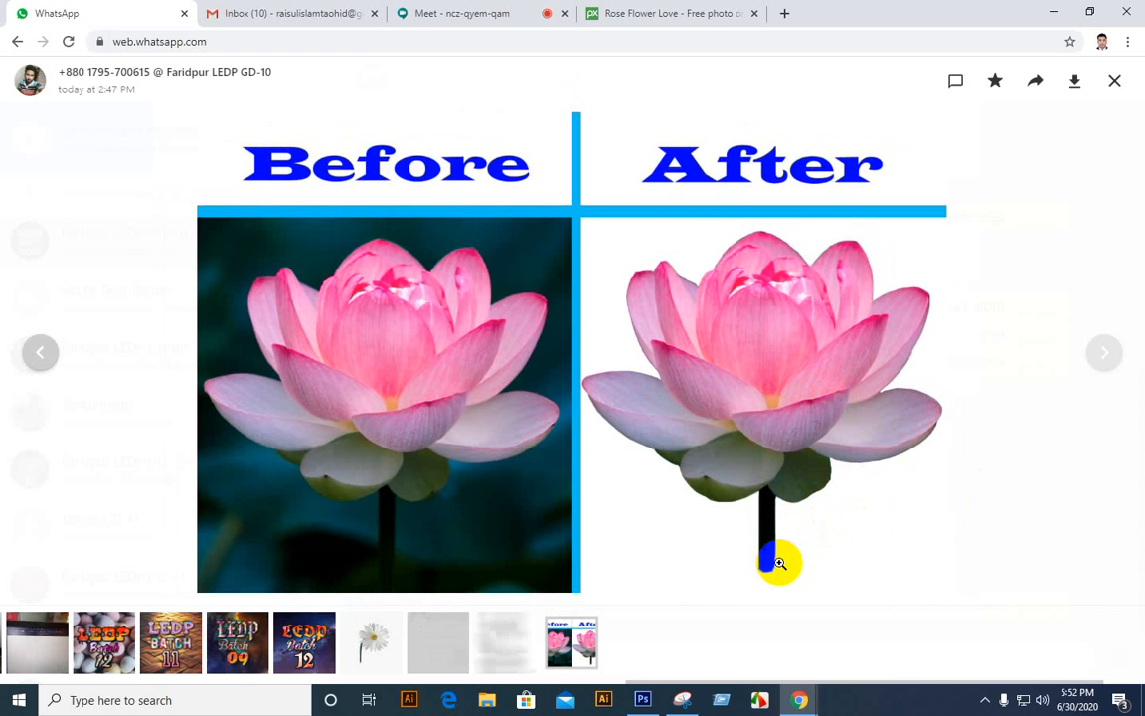
pyautogui.click(774, 481)
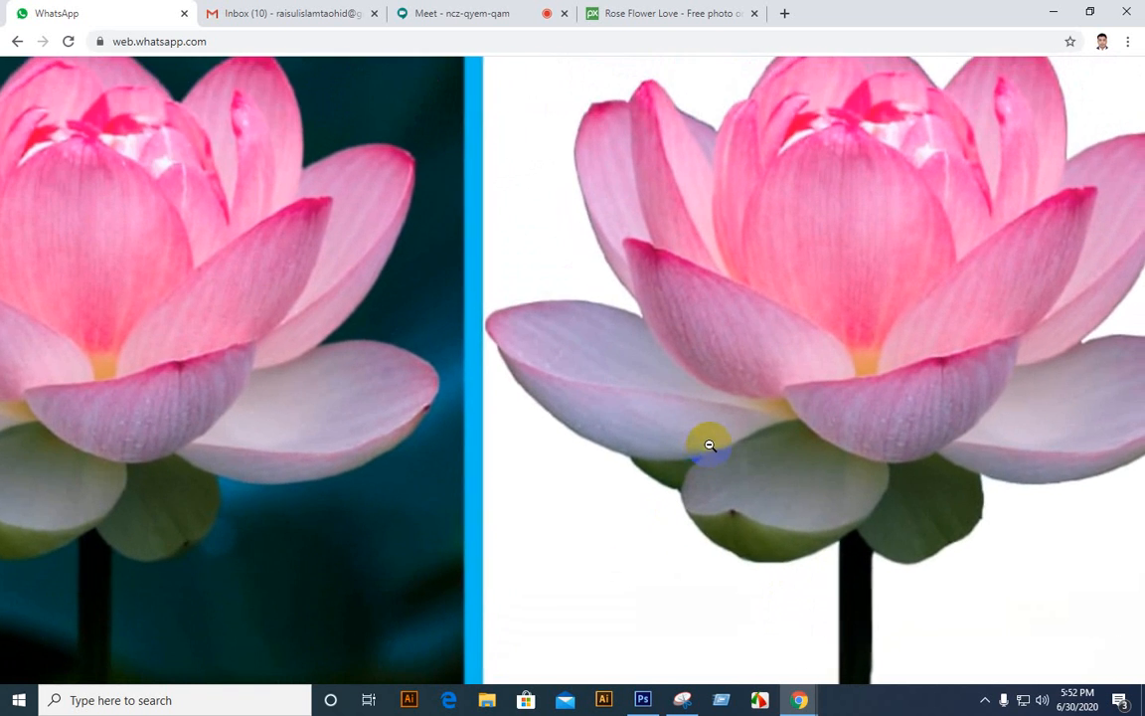
pyautogui.click(710, 445)
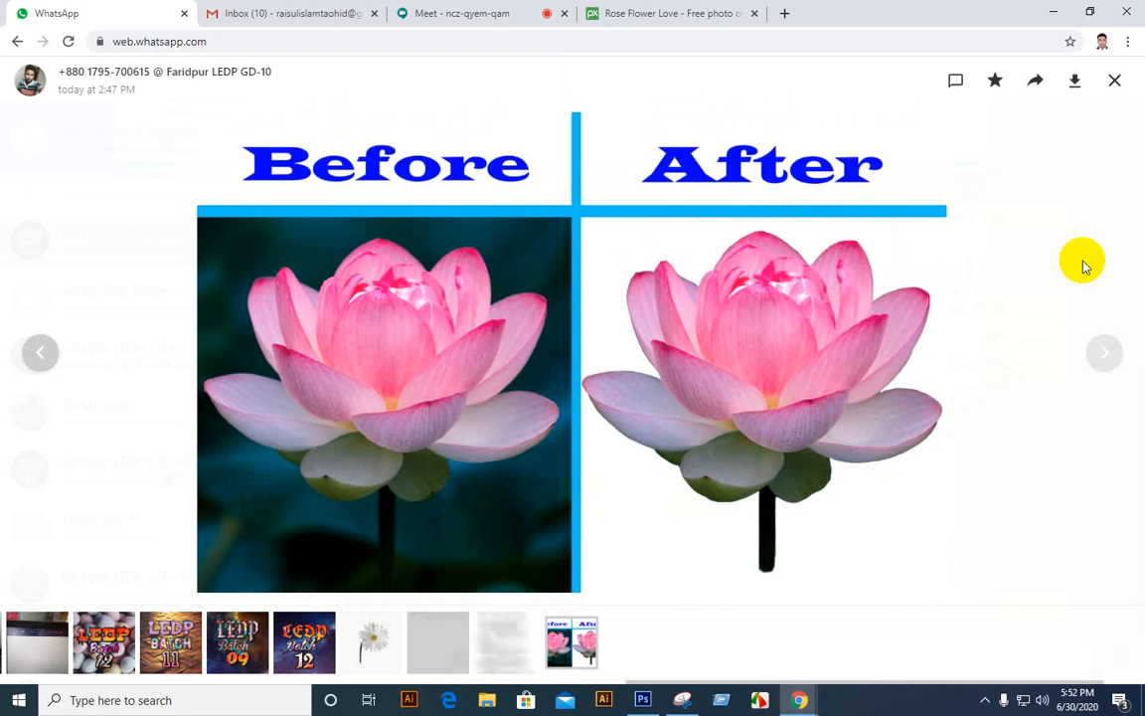
pyautogui.click(1116, 81)
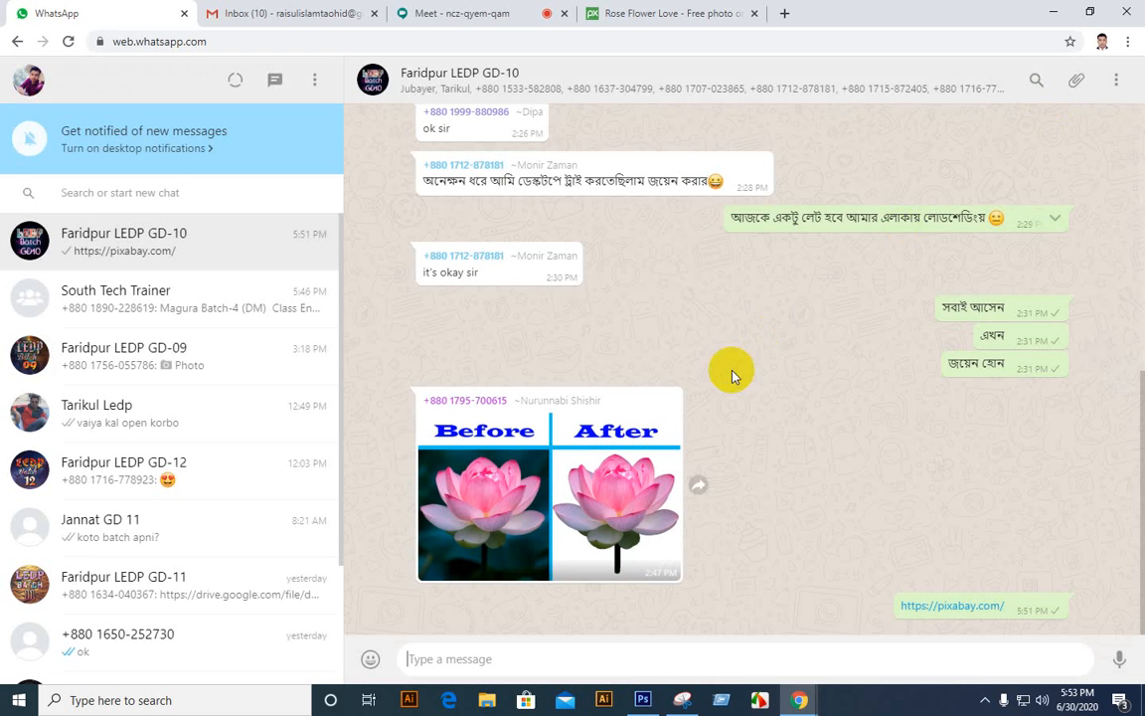
# Switch to the bird image in Photoshop, activate the Pen tool briefly, and return to the Move tool.
pyautogui.click(643, 700)
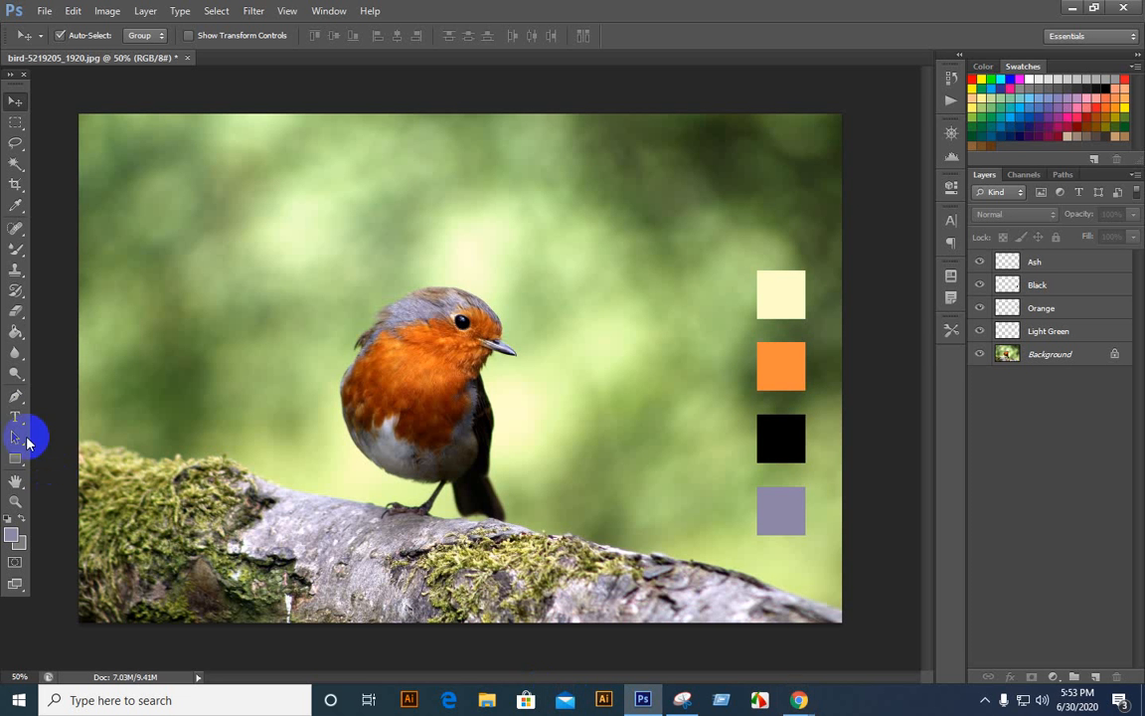
pyautogui.click(14, 399)
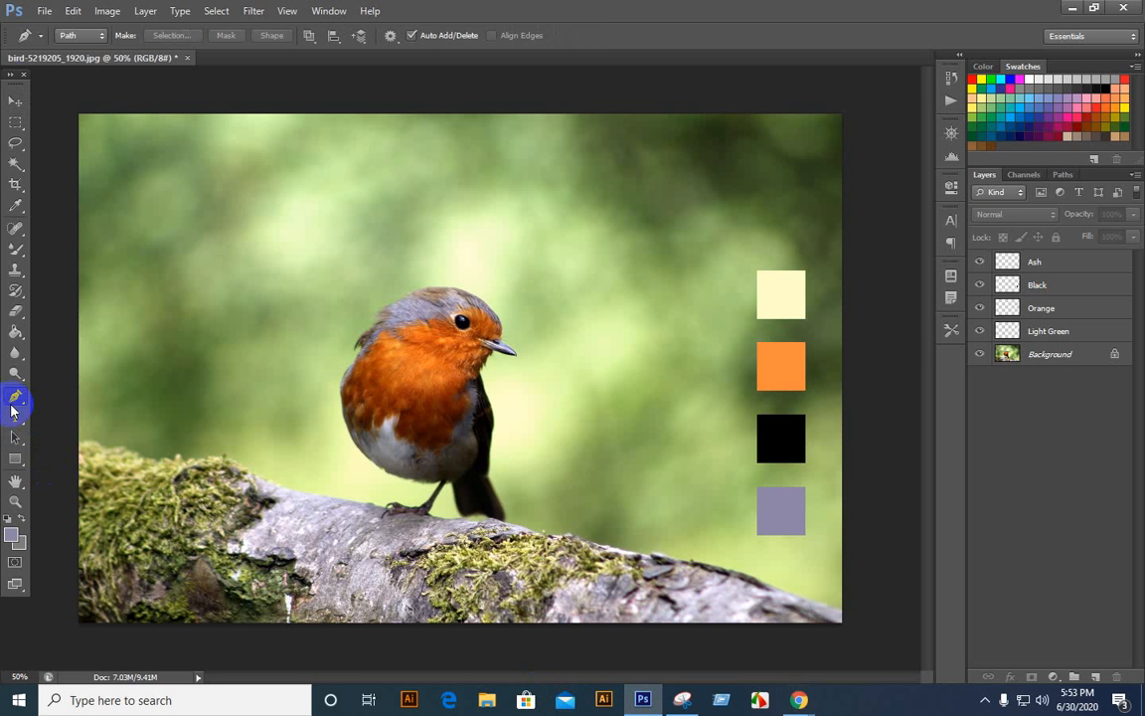
pyautogui.click(20, 102)
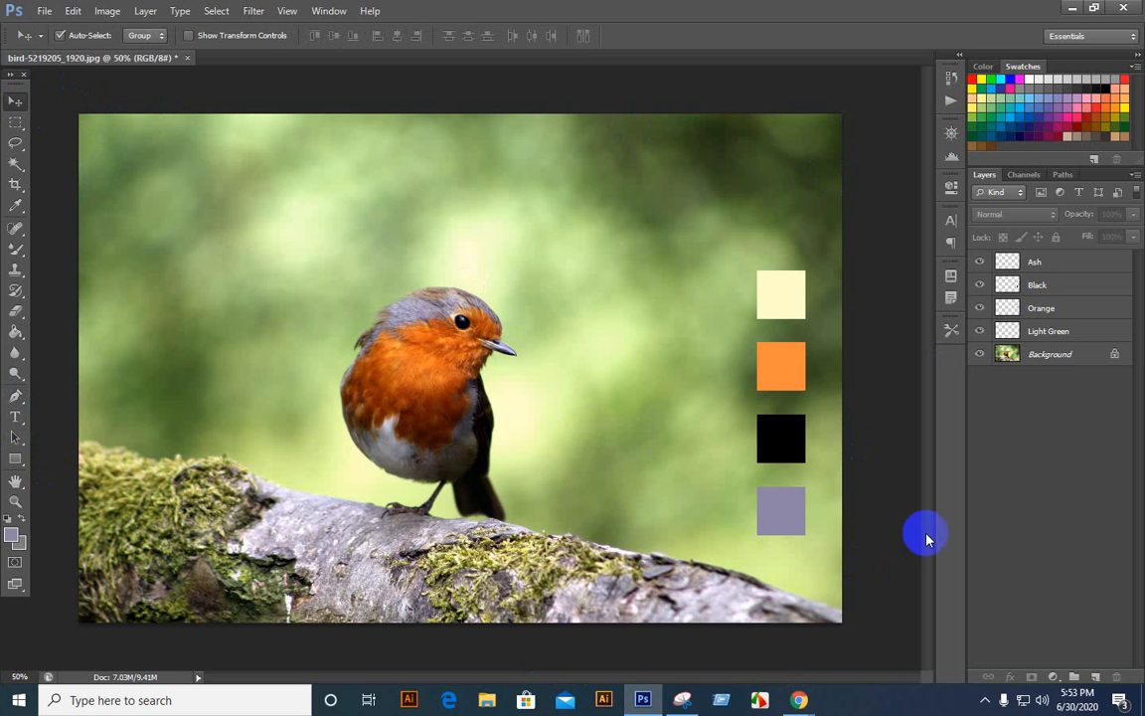
pyautogui.click(420, 418)
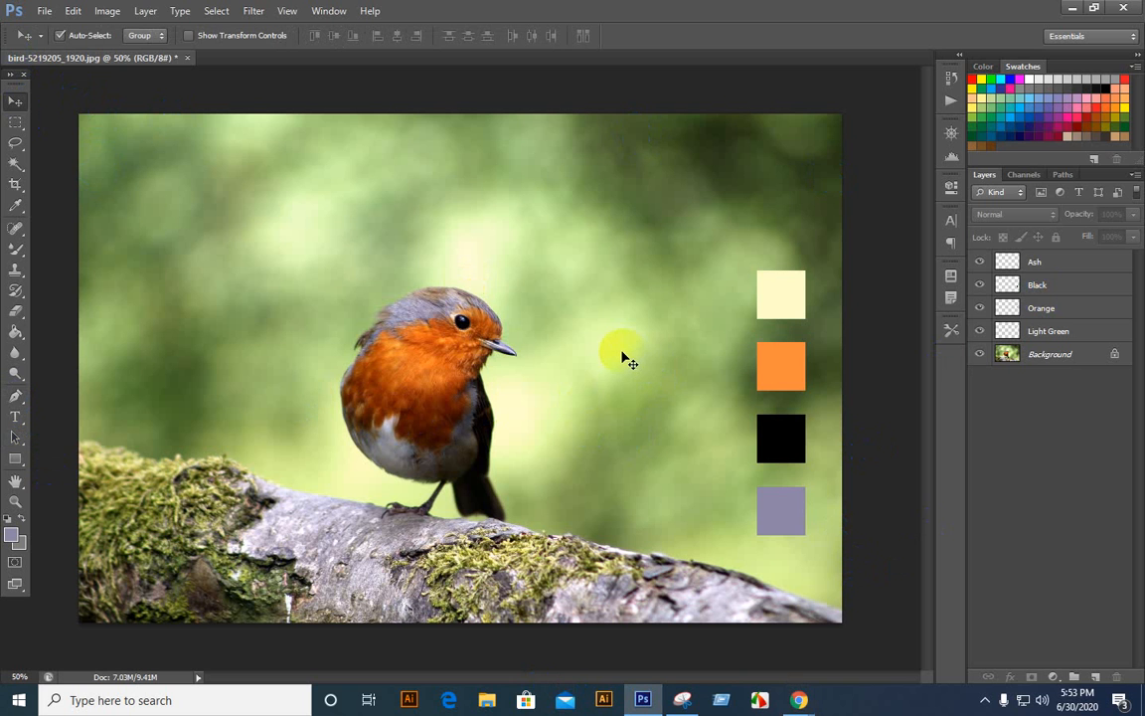
pyautogui.click(670, 241)
# Marquee-select all four swatch layers across the whole canvas and clear the selection, repeating the demonstration.
pyautogui.click(51, 103)
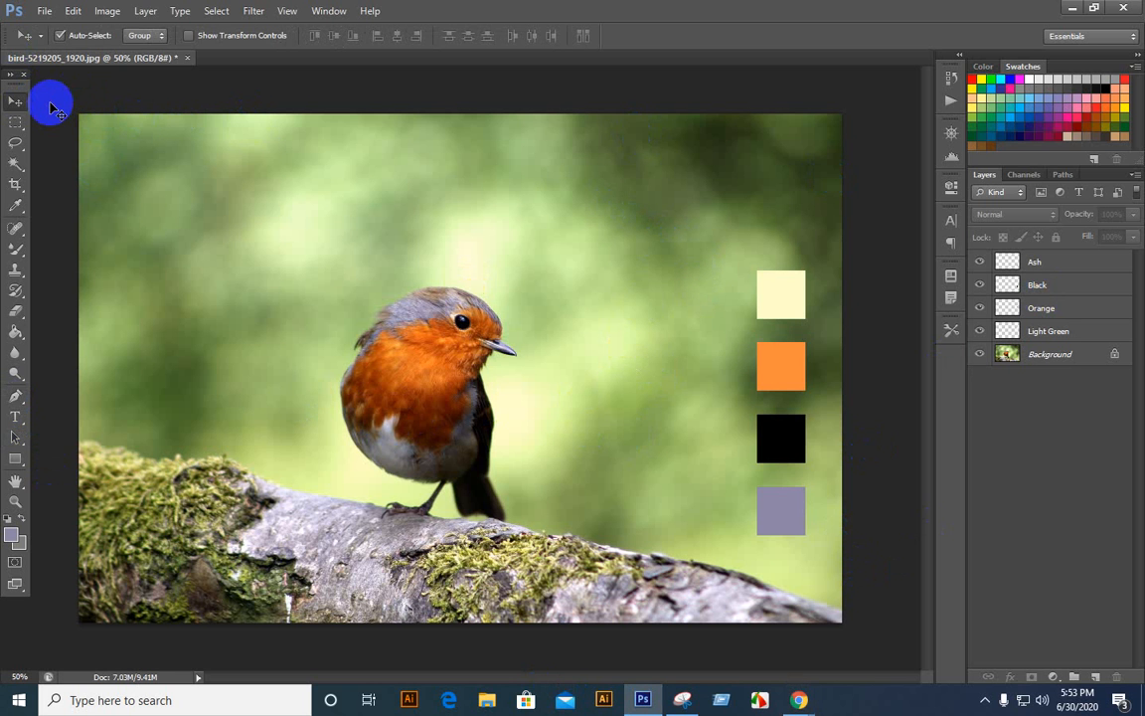
pyautogui.moveTo(51, 96); pyautogui.dragTo(912, 670)
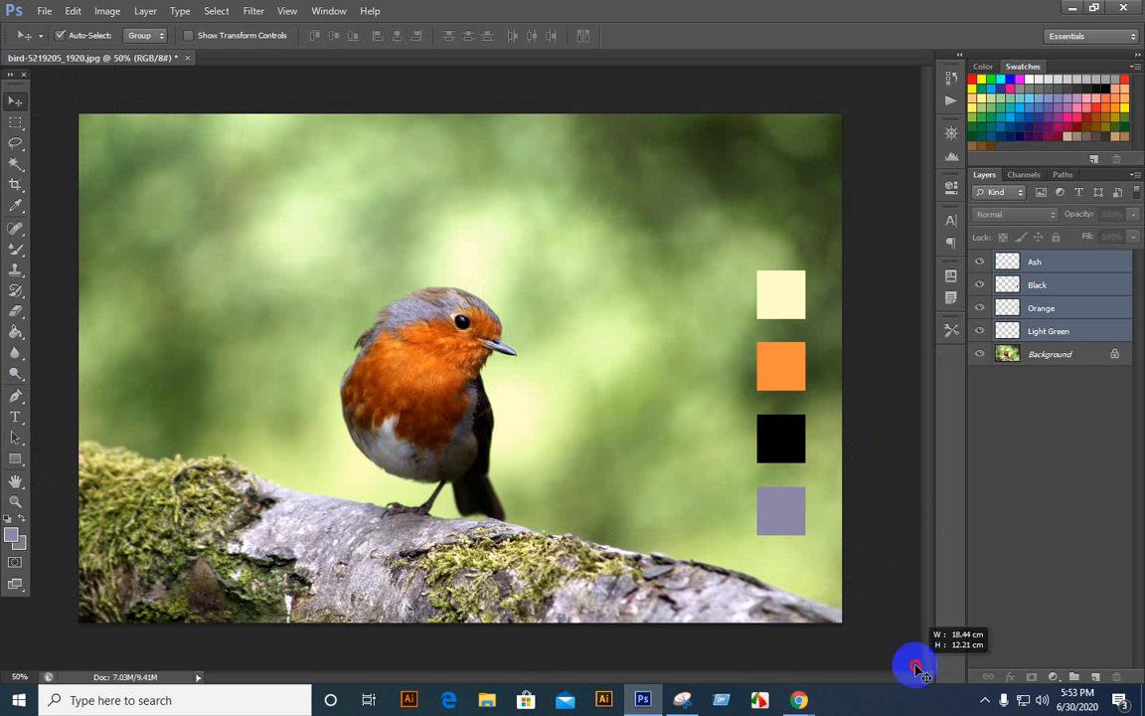
pyautogui.click(876, 619)
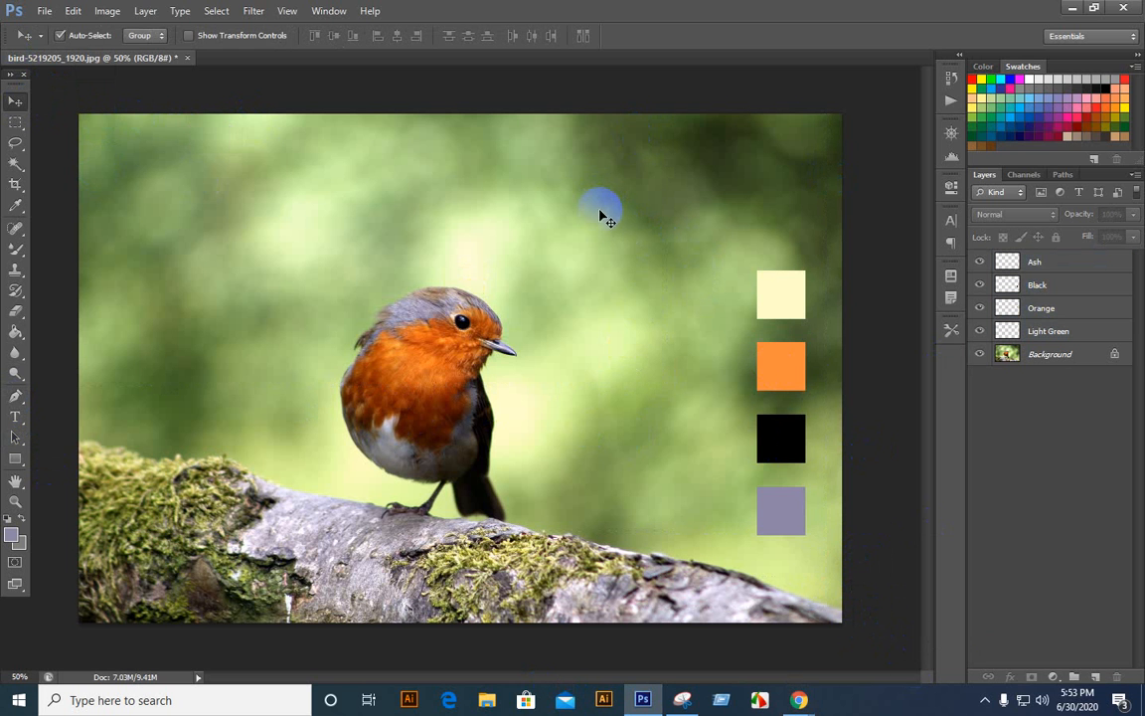
pyautogui.moveTo(603, 215); pyautogui.dragTo(979, 634)
pyautogui.moveTo(67, 94); pyautogui.dragTo(919, 664)
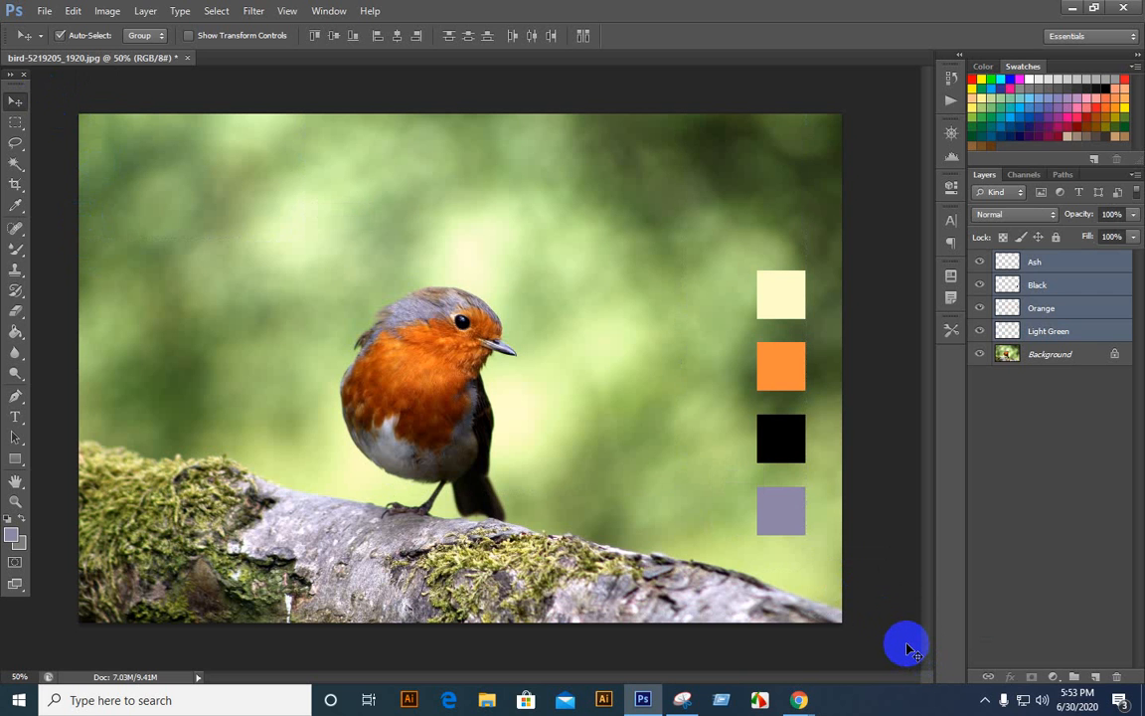
pyautogui.click(906, 648)
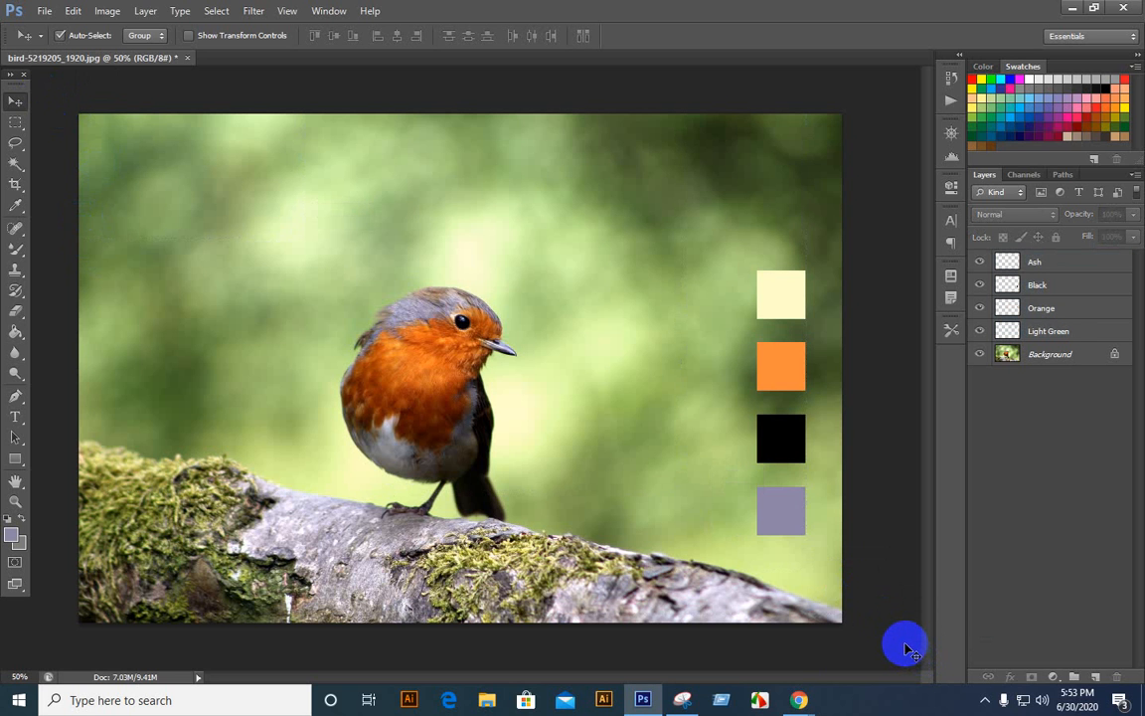
# Switch back to the Chrome window showing the WhatsApp group chat.
pyautogui.click(798, 700)
pyautogui.click(703, 628)
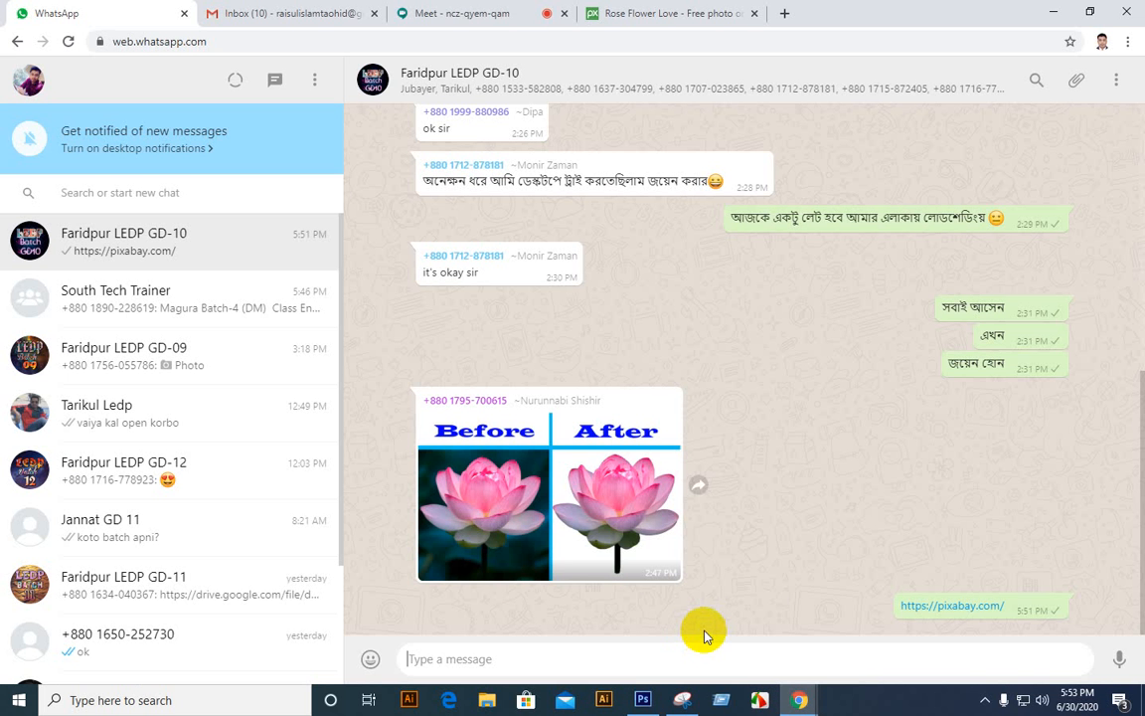
pyautogui.write('https://pixabay.com/')
pyautogui.moveTo(578, 659); pyautogui.dragTo(371, 670)
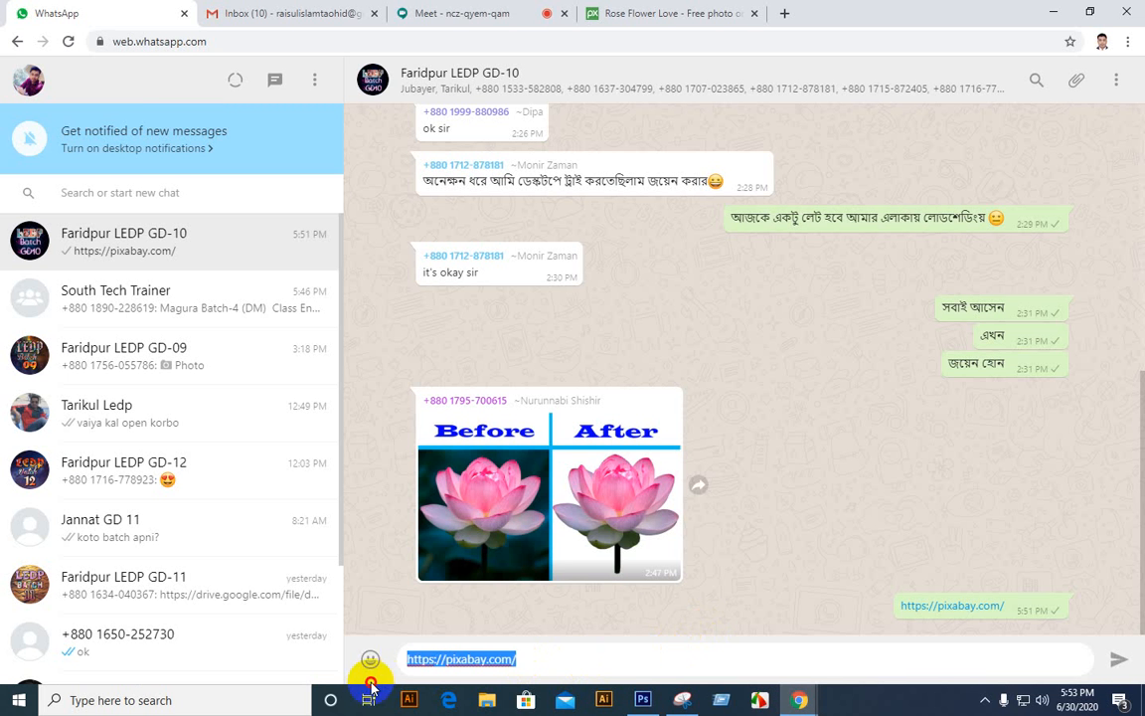
pyautogui.press('BackSpace')
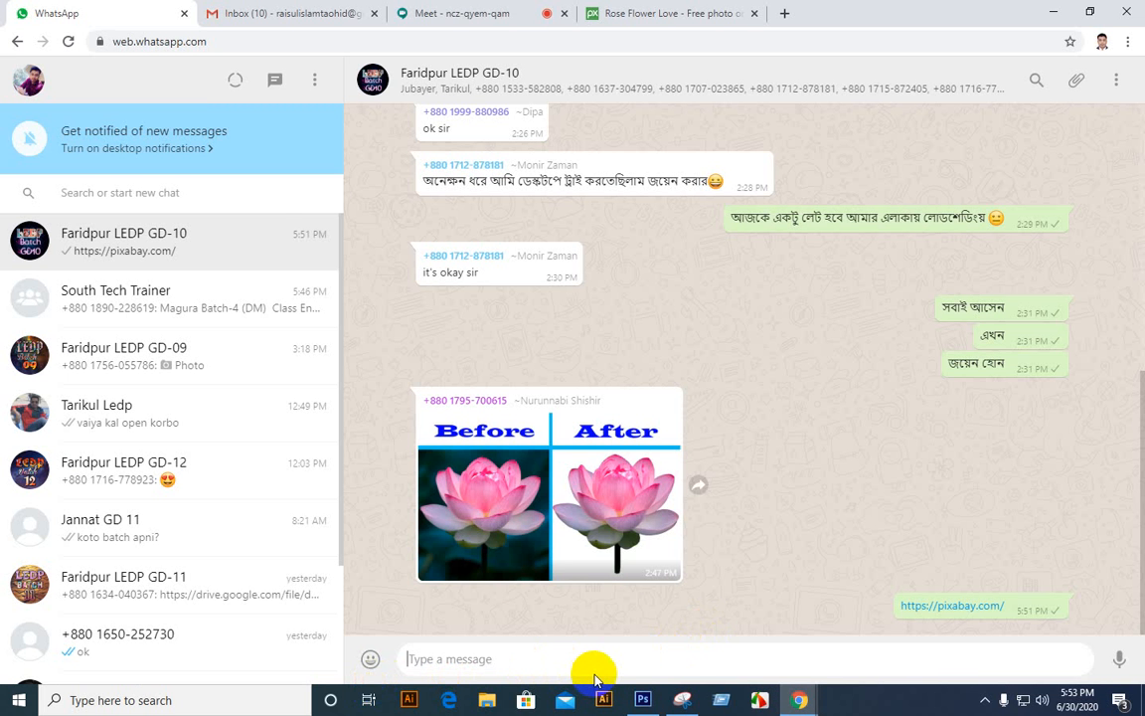
# Switch to Photoshop and close the bird image without saving its changes.
pyautogui.hotkey('alt', 'Tab')
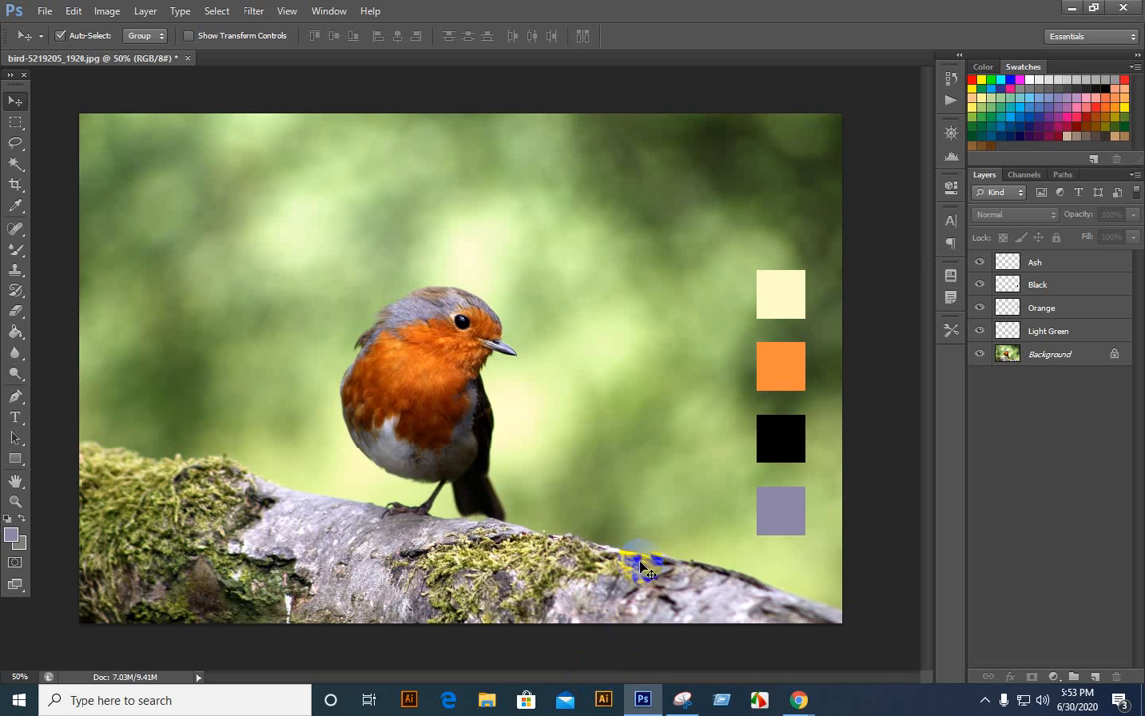
pyautogui.click(187, 59)
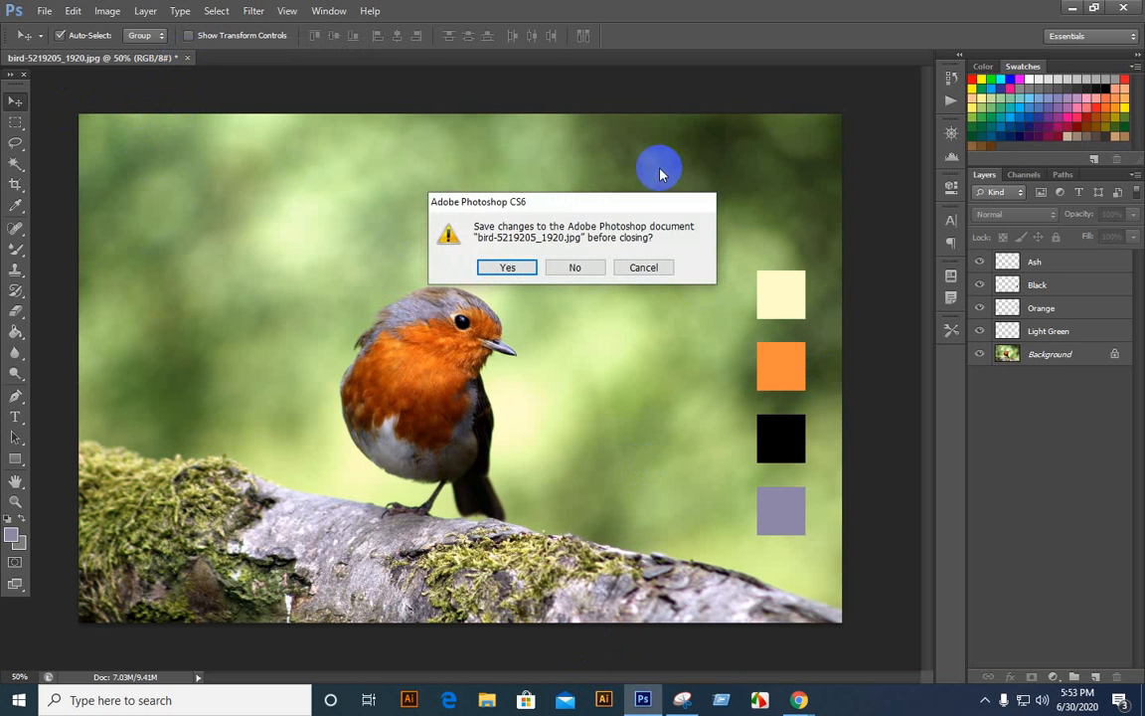
pyautogui.click(586, 265)
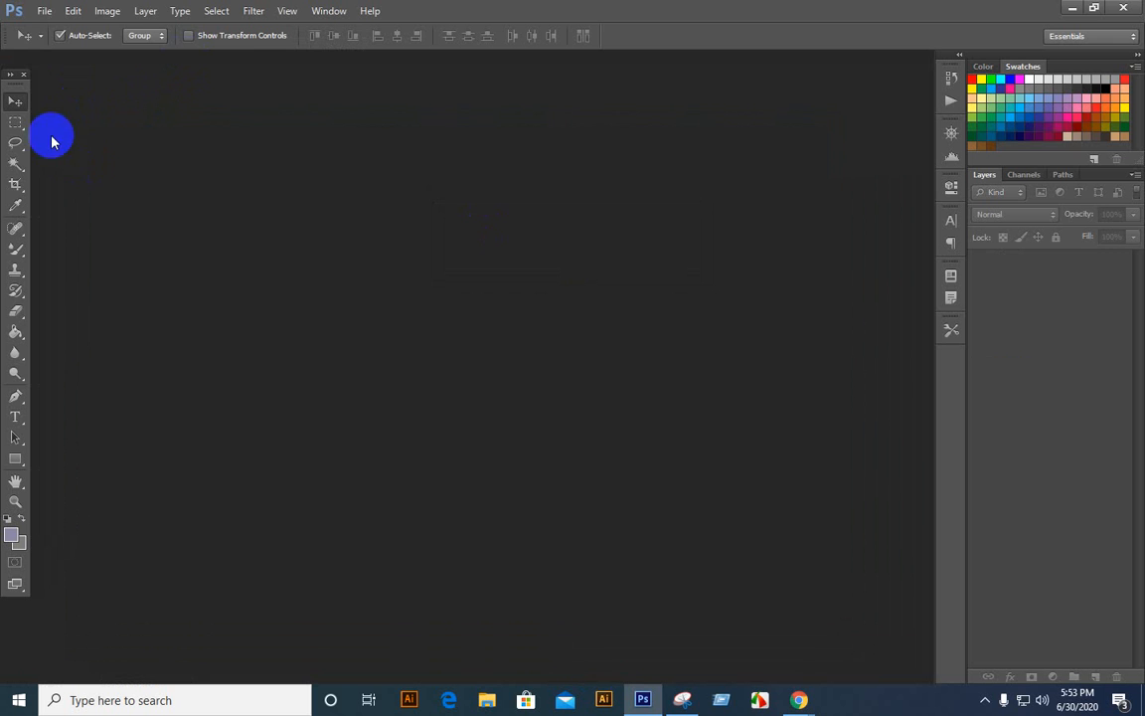
# Open the acne-1606765_1920 image from the Downloads folder.
pyautogui.click(43, 11)
pyautogui.click(58, 42)
pyautogui.click(482, 311)
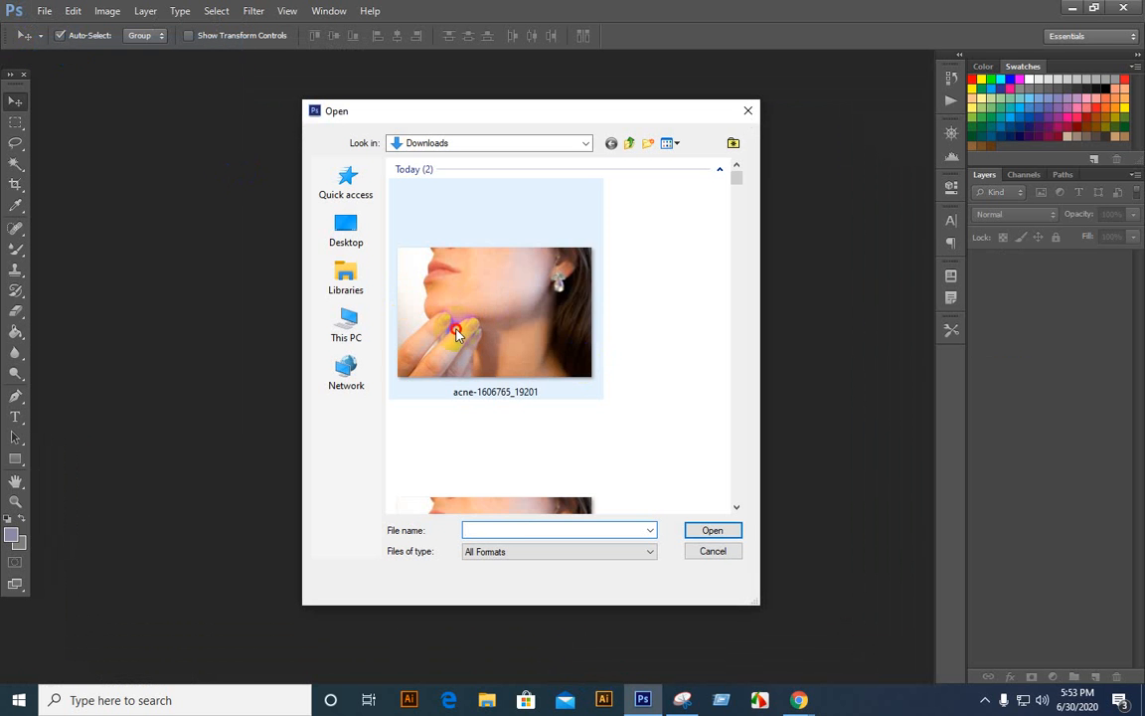
pyautogui.scroll(-1, 567, 397)
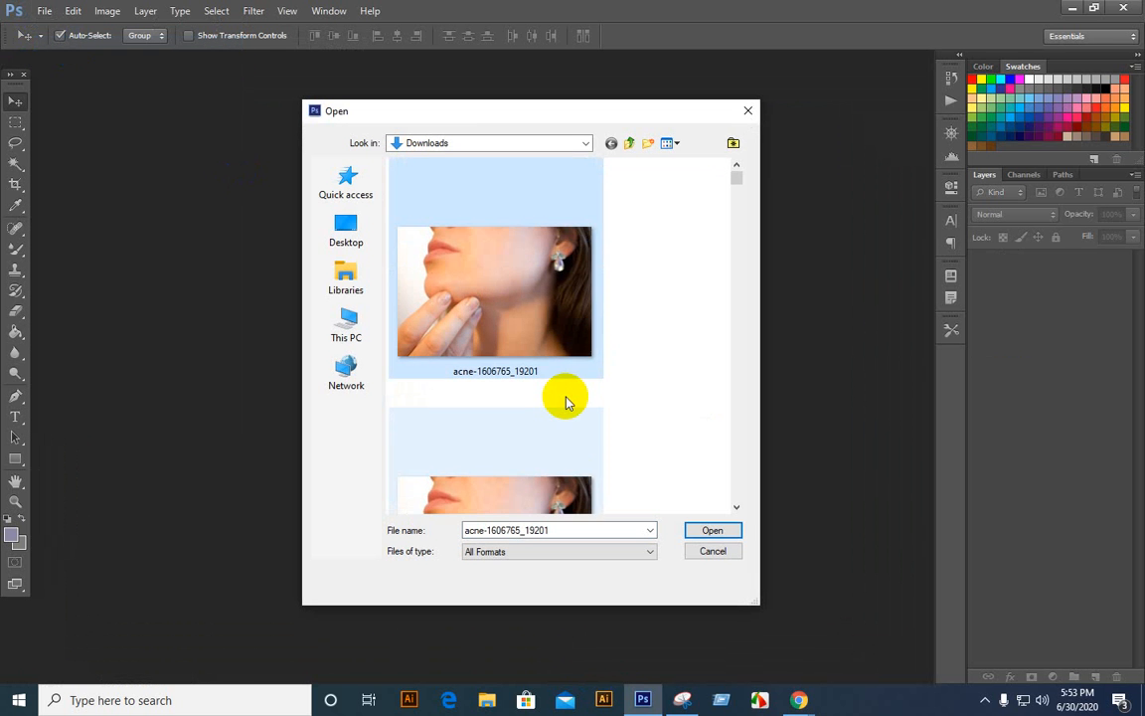
pyautogui.scroll(-2, 565, 402)
pyautogui.scroll(-3, 566, 401)
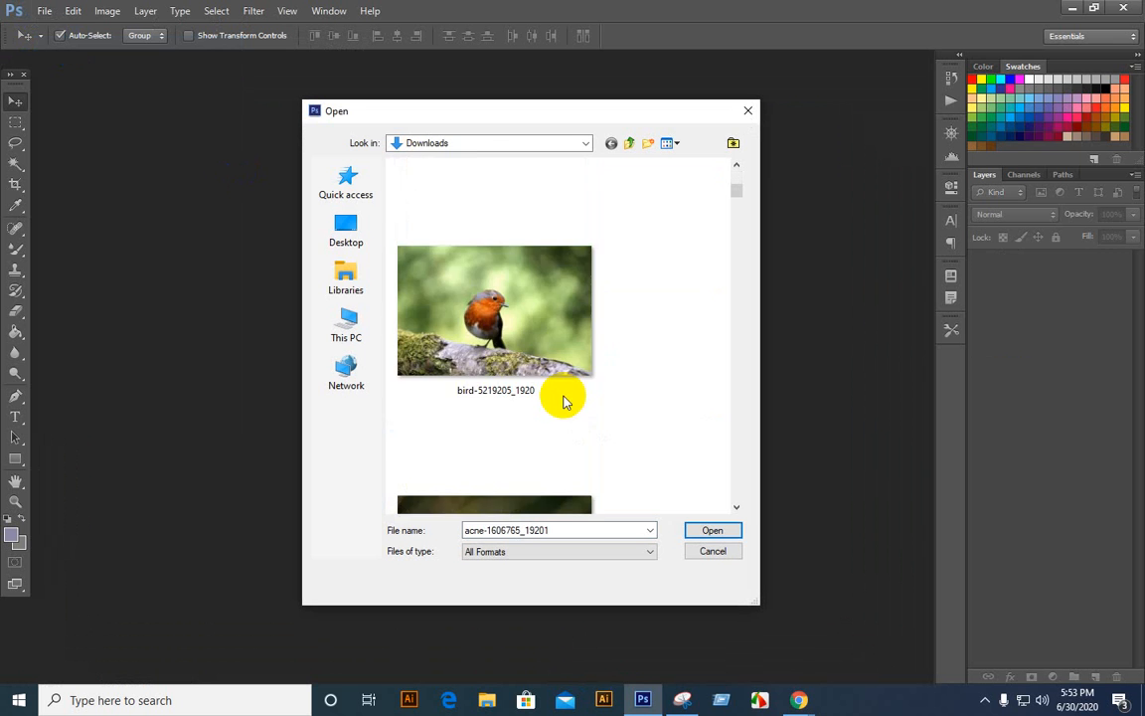
pyautogui.scroll(4, 566, 402)
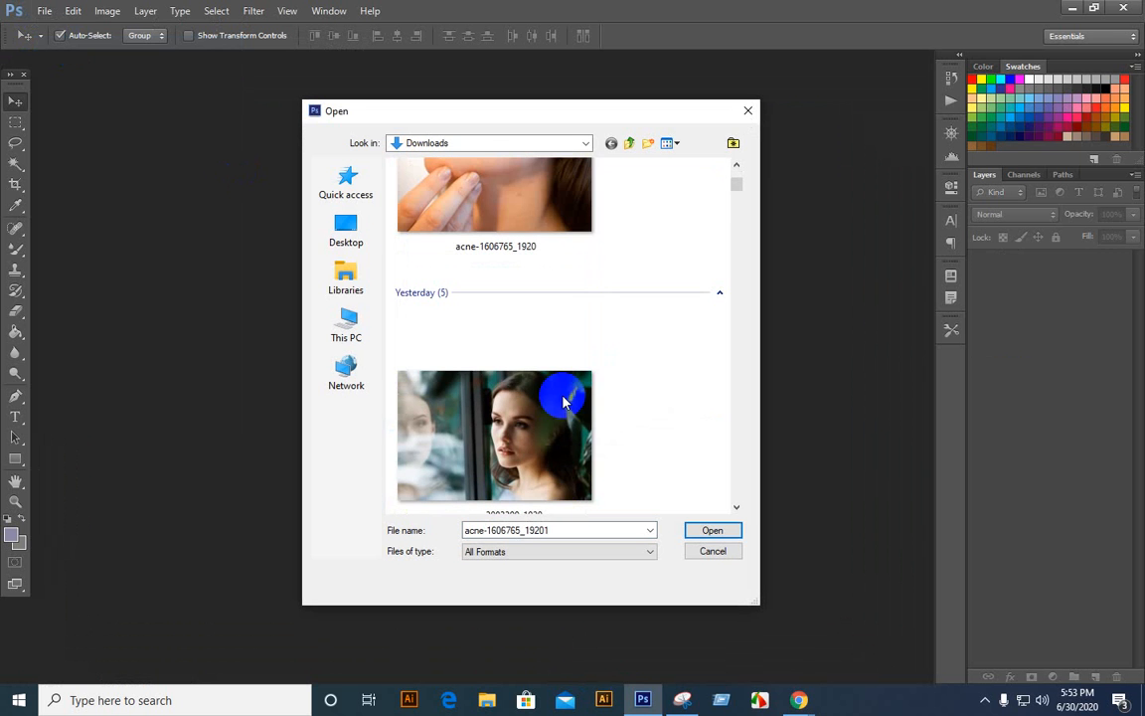
pyautogui.scroll(1, 541, 383)
pyautogui.click(501, 278)
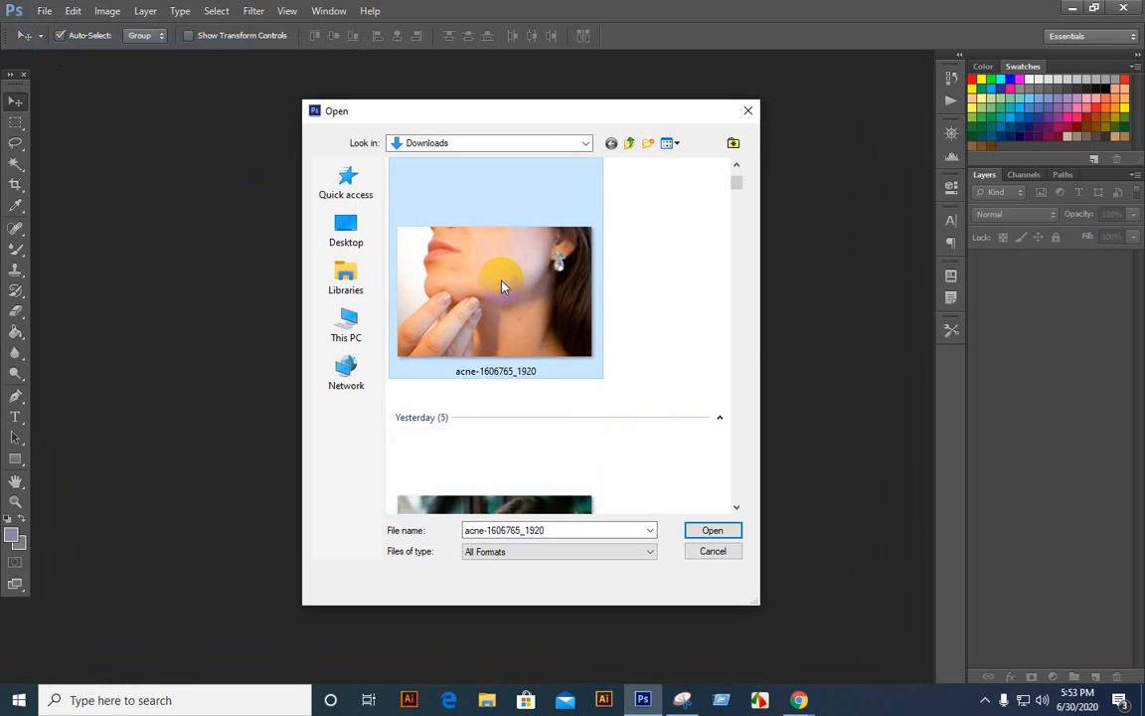
pyautogui.doubleClick(501, 287)
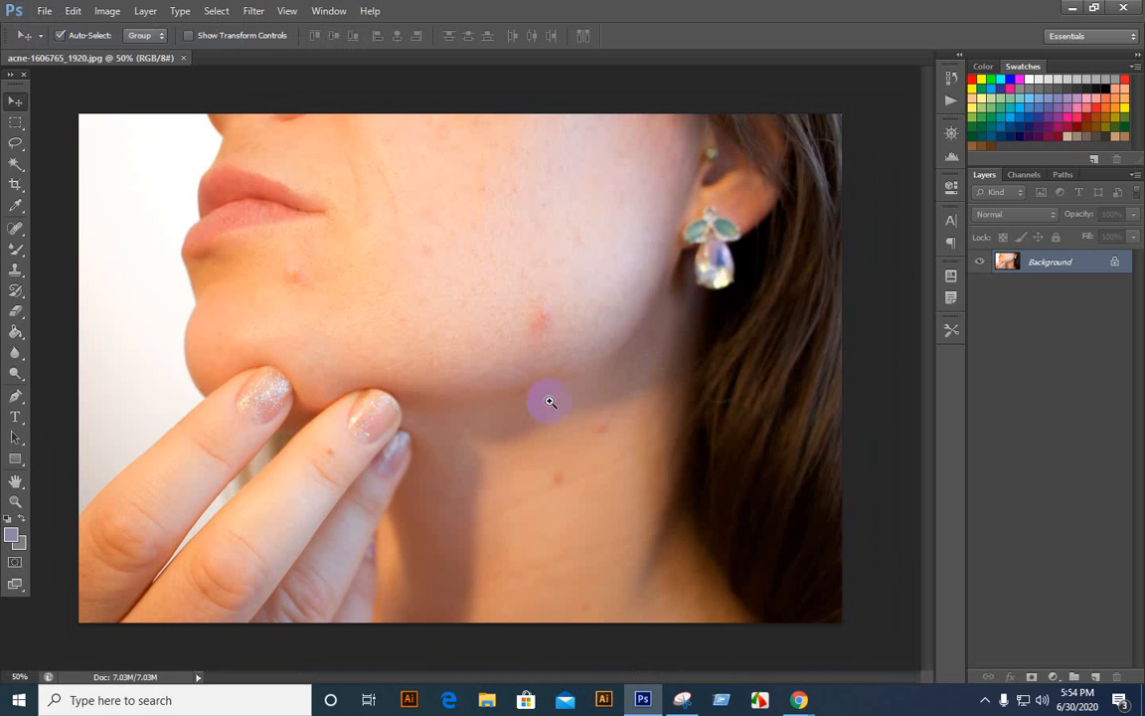
# Start cropping the acne photo and set the crop ratio to Unconstrained.
pyautogui.hotkey('ctrl', '-')
pyautogui.hotkey('ctrl', '-')
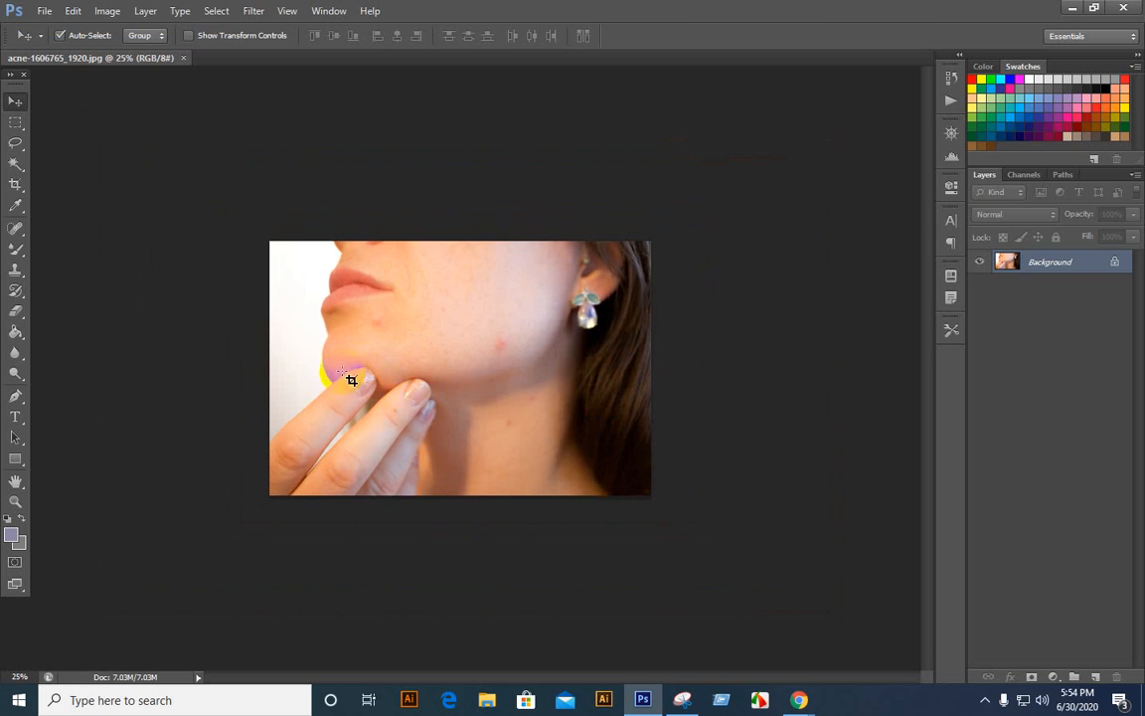
pyautogui.press('c')
pyautogui.hotkey('ctrl', '-')
pyautogui.moveTo(328, 390); pyautogui.dragTo(309, 343)
pyautogui.click(90, 36)
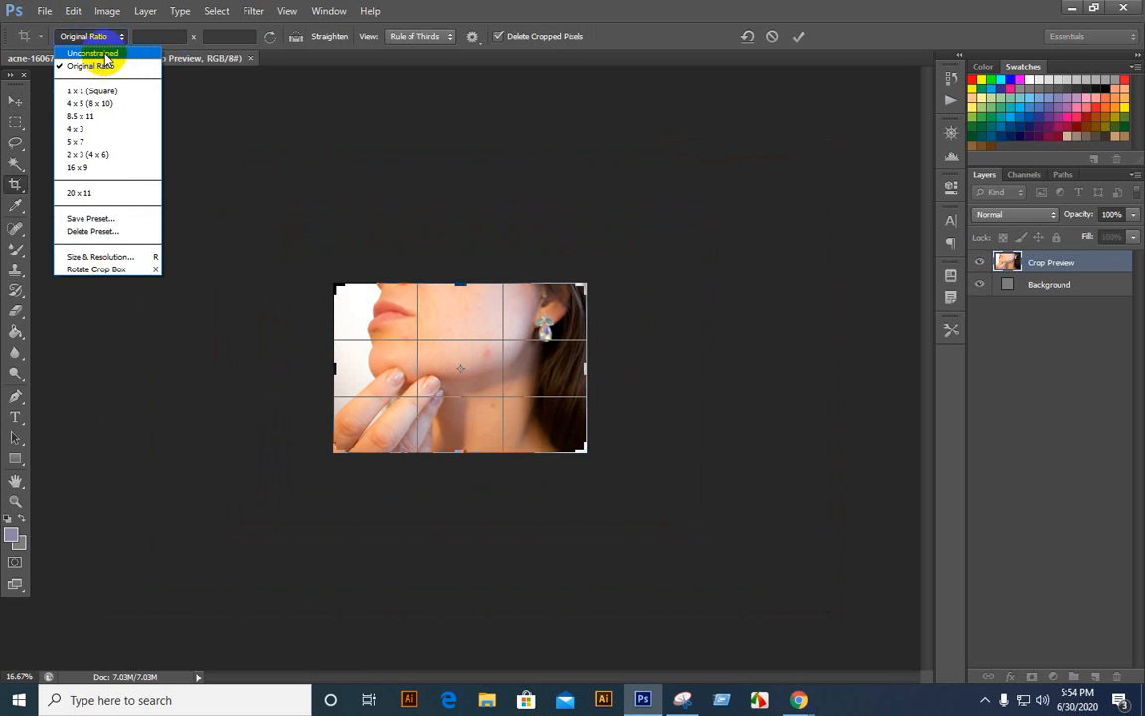
pyautogui.click(94, 50)
pyautogui.click(338, 371)
pyautogui.moveTo(314, 370); pyautogui.dragTo(251, 366)
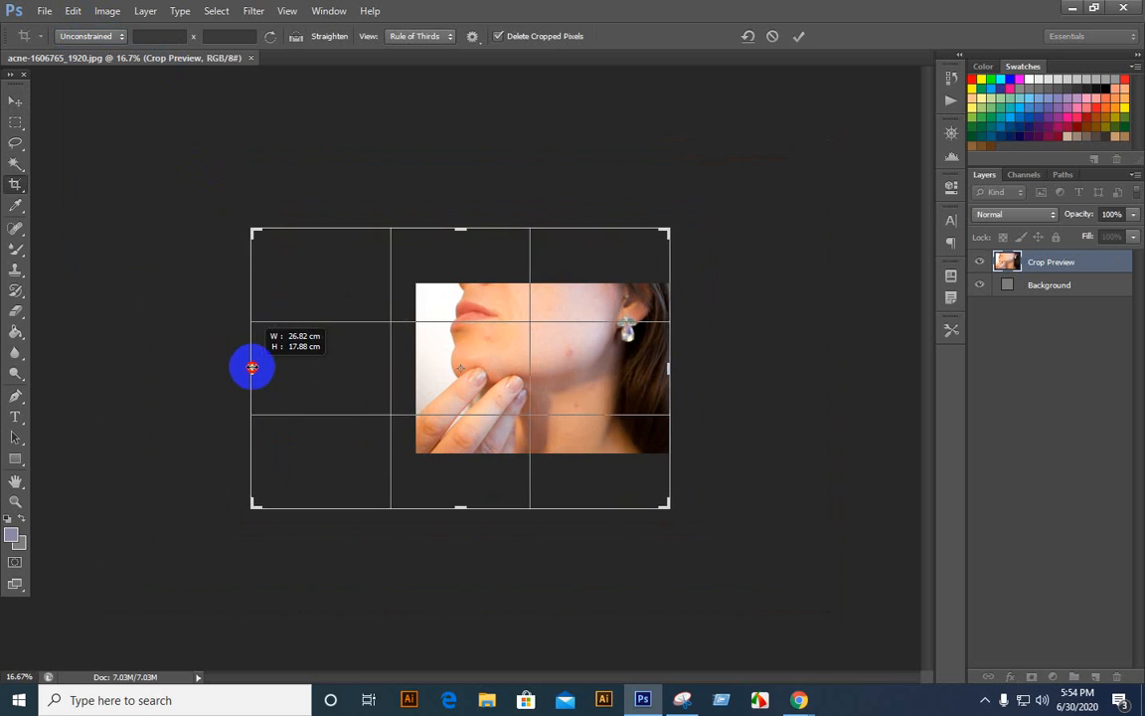
pyautogui.hotkey('ctrl', 'z')
pyautogui.click(104, 38)
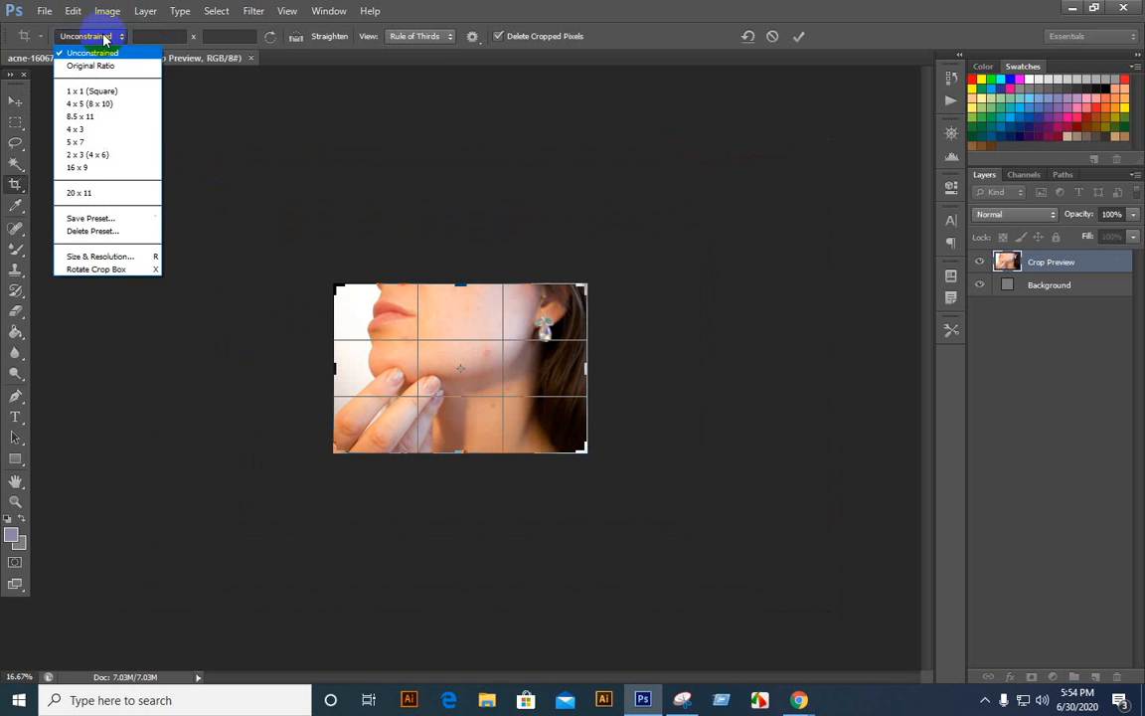
pyautogui.click(104, 37)
# Extend the crop frame well beyond the photo's left edge, keep its height, and apply the crop.
pyautogui.click(342, 379)
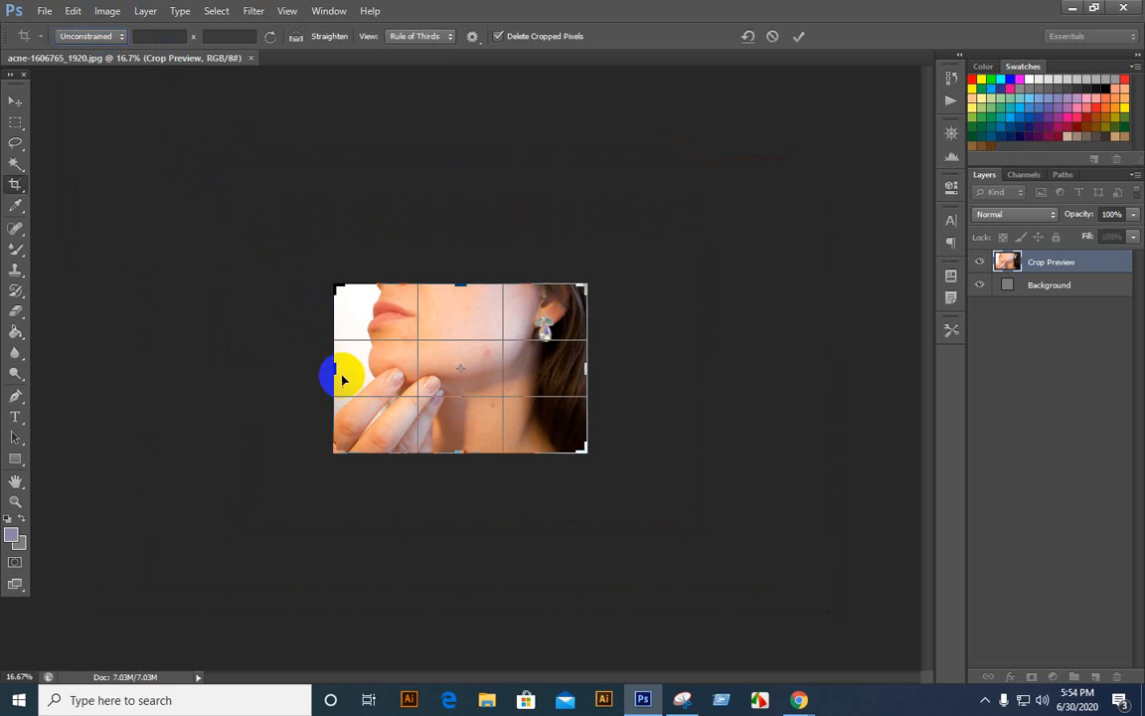
pyautogui.moveTo(332, 371); pyautogui.dragTo(245, 368)
pyautogui.click(16, 100)
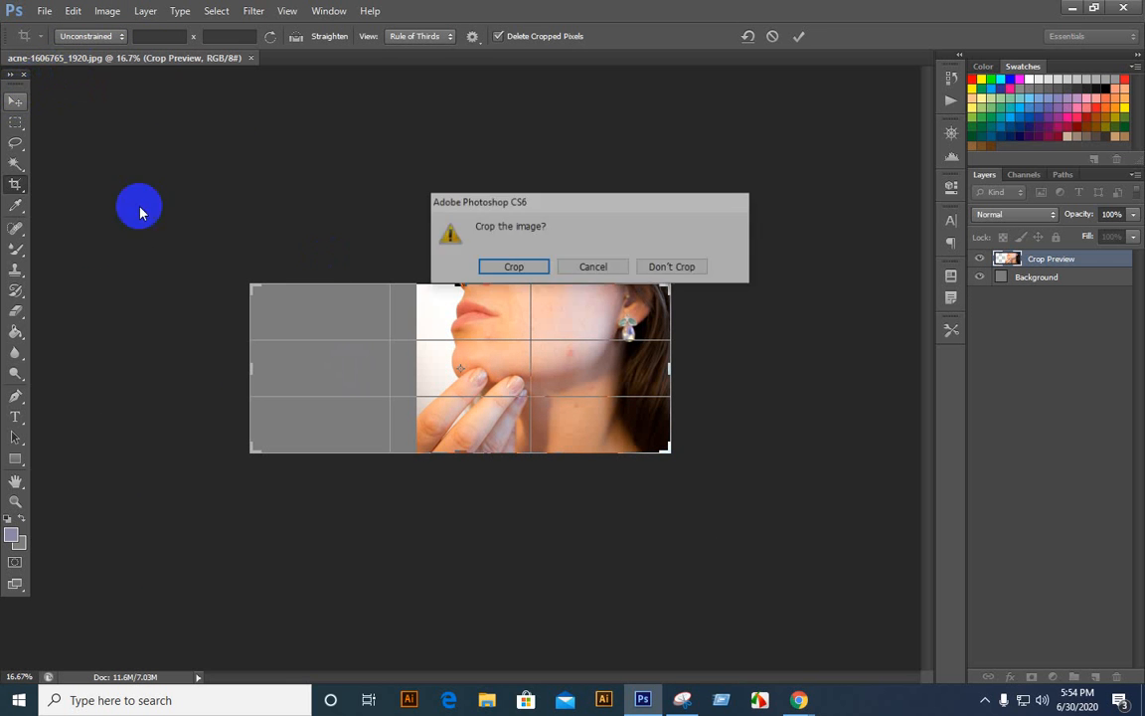
pyautogui.press('Return')
pyautogui.hotkey('ctrl', '0')
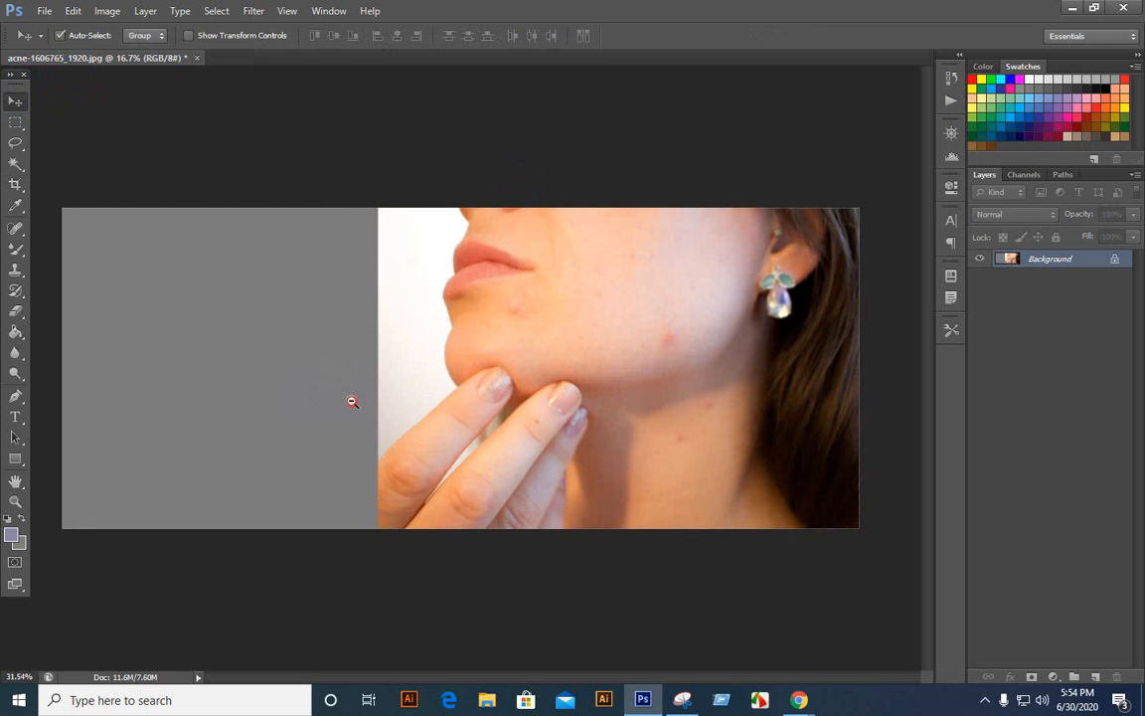
# Convert the locked Background into a regular layer with the default settings.
pyautogui.doubleClick(1010, 259)
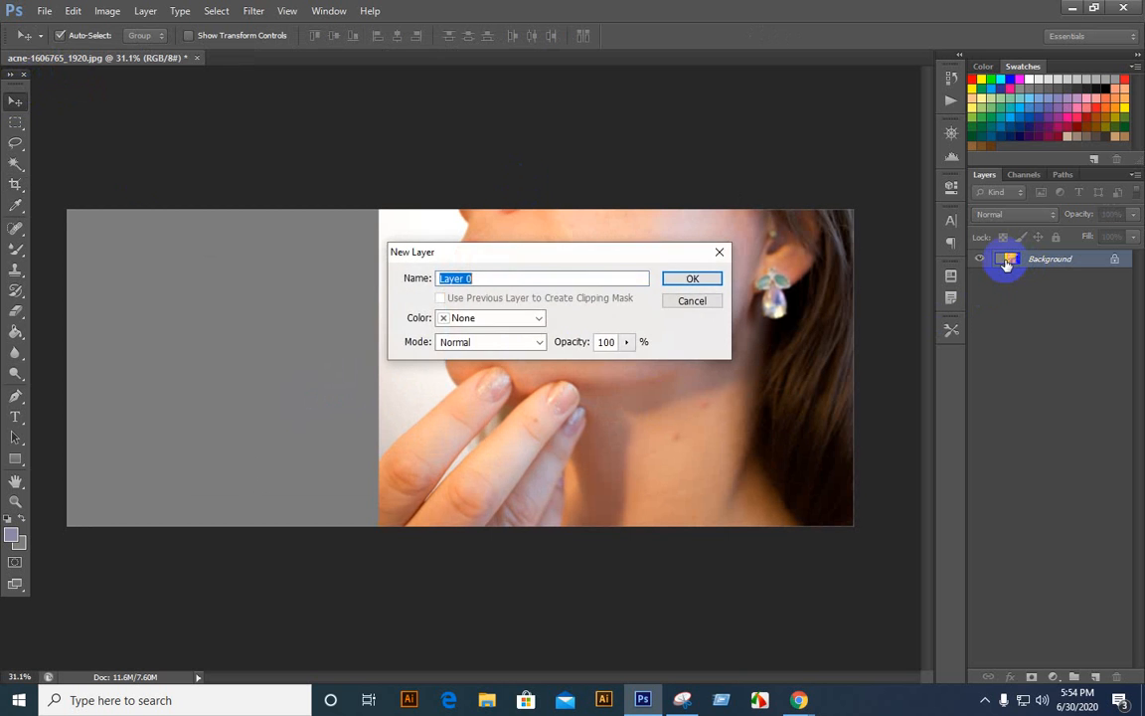
pyautogui.press('Return')
pyautogui.moveTo(547, 387); pyautogui.dragTo(518, 387)
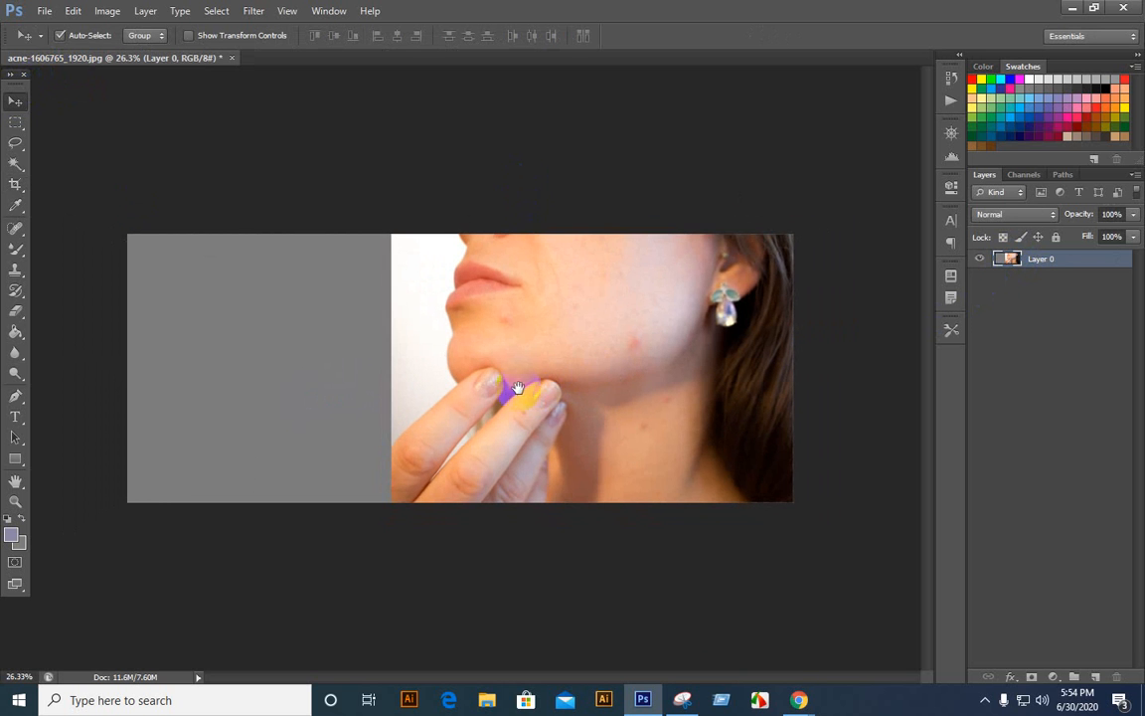
pyautogui.moveTo(264, 357); pyautogui.dragTo(288, 349)
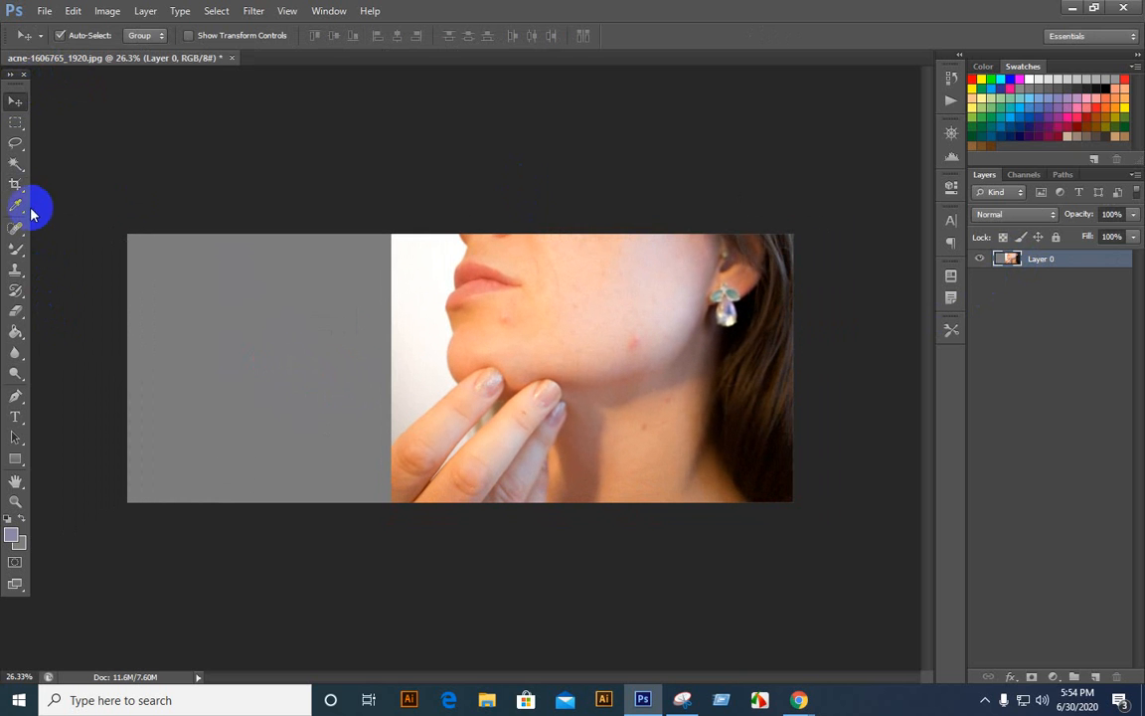
# Select the plain grey area beside the photo with the Magic Wand tool at tolerance 100.
pyautogui.click(16, 167)
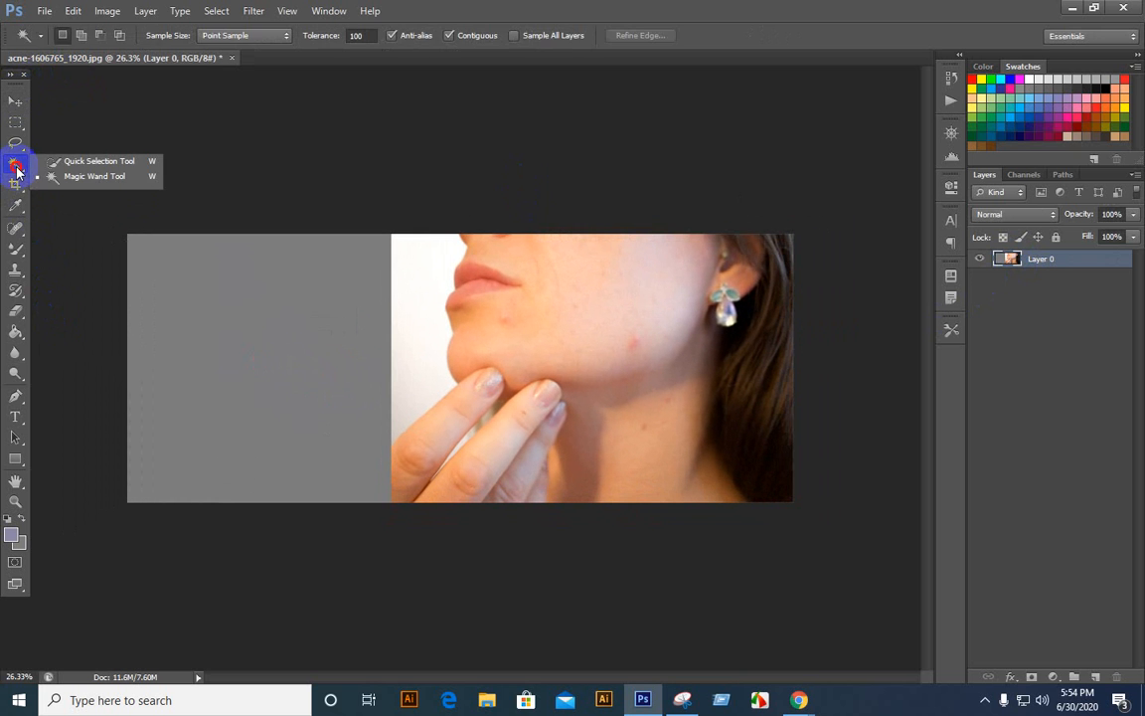
pyautogui.moveTo(16, 171)
pyautogui.mouseDown()
pyautogui.moveTo(112, 163)
pyautogui.moveTo(109, 178)
pyautogui.mouseUp()
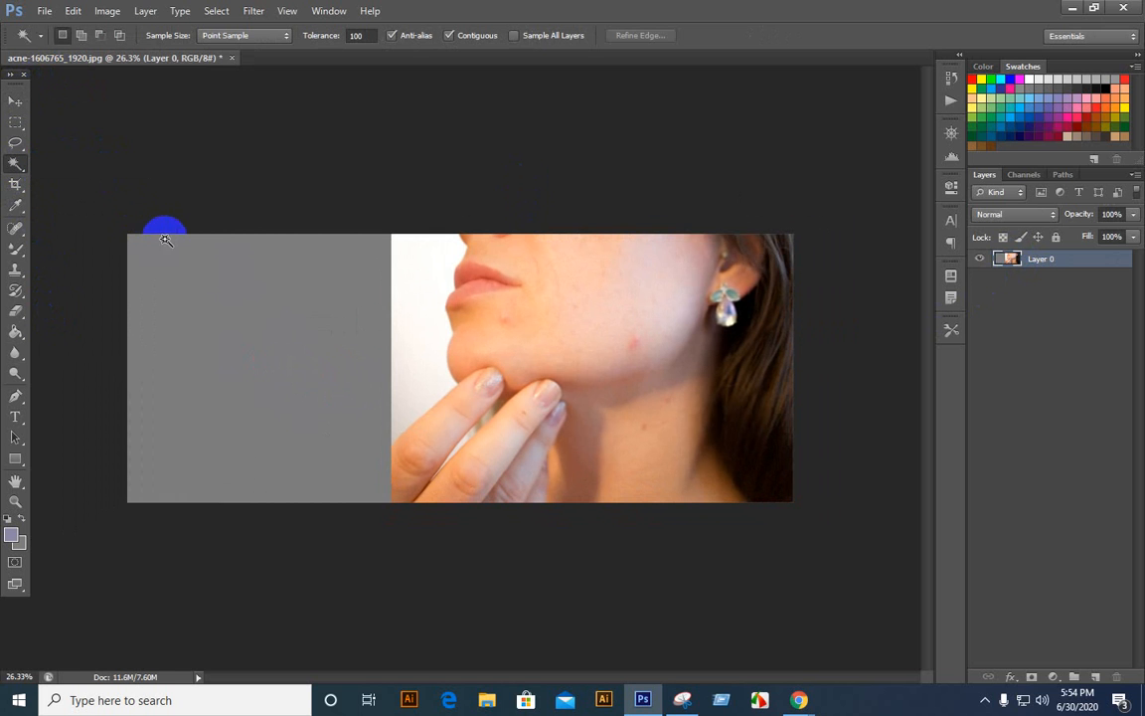
pyautogui.click(202, 314)
pyautogui.click(223, 499)
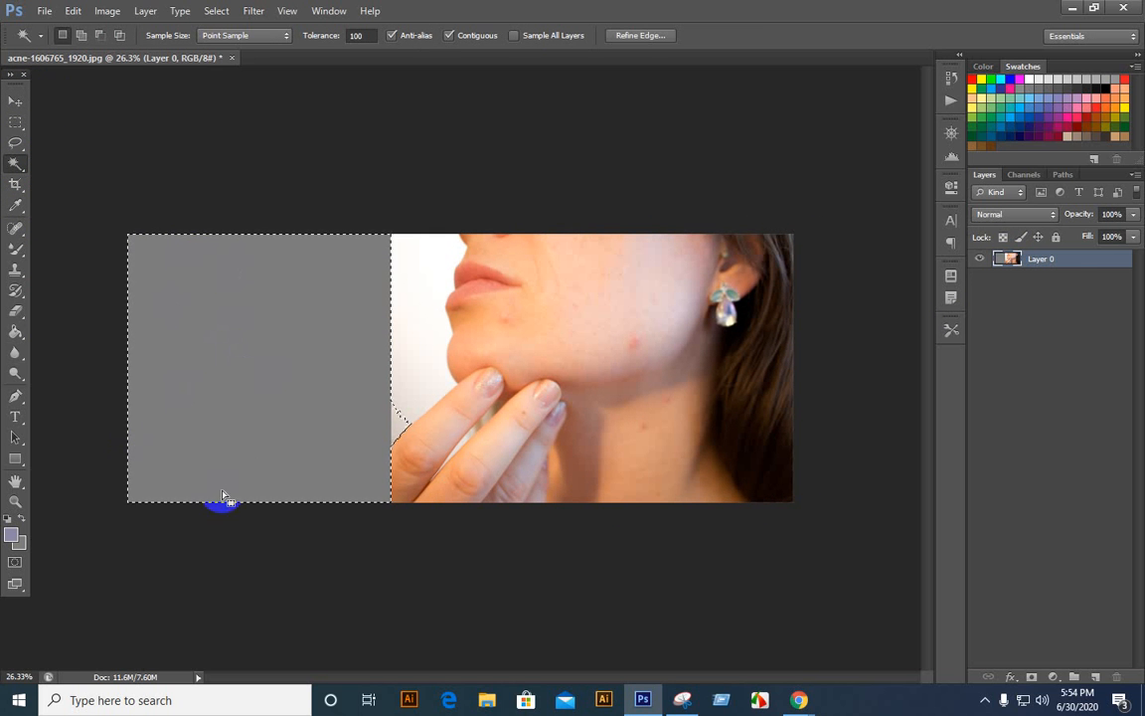
pyautogui.click(402, 422)
# Set the Magic Wand tolerance to 0 and reselect only the plain grey area.
pyautogui.click(356, 36)
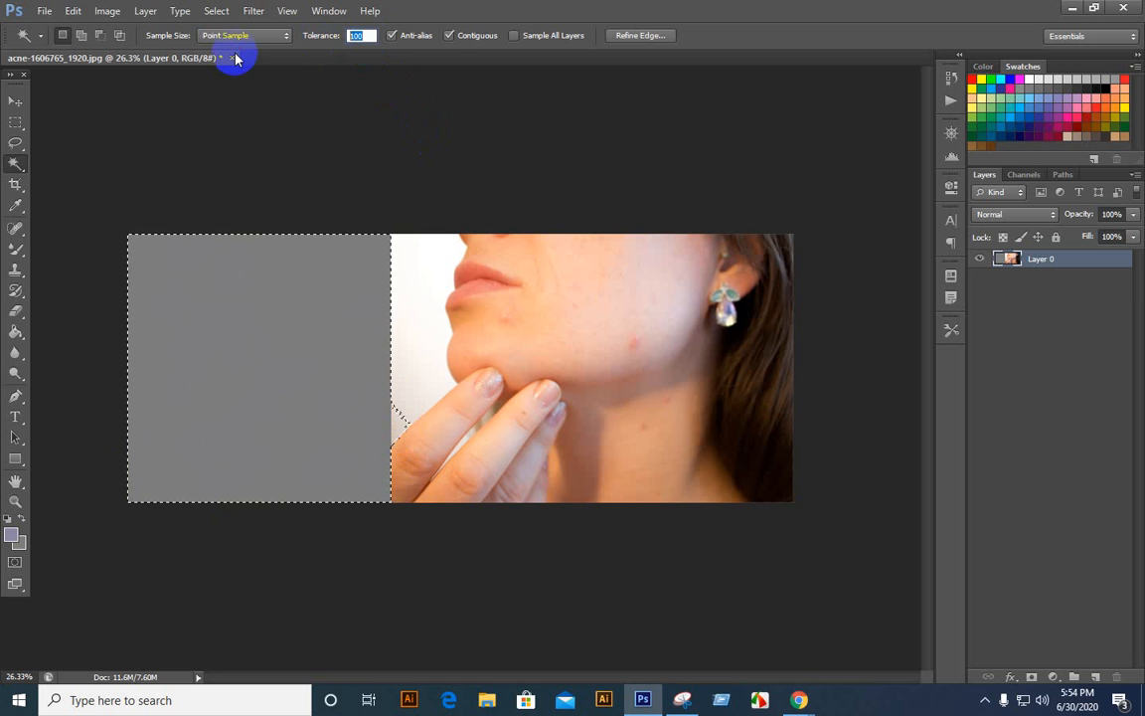
pyautogui.write('0')
pyautogui.press('Return')
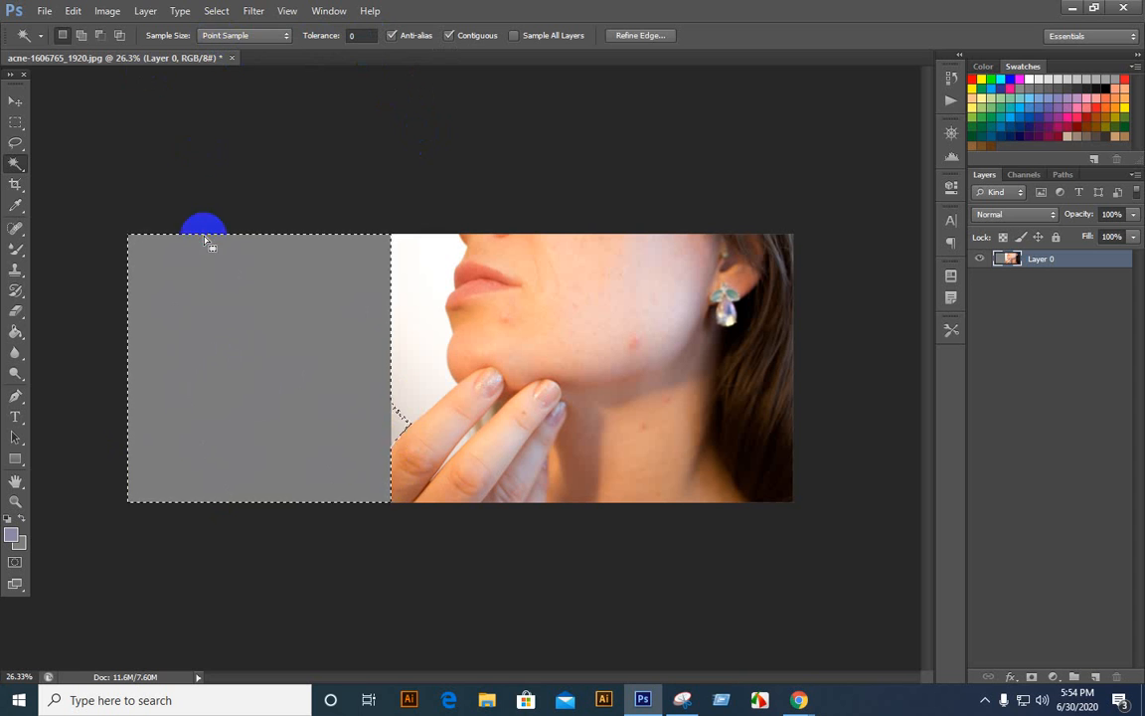
pyautogui.click(276, 379)
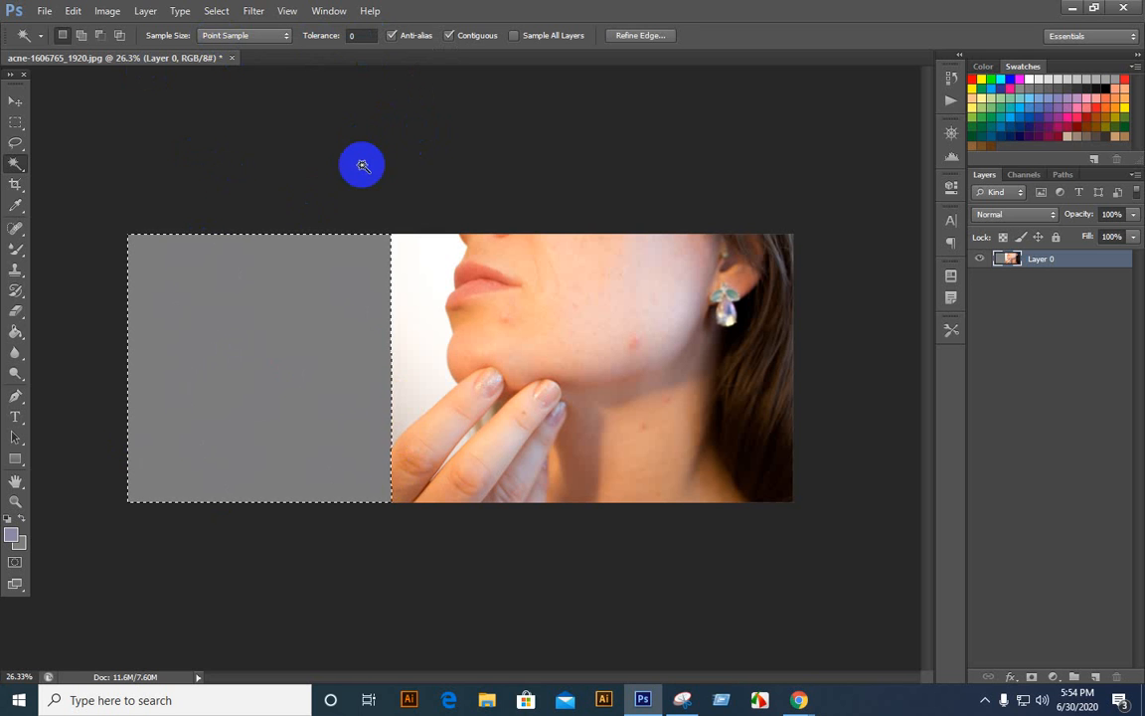
pyautogui.click(358, 36)
pyautogui.write('1')
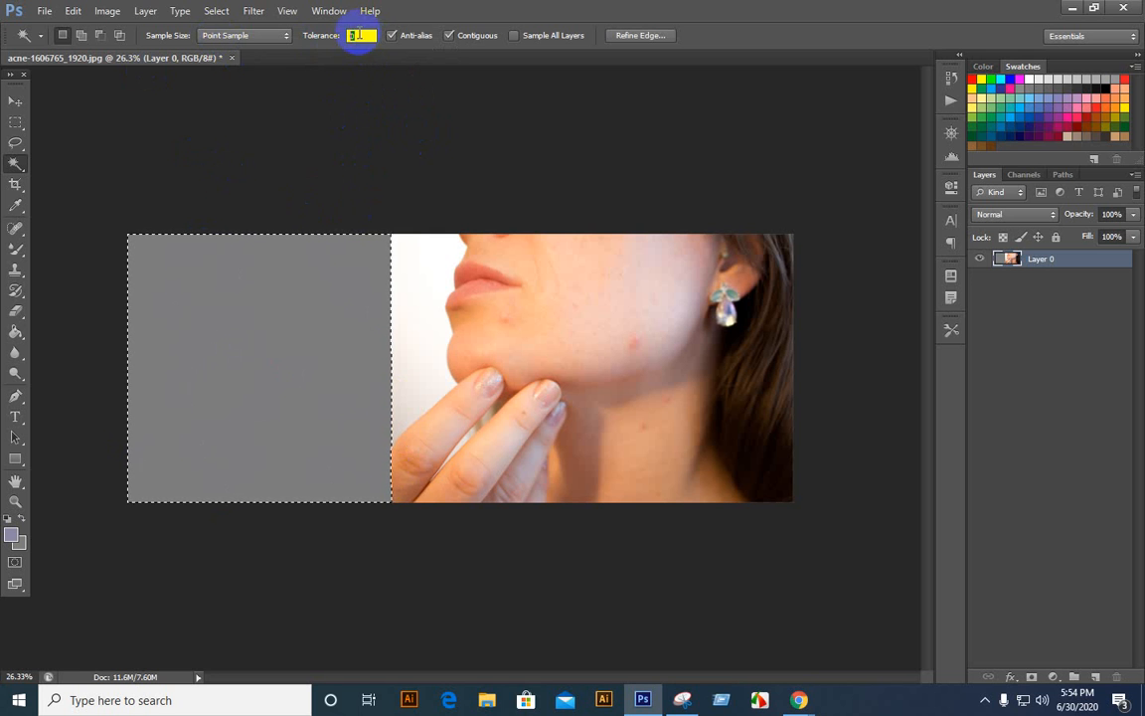
pyautogui.click(369, 283)
pyautogui.click(359, 305)
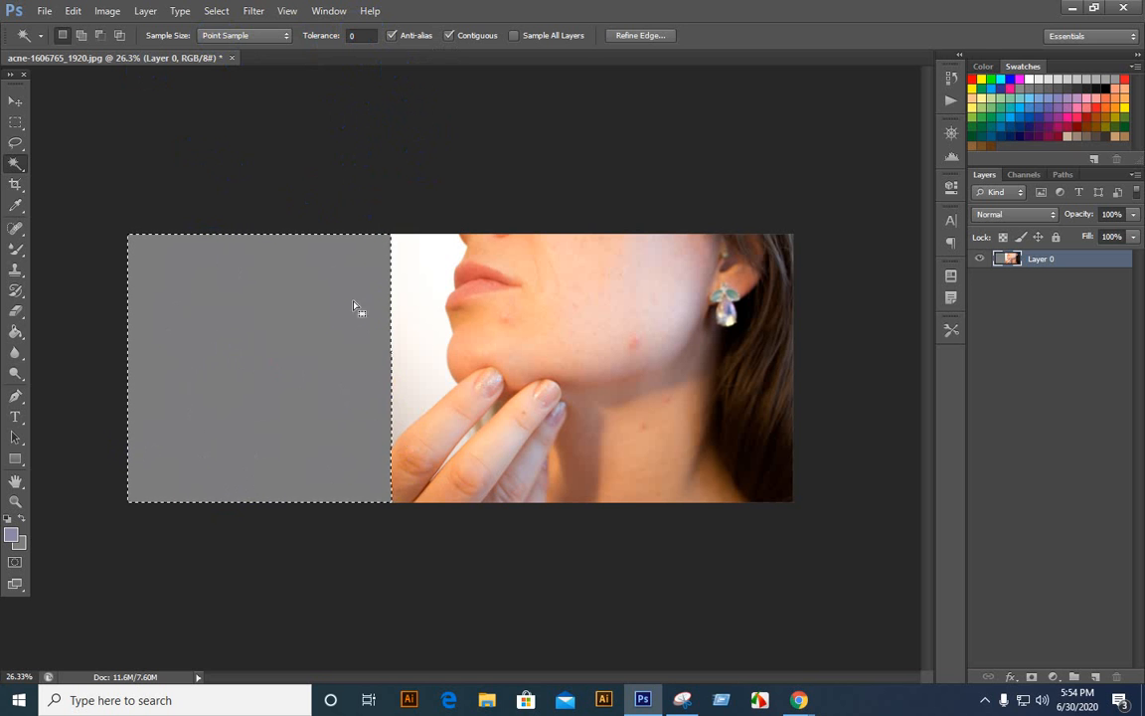
# Delete the selected grey area, clear the selection and return to the Move tool.
pyautogui.press('Delete')
pyautogui.click(338, 387)
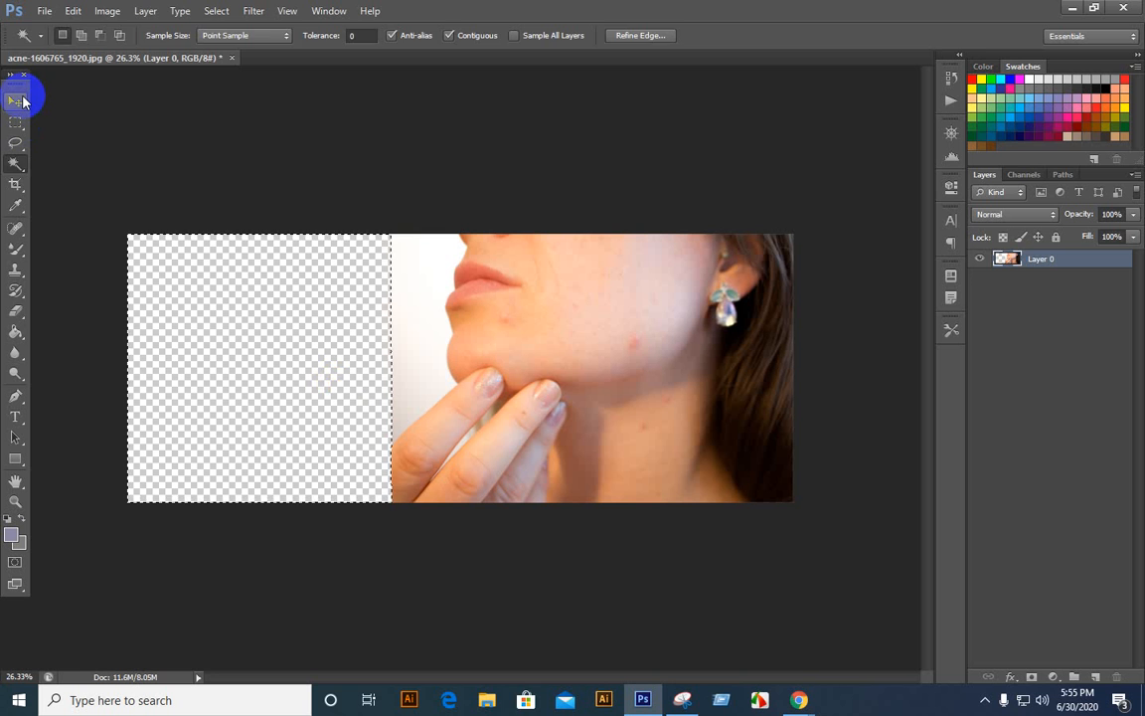
pyautogui.click(21, 100)
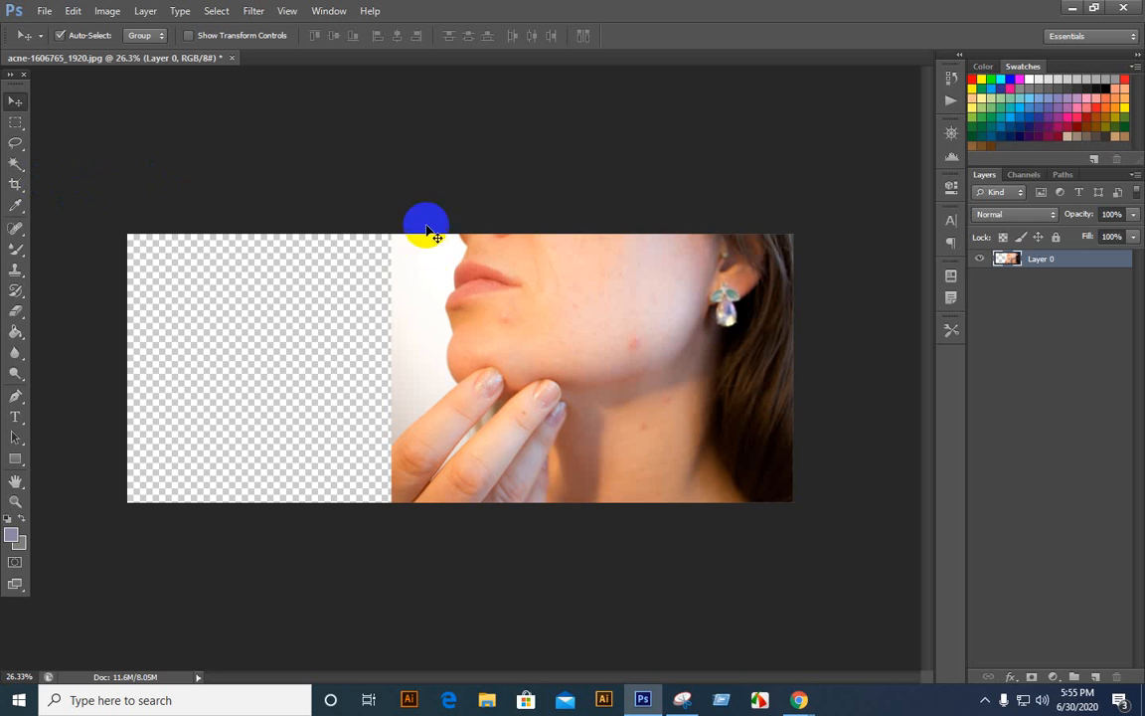
# Deselect and reselect the photo layer, and load its visible pixels as a selection.
pyautogui.click(321, 177)
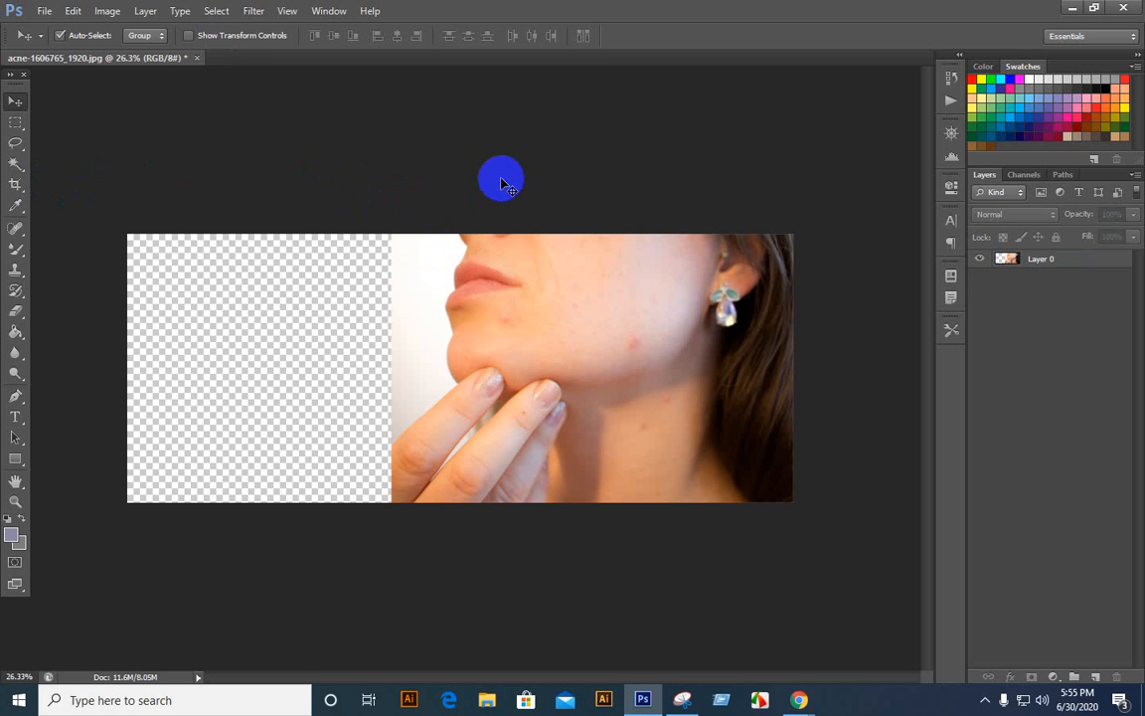
pyautogui.click(611, 380)
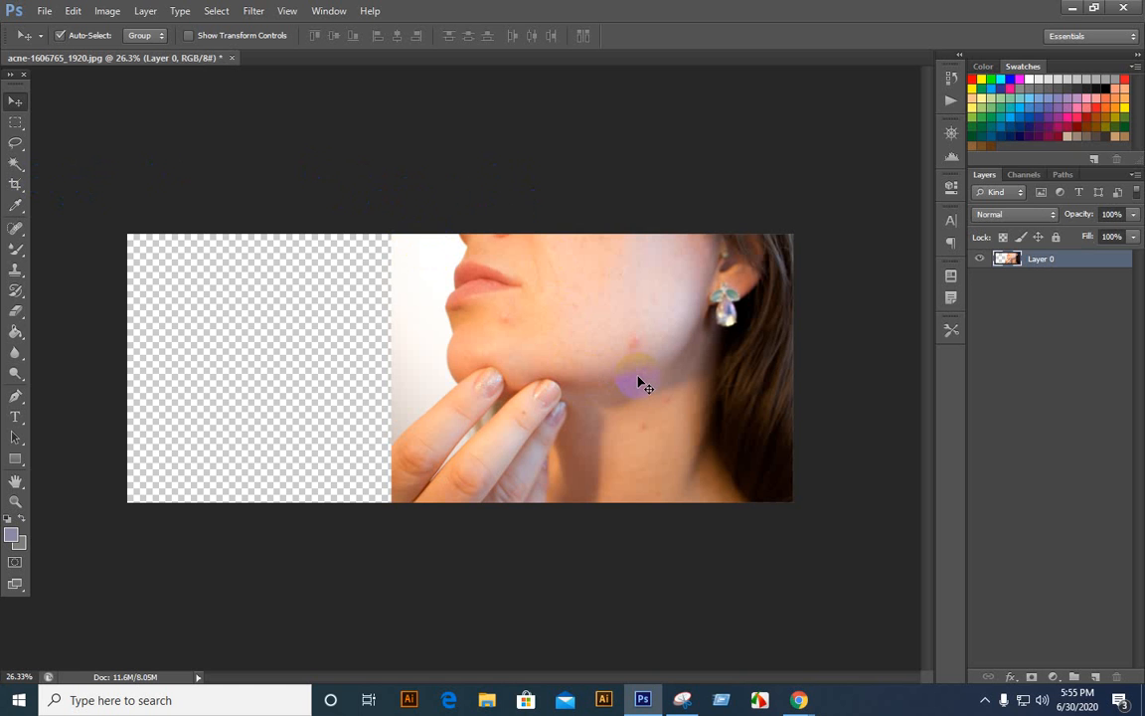
pyautogui.moveTo(632, 373); pyautogui.dragTo(731, 388)
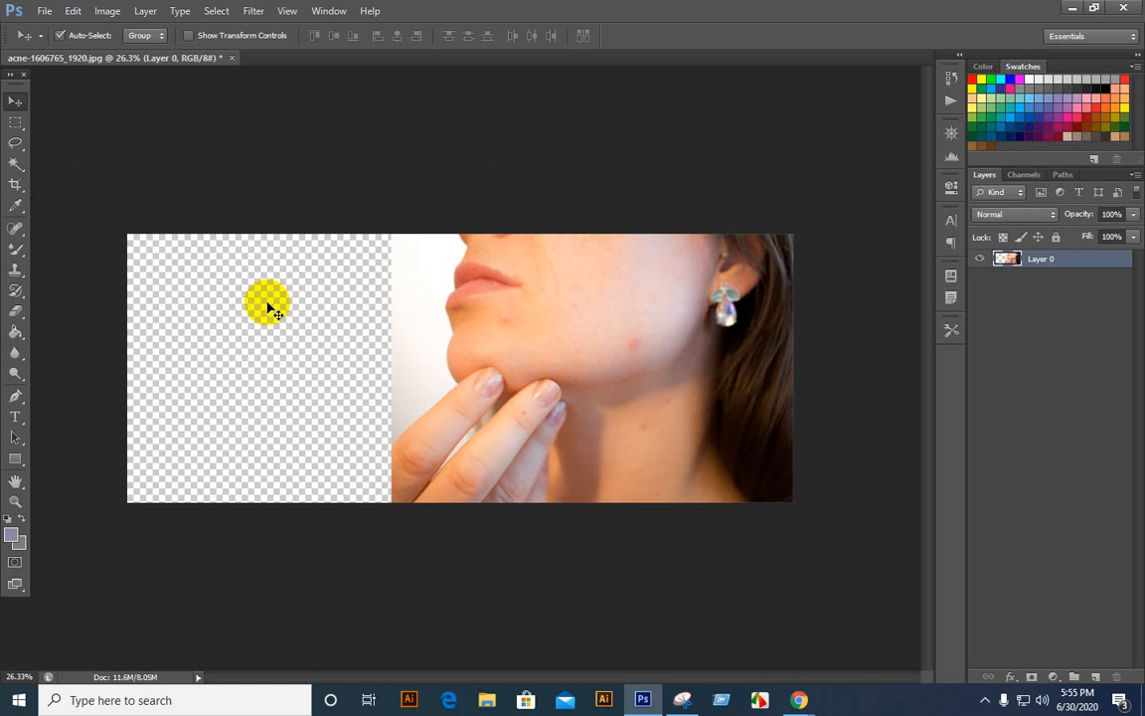
pyautogui.keyDown('ctrl'); pyautogui.click(1011, 260); pyautogui.keyUp('ctrl')
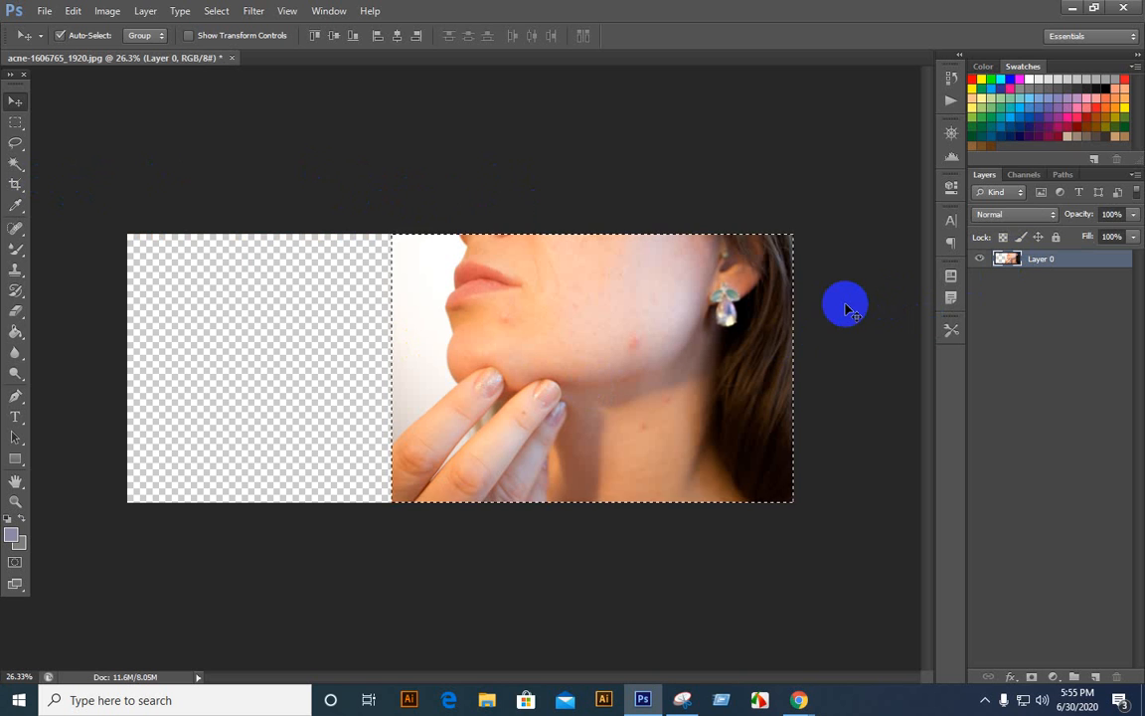
# Clear the selection, duplicate the photo layer and move the copy to the canvas's left edge over the transparent area.
pyautogui.hotkey('ctrl', 'd')
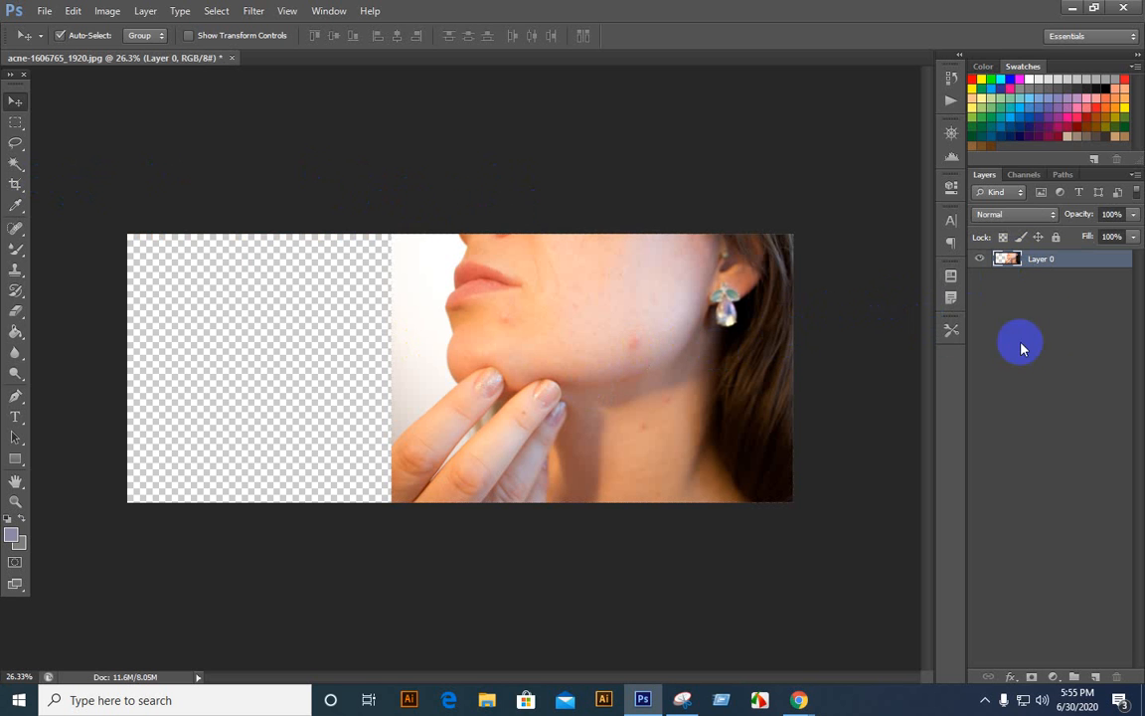
pyautogui.hotkey('ctrl', 'j')
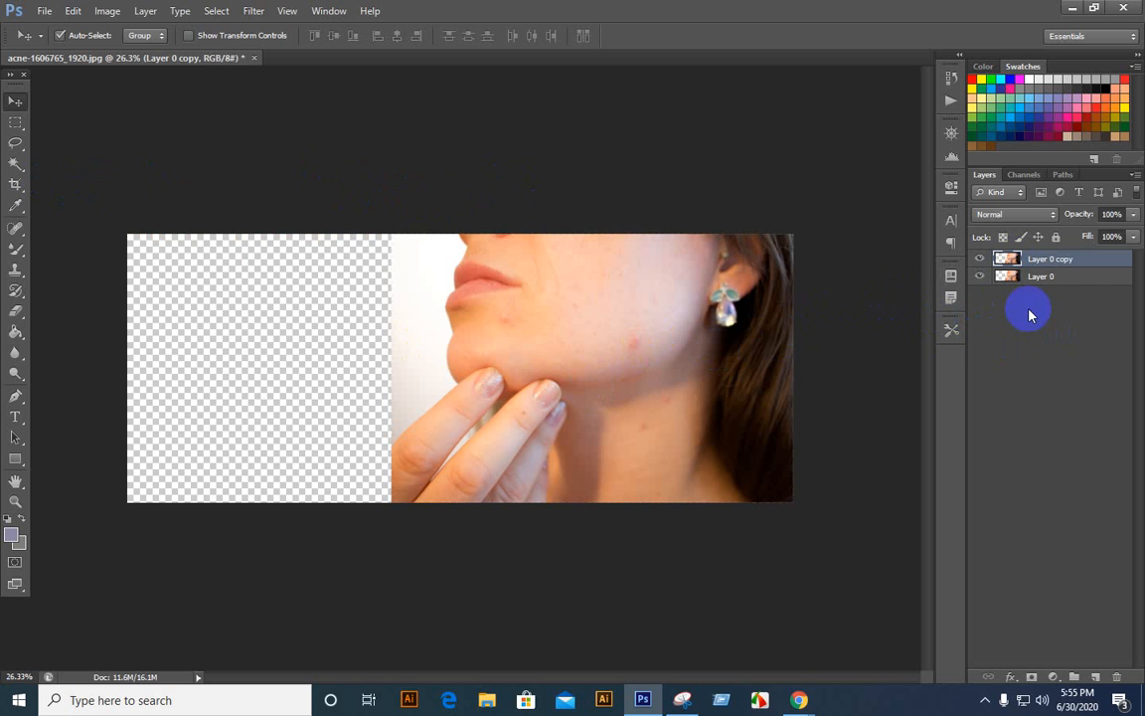
pyautogui.moveTo(681, 350); pyautogui.dragTo(424, 355)
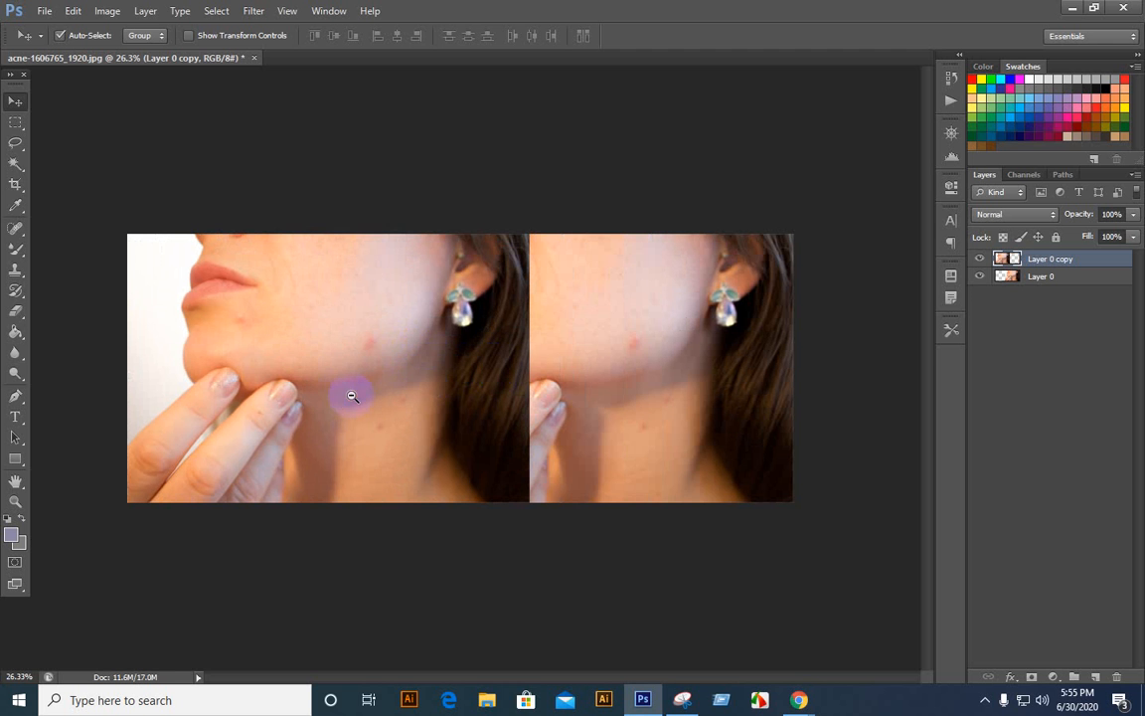
# Extend the canvas to the left with the Crop tool, adding transparent space beside the copied photo.
pyautogui.hotkey('ctrl', '-')
pyautogui.press('c')
pyautogui.hotkey('ctrl', '-')
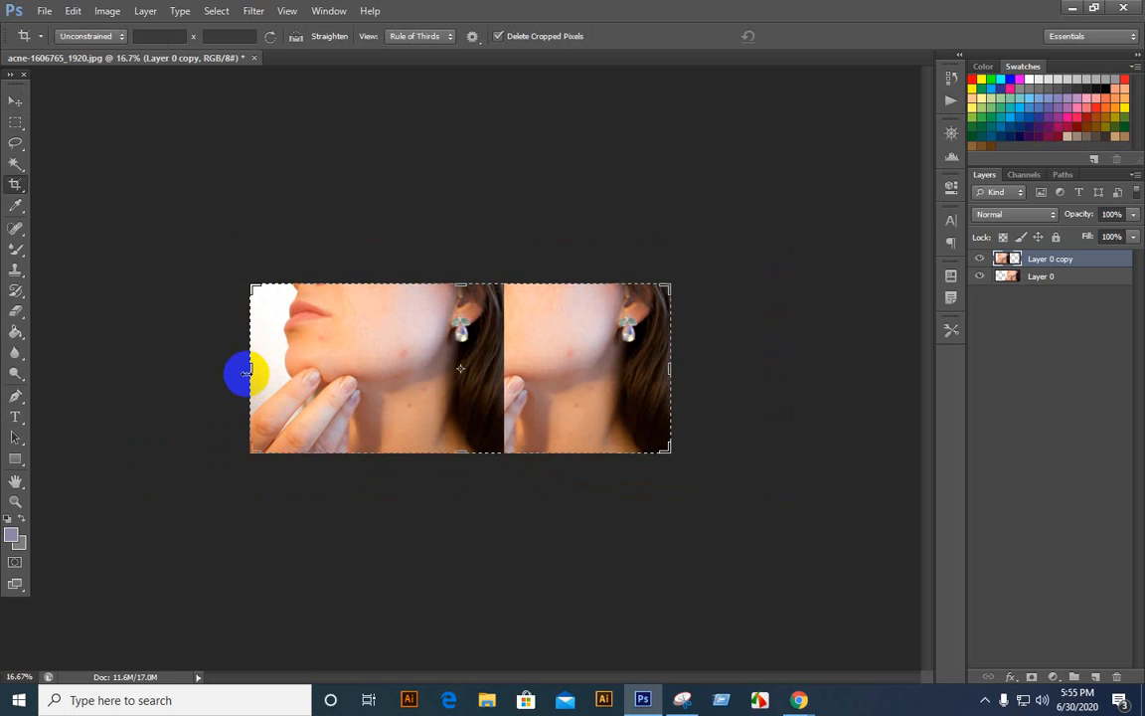
pyautogui.moveTo(246, 373); pyautogui.dragTo(169, 371)
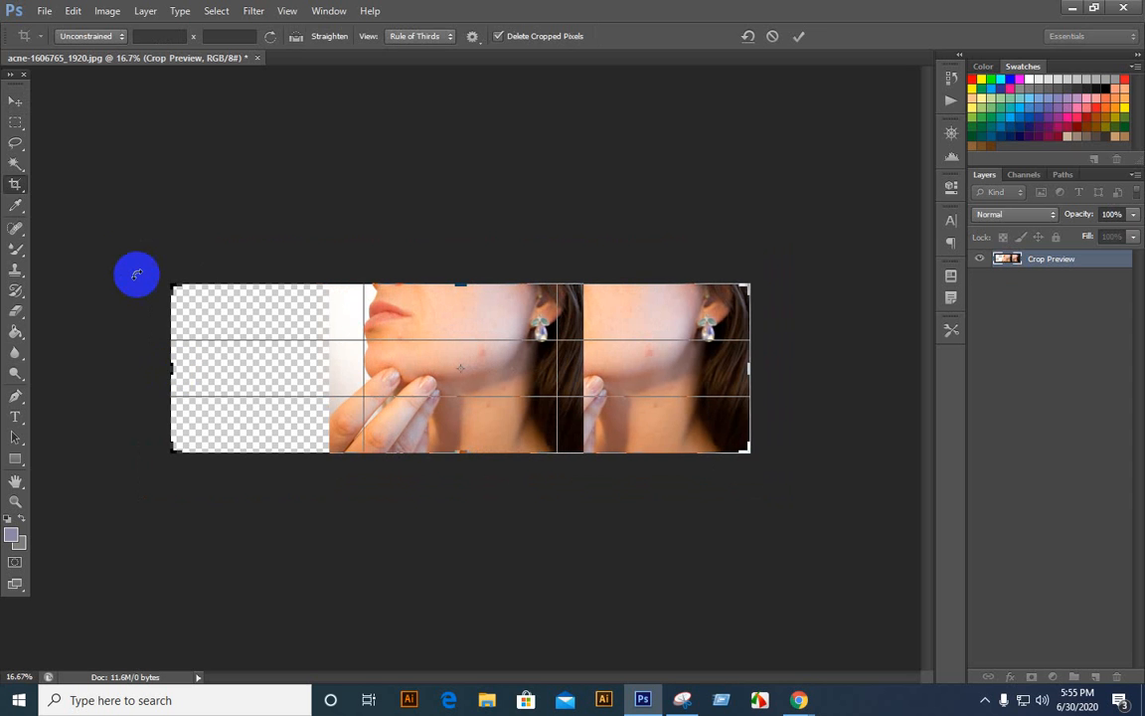
pyautogui.press('Return')
pyautogui.click(15, 100)
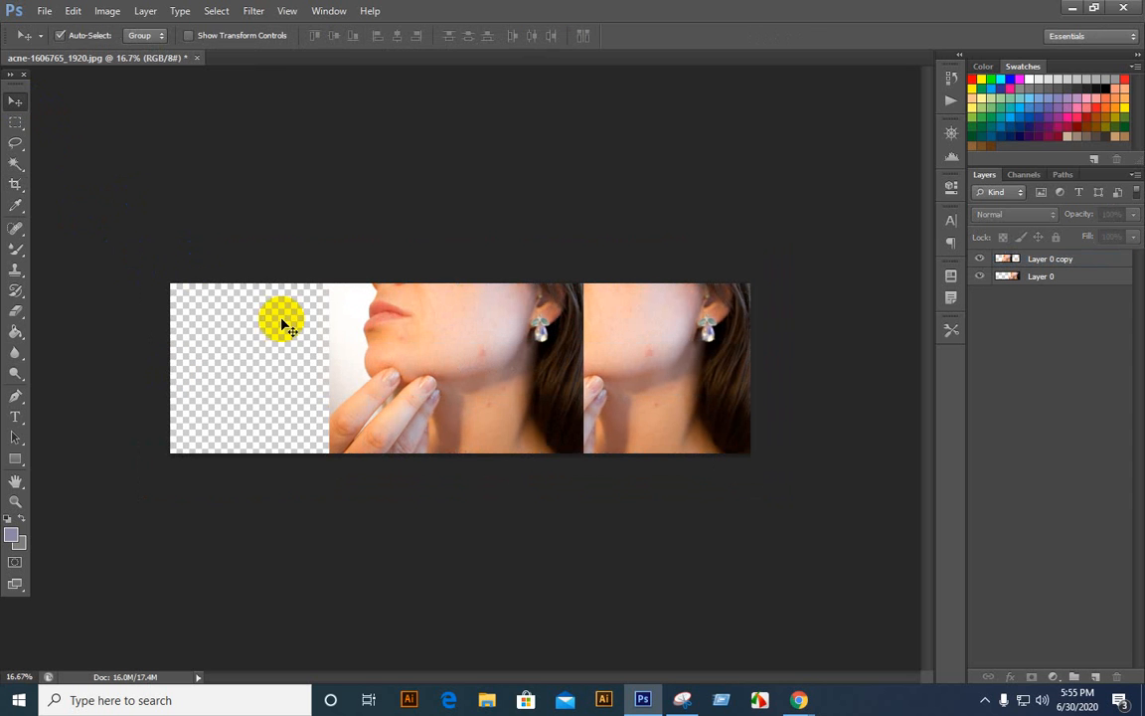
# Move the copied photo left until it sits flush beside the original, and crop away the leftover transparent strip.
pyautogui.moveTo(448, 372); pyautogui.dragTo(329, 372)
pyautogui.moveTo(352, 372); pyautogui.dragTo(371, 372)
pyautogui.press('c')
pyautogui.moveTo(167, 368); pyautogui.dragTo(206, 369)
pyautogui.press('Return')
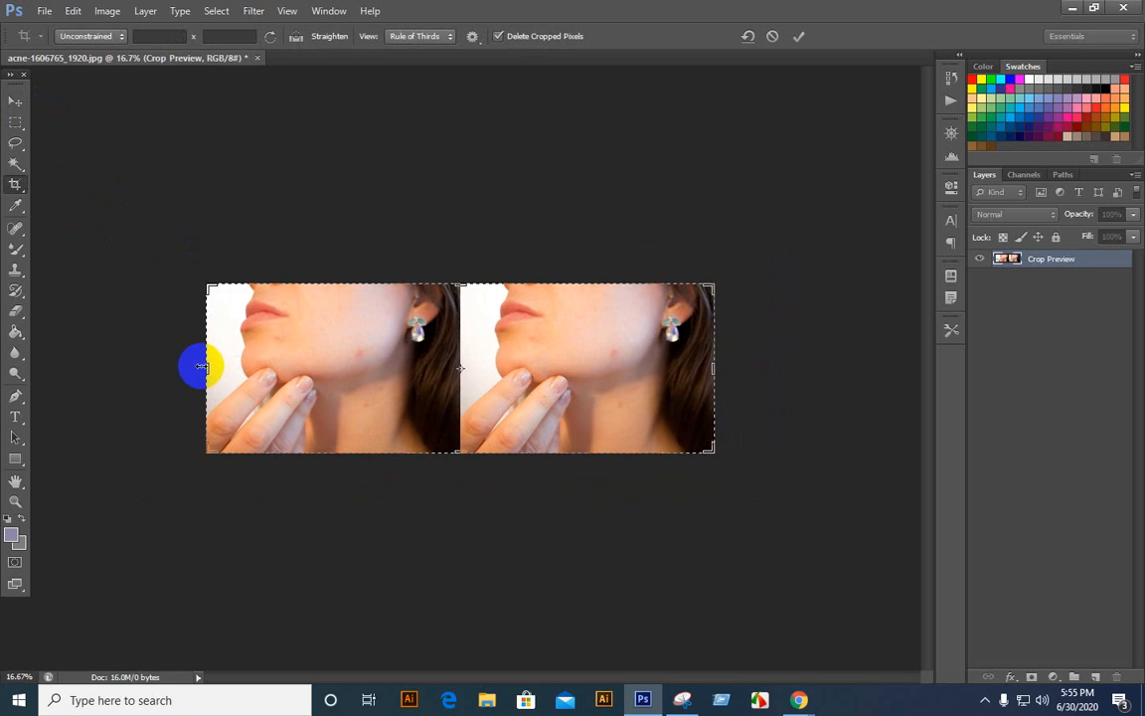
pyautogui.click(16, 99)
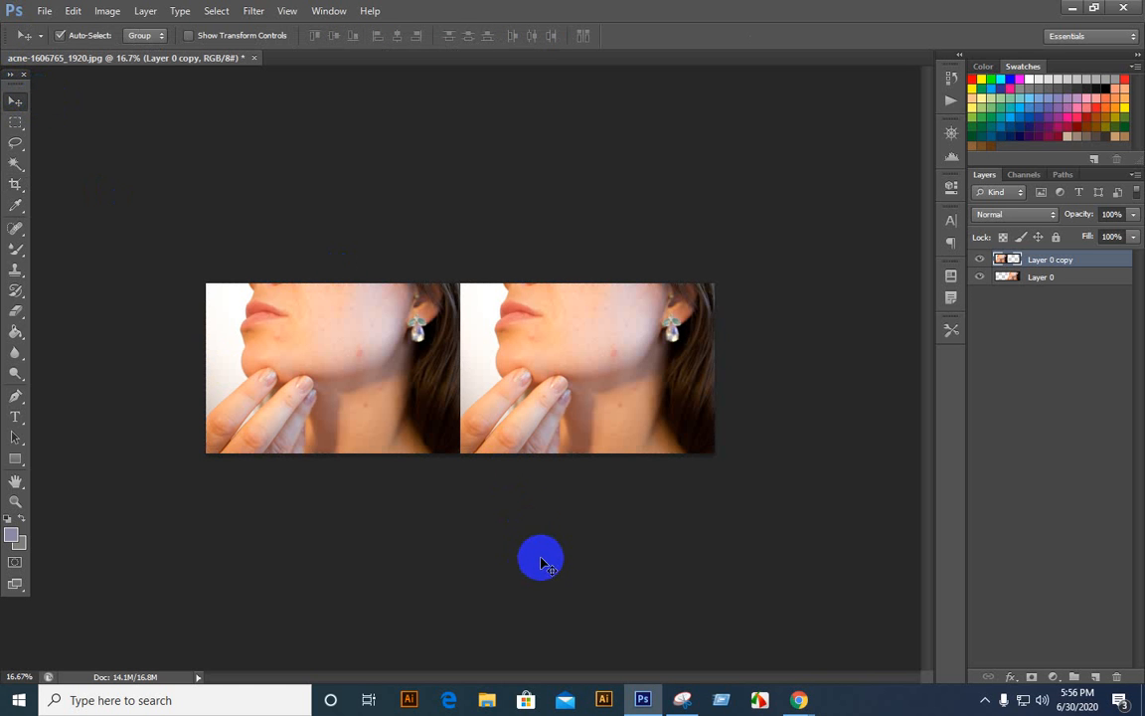
# Remove the red blemishes on the left photo's jaw and cheek using the Spot Healing Brush in Content-Aware mode.
pyautogui.scroll(5, 409, 389)
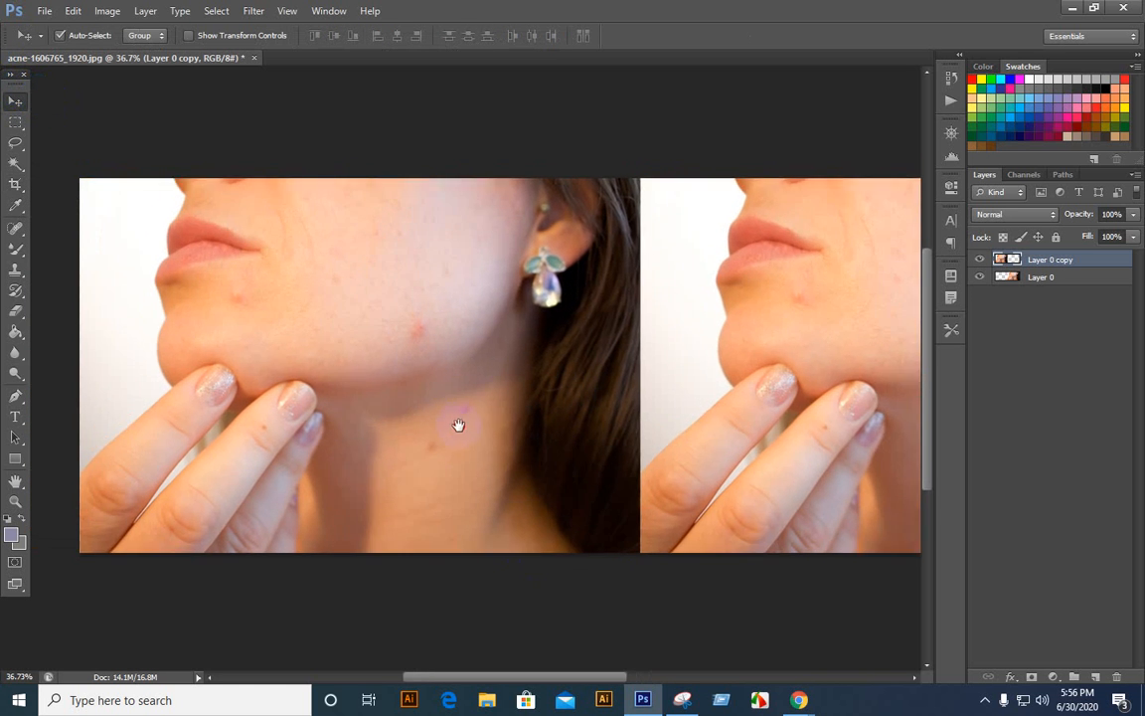
pyautogui.scroll(3, 458, 343)
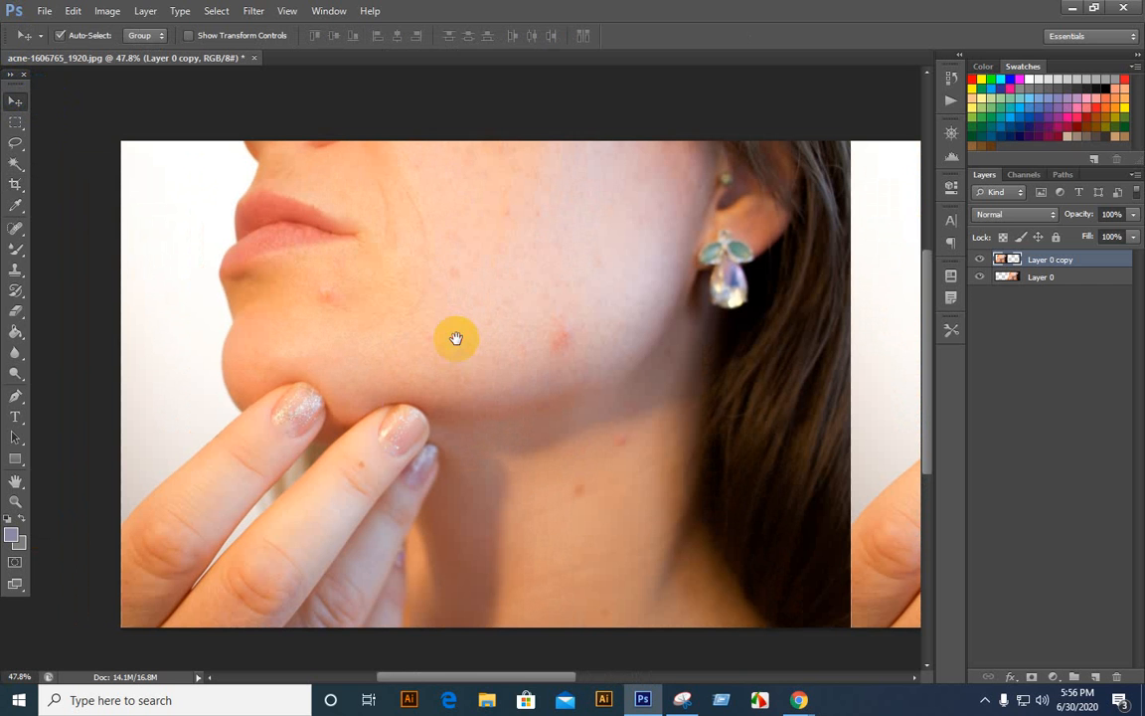
pyautogui.click(14, 292)
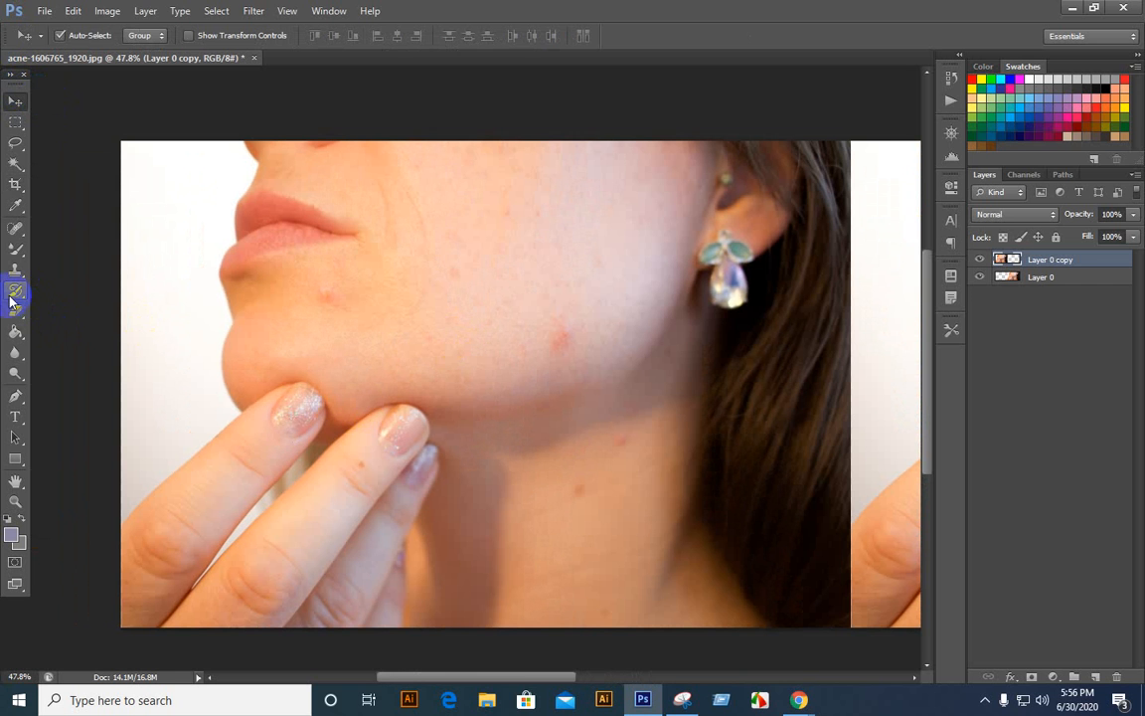
pyautogui.click(19, 243)
pyautogui.click(79, 225)
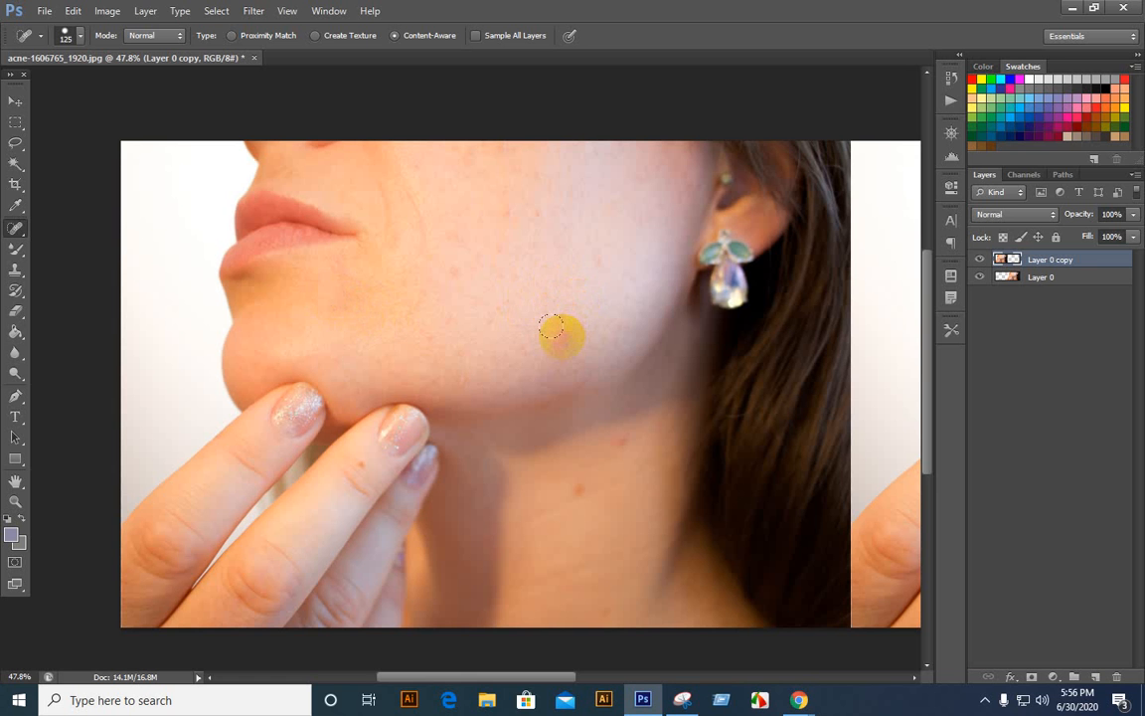
pyautogui.click(554, 329)
pyautogui.click(586, 244)
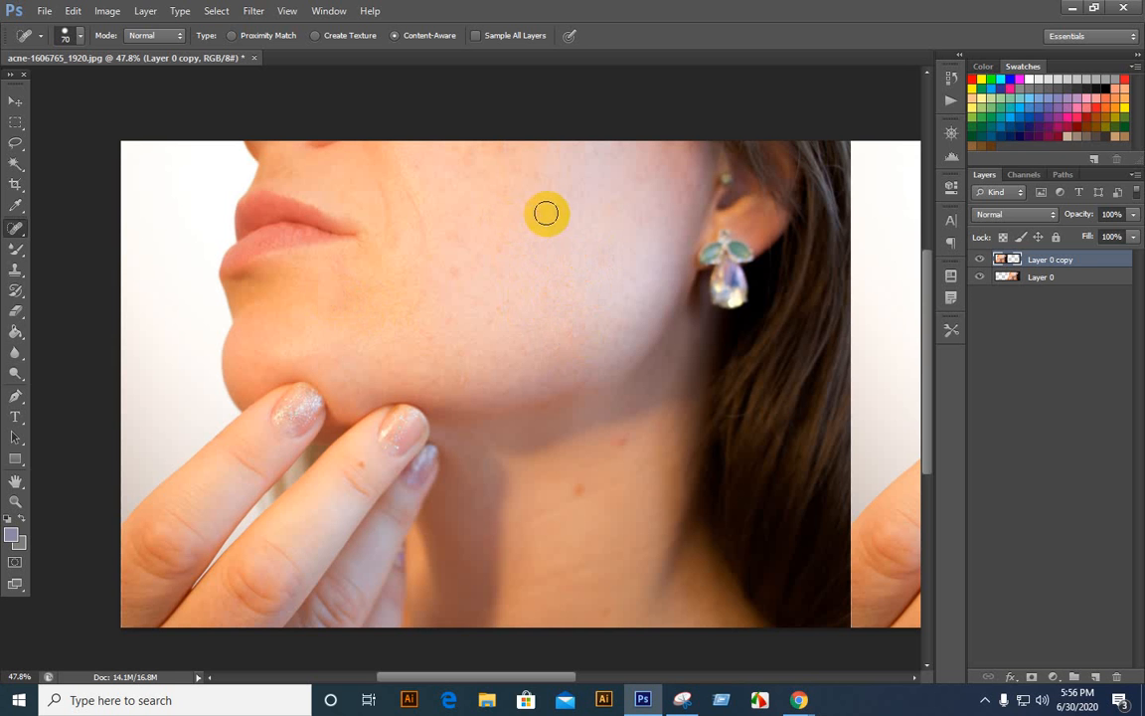
# Heal the small spots on the cheek, the crease beside the mouth and the jaw marks with a size 70 brush.
pyautogui.click(542, 211)
pyautogui.click(462, 234)
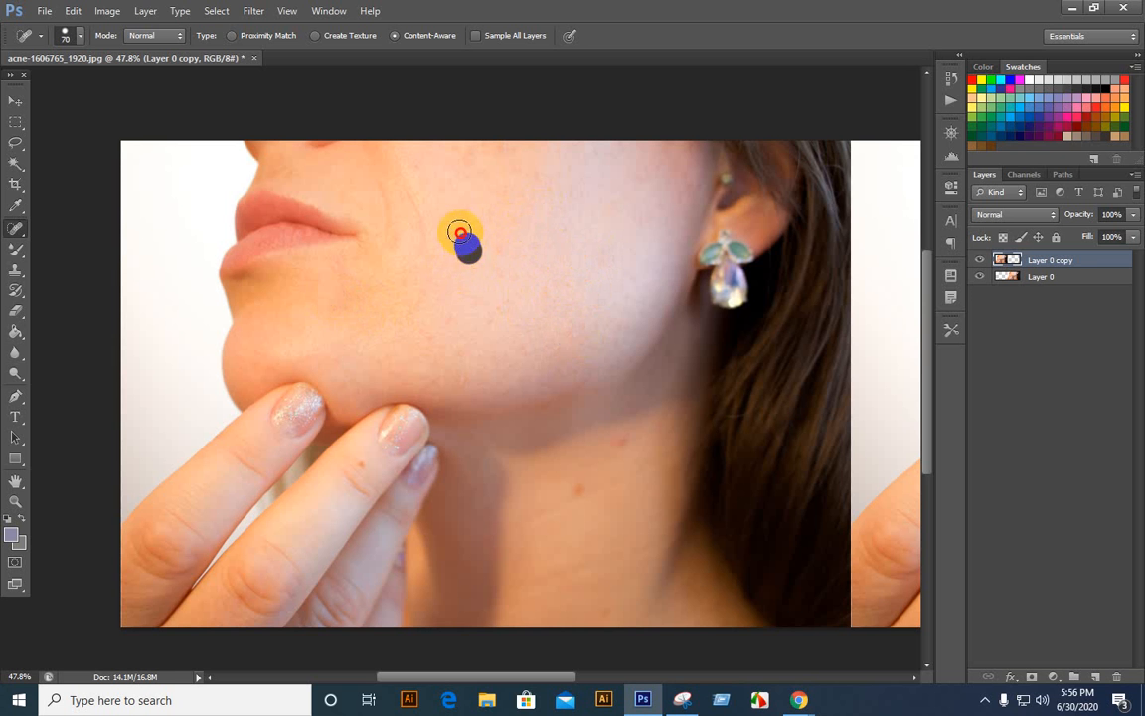
pyautogui.moveTo(426, 255)
pyautogui.mouseDown()
pyautogui.moveTo(413, 200)
pyautogui.moveTo(383, 184)
pyautogui.moveTo(386, 247)
pyautogui.mouseUp()
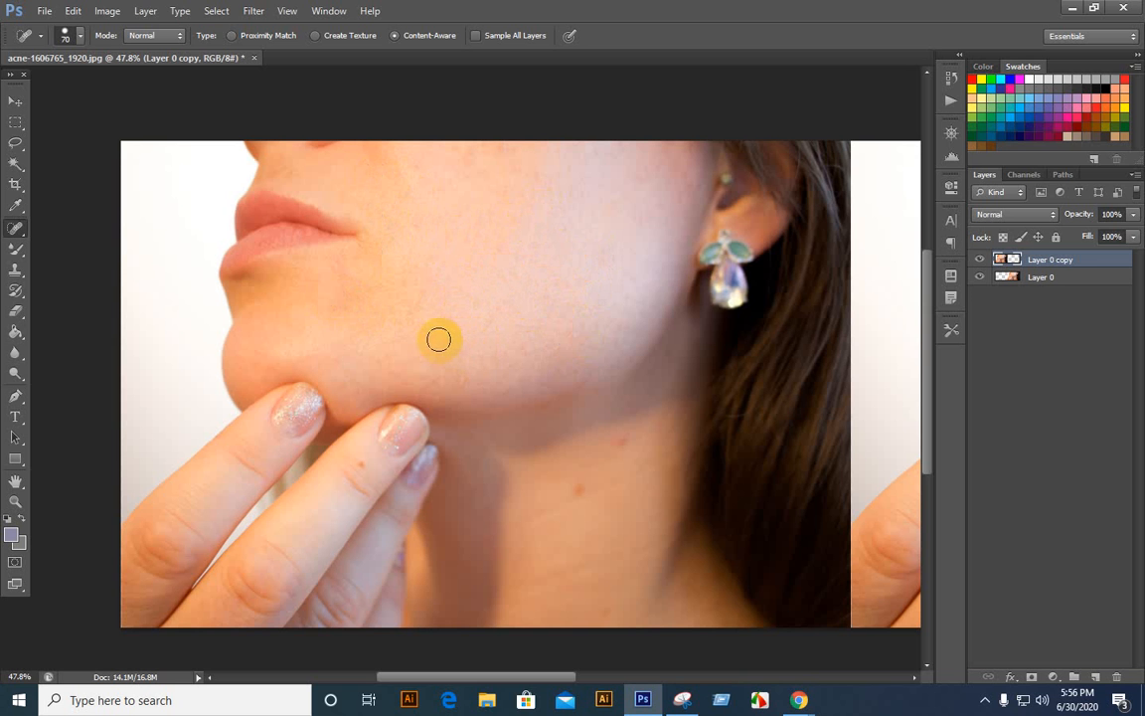
pyautogui.press(']')
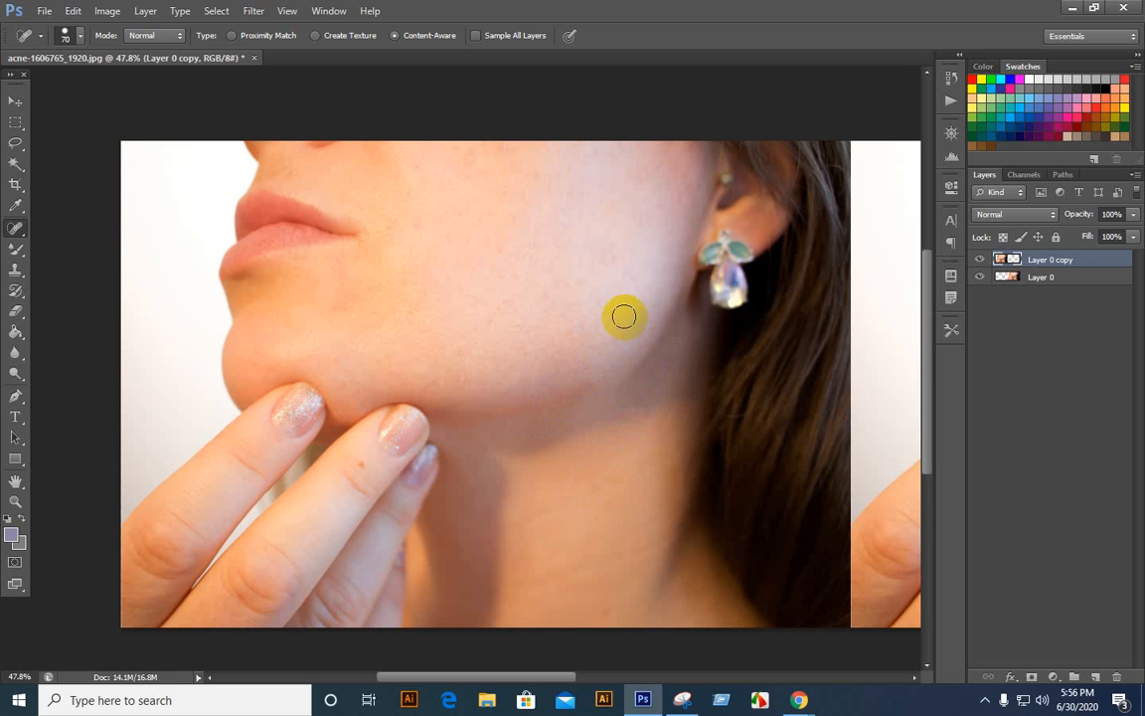
pyautogui.click(579, 337)
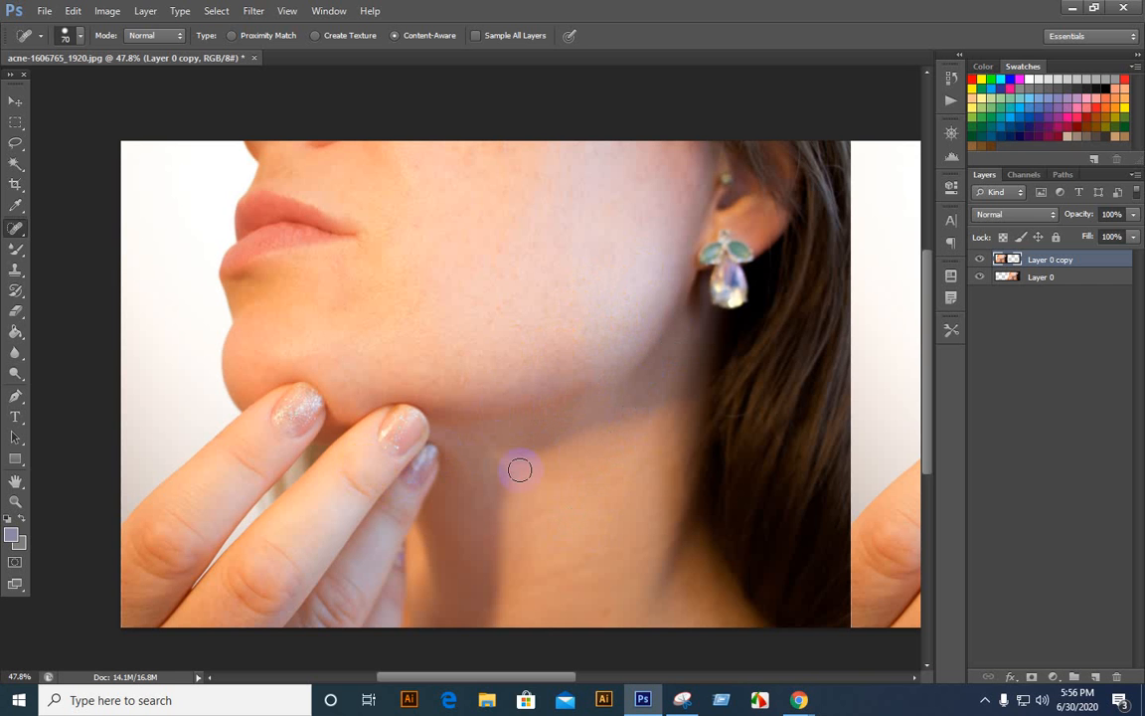
# Heal the remaining faint spots near the chin, the lip corner and the upper cheek of the left photo.
pyautogui.click(231, 293)
pyautogui.click(333, 213)
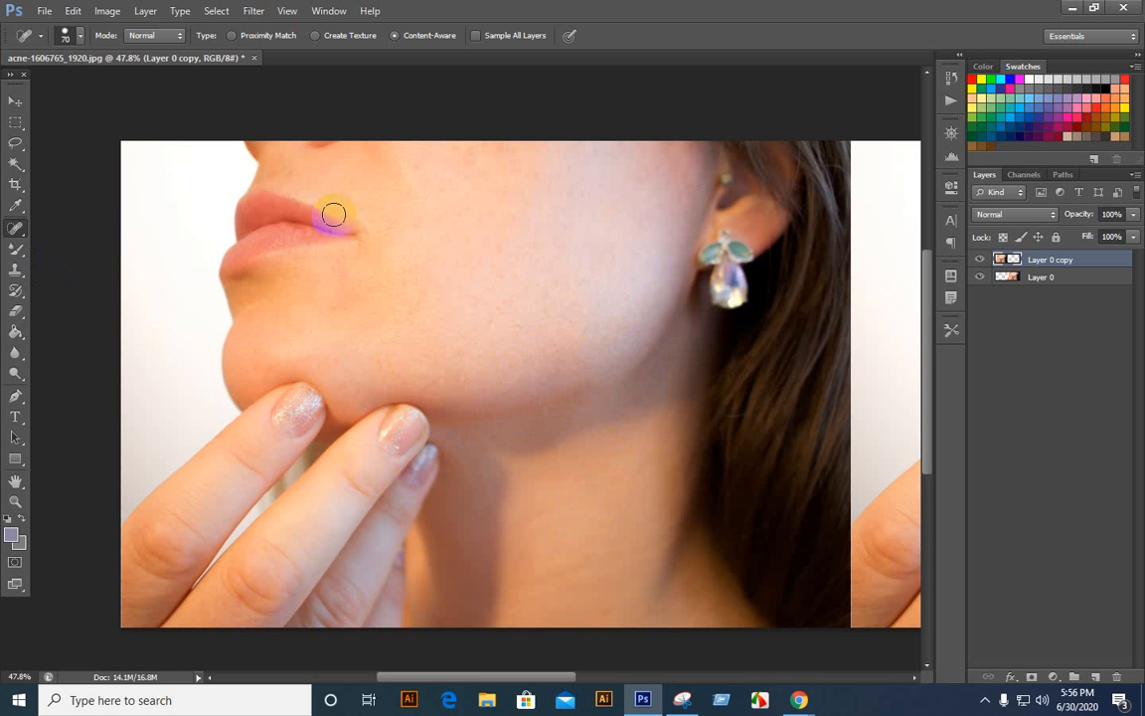
pyautogui.click(413, 220)
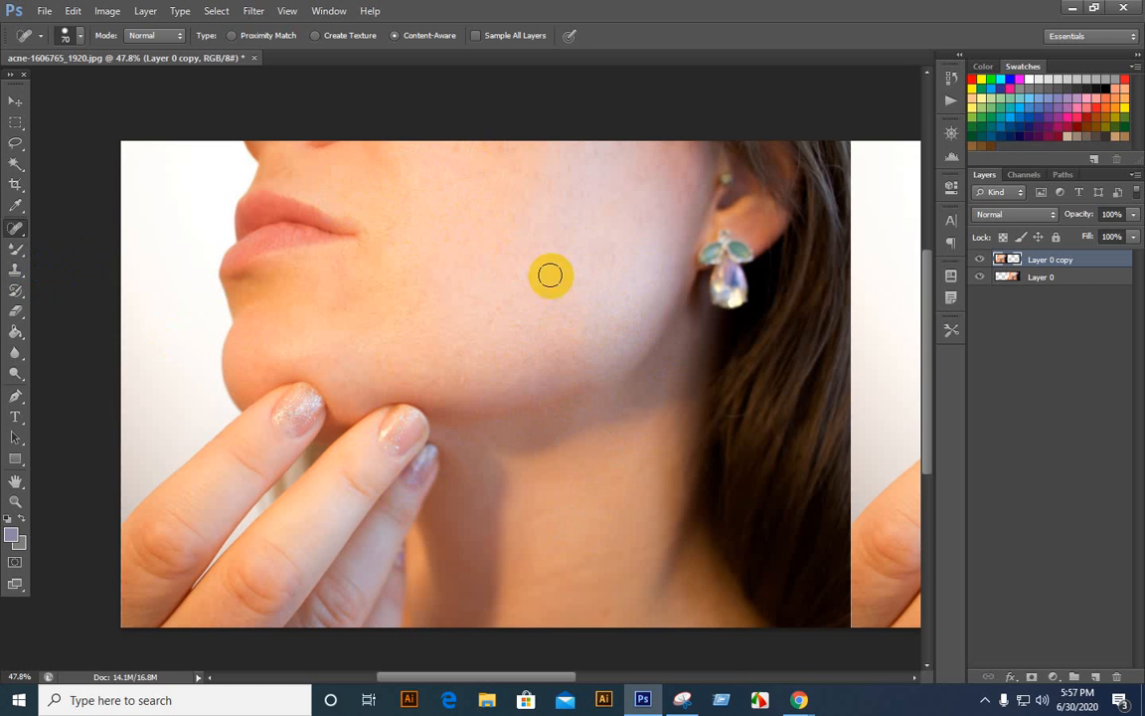
pyautogui.click(532, 249)
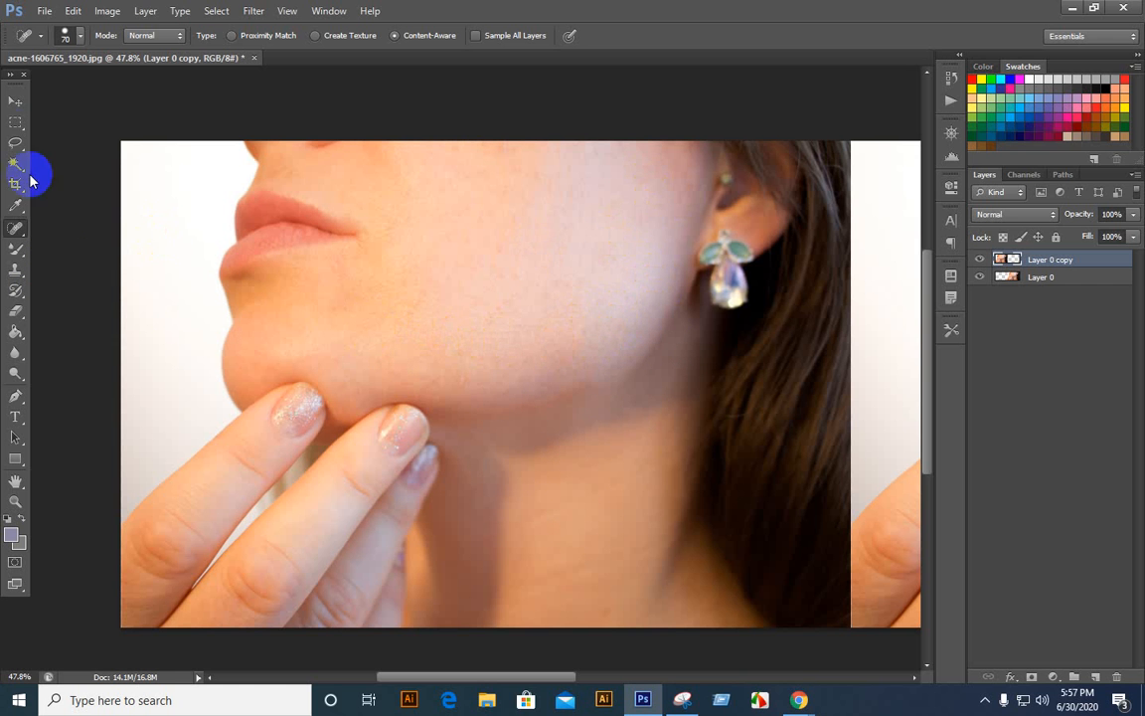
# Add a Brightness/Contrast adjustment limited to the retouched copy's pixels, with brightness 9 and contrast 7.
pyautogui.click(15, 100)
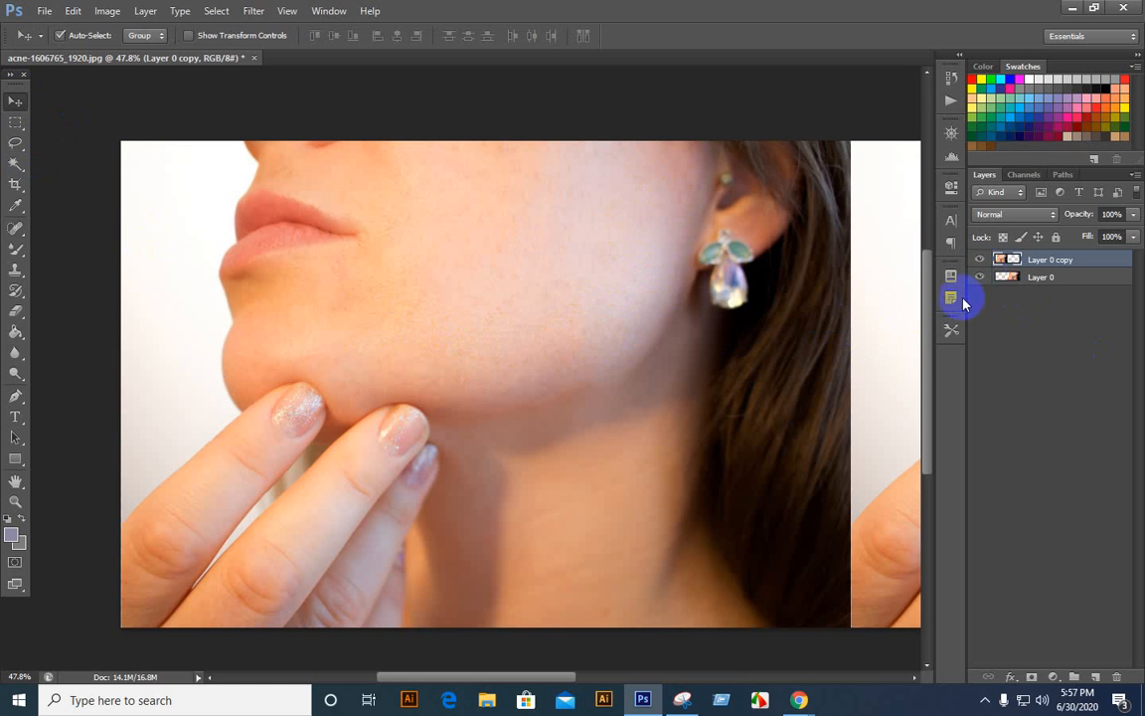
pyautogui.keyDown('ctrl'); pyautogui.click(1006, 259); pyautogui.keyUp('ctrl')
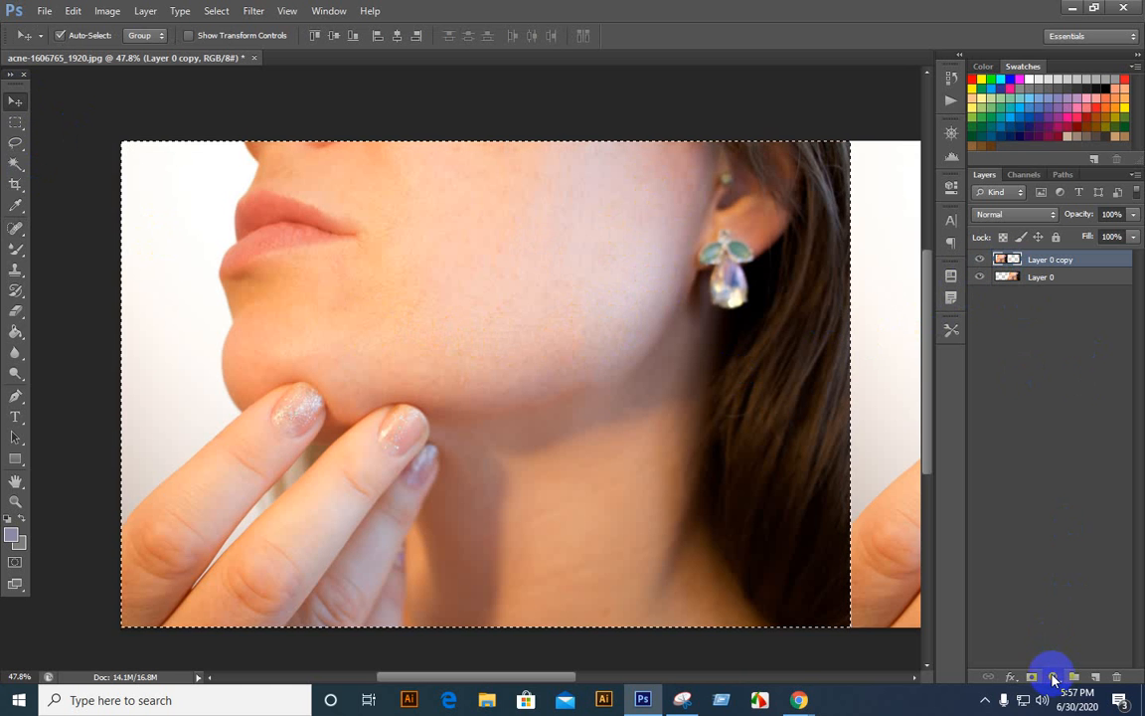
pyautogui.click(1054, 679)
pyautogui.click(1030, 385)
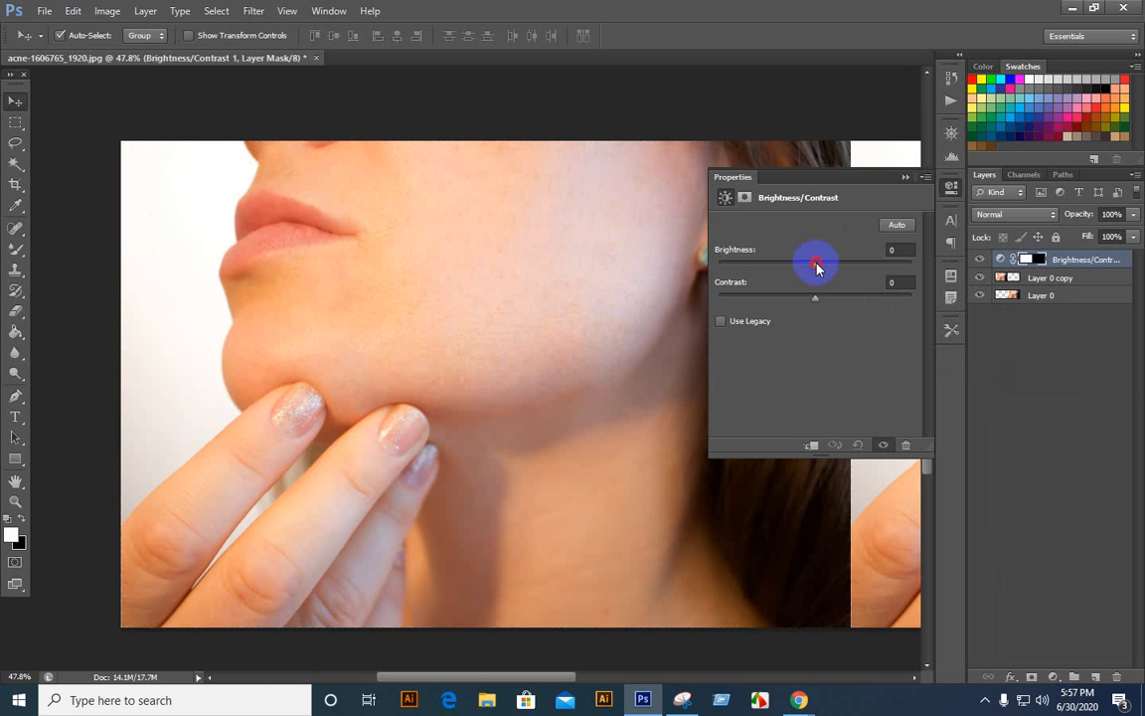
pyautogui.moveTo(818, 266); pyautogui.dragTo(821, 268)
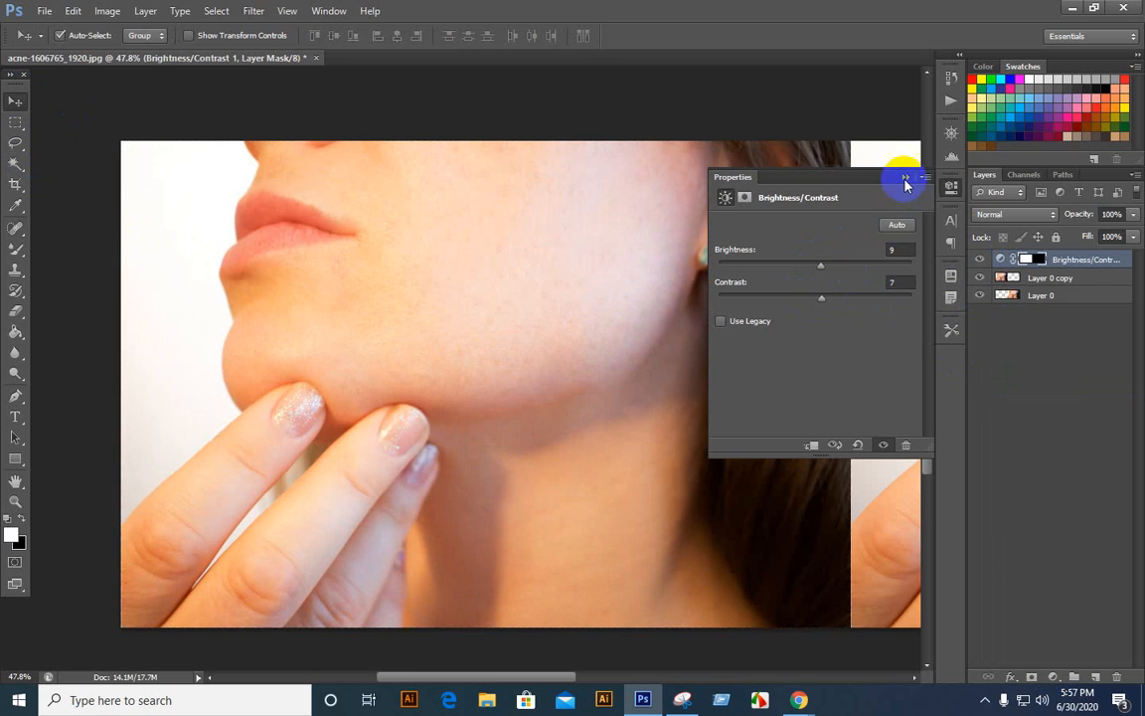
# Merge the Brightness/Contrast adjustment layer with the retouched photo layer, Layer 0 copy.
pyautogui.click(902, 177)
pyautogui.click(1028, 282)
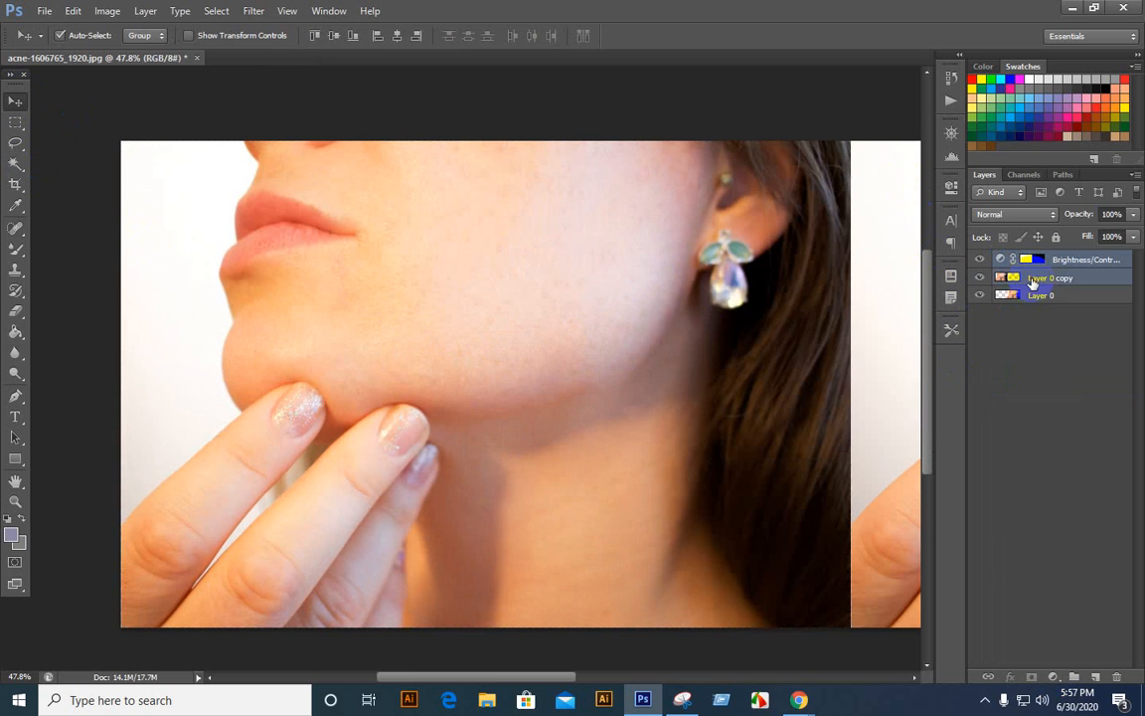
pyautogui.hotkey('ctrl', 'e')
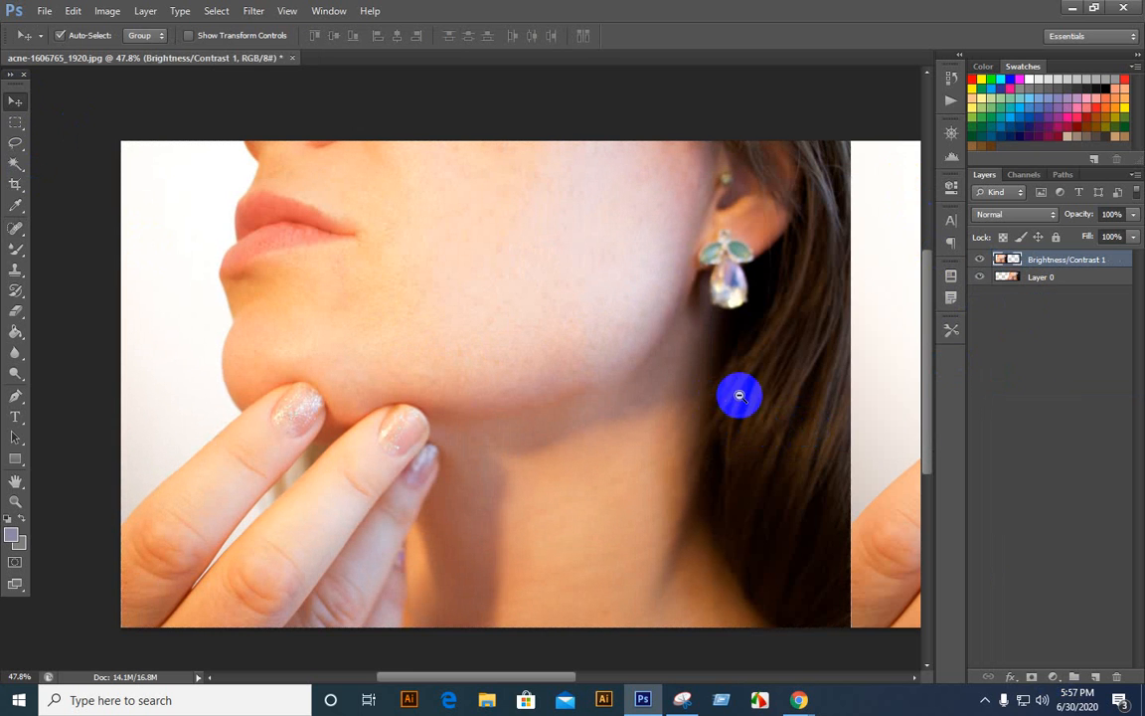
# Swap the two photos so the original sits on the left and the retouched version flush on the right, and deselect the layers.
pyautogui.moveTo(815, 389); pyautogui.dragTo(838, 403)
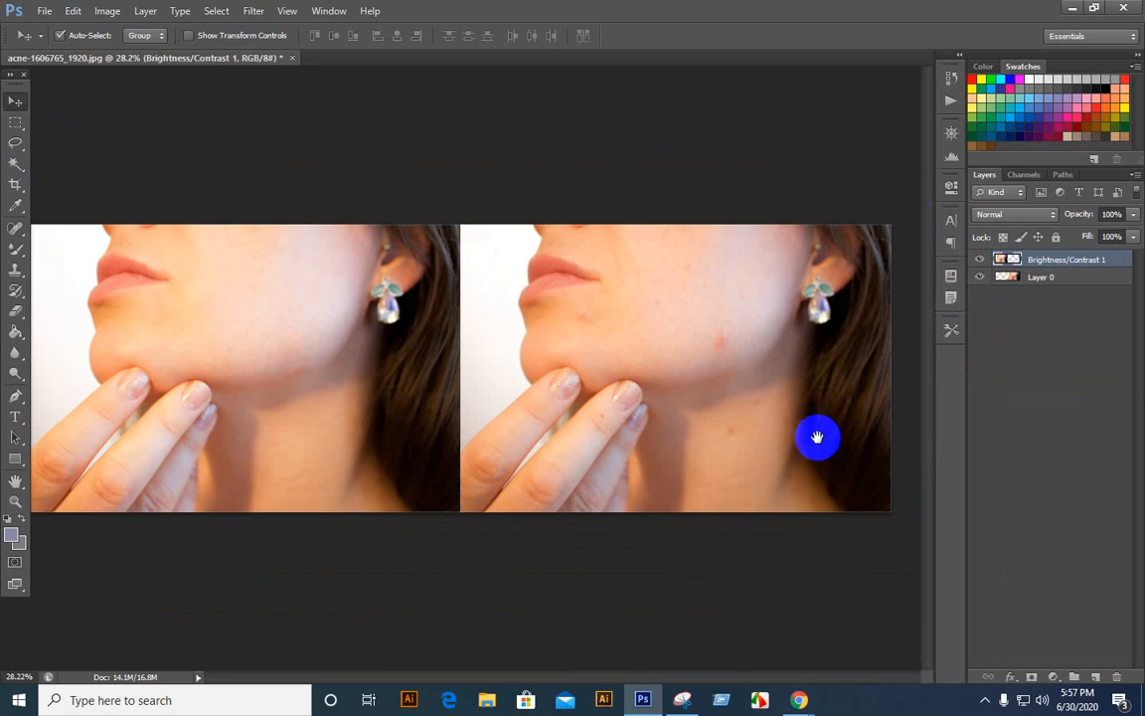
pyautogui.click(686, 413)
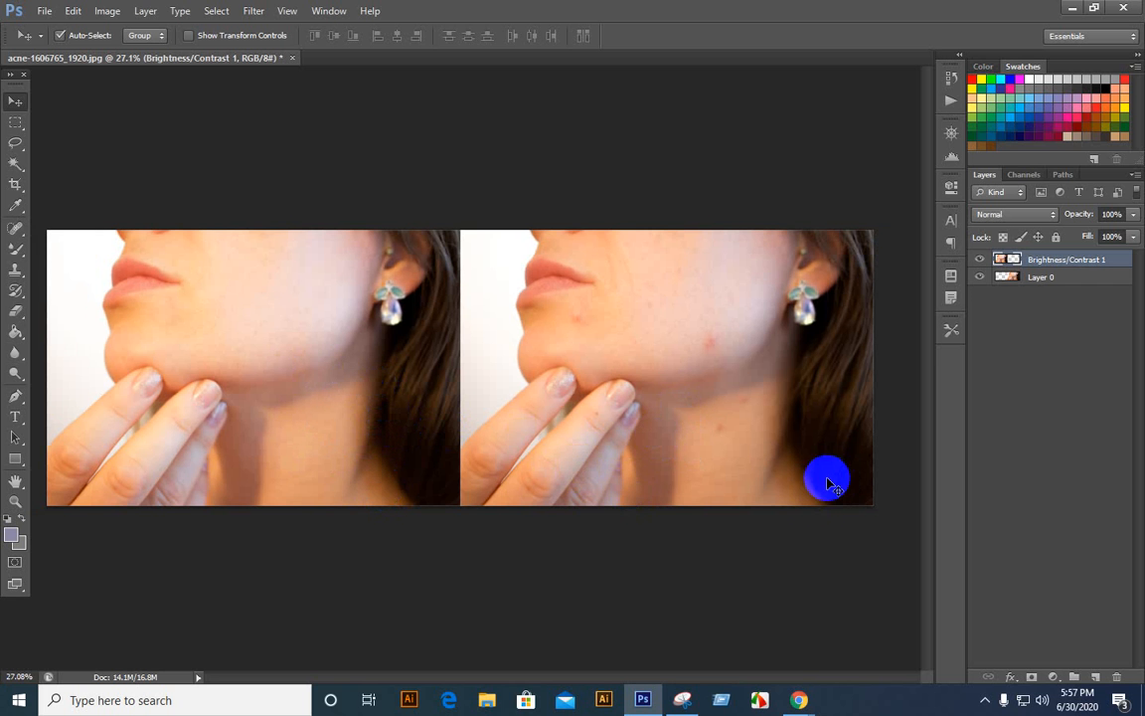
pyautogui.click(662, 426)
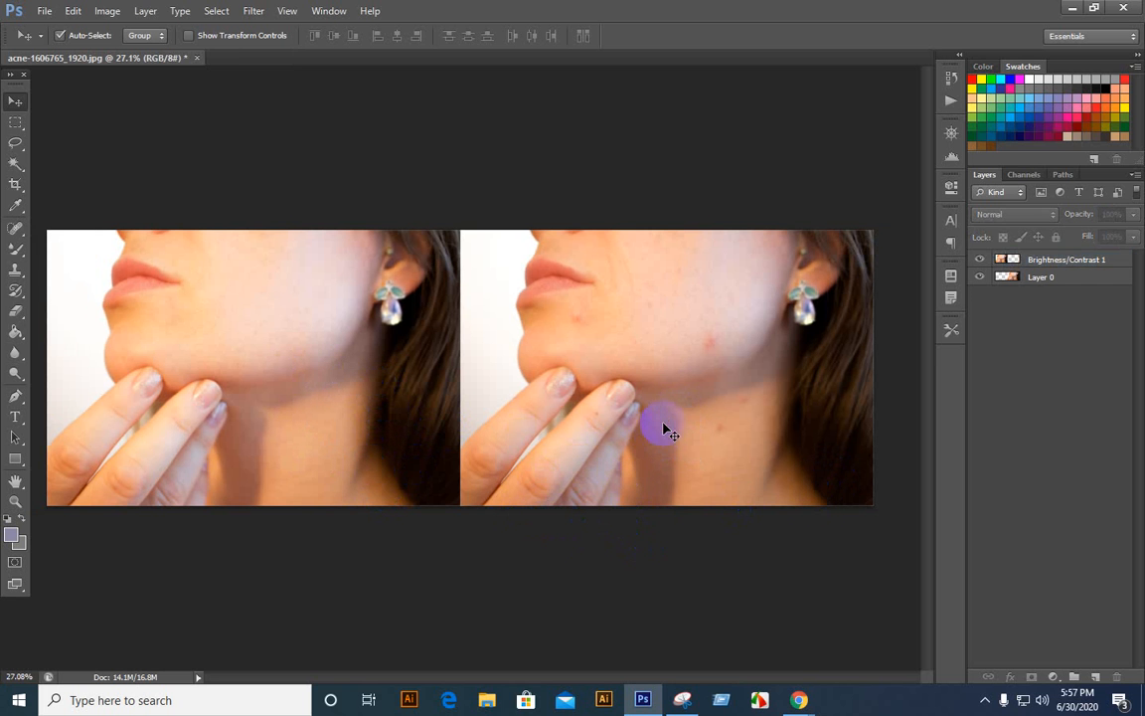
pyautogui.moveTo(692, 417); pyautogui.dragTo(495, 414)
pyautogui.moveTo(424, 403); pyautogui.dragTo(853, 404)
pyautogui.moveTo(397, 377); pyautogui.dragTo(266, 383)
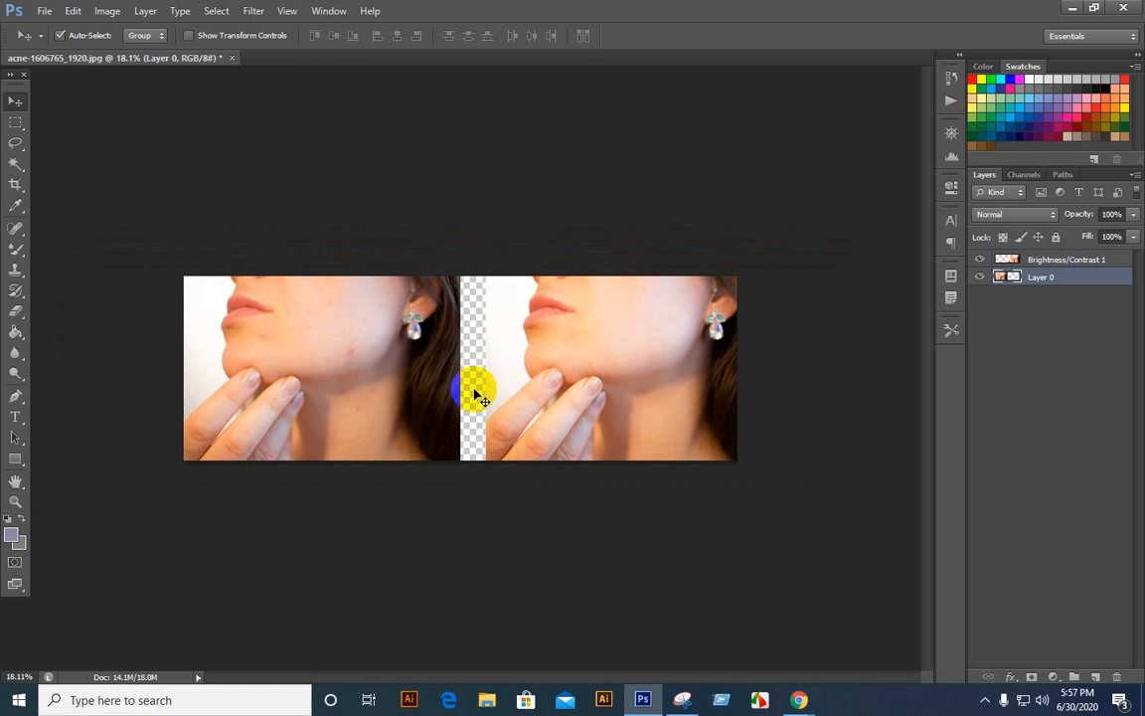
pyautogui.moveTo(517, 380); pyautogui.dragTo(505, 386)
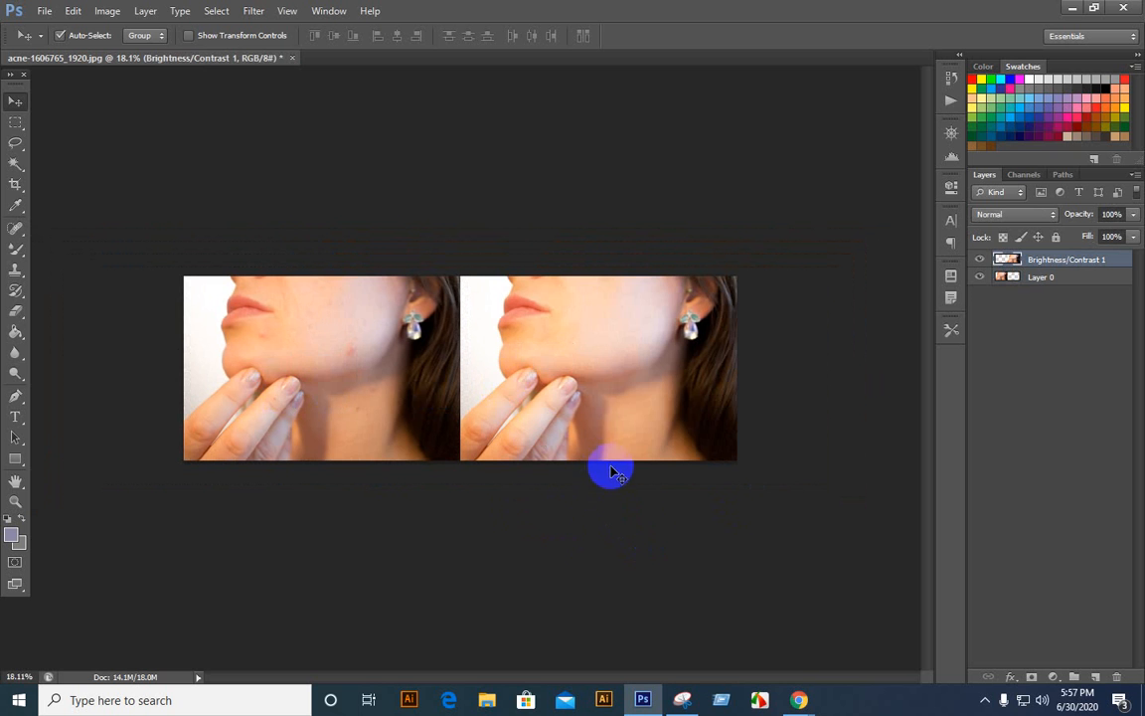
pyautogui.hotkey('ctrl', '+')
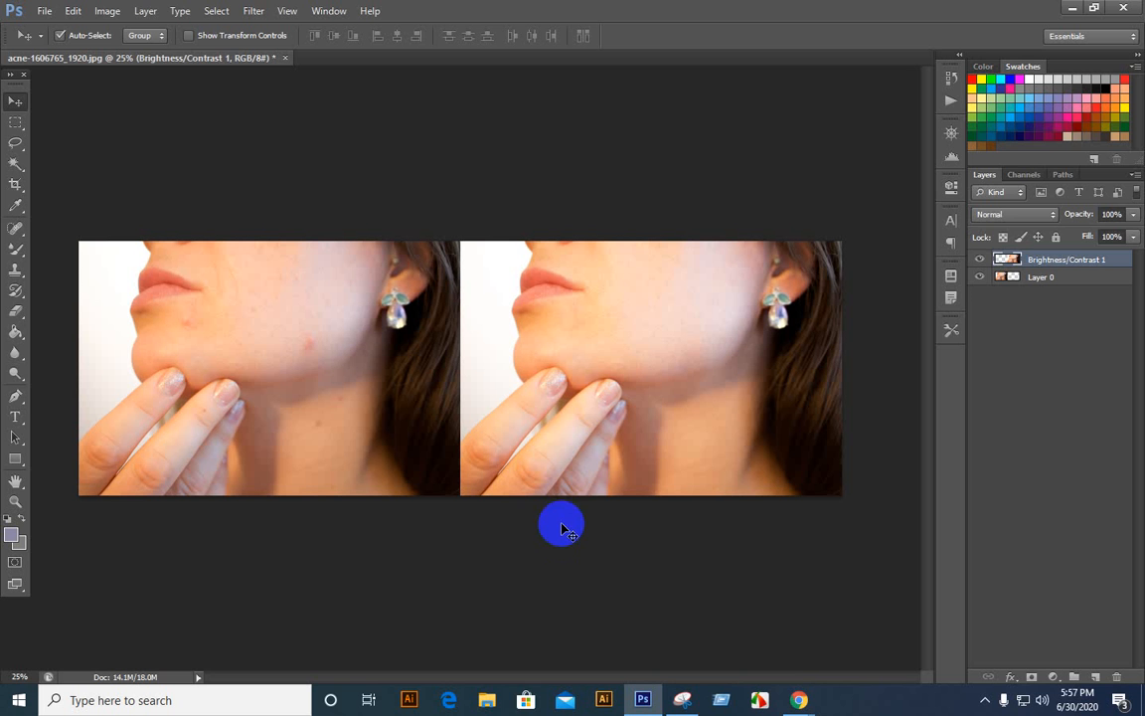
pyautogui.click(561, 530)
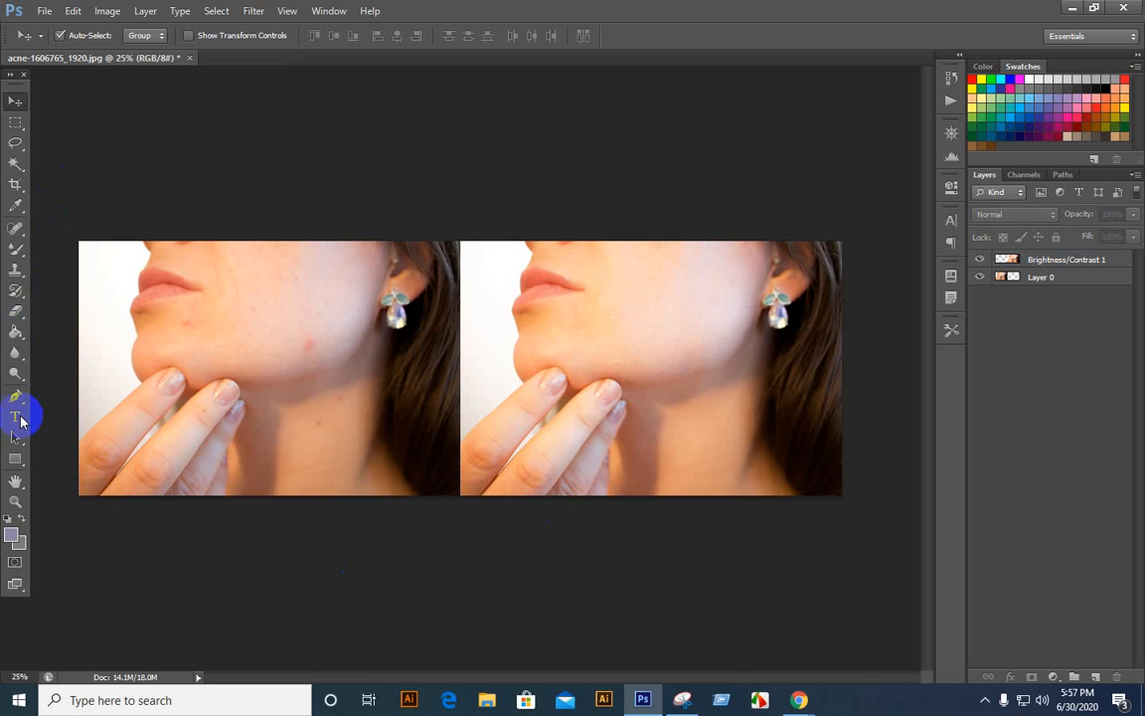
pyautogui.click(17, 422)
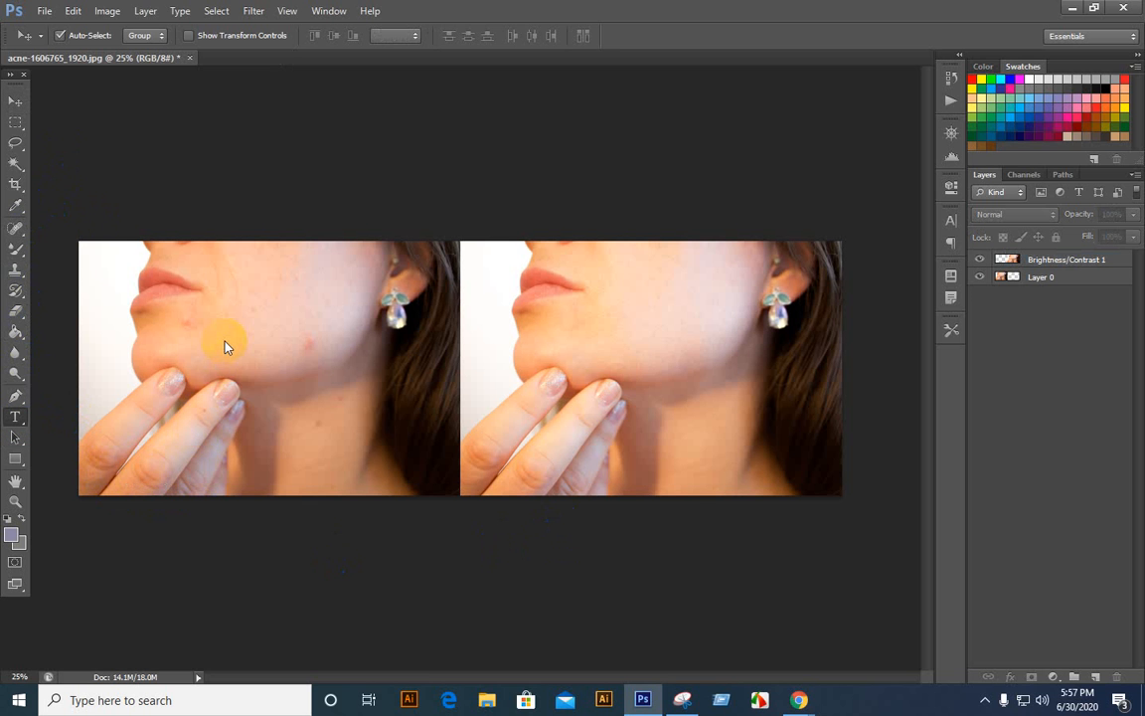
pyautogui.click(16, 100)
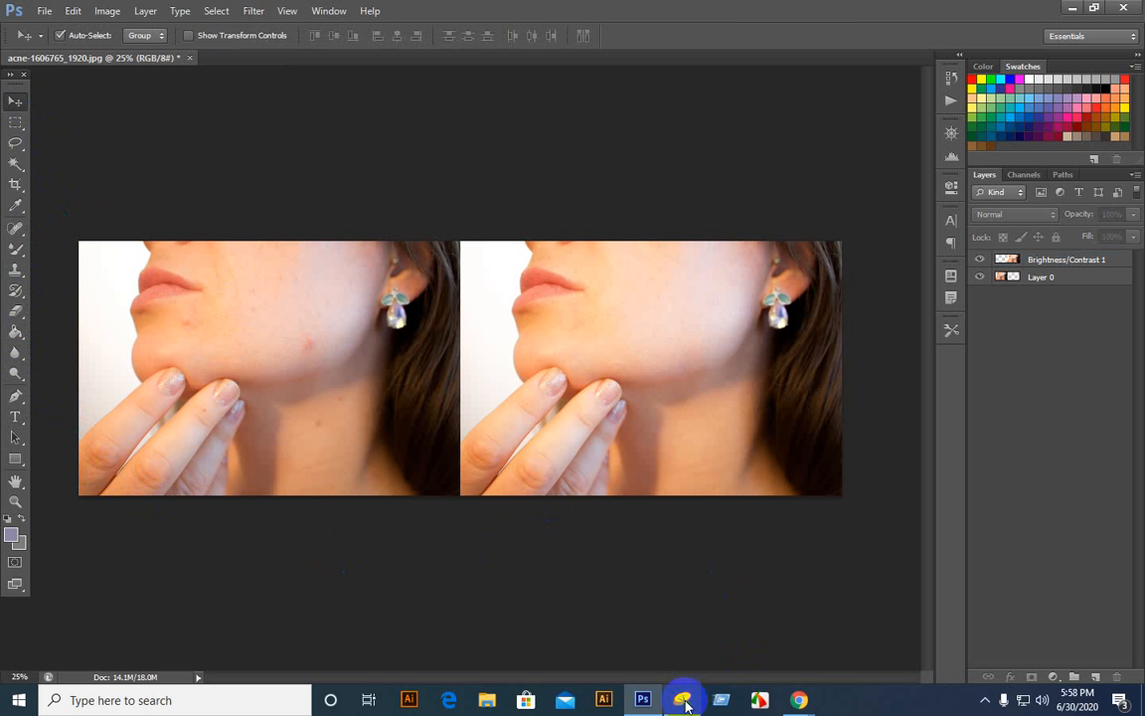
# Switch to WhatsApp Web in Chrome and view the Before/After lotus image enlarged in the Faridpur LEDP GD-10 chat, closing it when done.
pyautogui.moveTo(798, 700)
pyautogui.click(738, 622)
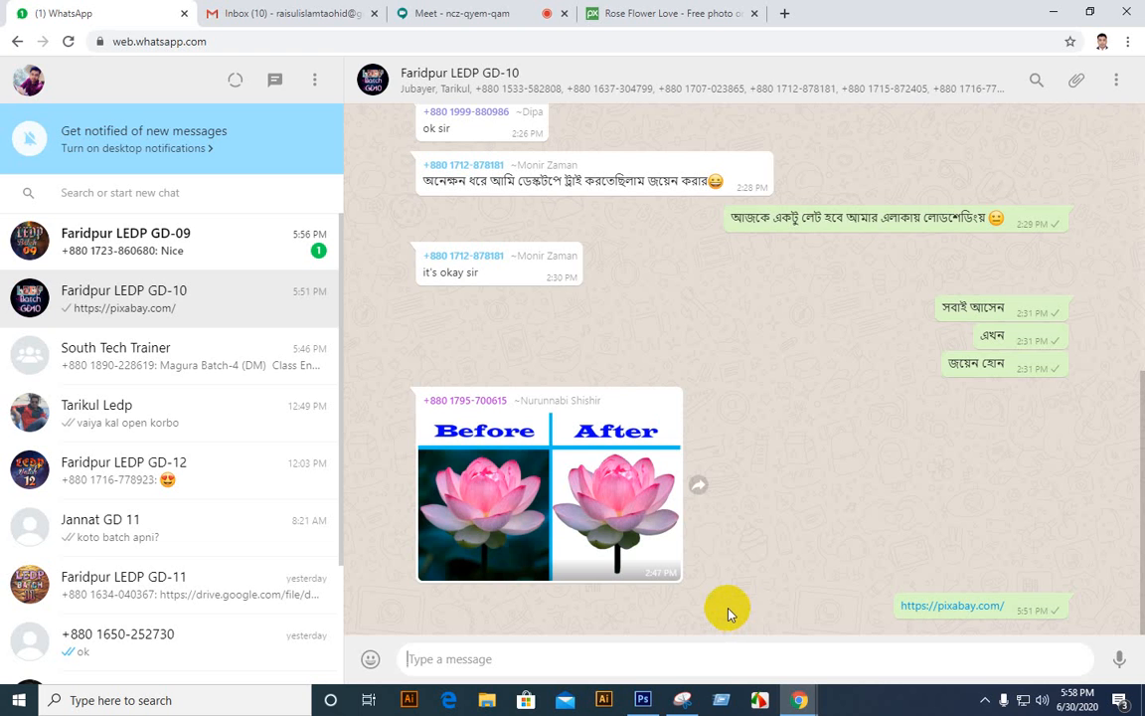
pyautogui.click(477, 473)
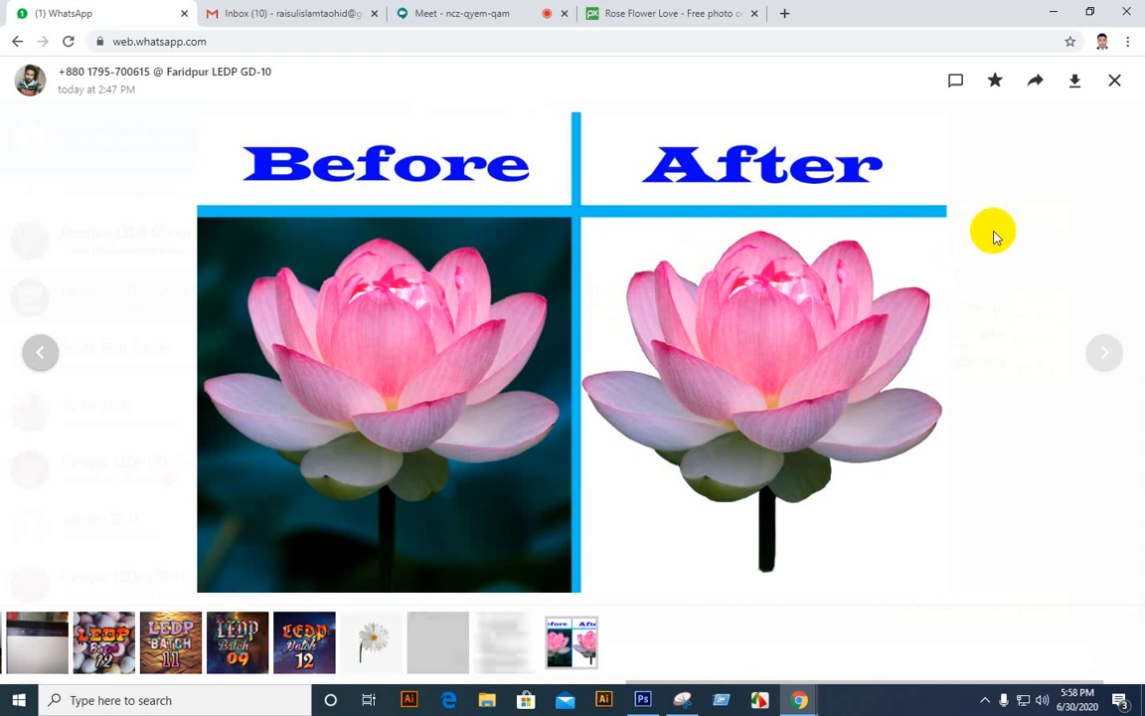
pyautogui.click(1118, 79)
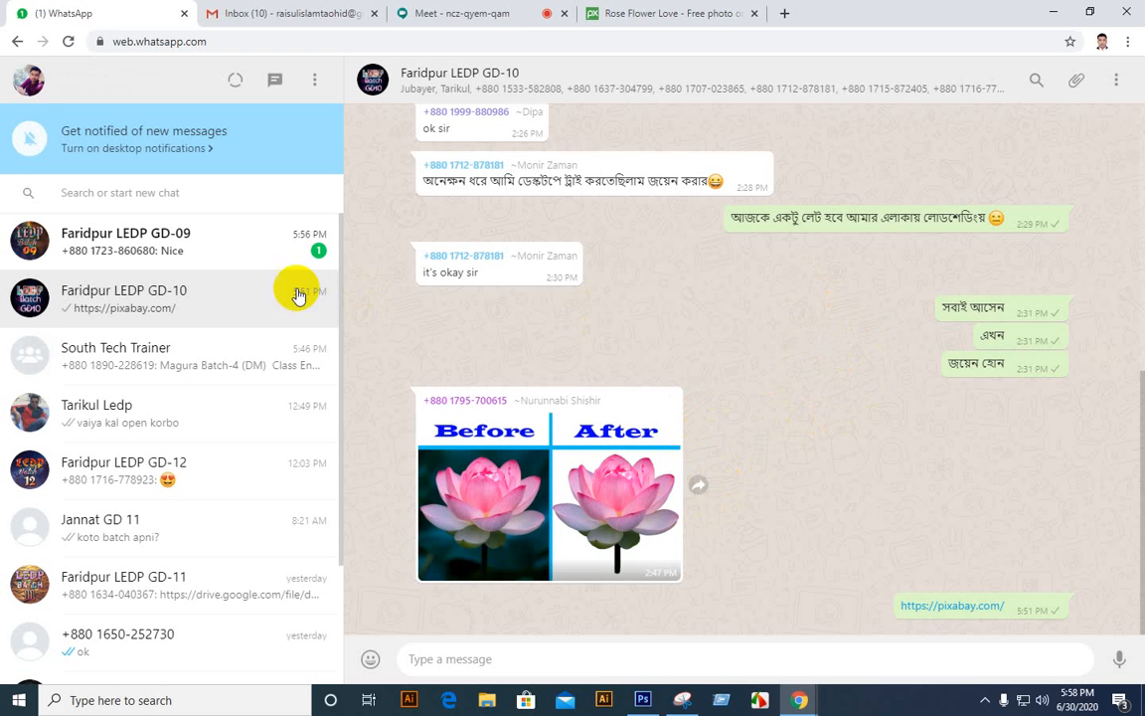
# Open the Faridpur LEDP GD-09 group chat and look through the students' recent before and after images.
pyautogui.click(225, 248)
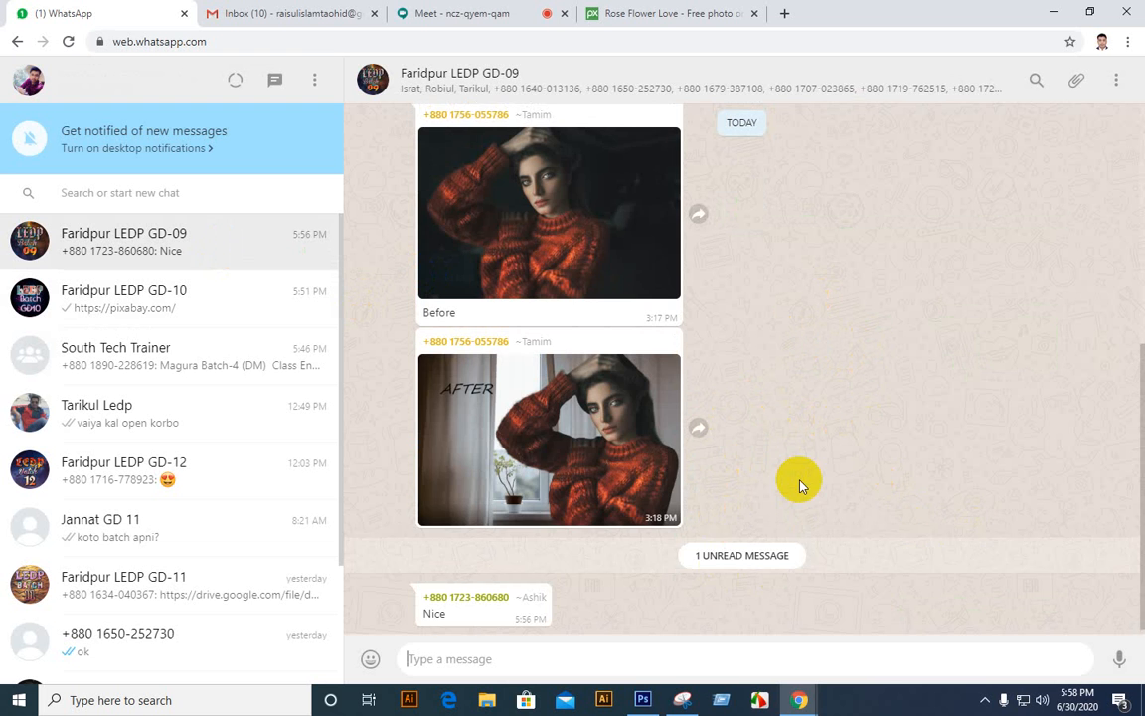
pyautogui.scroll(5, 800, 480)
pyautogui.scroll(5, 864, 511)
pyautogui.scroll(2, 863, 513)
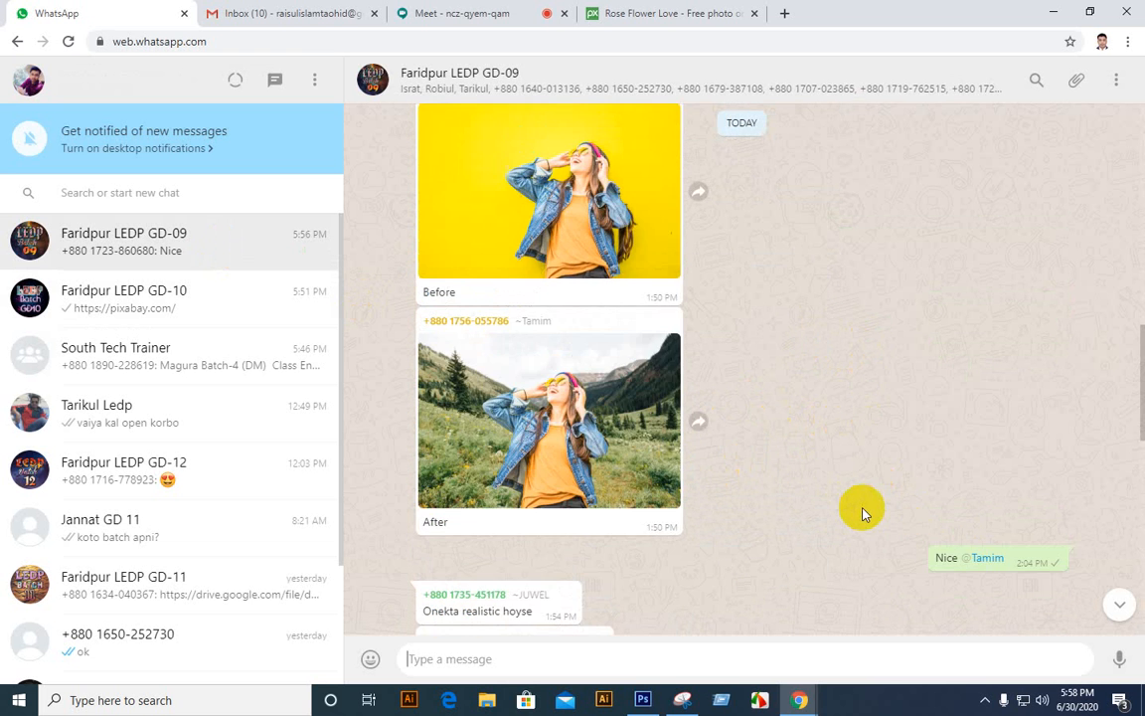
pyautogui.scroll(2, 863, 513)
pyautogui.scroll(-5, 863, 515)
pyautogui.scroll(-5, 865, 522)
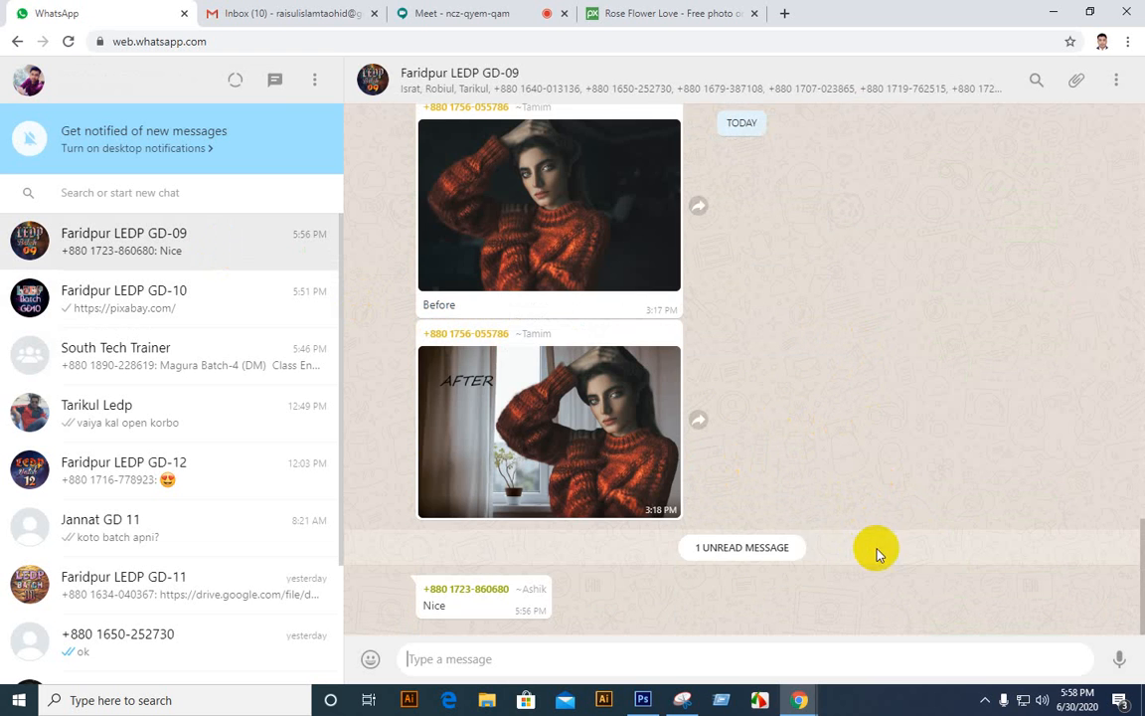
# Return to the Faridpur LEDP GD-10 chat and review its earlier messages and images.
pyautogui.click(219, 301)
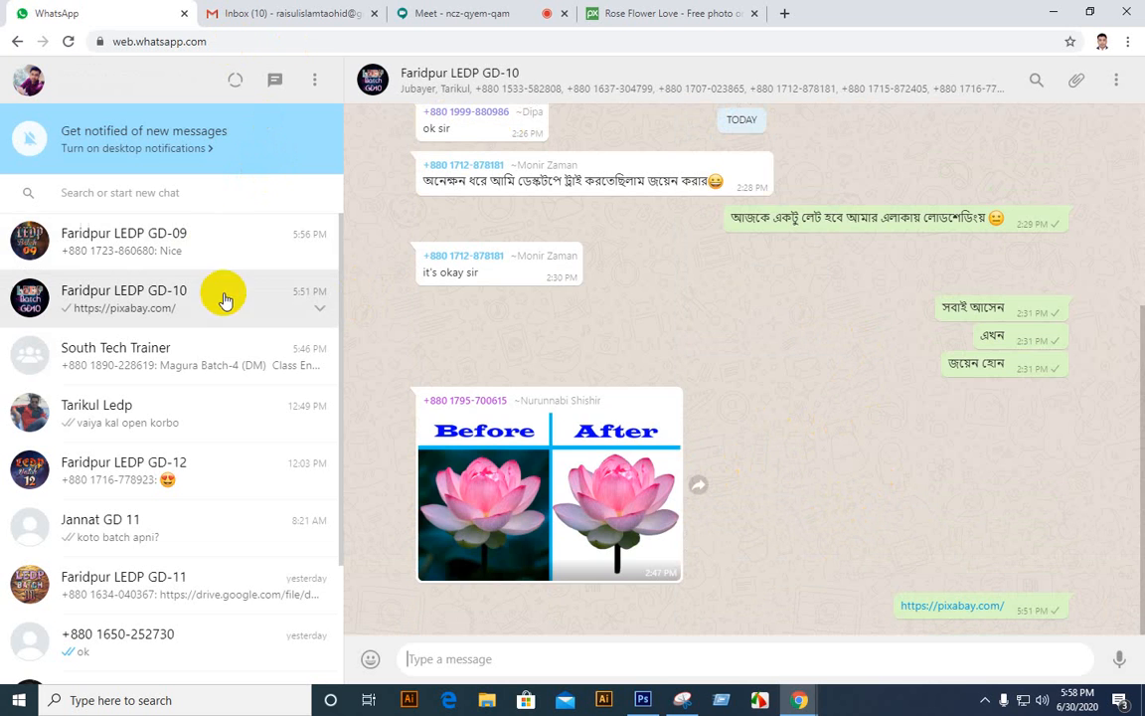
pyautogui.scroll(5, 863, 411)
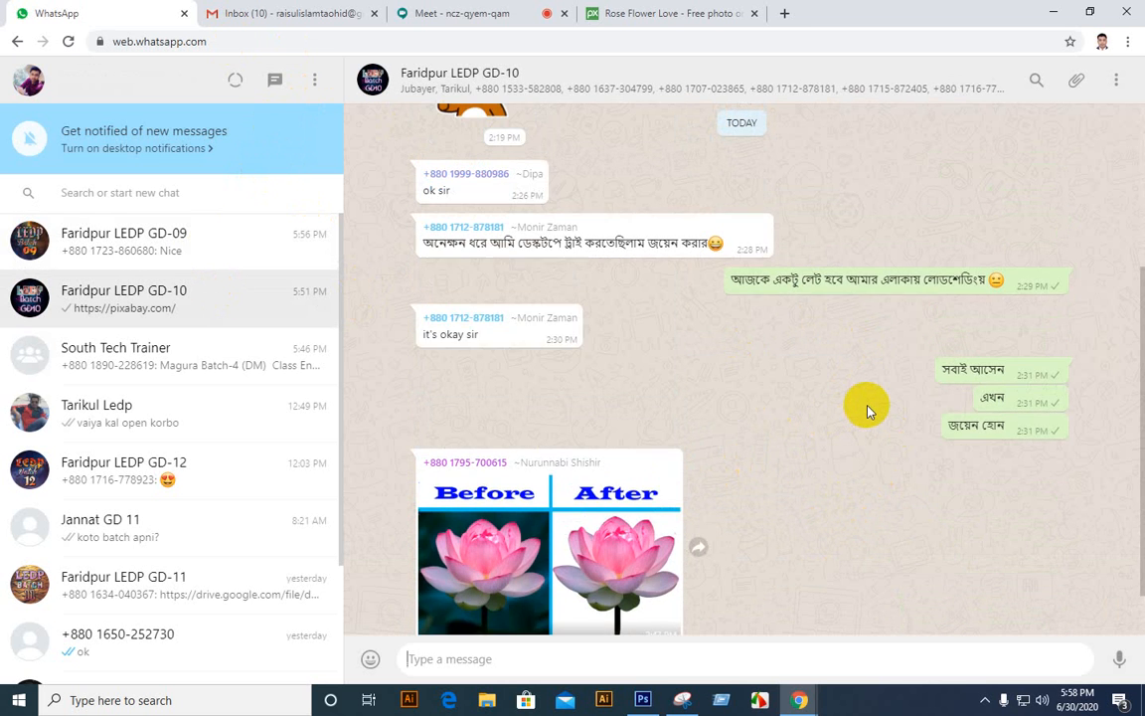
pyautogui.scroll(15, 850, 532)
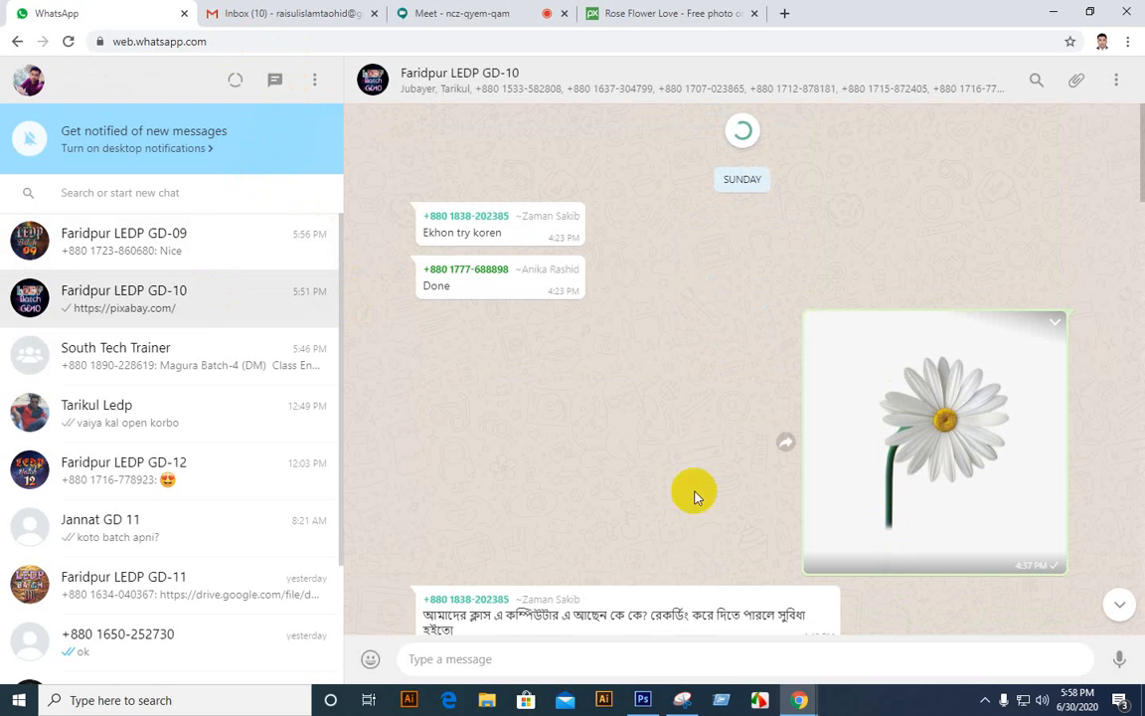
pyautogui.scroll(-15, 912, 531)
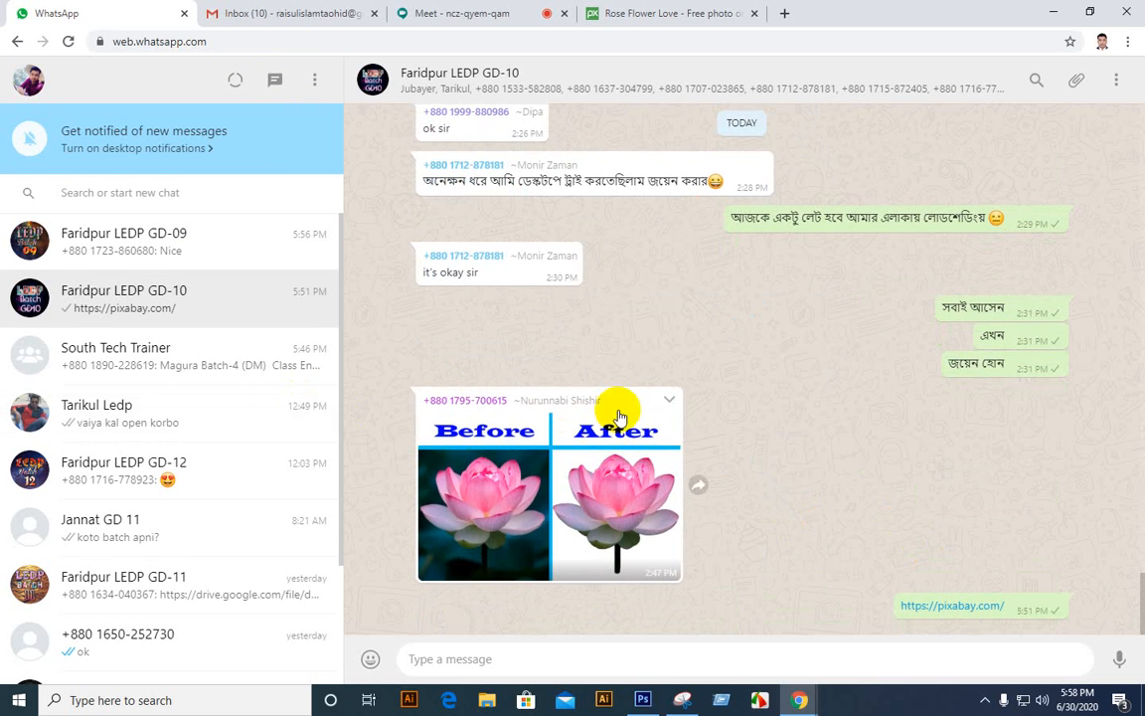
# Review today's student work in the Faridpur LEDP GD-09 chat and view the bird colour-swatch screenshot enlarged, closing it when done.
pyautogui.click(209, 245)
pyautogui.scroll(4, 677, 447)
pyautogui.scroll(10, 674, 452)
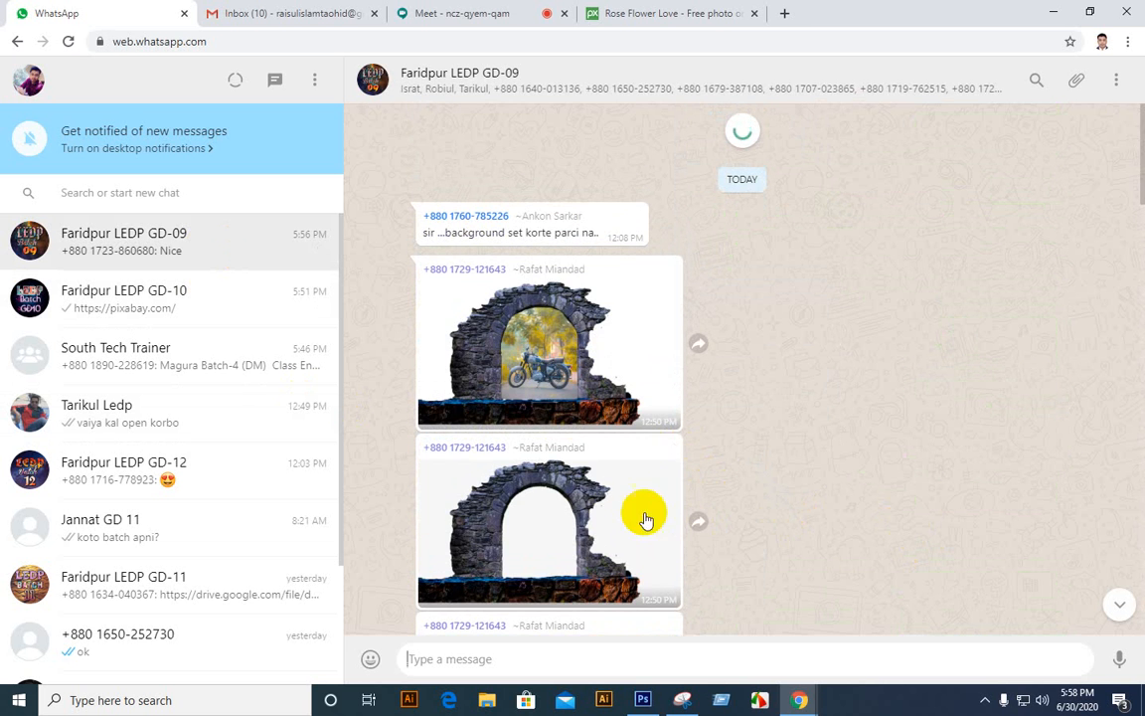
pyautogui.scroll(5, 792, 493)
pyautogui.scroll(5, 684, 507)
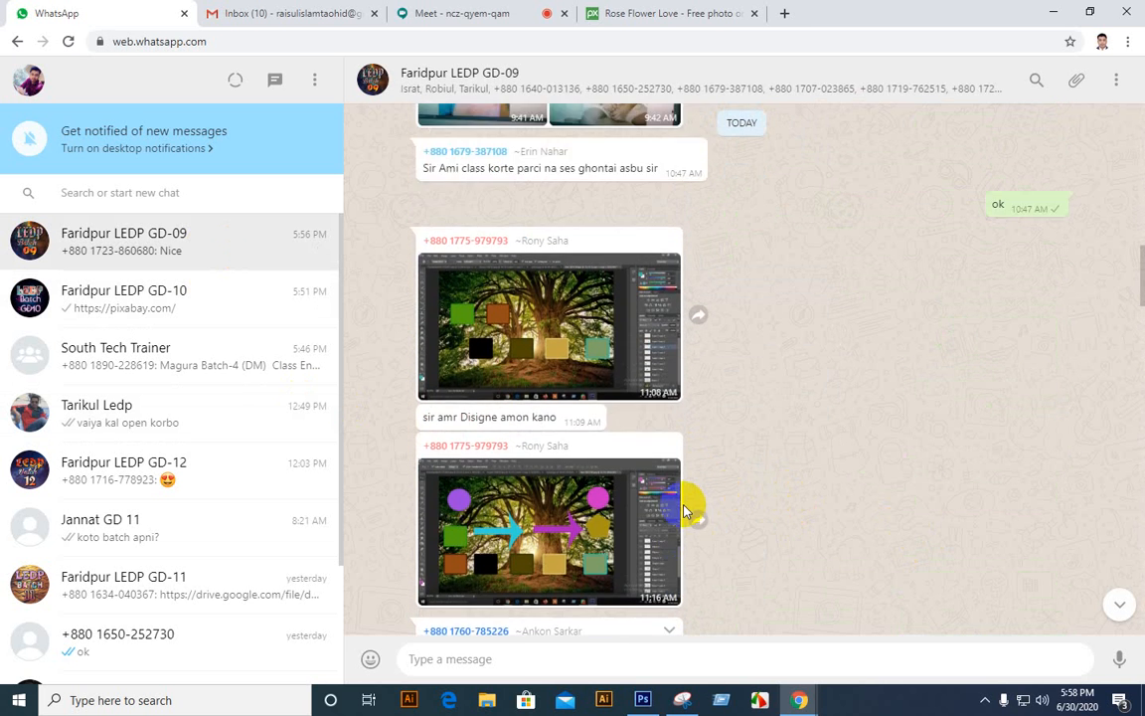
pyautogui.scroll(-6, 691, 509)
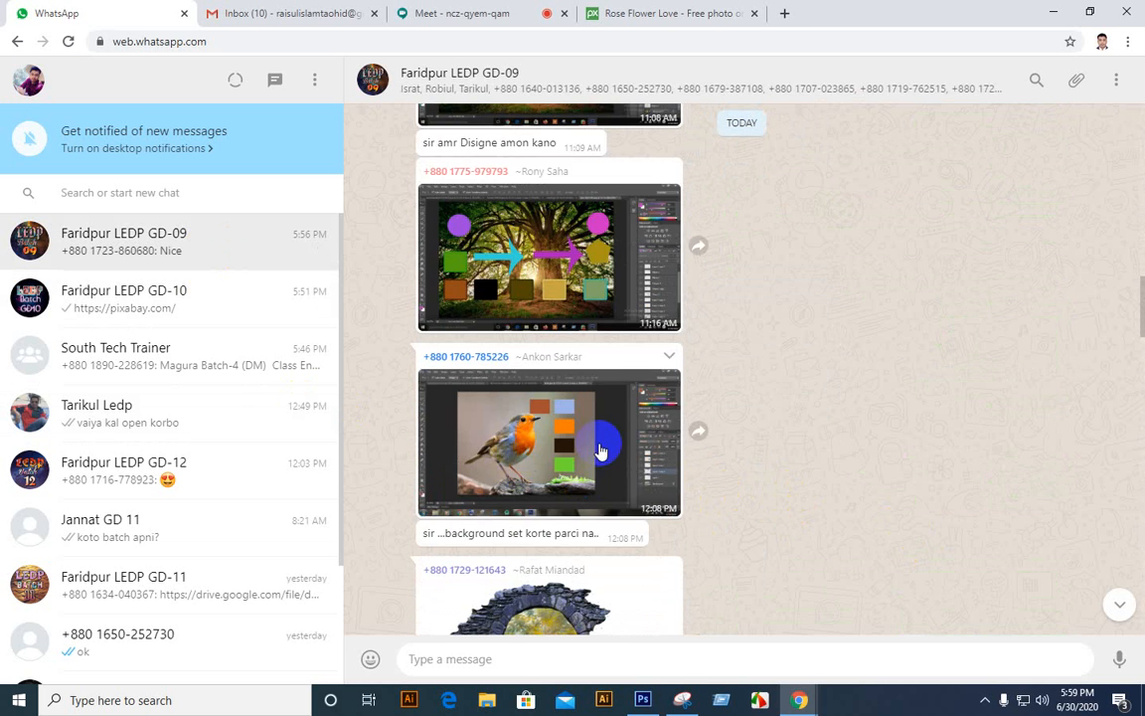
pyautogui.click(601, 450)
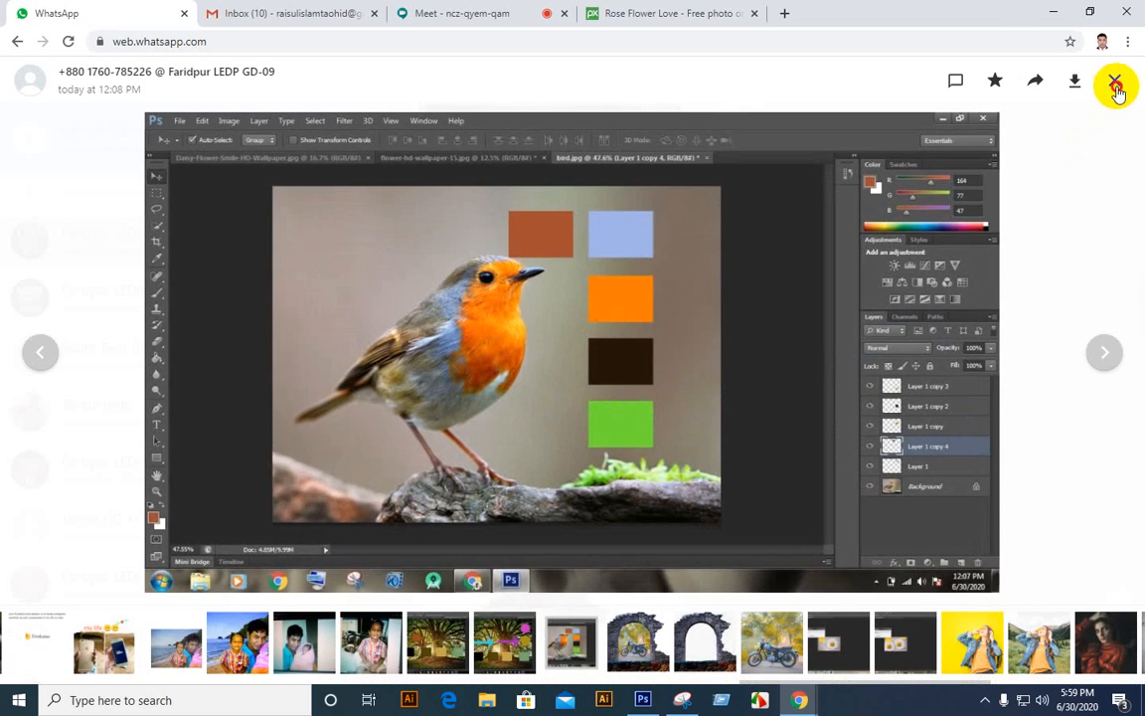
pyautogui.click(1114, 82)
# Find the beach family composite in the GD-09 chat, enlarge it and compare it with the source photos that follow.
pyautogui.scroll(4, 787, 511)
pyautogui.scroll(8, 787, 516)
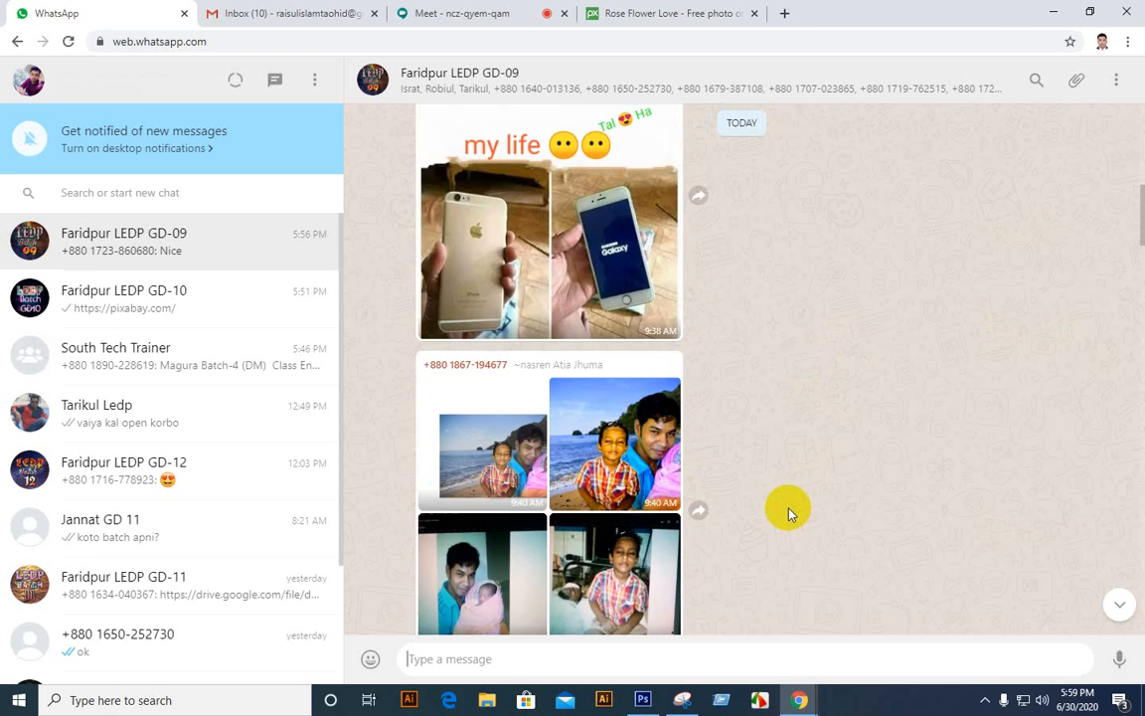
pyautogui.scroll(-3, 789, 513)
pyautogui.scroll(-3, 790, 513)
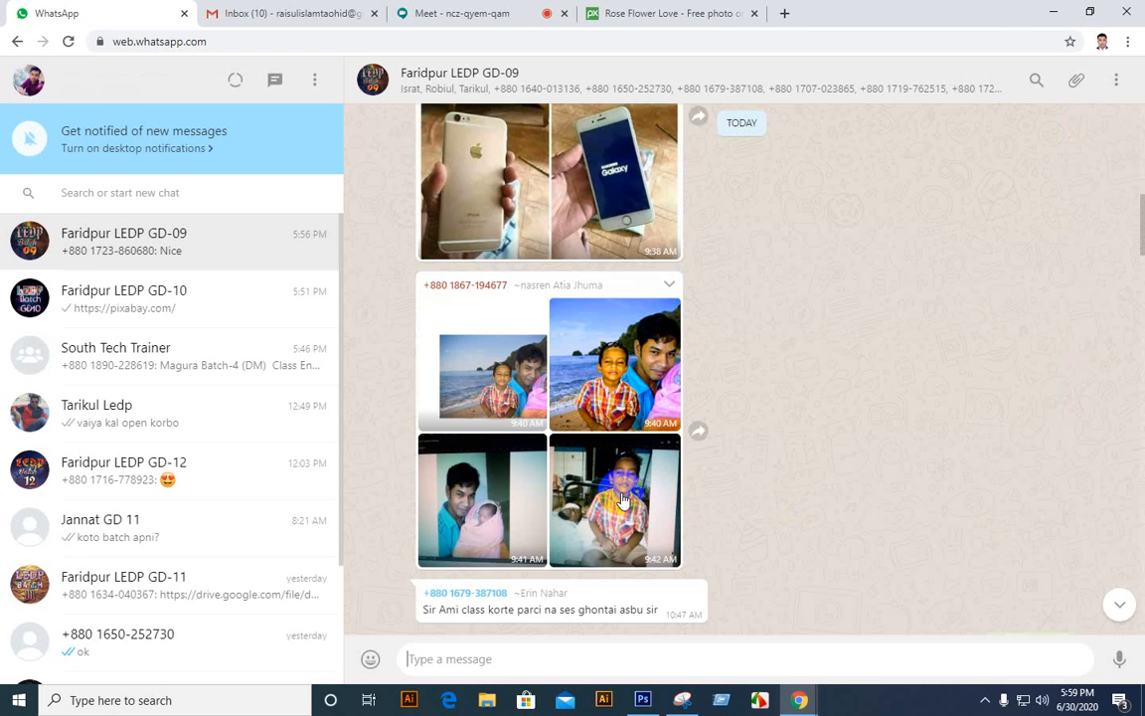
pyautogui.click(572, 422)
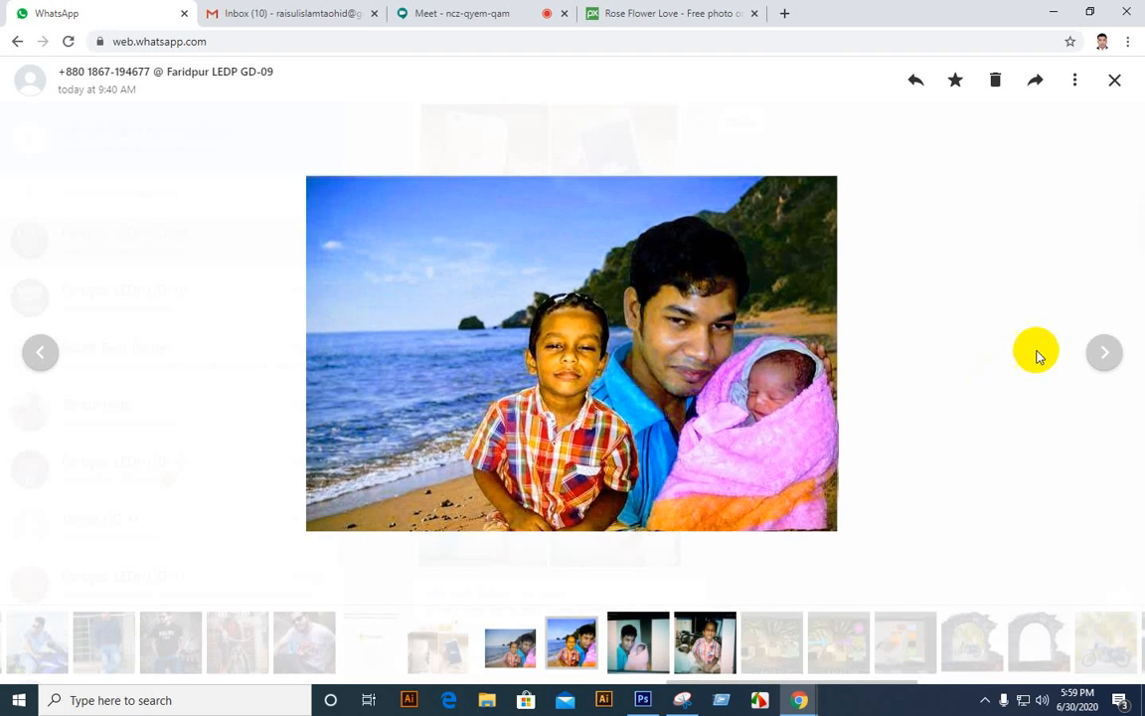
pyautogui.click(1102, 352)
pyautogui.click(1102, 351)
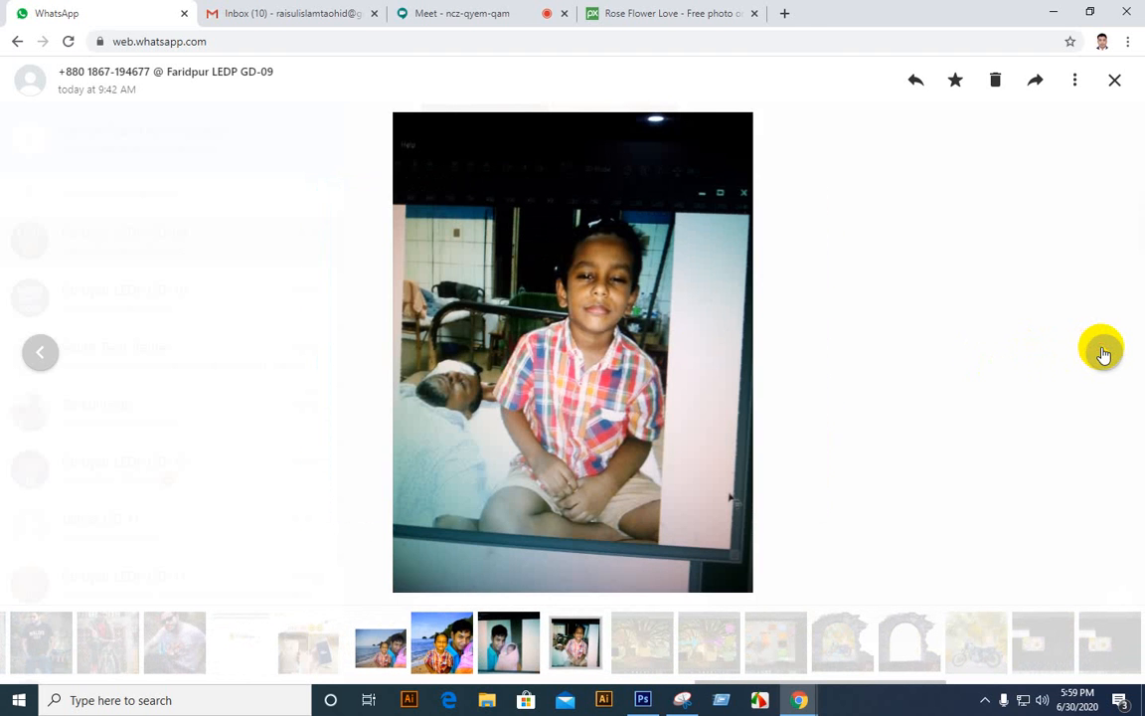
pyautogui.click(45, 359)
pyautogui.click(46, 360)
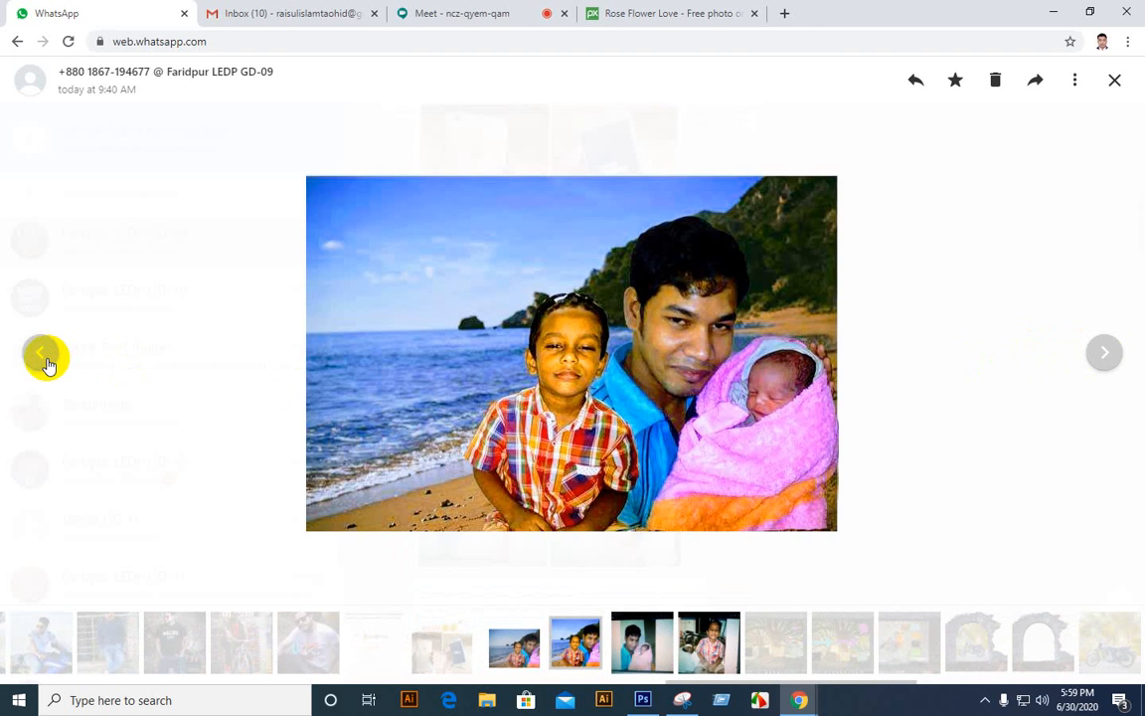
# Browse the earlier edited photos in the media viewer, close it and look over the surrounding chat messages.
pyautogui.click(46, 360)
pyautogui.click(44, 357)
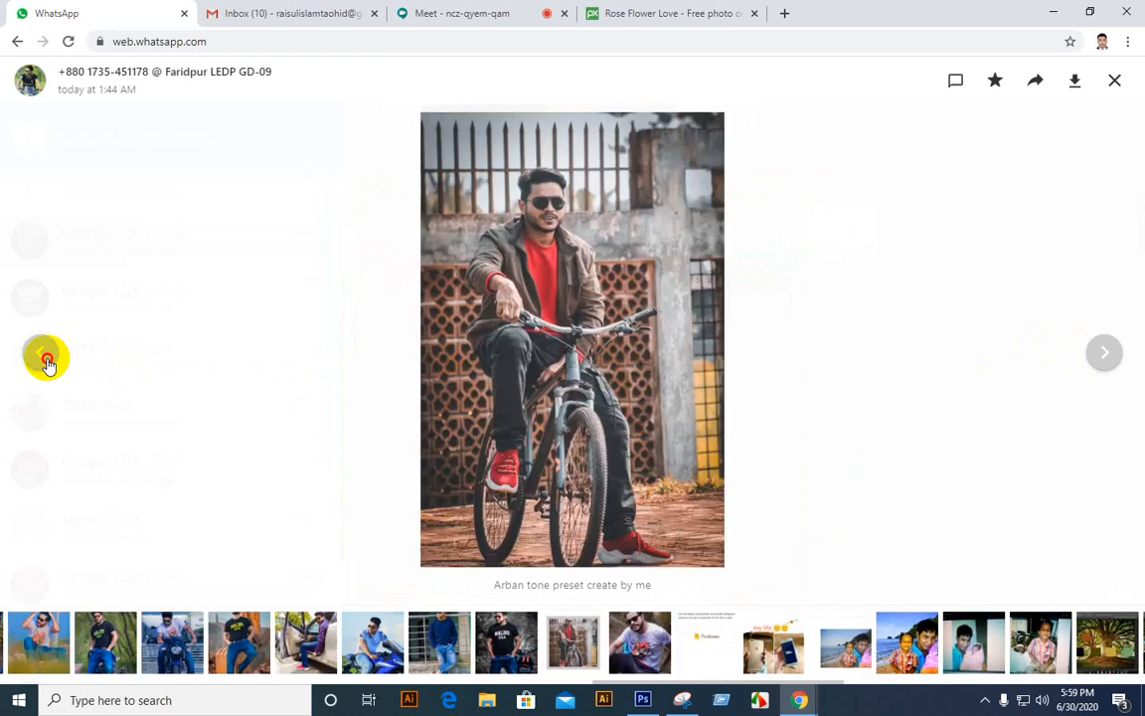
pyautogui.click(43, 358)
pyautogui.click(44, 358)
pyautogui.click(43, 358)
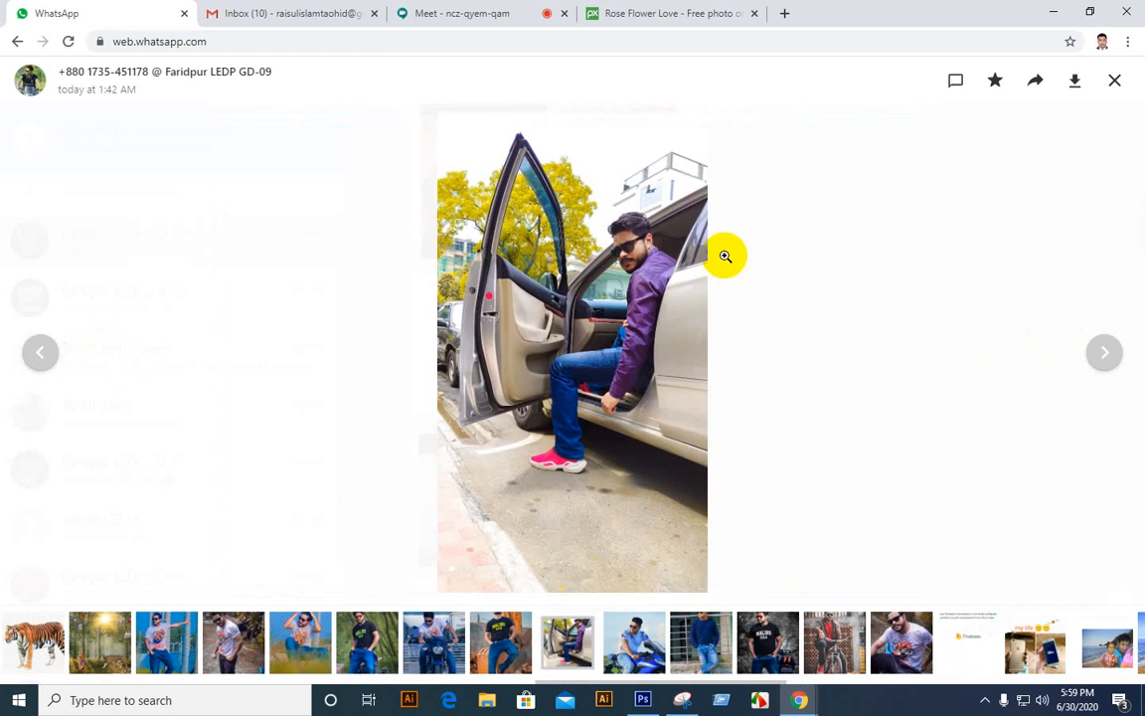
pyautogui.click(1115, 81)
pyautogui.scroll(15, 795, 457)
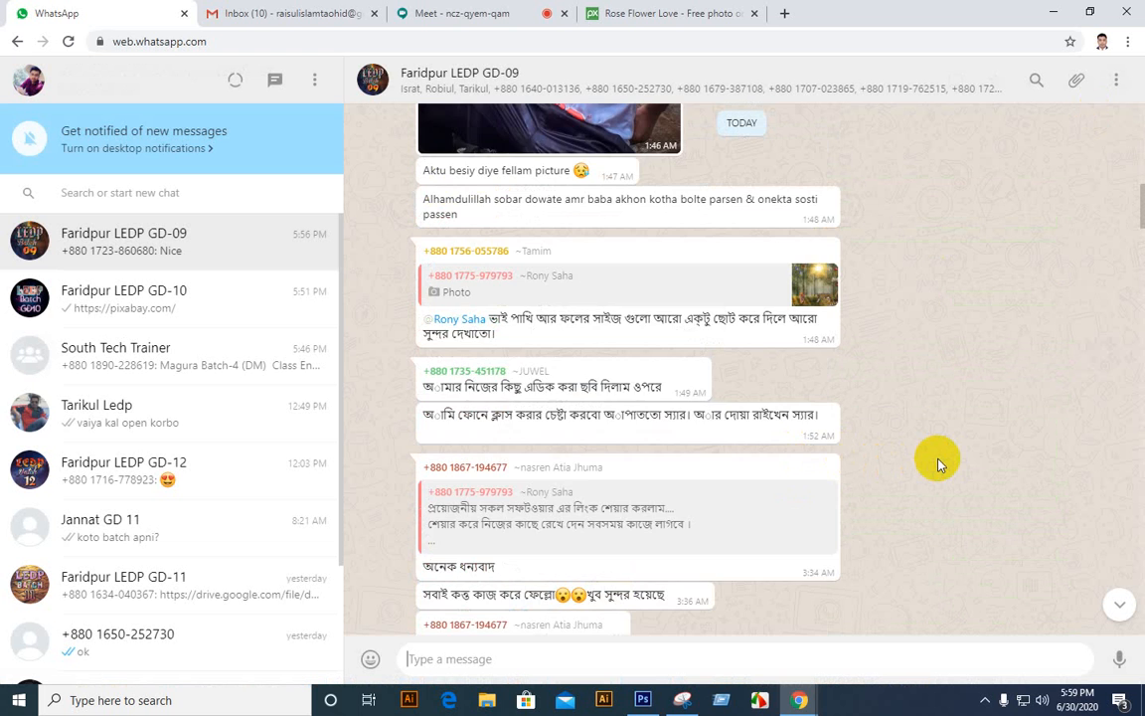
pyautogui.scroll(2, 940, 460)
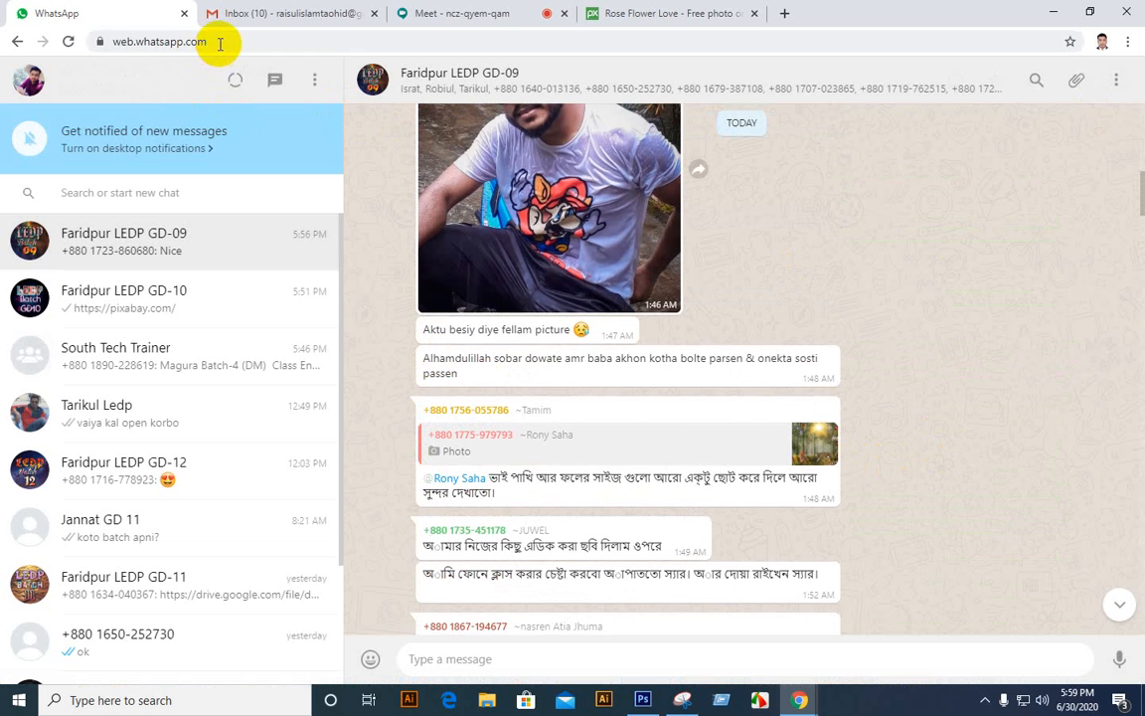
pyautogui.click(154, 40)
pyautogui.rightClick(128, 43)
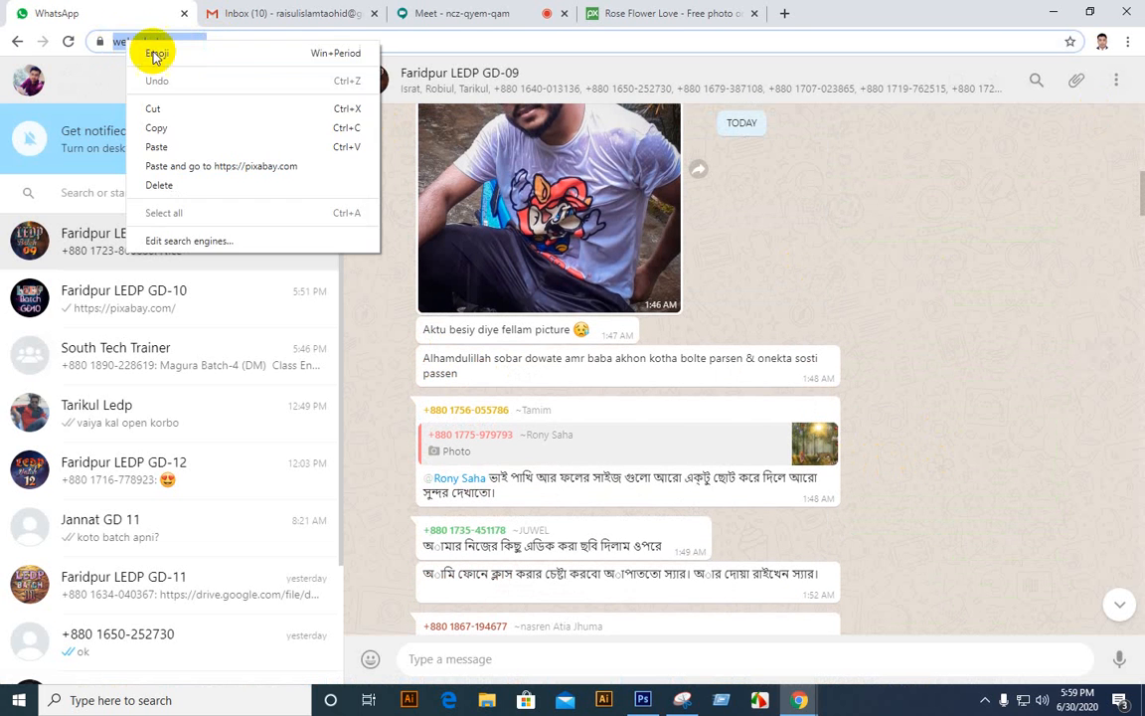
pyautogui.click(179, 147)
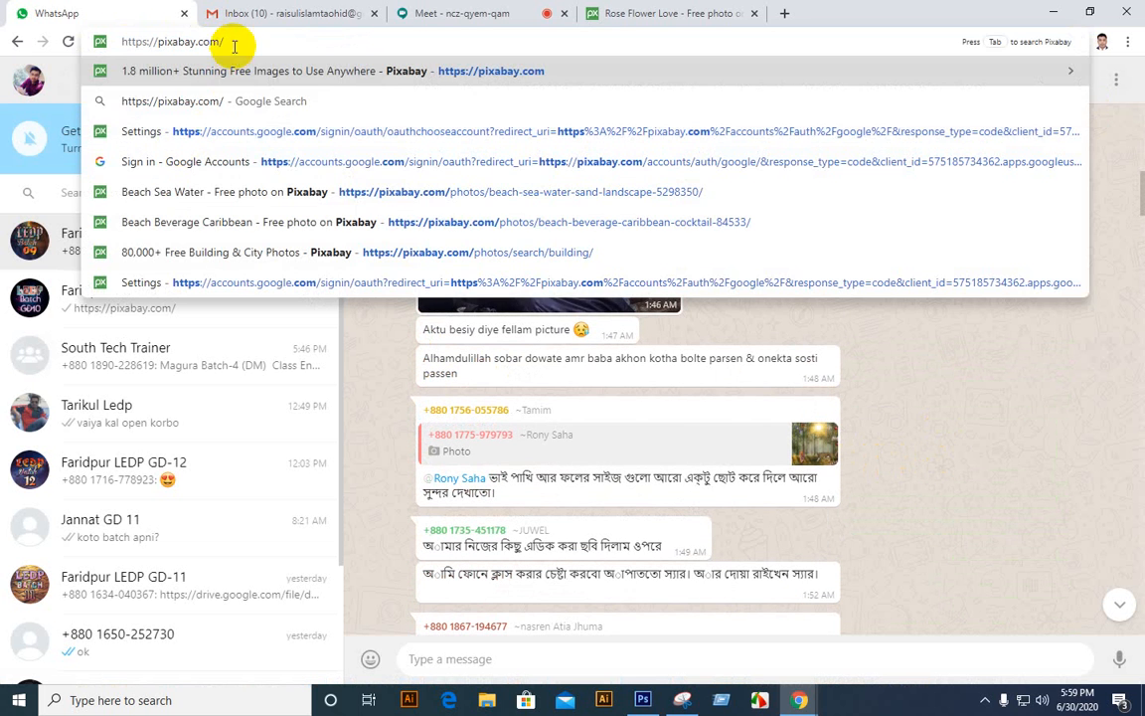
pyautogui.doubleClick(1010, 417)
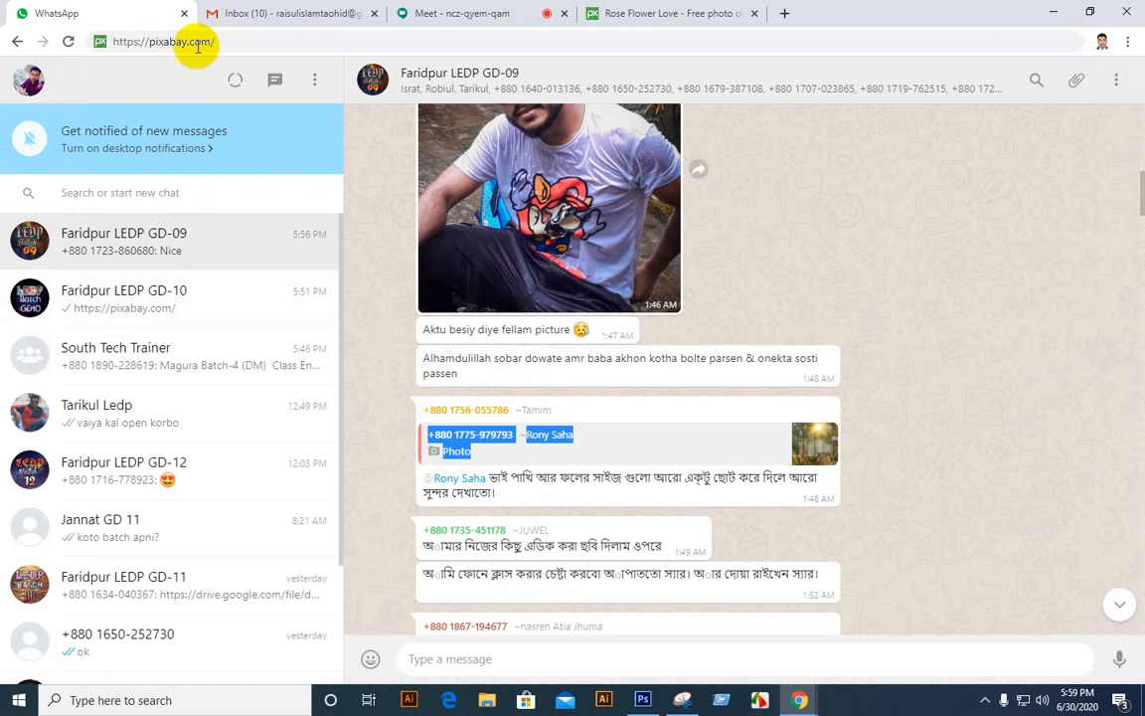
pyautogui.click(800, 235)
pyautogui.scroll(-4, 908, 524)
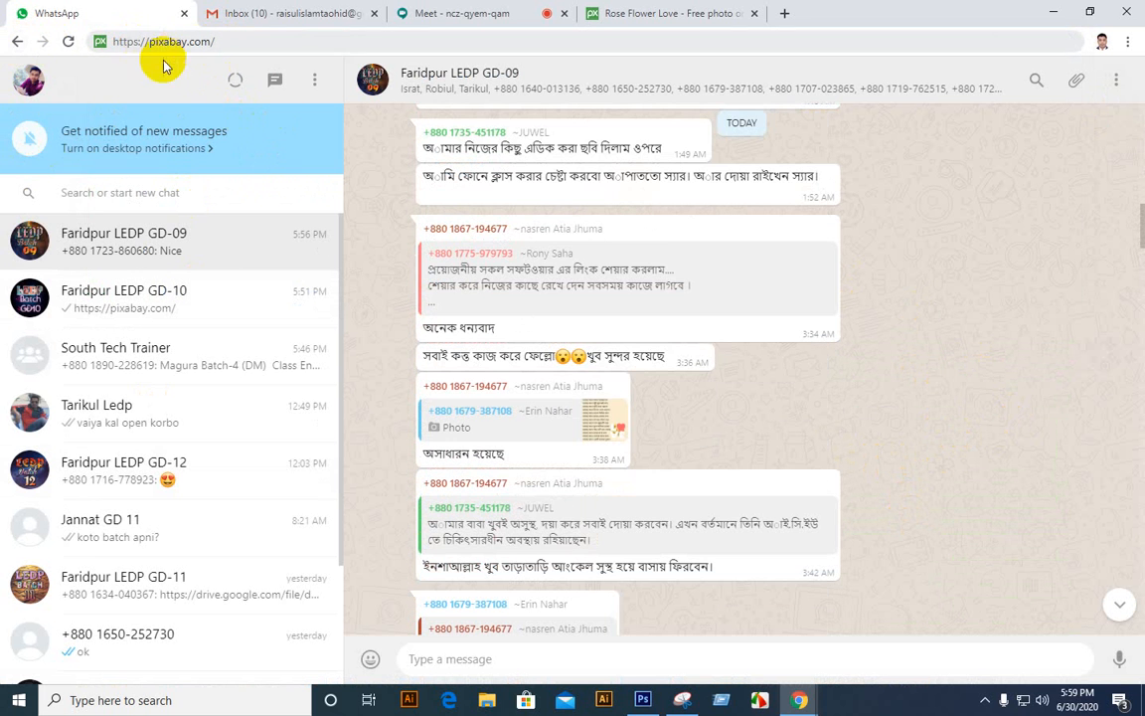
# Check the Gmail inbox and WhatsApp tabs, then bring up the ongoing Google Meet call.
pyautogui.click(303, 14)
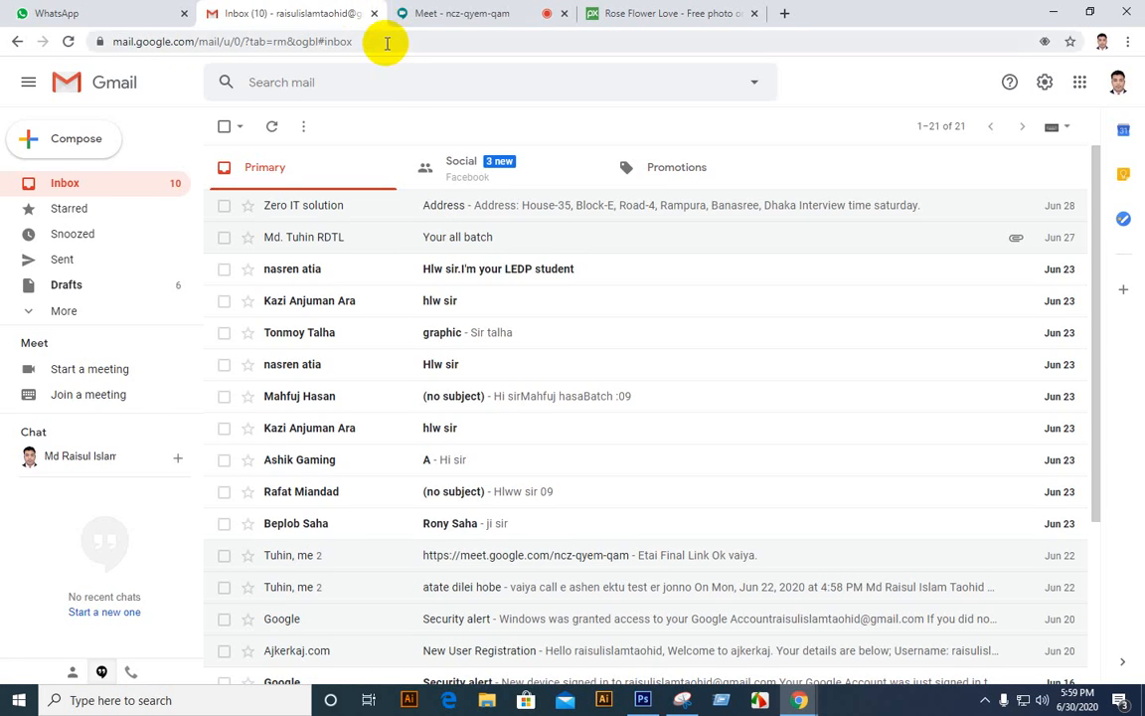
pyautogui.click(52, 14)
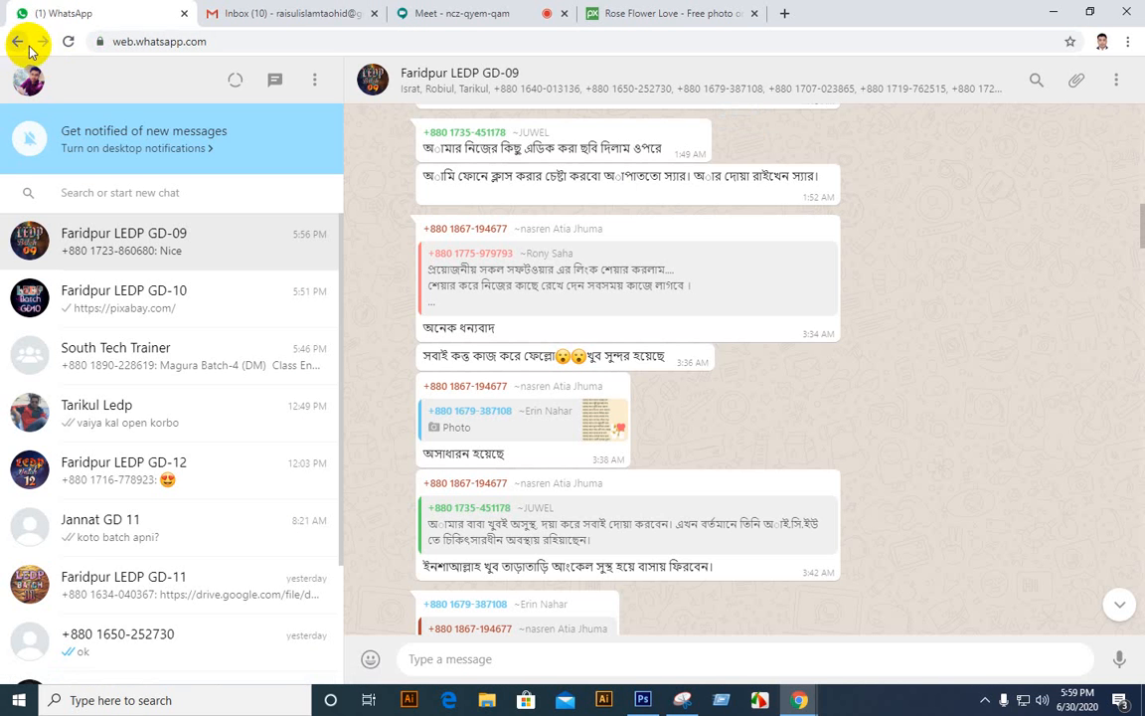
pyautogui.click(282, 12)
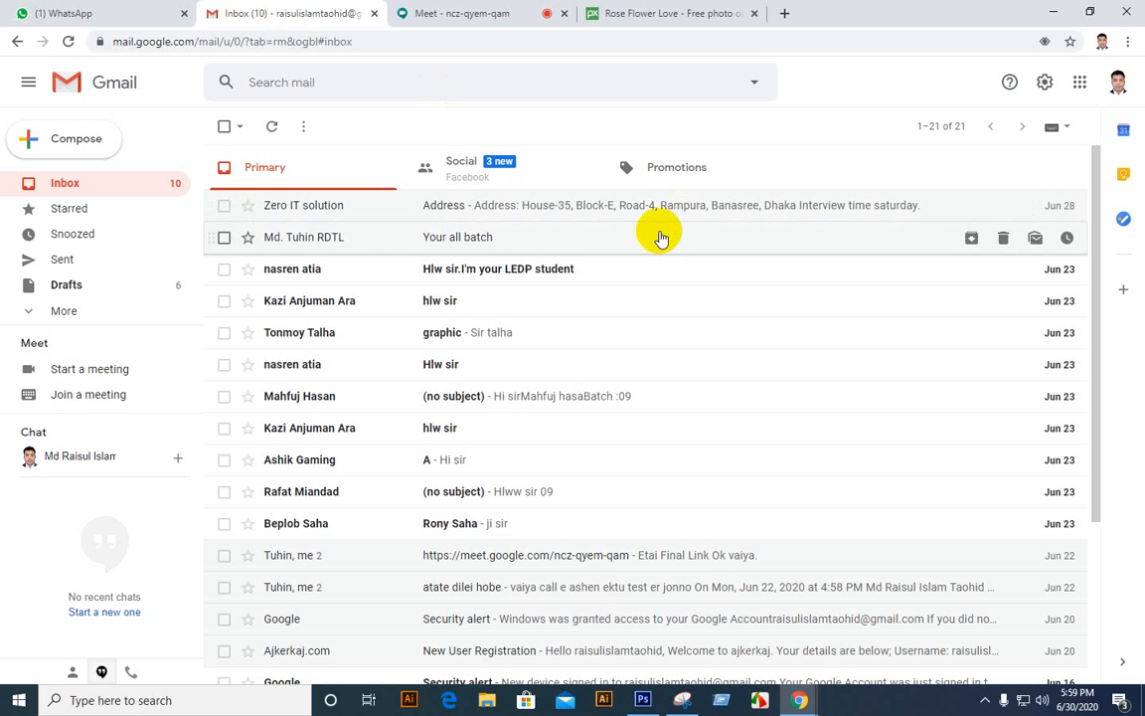
pyautogui.click(453, 13)
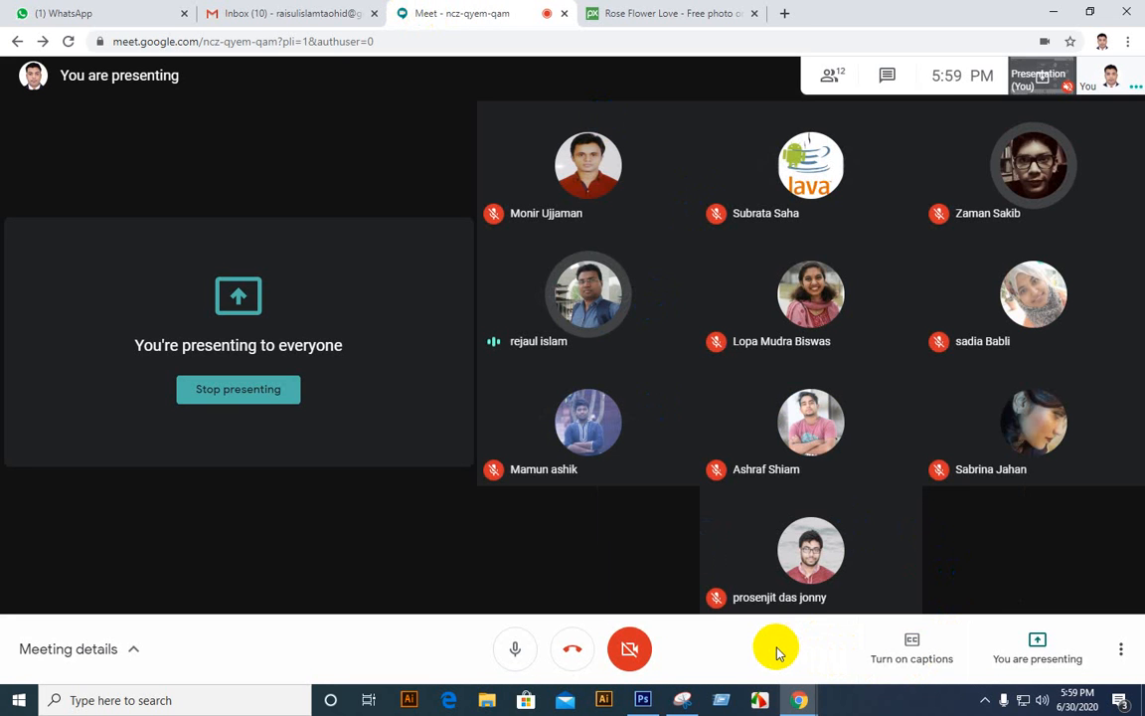
# Run the tree command three times in a row through the Windows Run dialog.
pyautogui.click(722, 700)
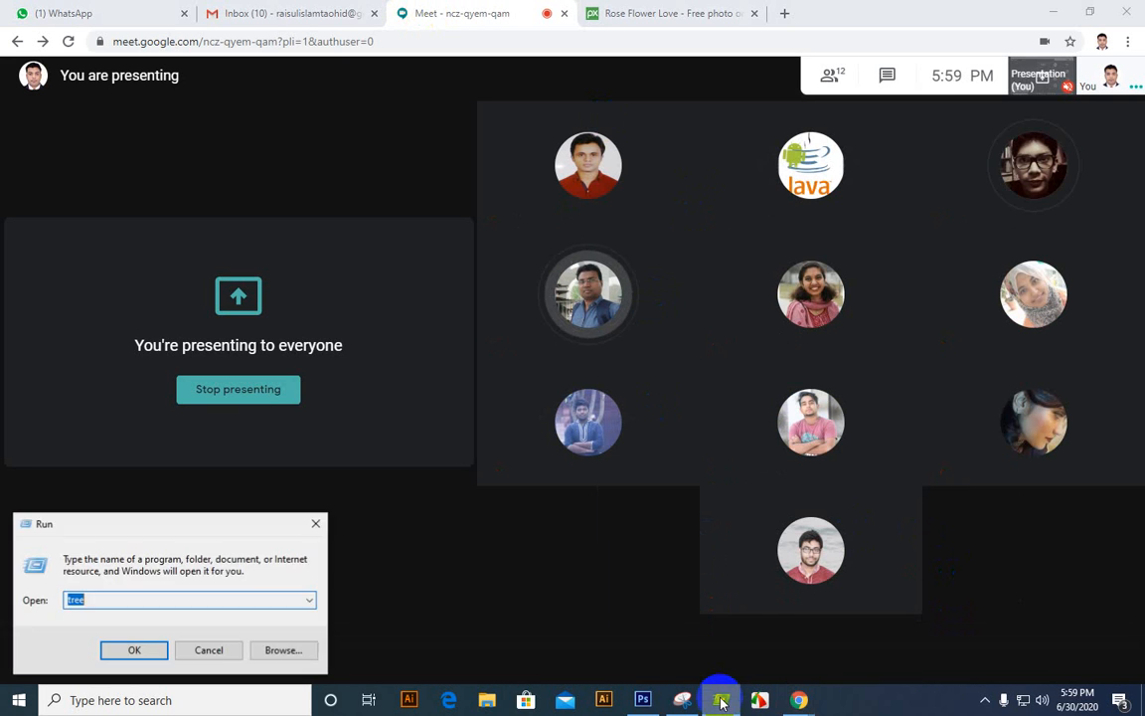
pyautogui.press('Return')
pyautogui.click(722, 699)
pyautogui.press('Return')
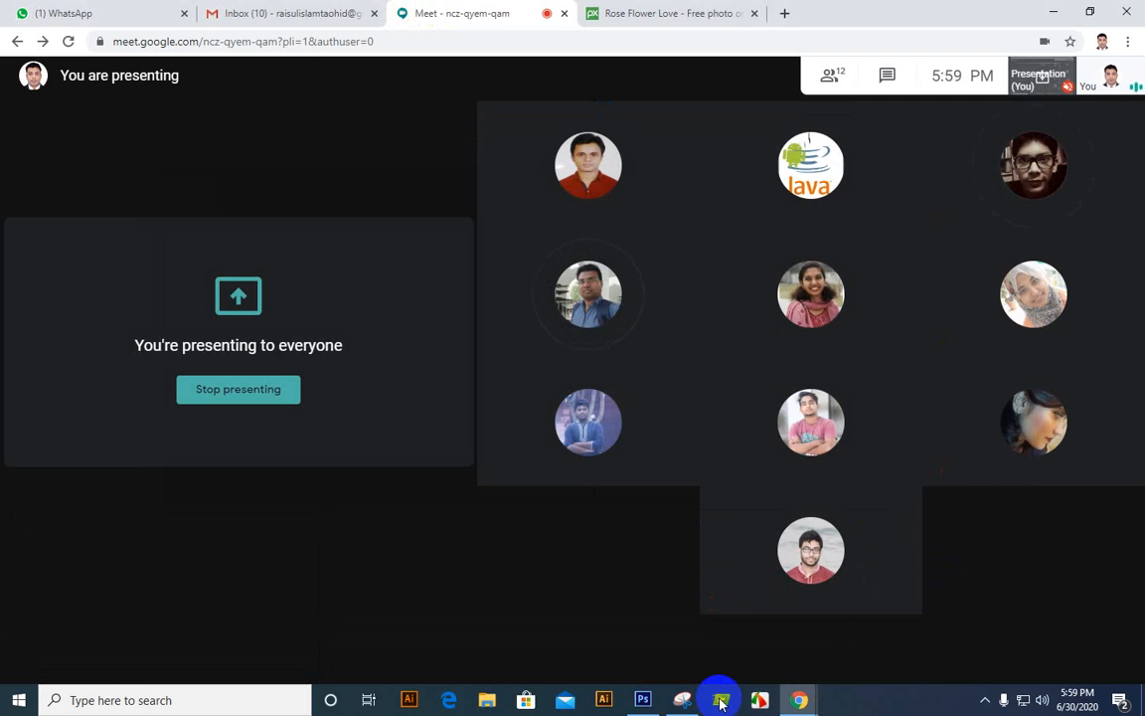
pyautogui.click(721, 700)
pyautogui.press('Return')
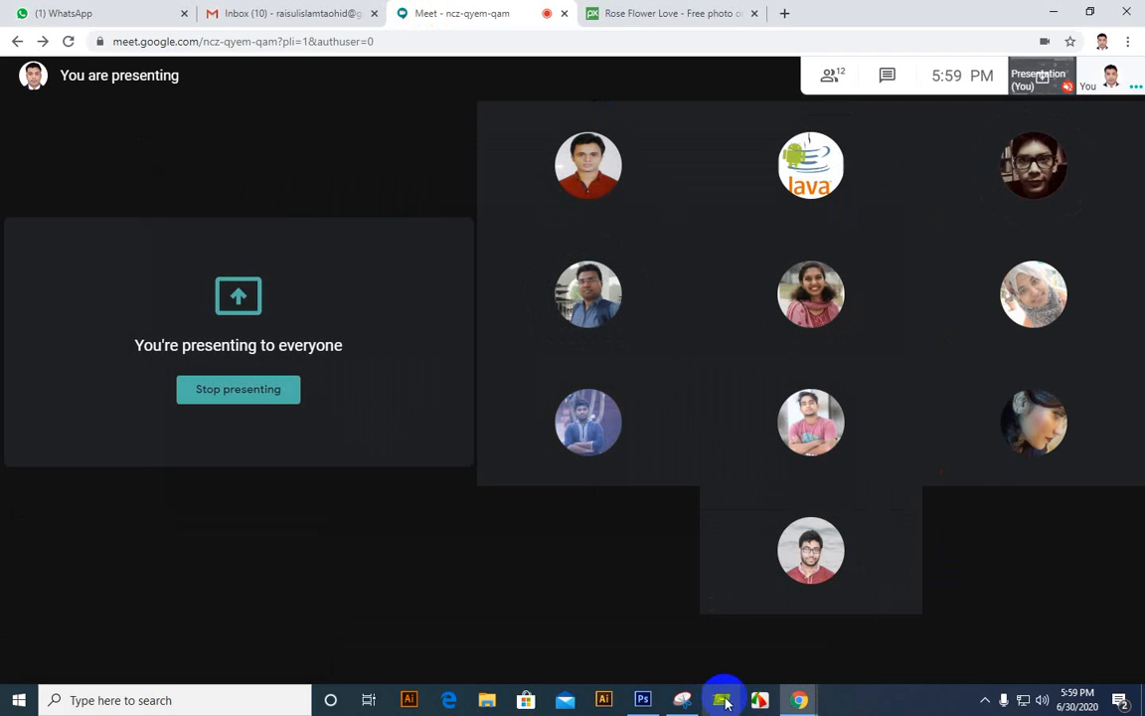
# Stop presenting the screen in the Google Meet call and leave the meeting.
pyautogui.moveTo(899, 617)
pyautogui.click(1056, 648)
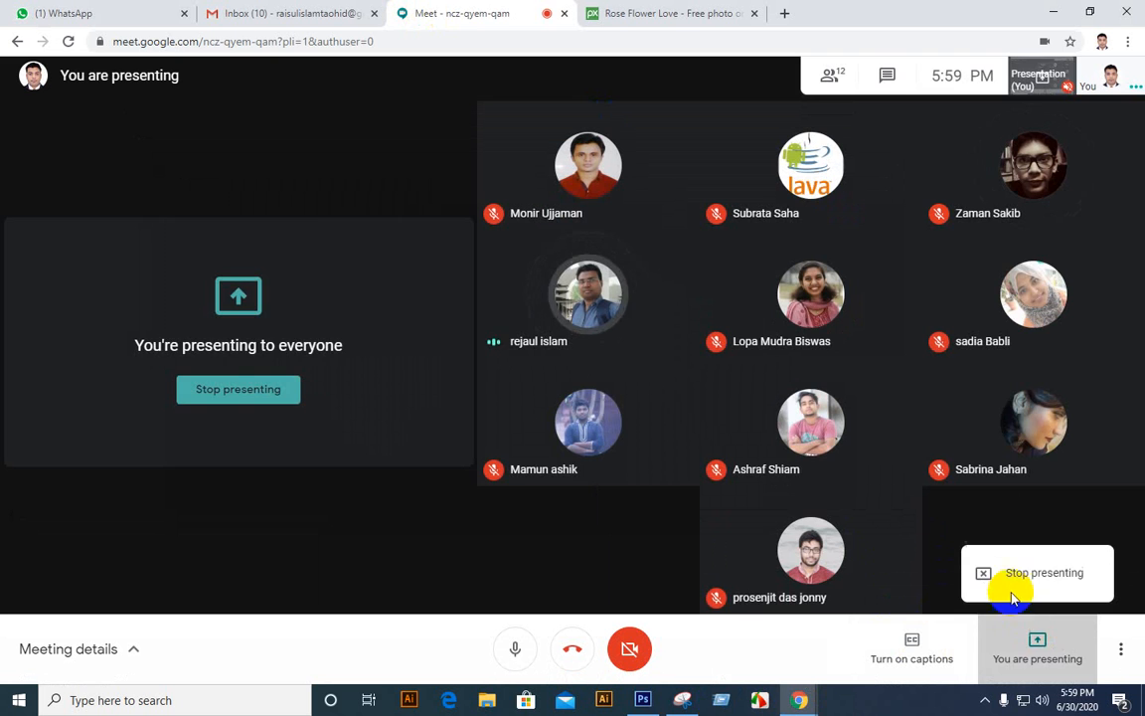
pyautogui.click(1017, 575)
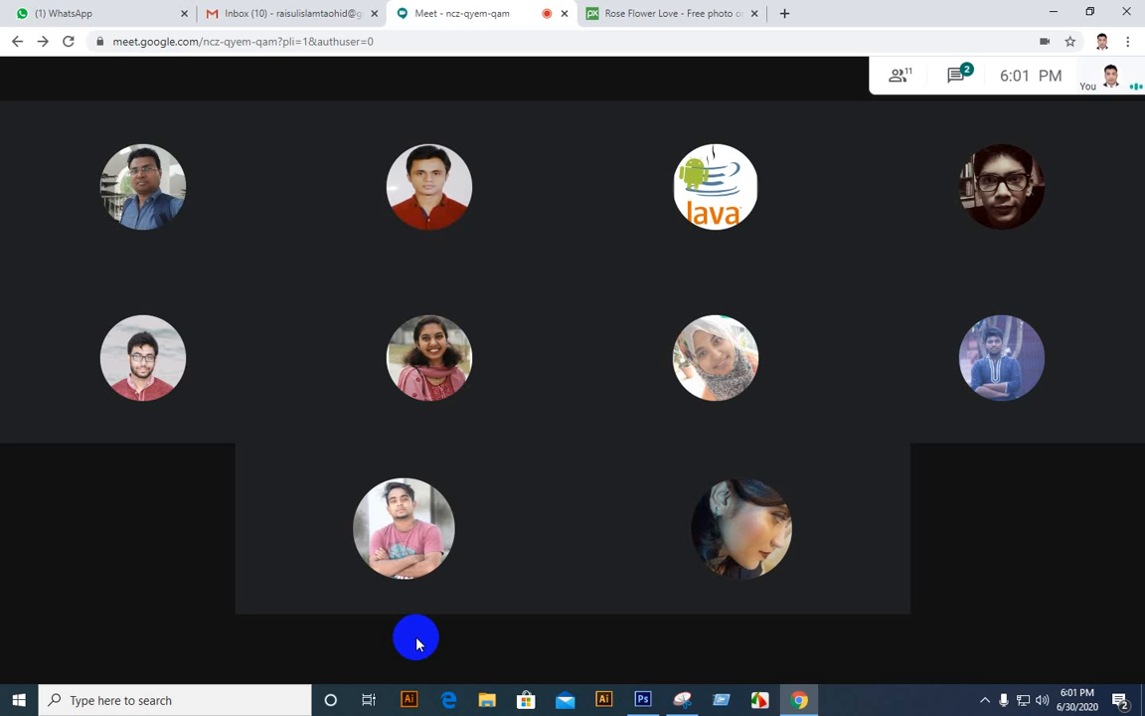
pyautogui.moveTo(708, 599)
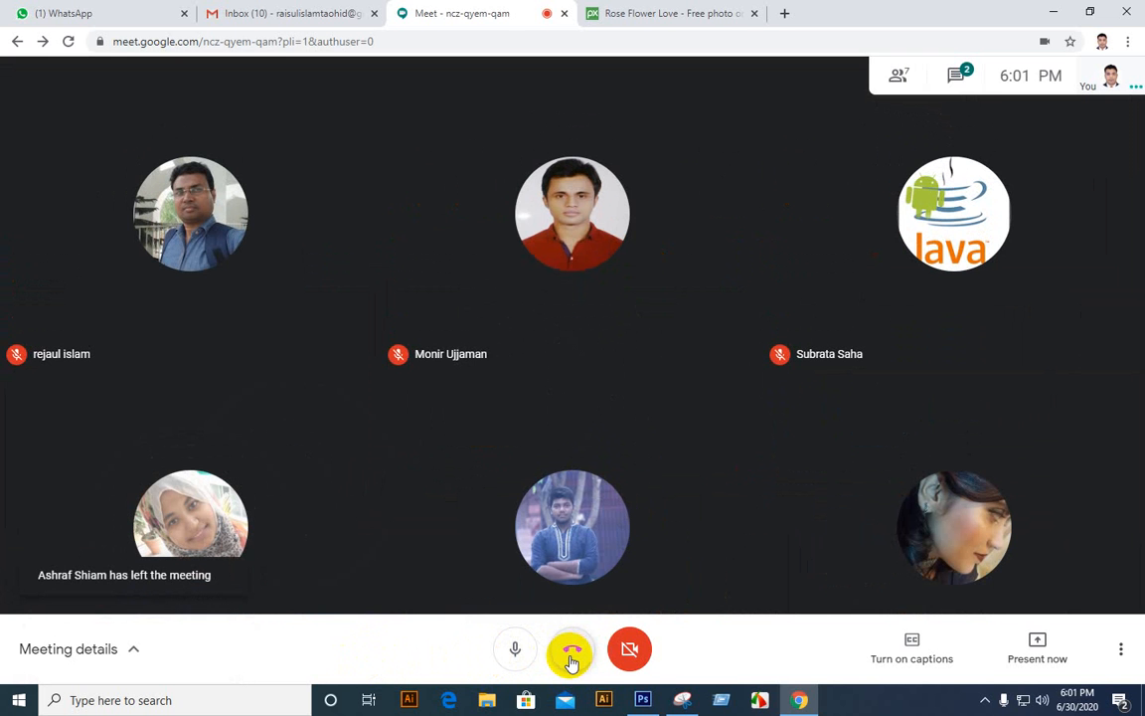
pyautogui.click(571, 658)
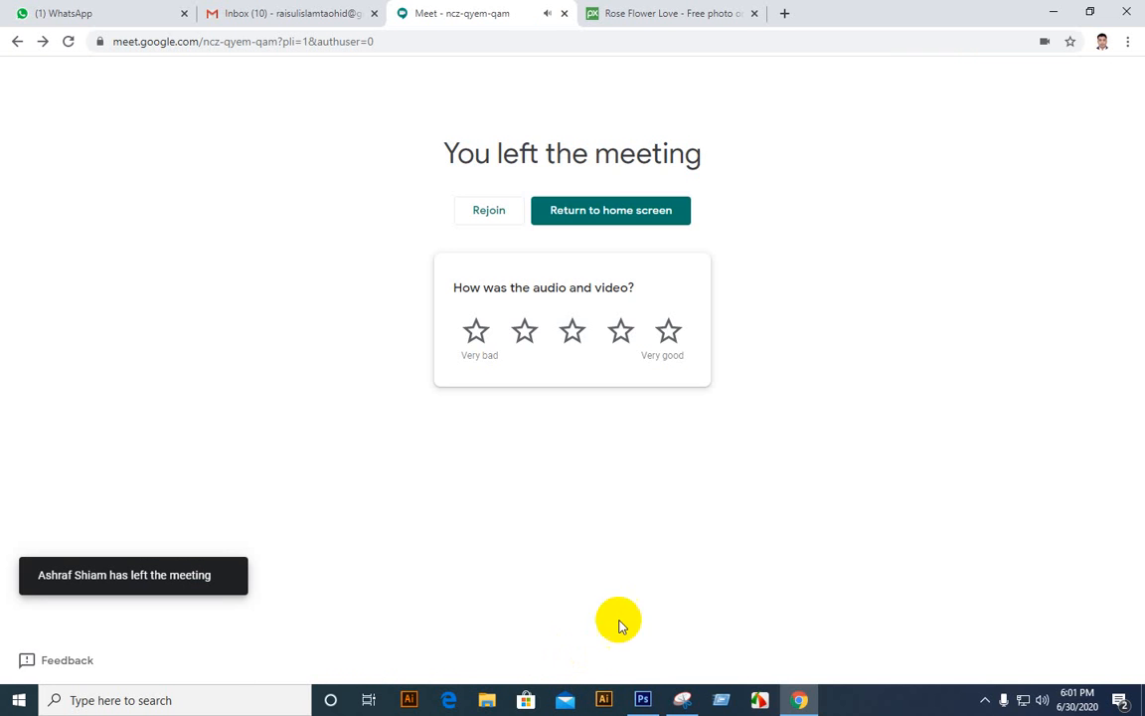
# Close the Meet and Pixabay tabs and exit the browser.
pyautogui.click(563, 13)
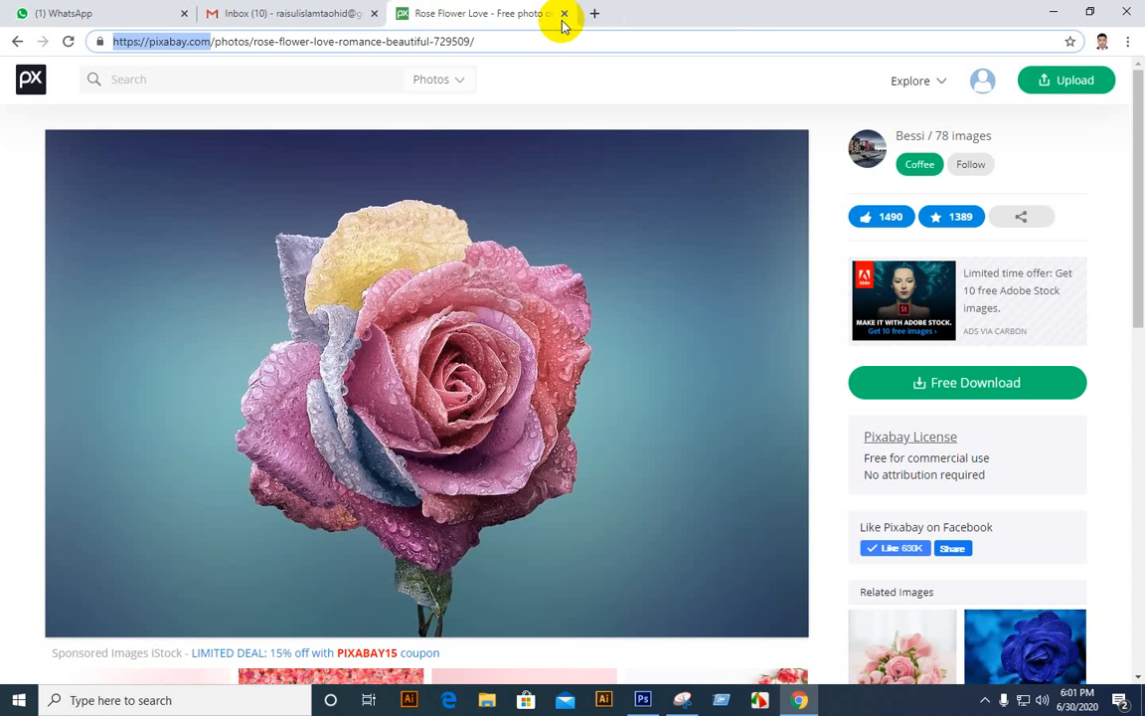
pyautogui.click(564, 14)
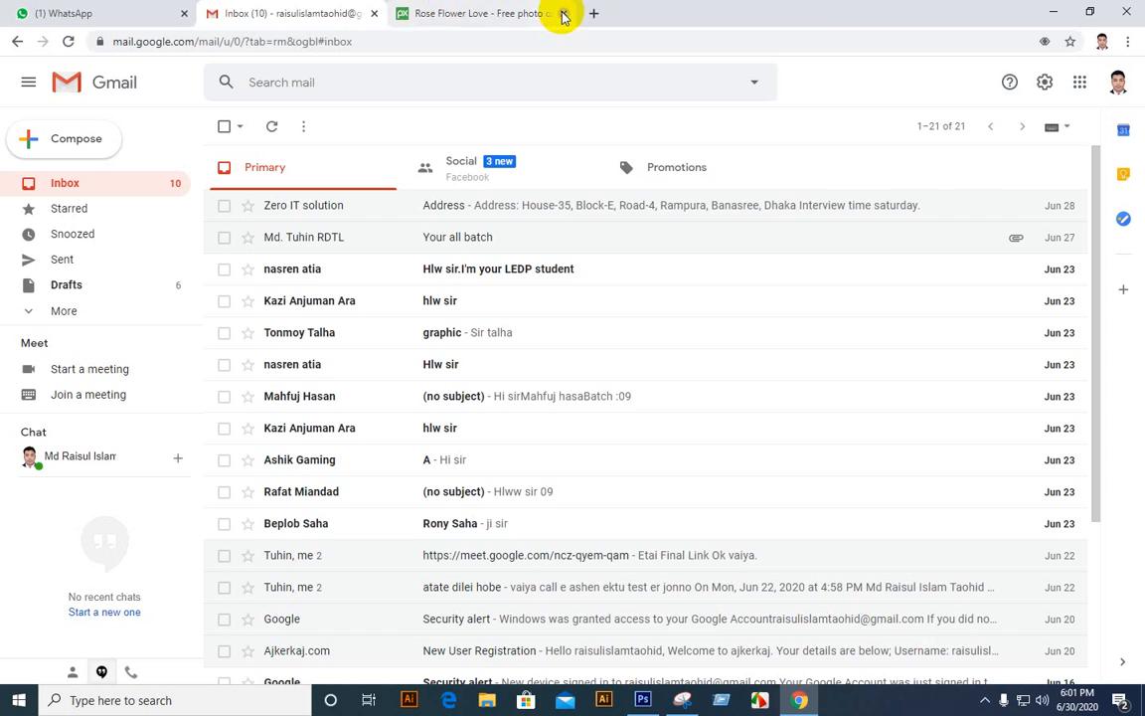
pyautogui.click(1129, 11)
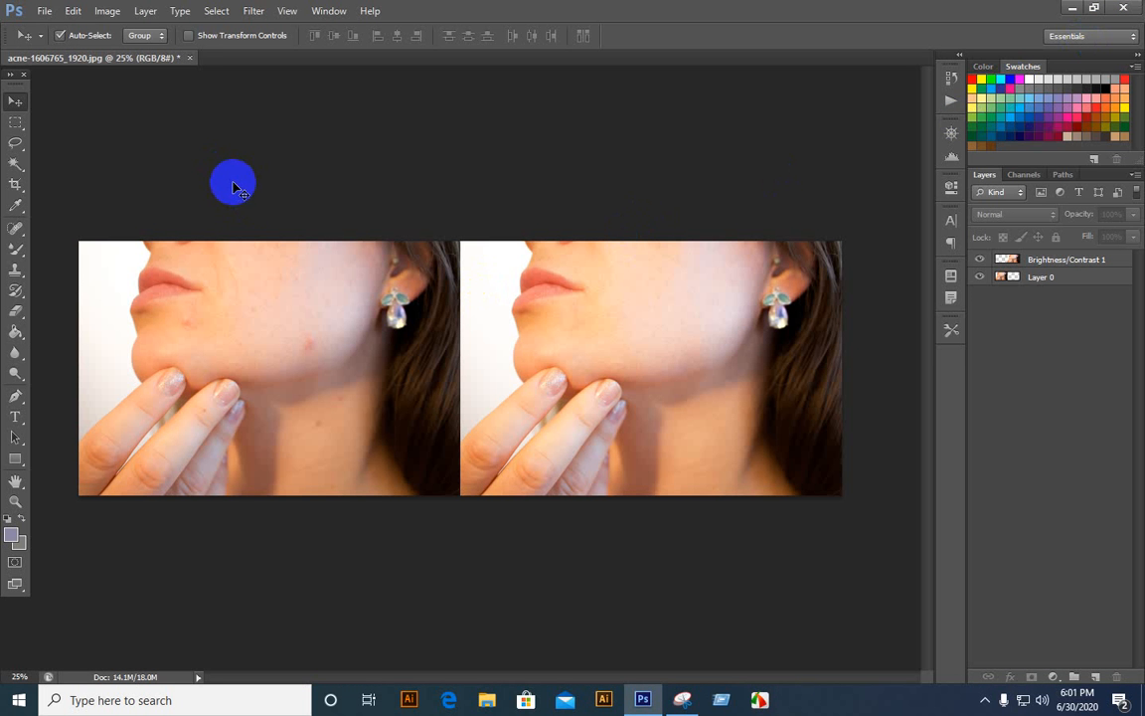
# Close acne-1606765_1920.jpg without saving its changes, exit Photoshop and close the Snipping Tool.
pyautogui.click(188, 58)
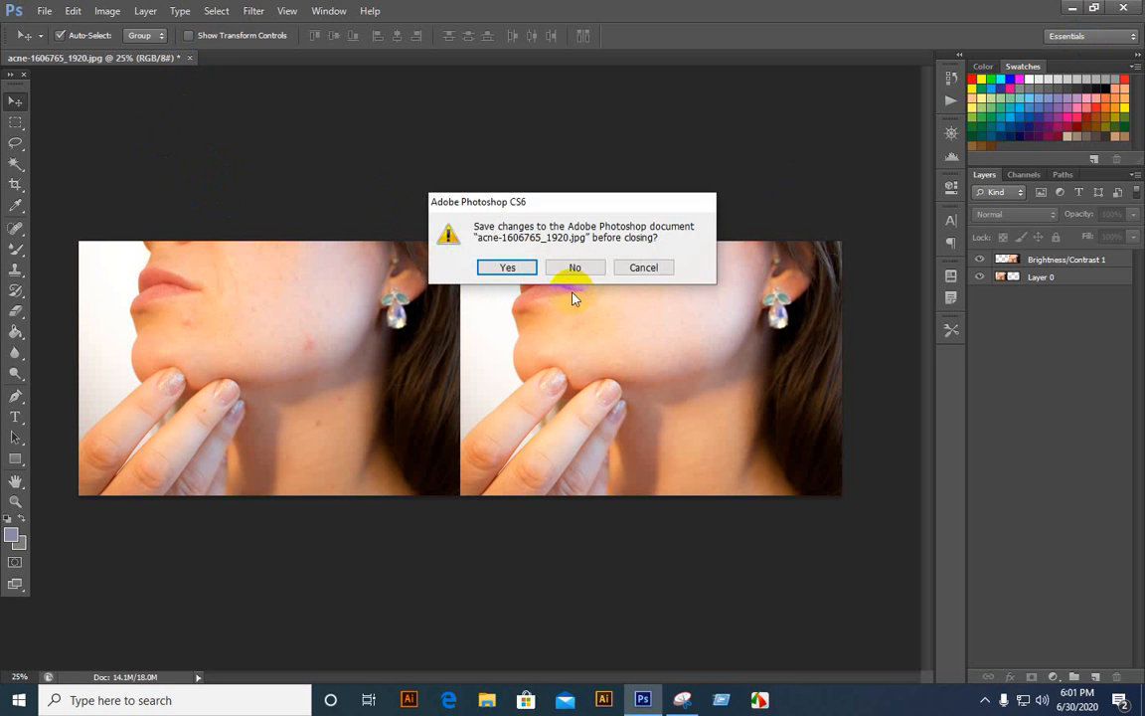
pyautogui.click(573, 269)
pyautogui.click(1130, 6)
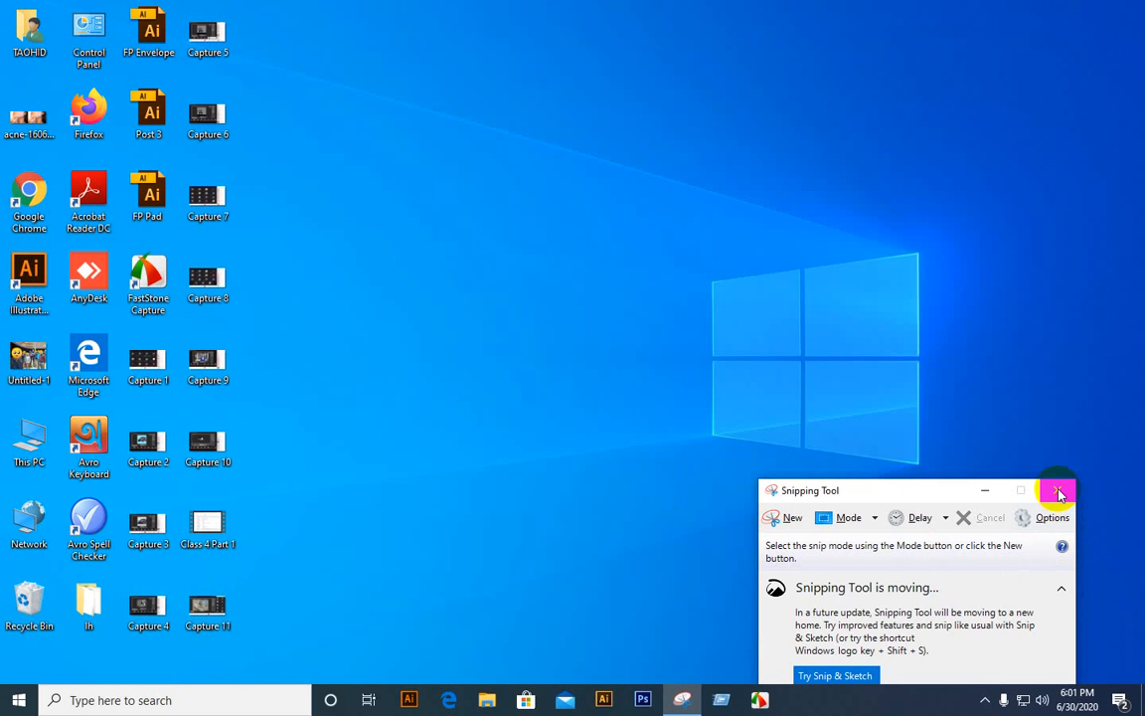
pyautogui.click(1059, 494)
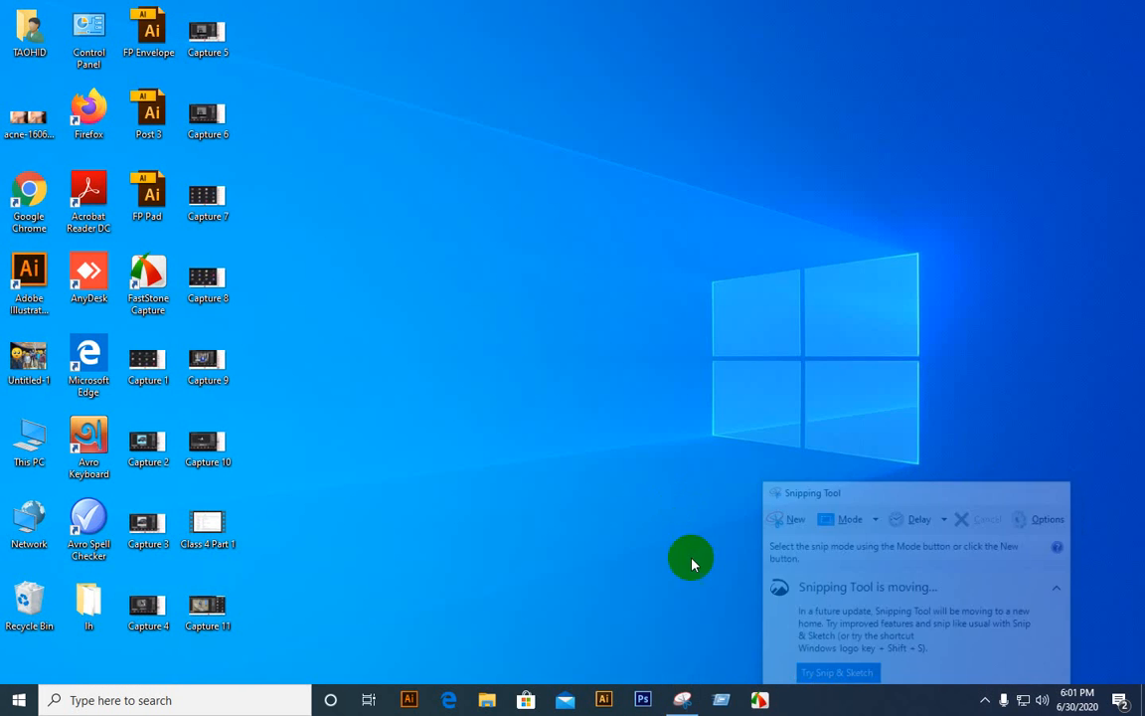